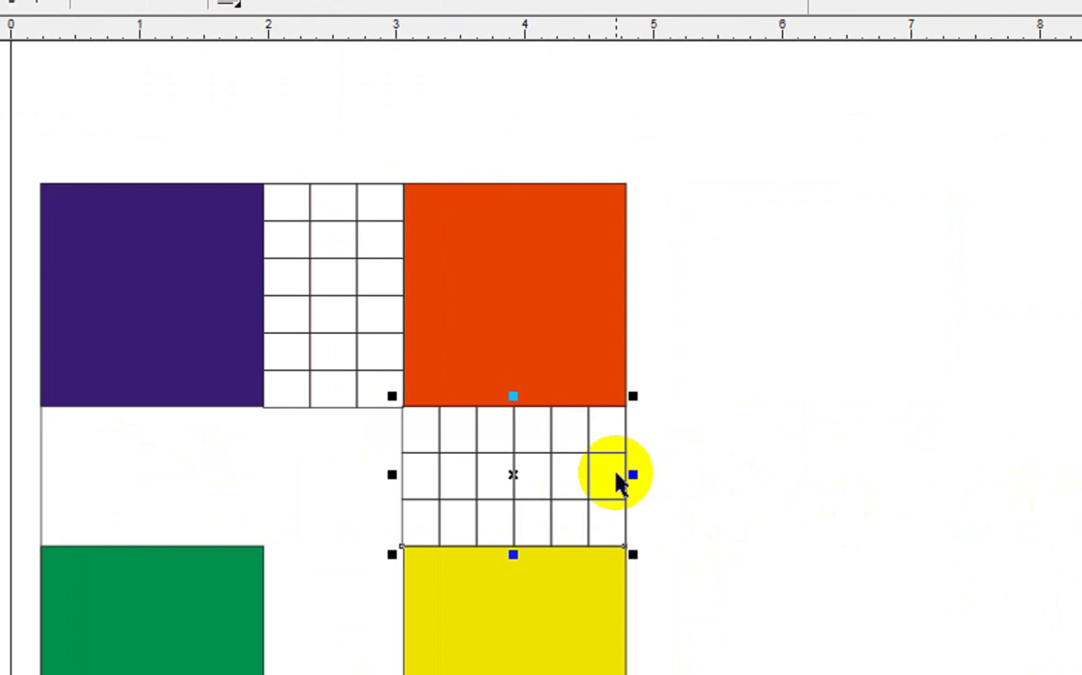
# Step: Duplicate the vertical grid between the purple and orange squares and align the copy between the green and yellow squares
pyautogui.click(361, 345)
pyautogui.press('KP_Add')
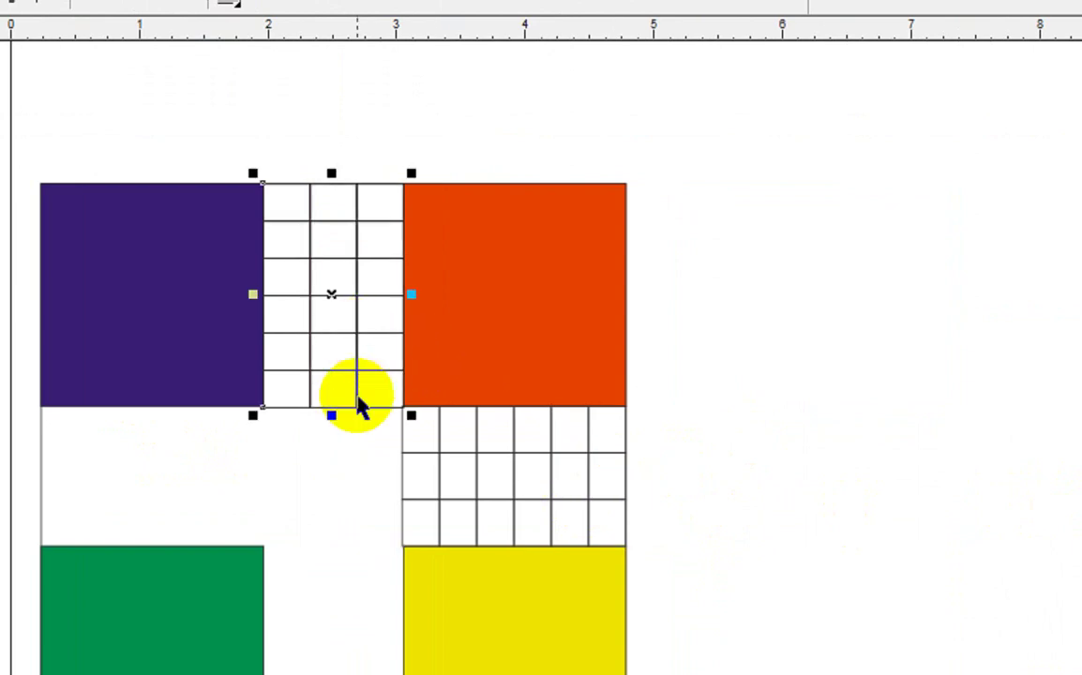
pyautogui.keyDown('shift'); pyautogui.click(348, 536); pyautogui.keyUp('shift')
pyautogui.press('e')
pyautogui.press('b')
pyautogui.click(844, 576)
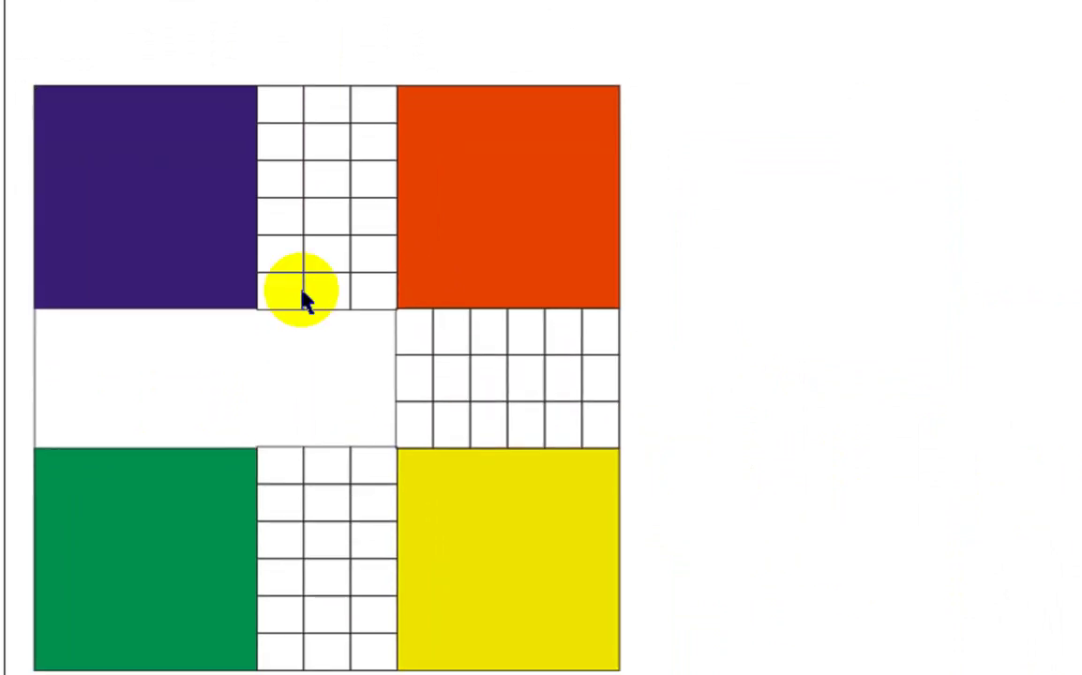
# Step: Duplicate the horizontal grid between the orange and yellow squares and align the copy between the purple and green squares
pyautogui.click(433, 335)
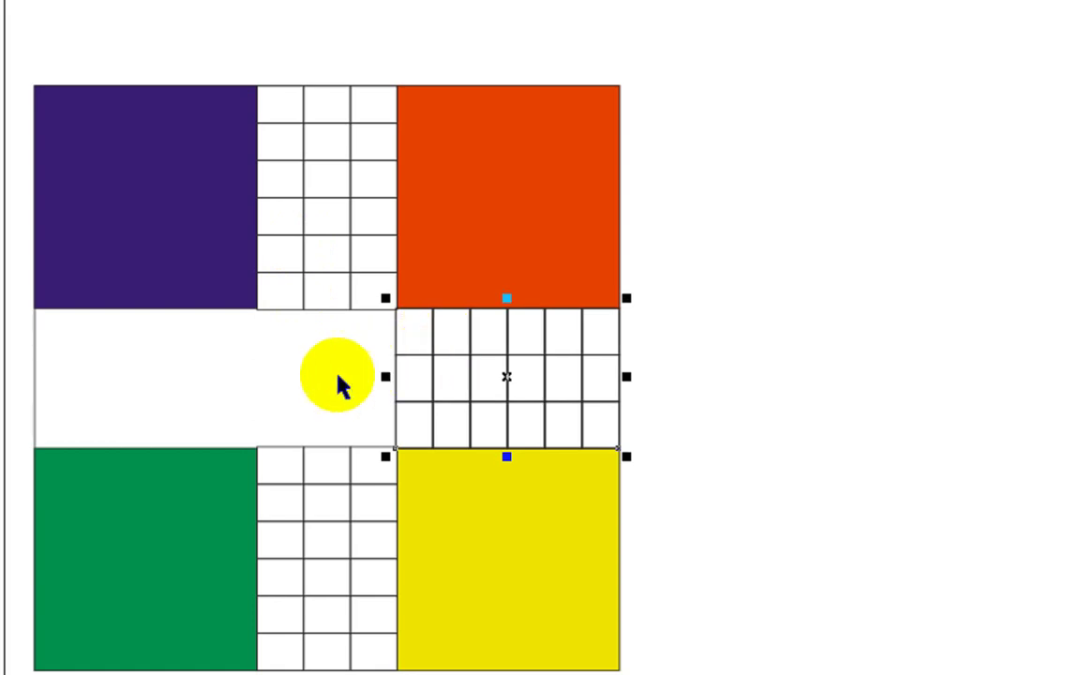
pyautogui.press('c')
pyautogui.press('l')
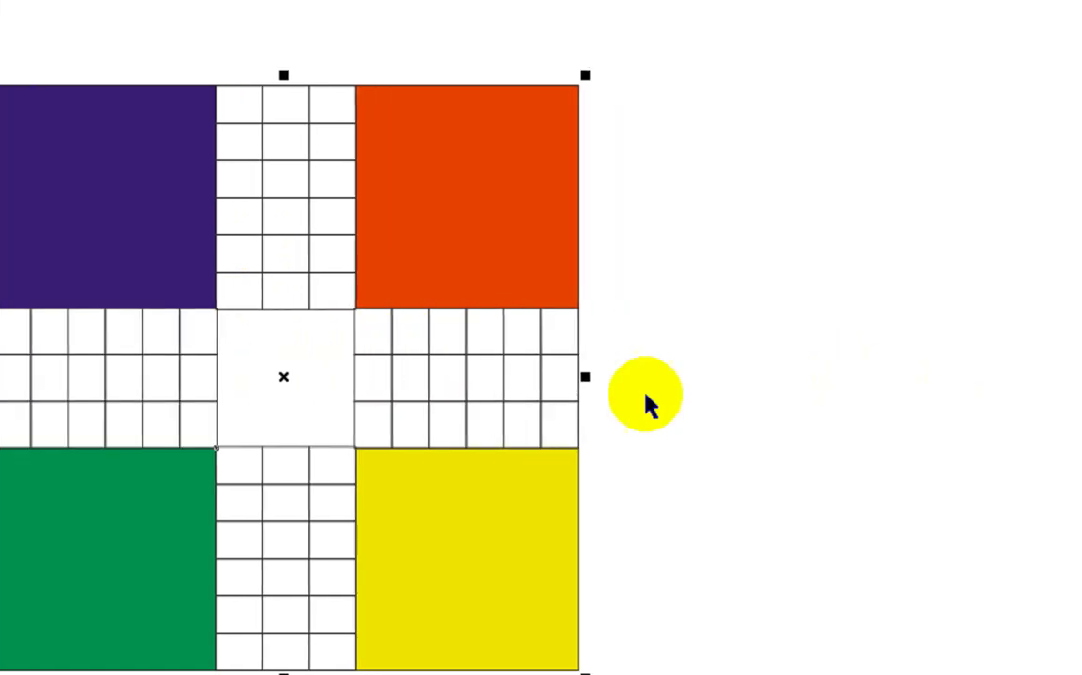
pyautogui.click(823, 394)
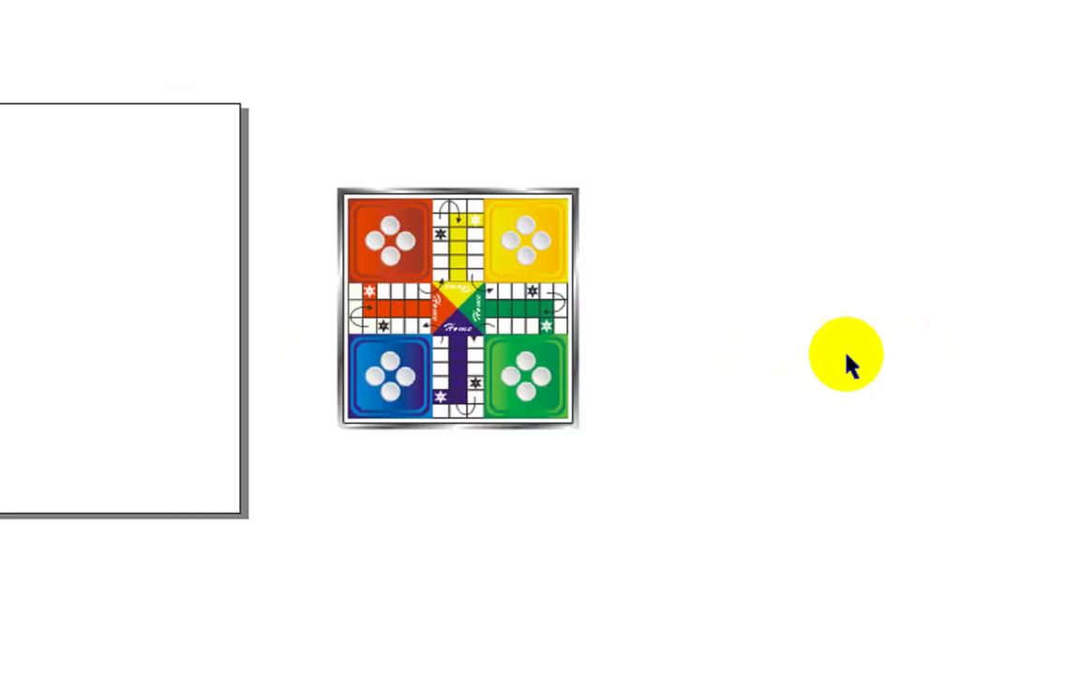
# Step: Draw a rectangle about 1.1 by 1.09 inches covering the empty centre of the board between the four grids
pyautogui.press('F2')
pyautogui.moveTo(124, 147); pyautogui.dragTo(420, 407)
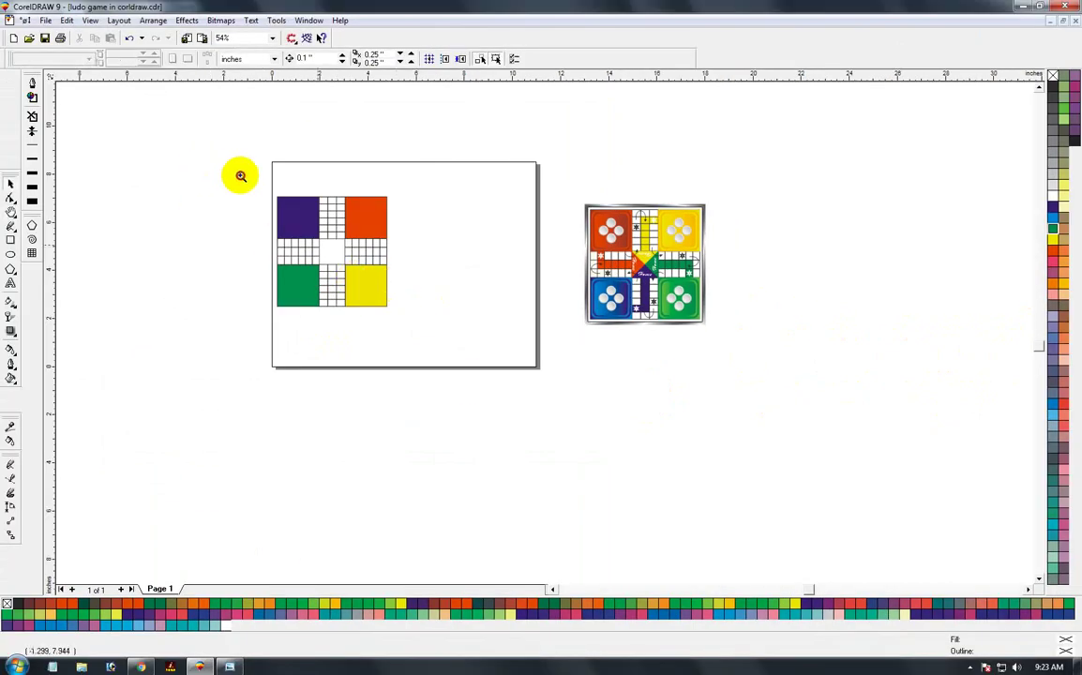
pyautogui.press('F2')
pyautogui.moveTo(355, 147); pyautogui.dragTo(717, 476)
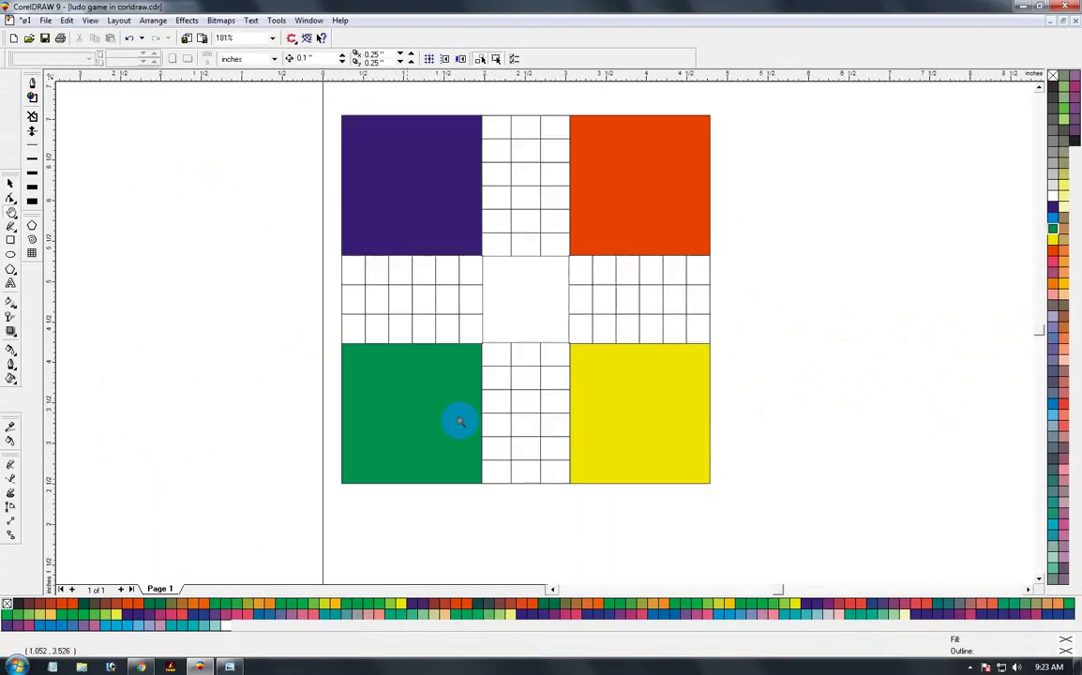
pyautogui.press('F2')
pyautogui.click(582, 391)
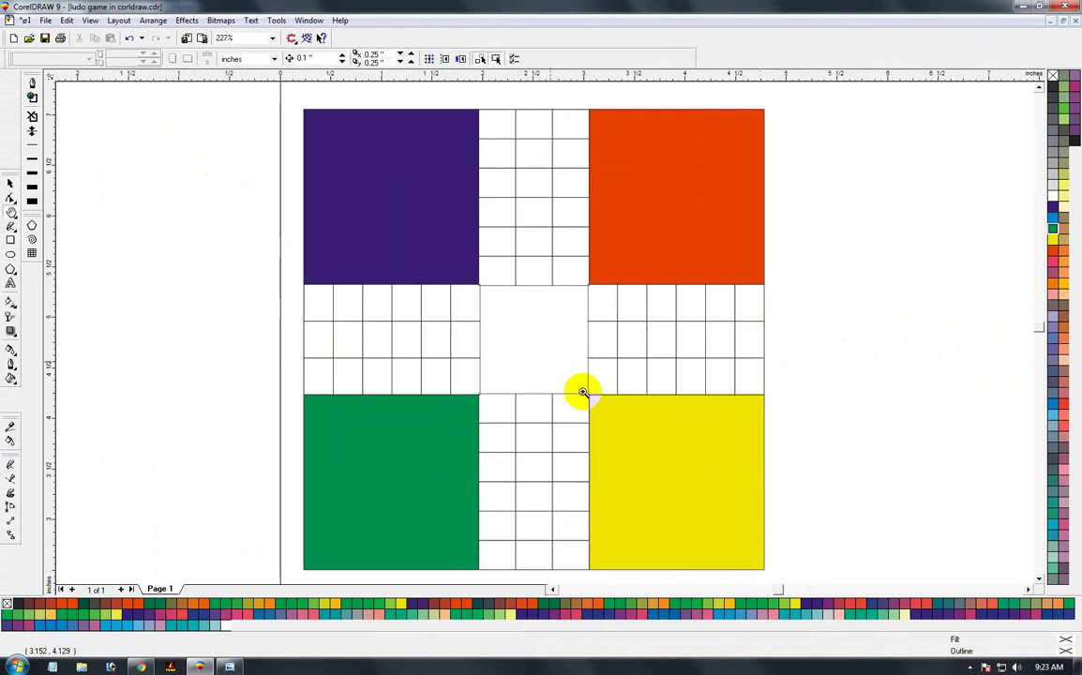
pyautogui.moveTo(460, 269); pyautogui.dragTo(633, 426)
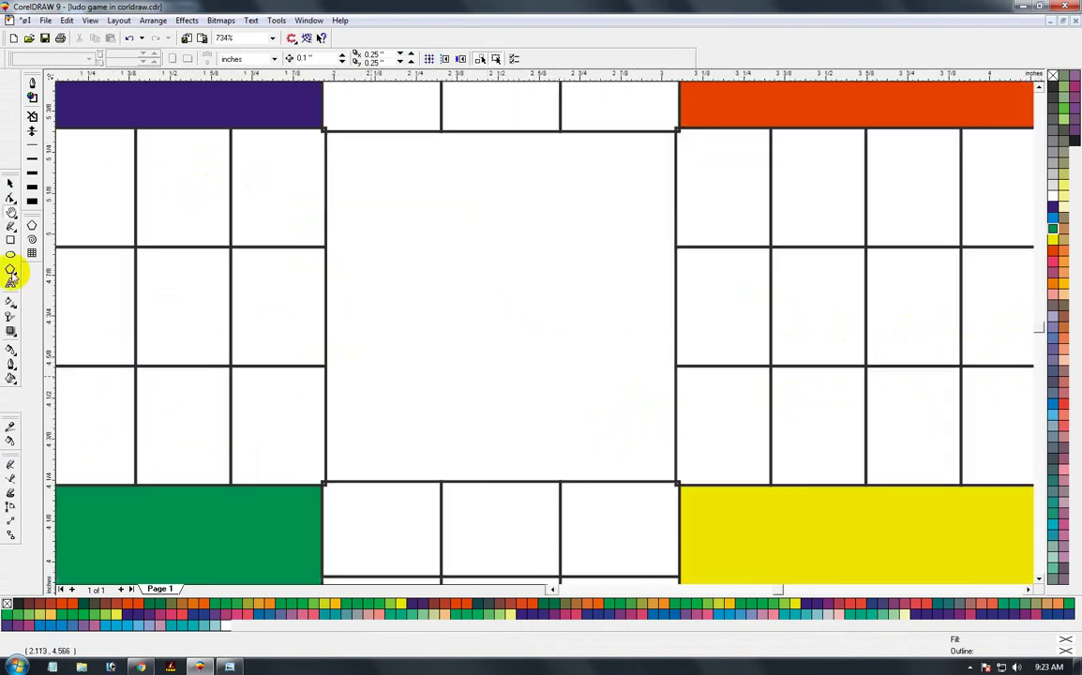
pyautogui.click(12, 240)
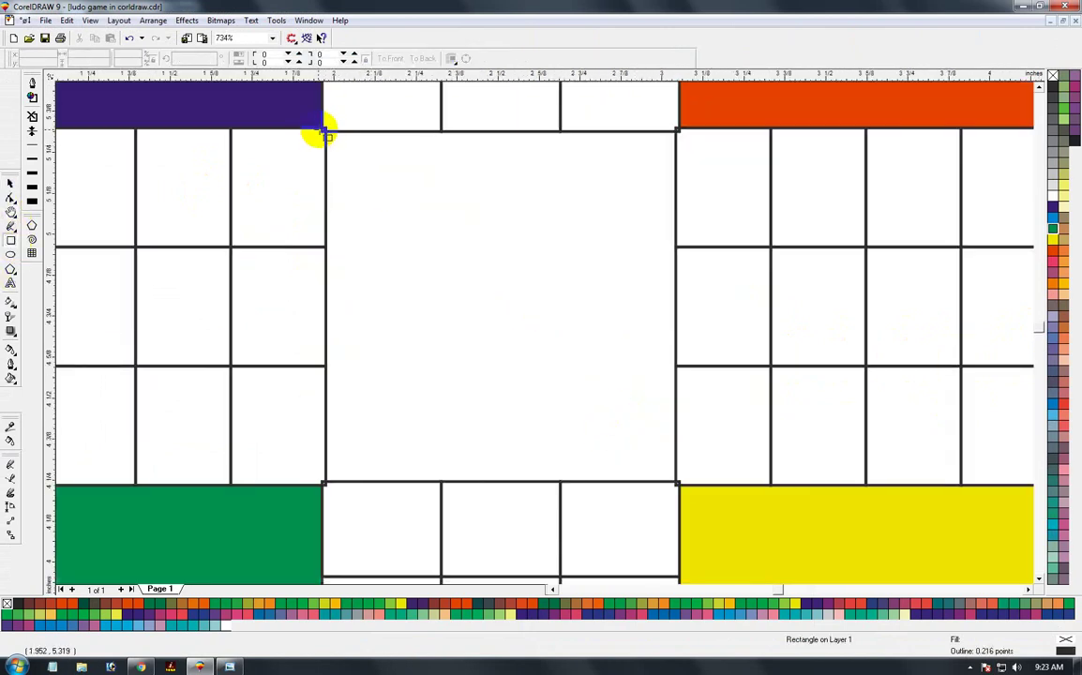
pyautogui.moveTo(324, 129); pyautogui.dragTo(683, 490)
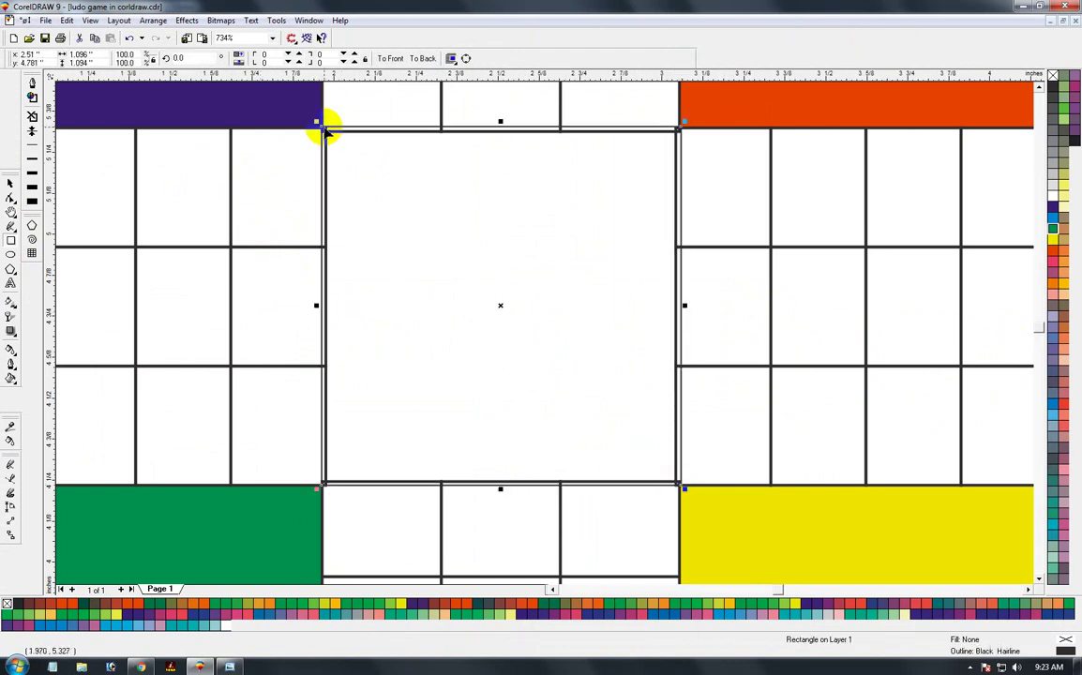
# Step: Round all four corners of the central square to 8
pyautogui.moveTo(323, 131); pyautogui.dragTo(336, 139)
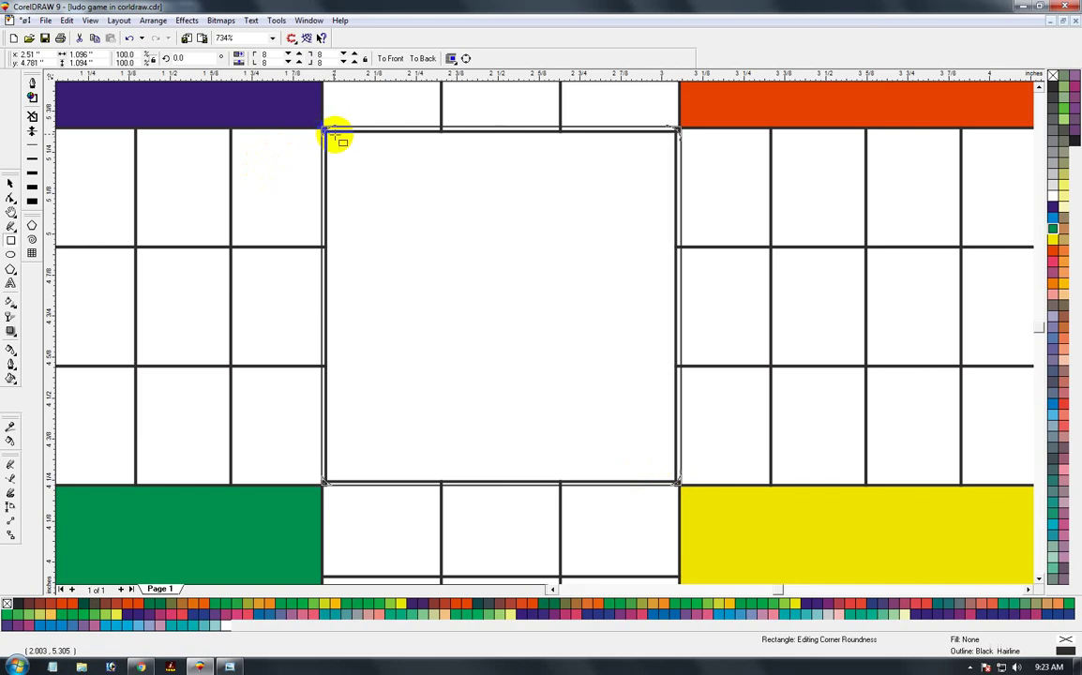
pyautogui.press('space')
pyautogui.press('F4')
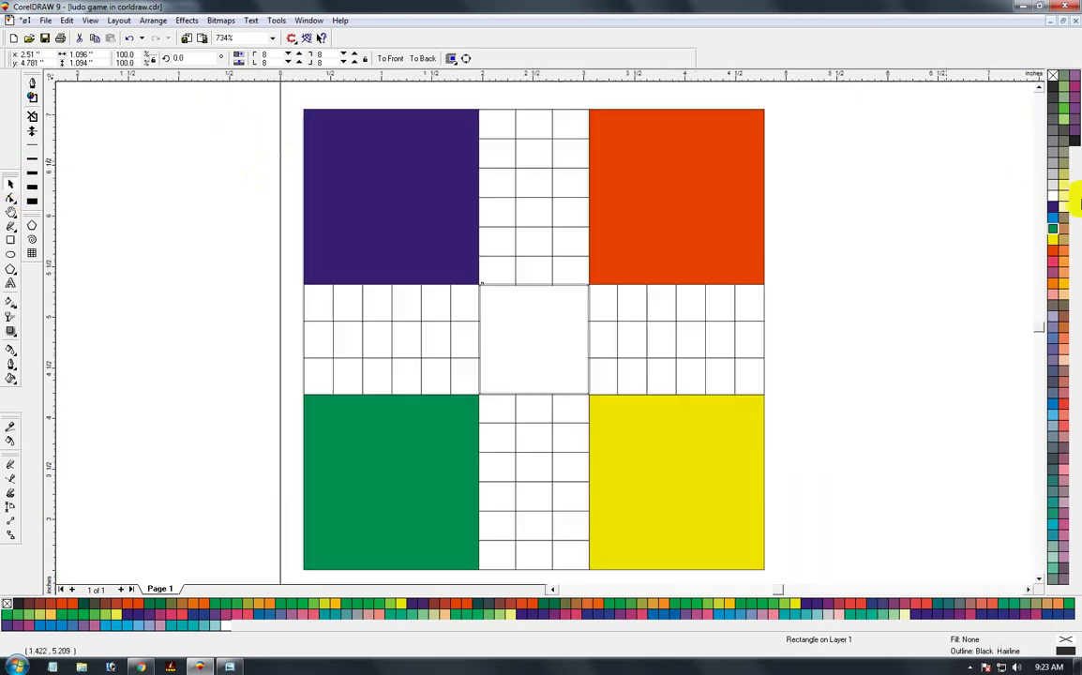
# Step: Fill the central square with black and remove its outline
pyautogui.click(1052, 86)
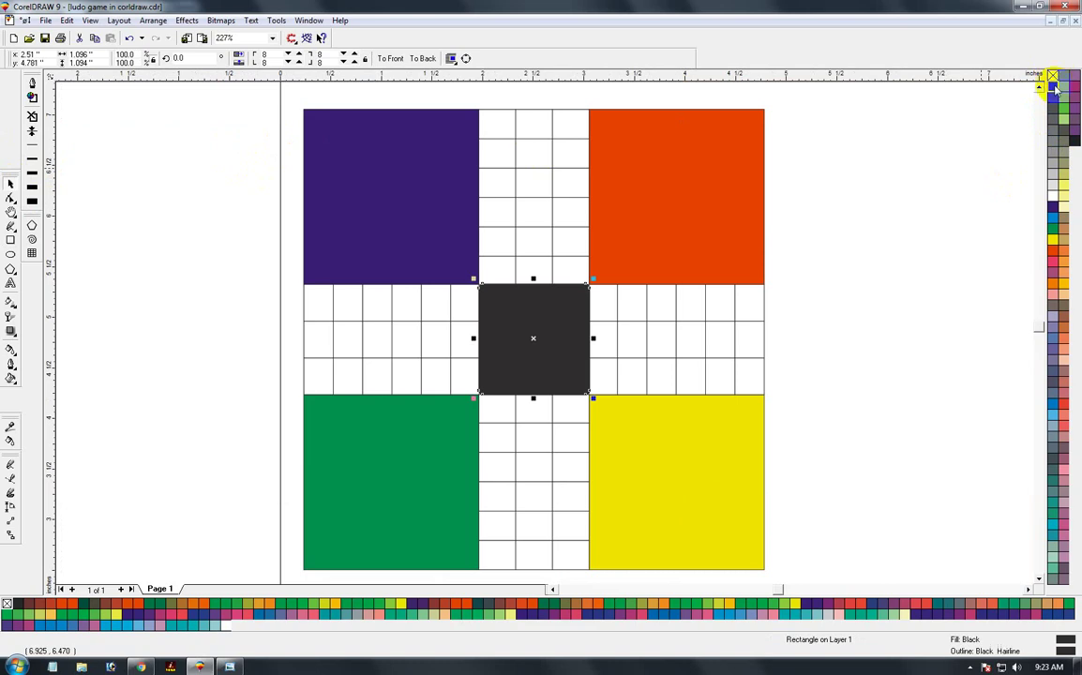
pyautogui.rightClick(1053, 75)
pyautogui.press('F3')
pyautogui.press('F3')
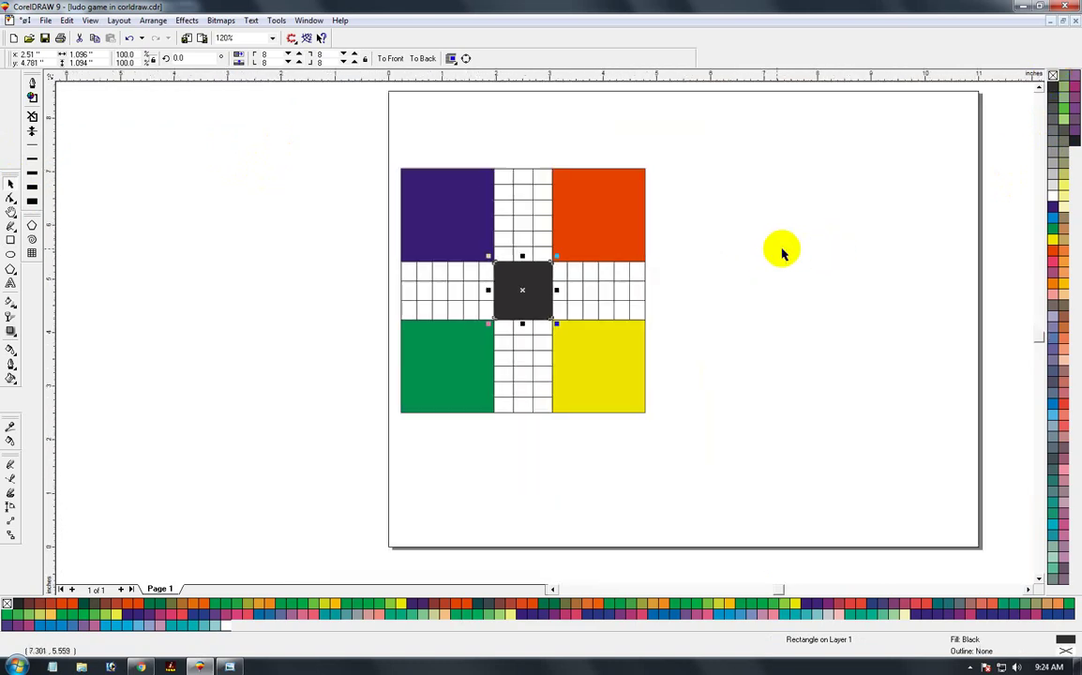
pyautogui.press('F2')
pyautogui.moveTo(314, 138); pyautogui.dragTo(678, 463)
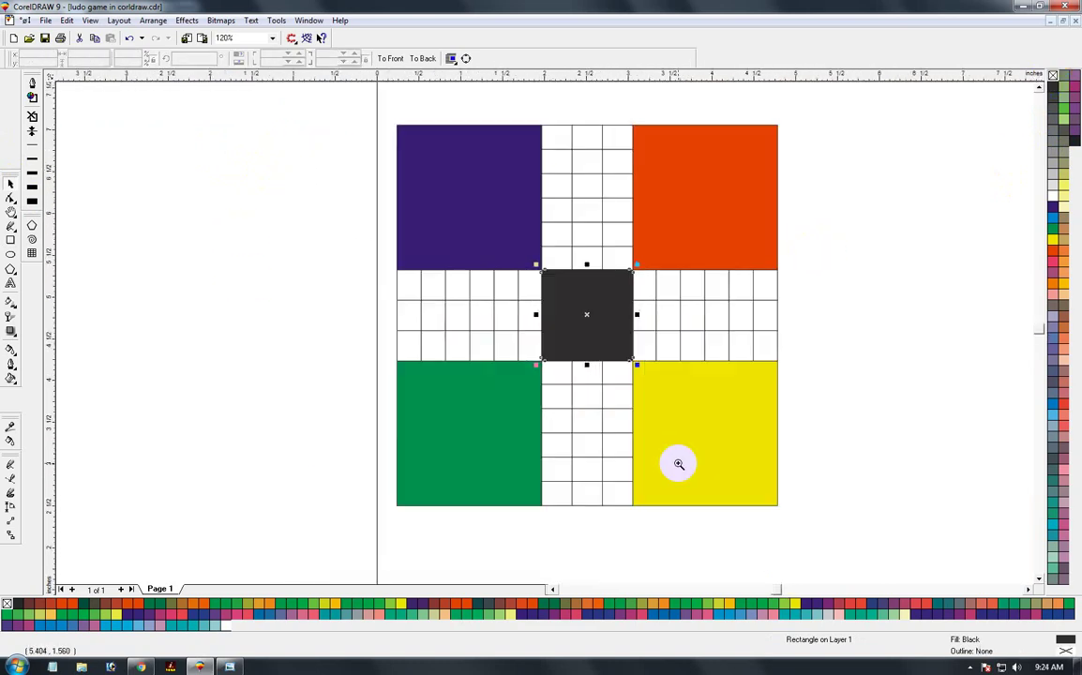
pyautogui.press('F3')
pyautogui.press('F3')
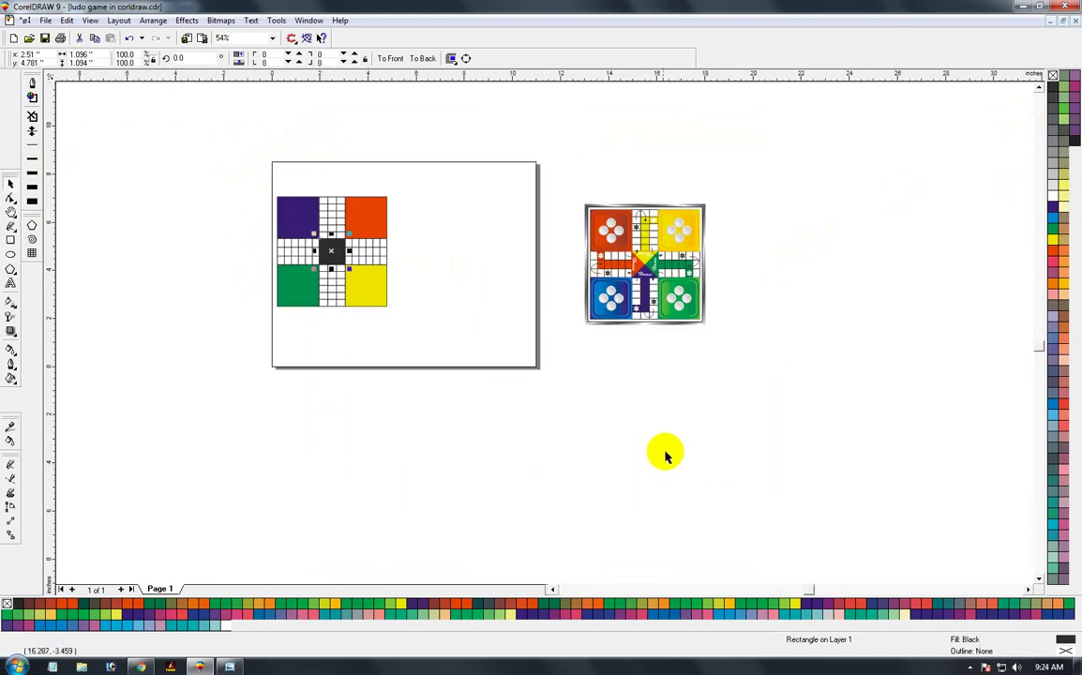
pyautogui.press('space')
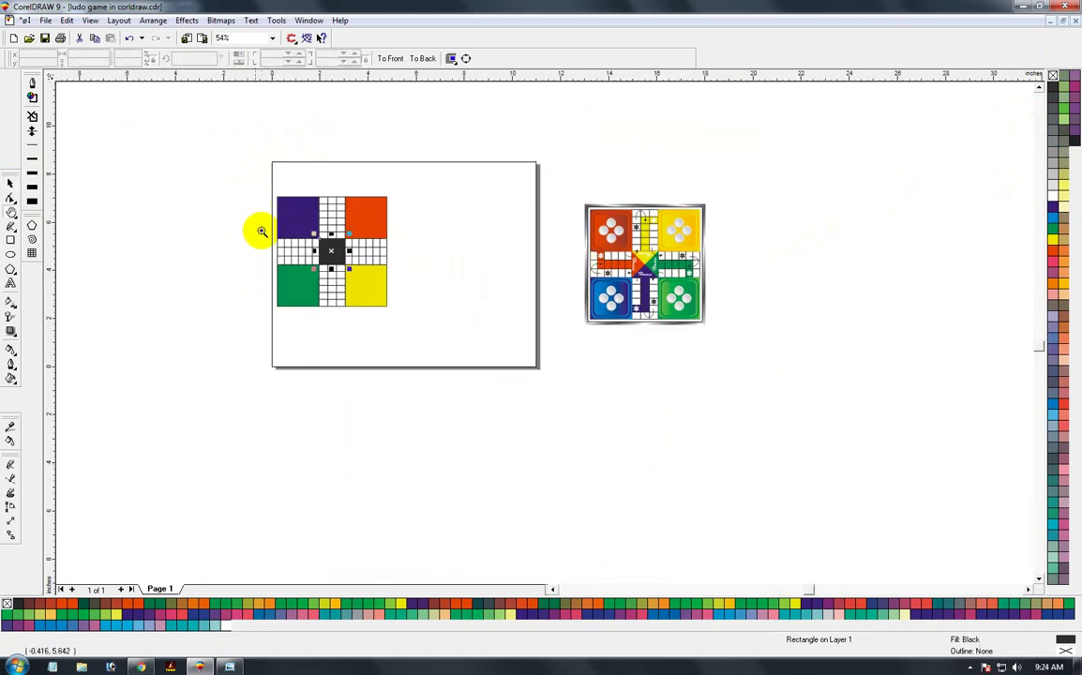
pyautogui.moveTo(235, 137); pyautogui.dragTo(582, 348)
pyautogui.moveTo(290, 199); pyautogui.dragTo(478, 468)
pyautogui.moveTo(270, 207); pyautogui.dragTo(635, 525)
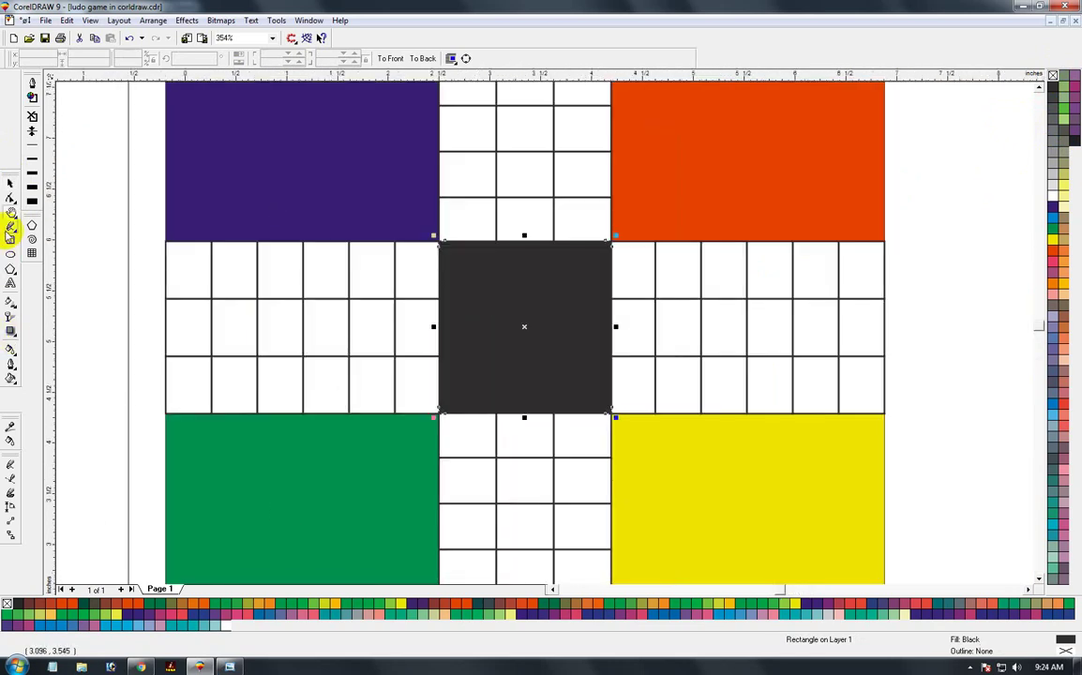
# Step: Draw an unfilled square about 0.64 inch wide in the empty space beside the board
pyautogui.press('F3')
pyautogui.moveTo(728, 255); pyautogui.dragTo(800, 327)
pyautogui.press('z')
pyautogui.moveTo(716, 237); pyautogui.dragTo(825, 405)
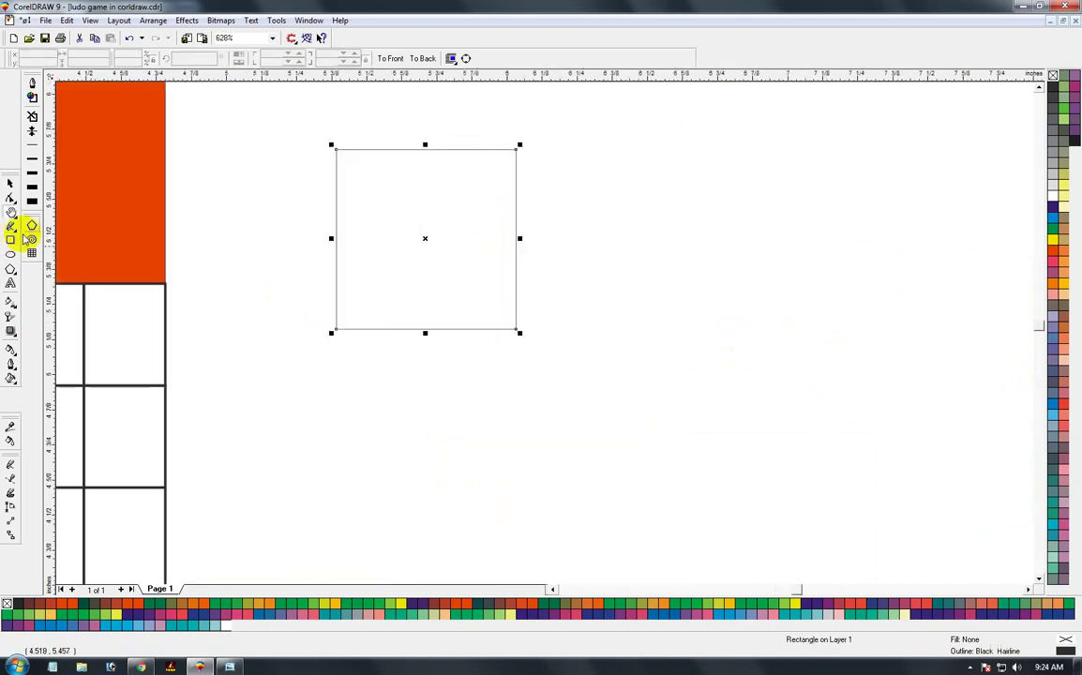
# Step: Mirror-copy the small square sideways, and mirror-copy the pair downward to form a 2 by 2 block
pyautogui.click(11, 185)
pyautogui.moveTo(331, 237); pyautogui.dragTo(528, 254)
pyautogui.rightClick(528, 254)
pyautogui.moveTo(318, 122); pyautogui.dragTo(877, 419)
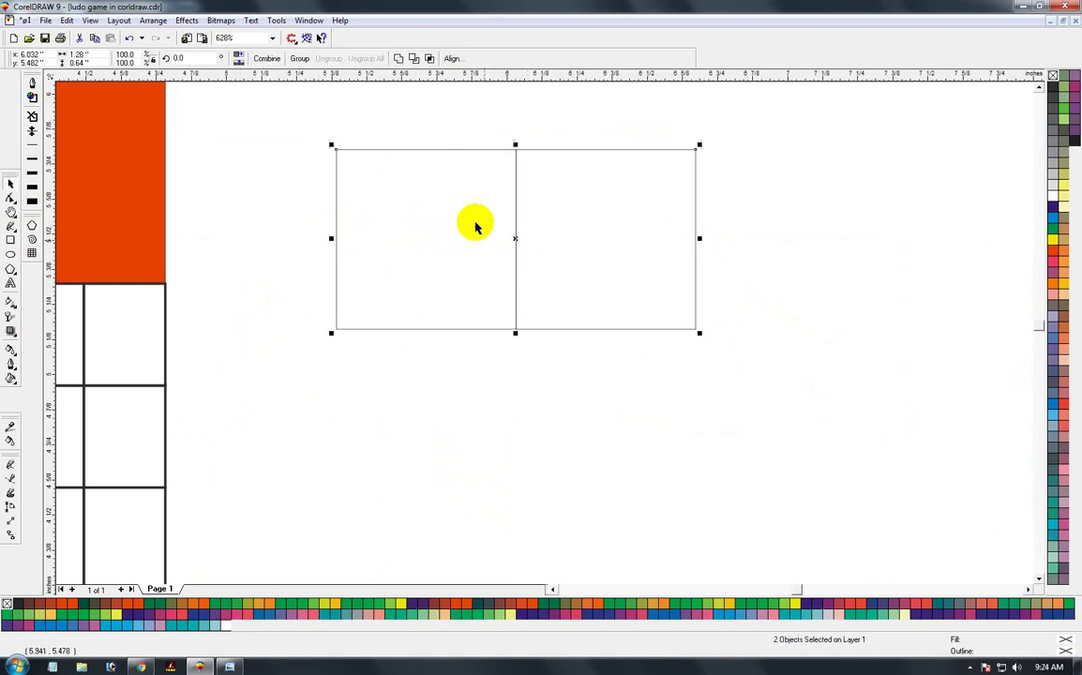
pyautogui.moveTo(516, 144); pyautogui.dragTo(521, 357)
# Step: Group the four small squares, and cut and paste the group back onto the page
pyautogui.press('F3')
pyautogui.moveTo(725, 263); pyautogui.dragTo(961, 481)
pyautogui.hotkey('ctrl', 'x')
pyautogui.hotkey('ctrl', 'v')
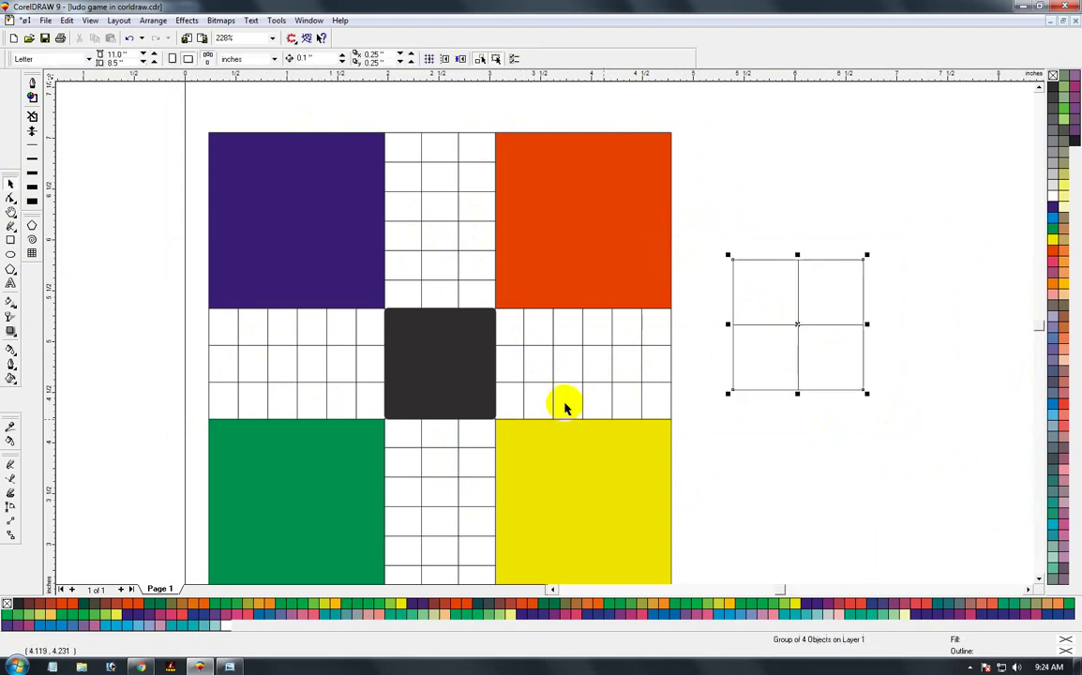
# Step: Align the group of four squares horizontally and vertically with the centre of the black square
pyautogui.keyDown('shift'); pyautogui.click(467, 356); pyautogui.keyUp('shift')
pyautogui.press('c')
pyautogui.press('e')
pyautogui.keyDown('shift'); pyautogui.click(436, 343); pyautogui.keyUp('shift')
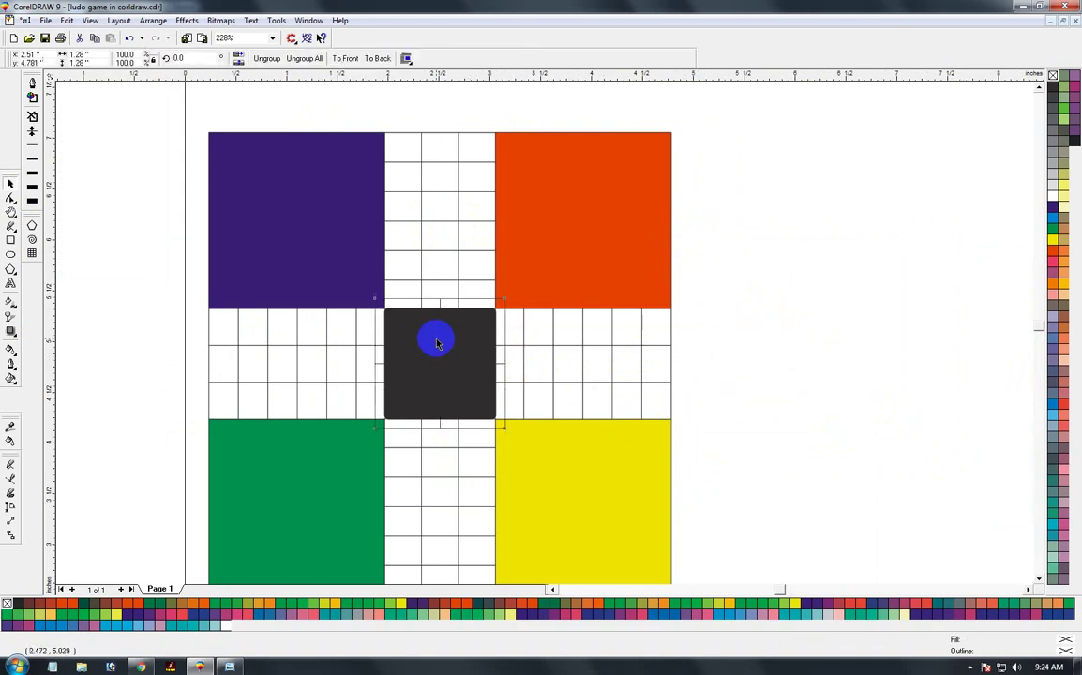
# Step: Switch the display to wireframe and rotate the group of four squares to 45 degrees
pyautogui.hotkey('shift', 'F9')
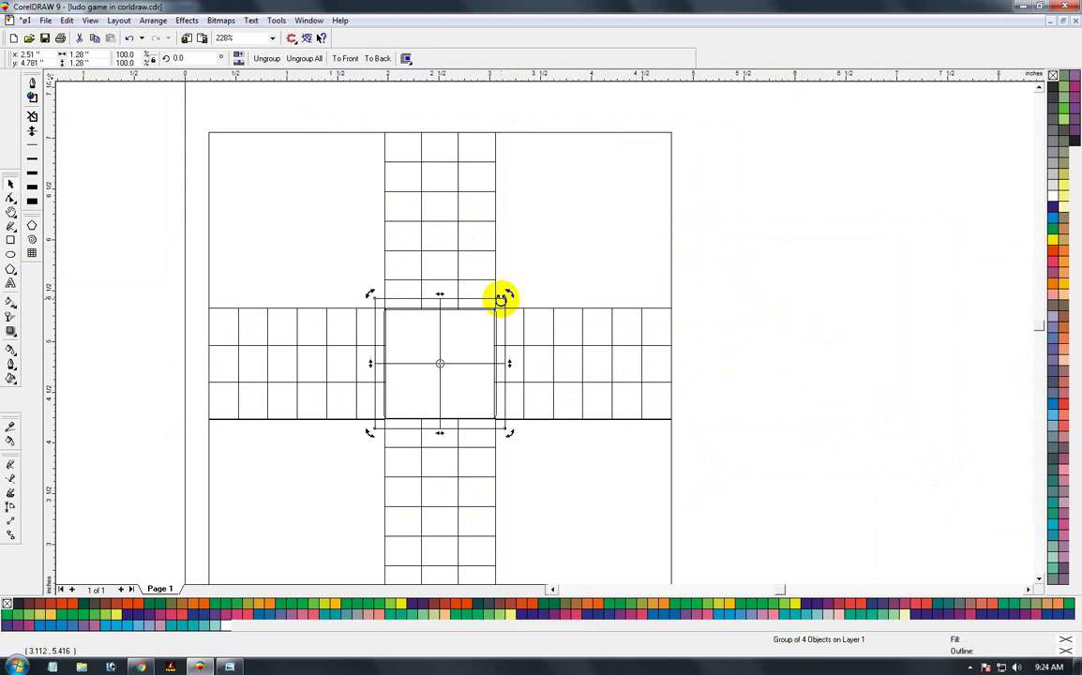
pyautogui.moveTo(508, 294); pyautogui.dragTo(536, 368)
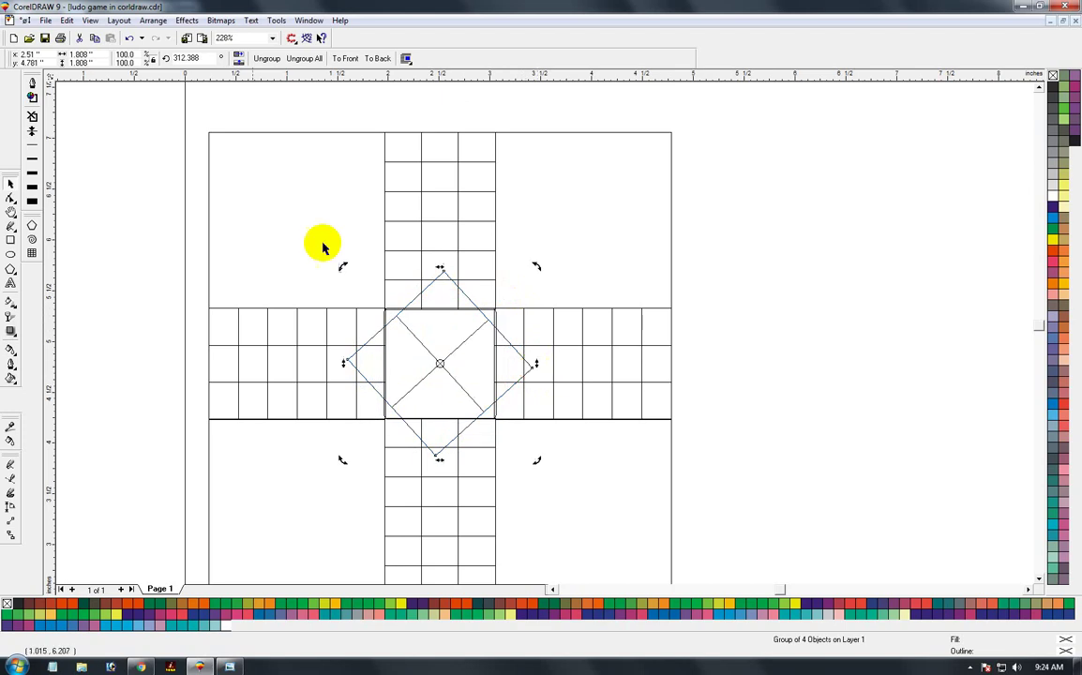
pyautogui.click(203, 58)
pyautogui.write('45')
pyautogui.press('Return')
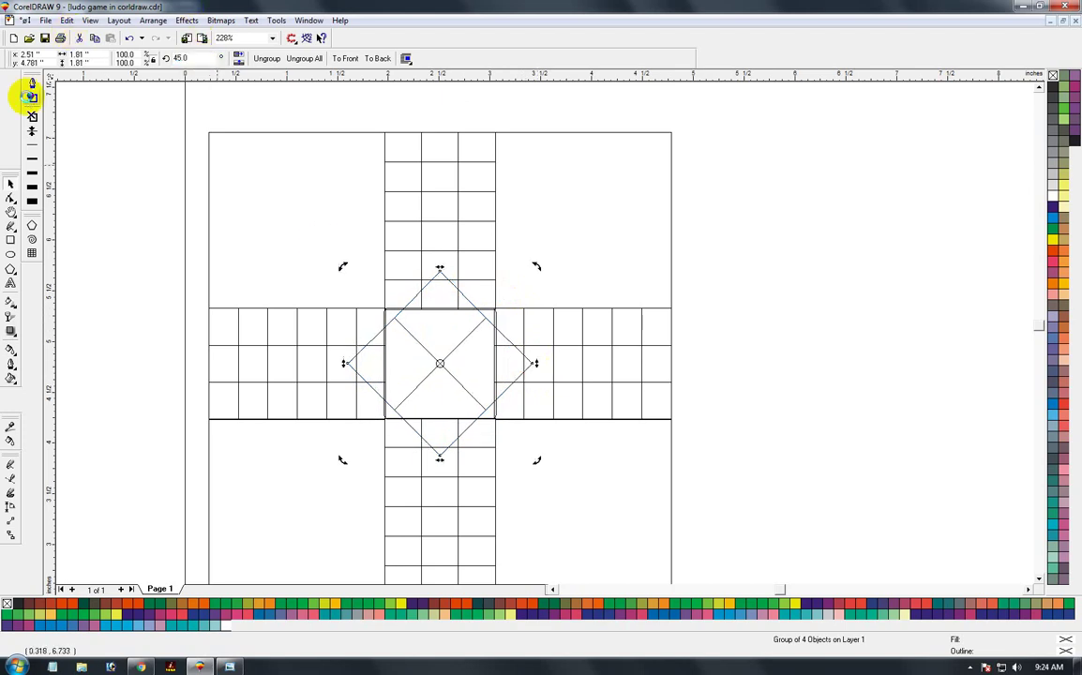
# Step: Scale the rotated group from its centre to about 2.32 inches wide so its dividing lines meet the central square's corners
pyautogui.click(1022, 531)
pyautogui.click(479, 415)
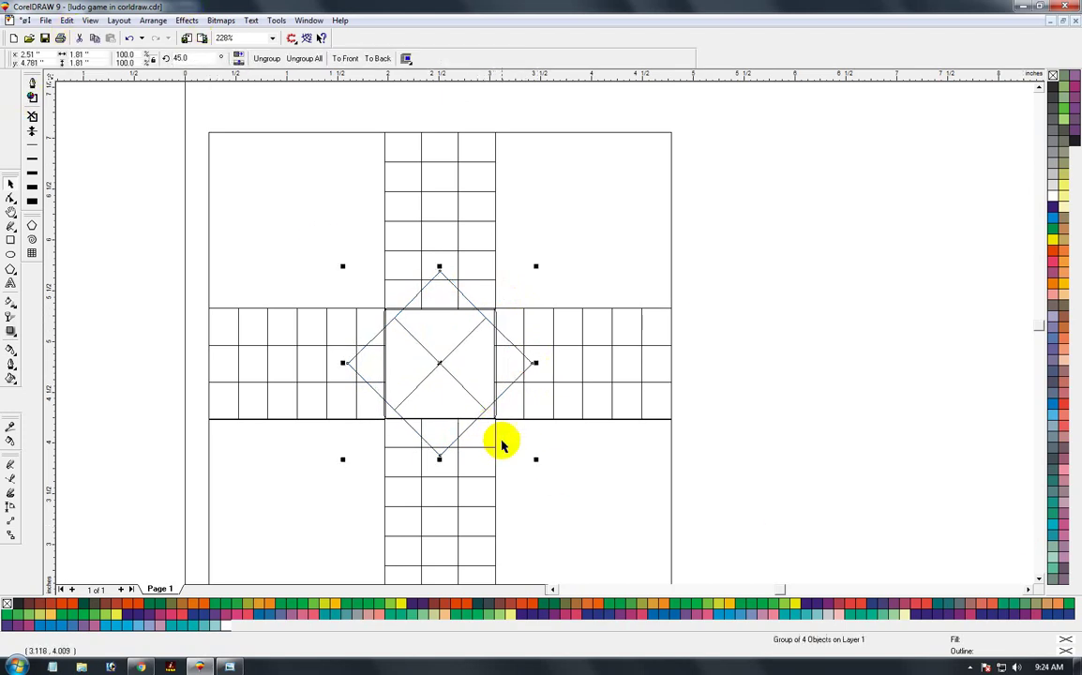
pyautogui.moveTo(534, 459); pyautogui.dragTo(560, 487)
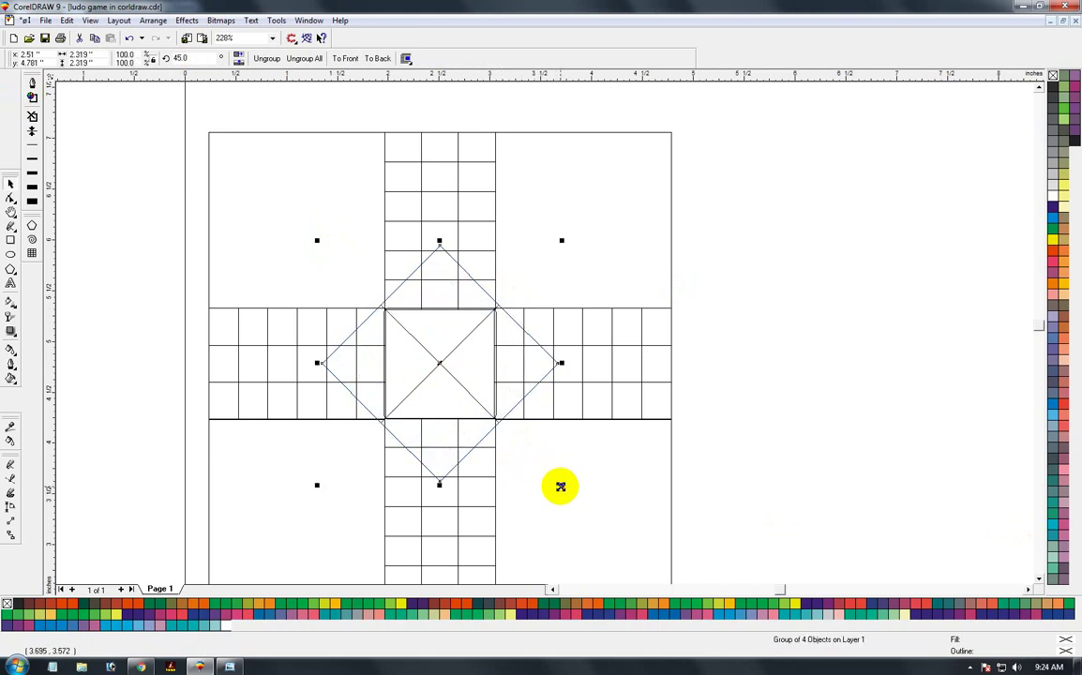
pyautogui.press('F2')
pyautogui.moveTo(294, 228); pyautogui.dragTo(653, 516)
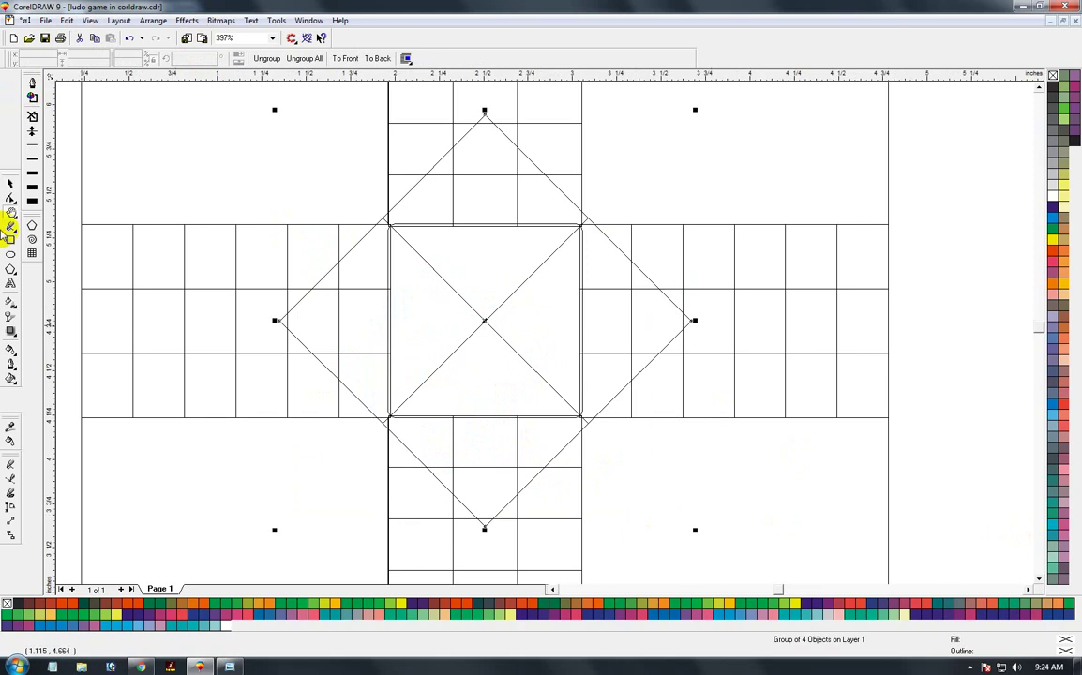
pyautogui.click(12, 182)
pyautogui.press('F3')
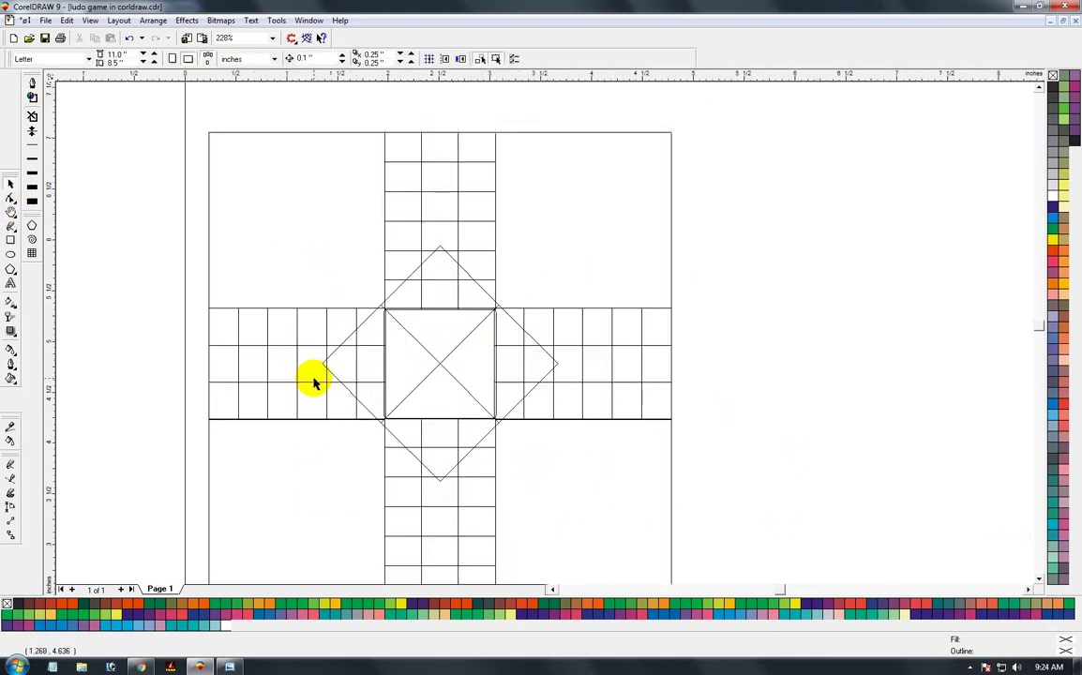
# Step: Return to the full-colour display and fill the left square of the rotated group with purple
pyautogui.hotkey('shift', 'F9')
pyautogui.press('F2')
pyautogui.moveTo(192, 219); pyautogui.dragTo(643, 529)
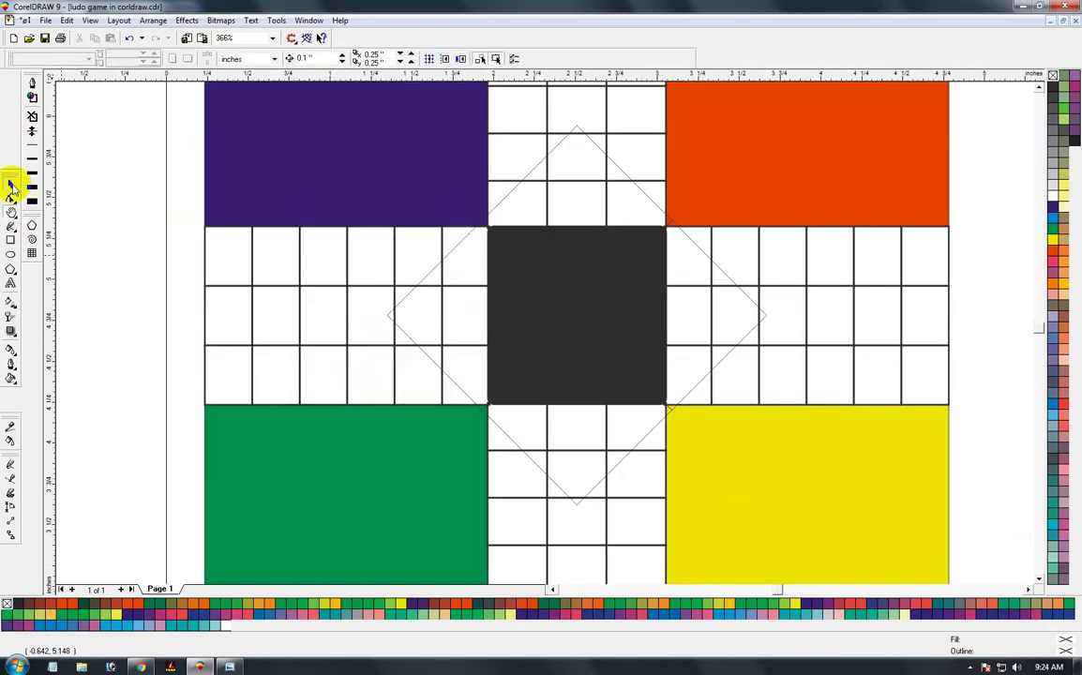
pyautogui.click(11, 185)
pyautogui.keyDown('ctrl'); pyautogui.click(460, 323); pyautogui.keyUp('ctrl')
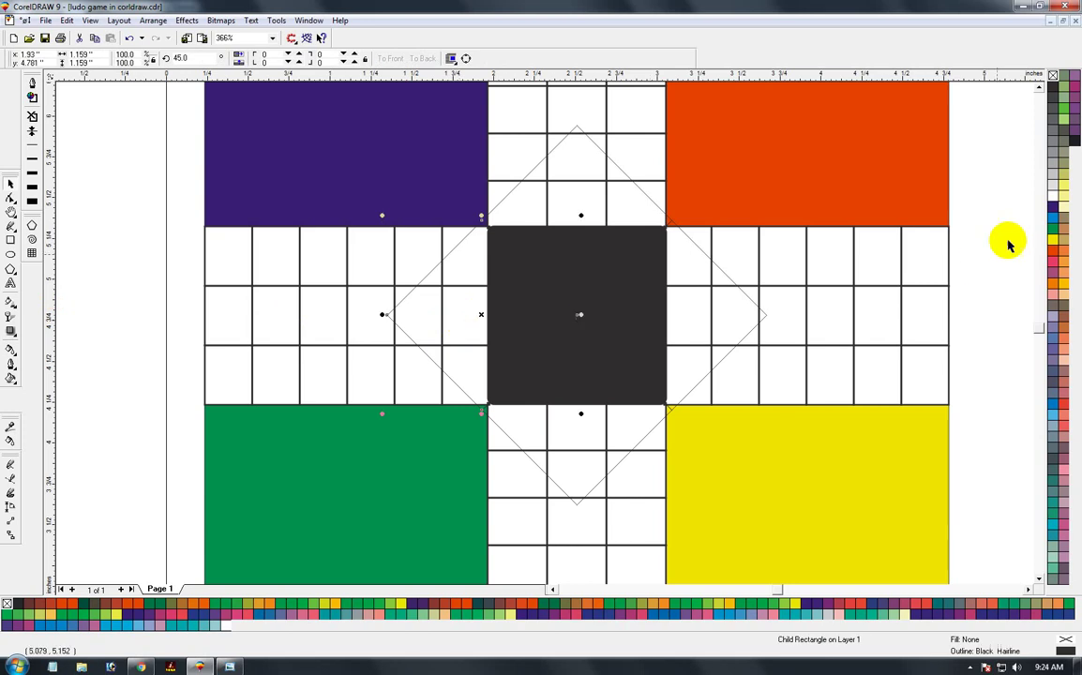
pyautogui.click(1052, 206)
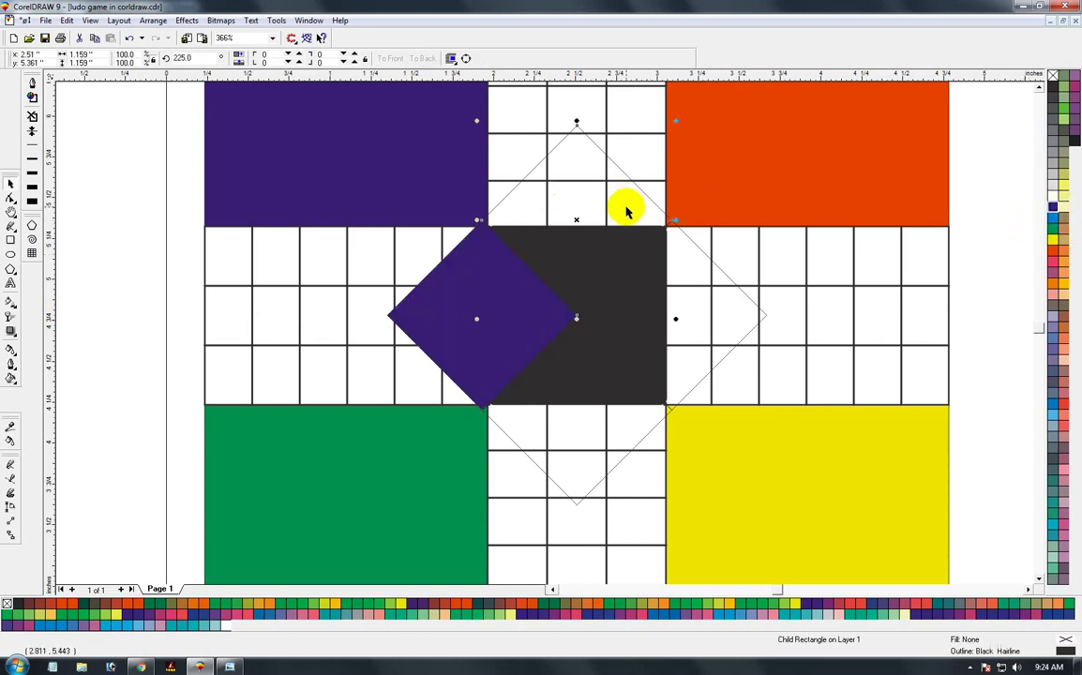
# Step: Fill the top square of the rotated group with red, the right square with yellow and the bottom square with green
pyautogui.click(1053, 253)
pyautogui.keyDown('ctrl'); pyautogui.click(726, 330); pyautogui.keyUp('ctrl')
pyautogui.click(1053, 247)
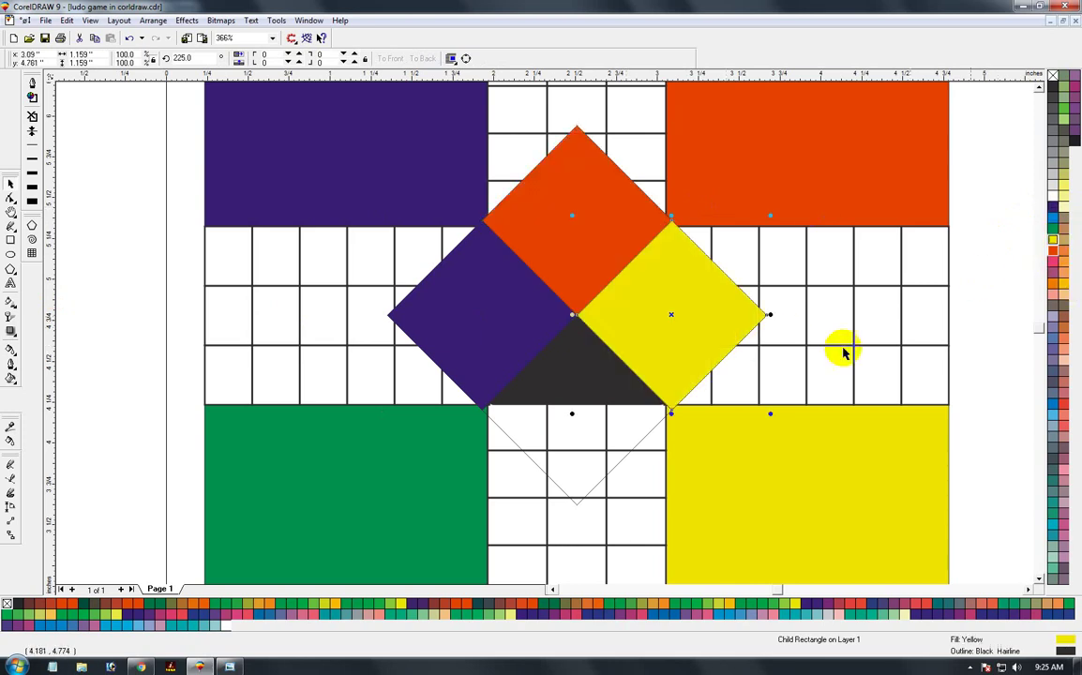
pyautogui.keyDown('ctrl'); pyautogui.click(577, 478); pyautogui.keyUp('ctrl')
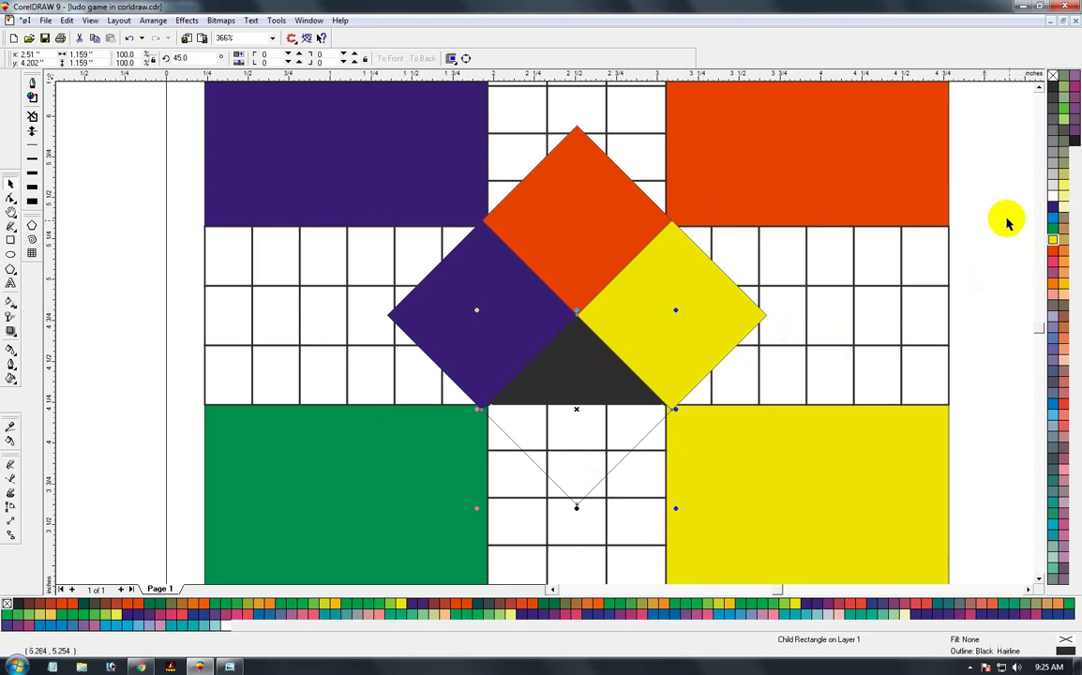
pyautogui.click(1052, 228)
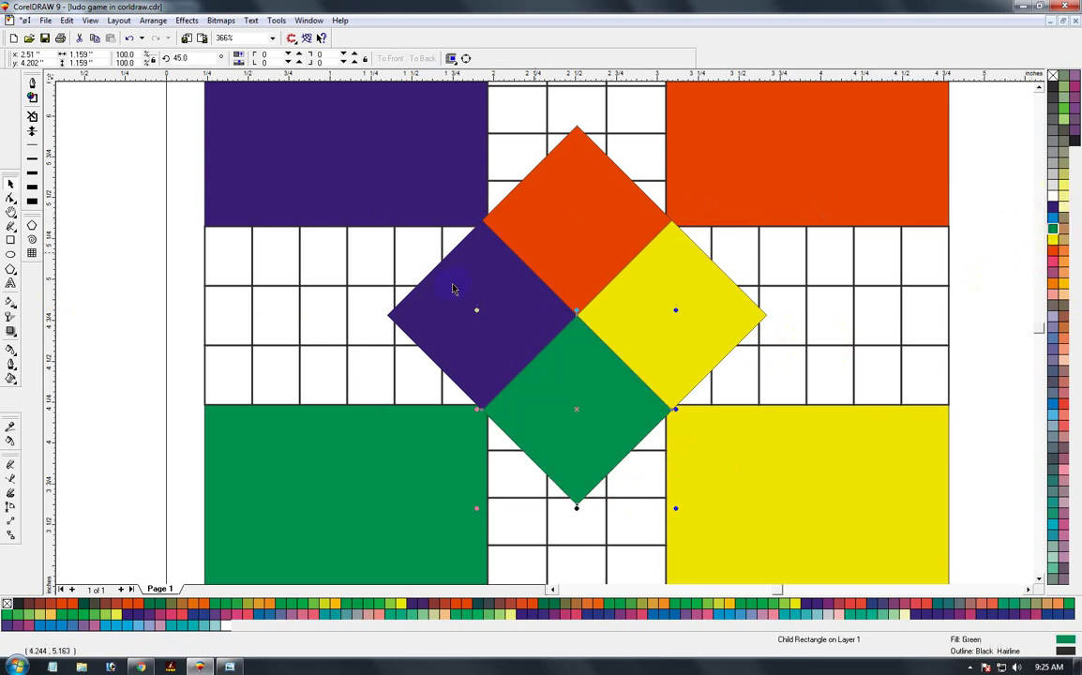
# Step: PowerClip the rotated four-colour group inside the black central square
pyautogui.click(600, 396)
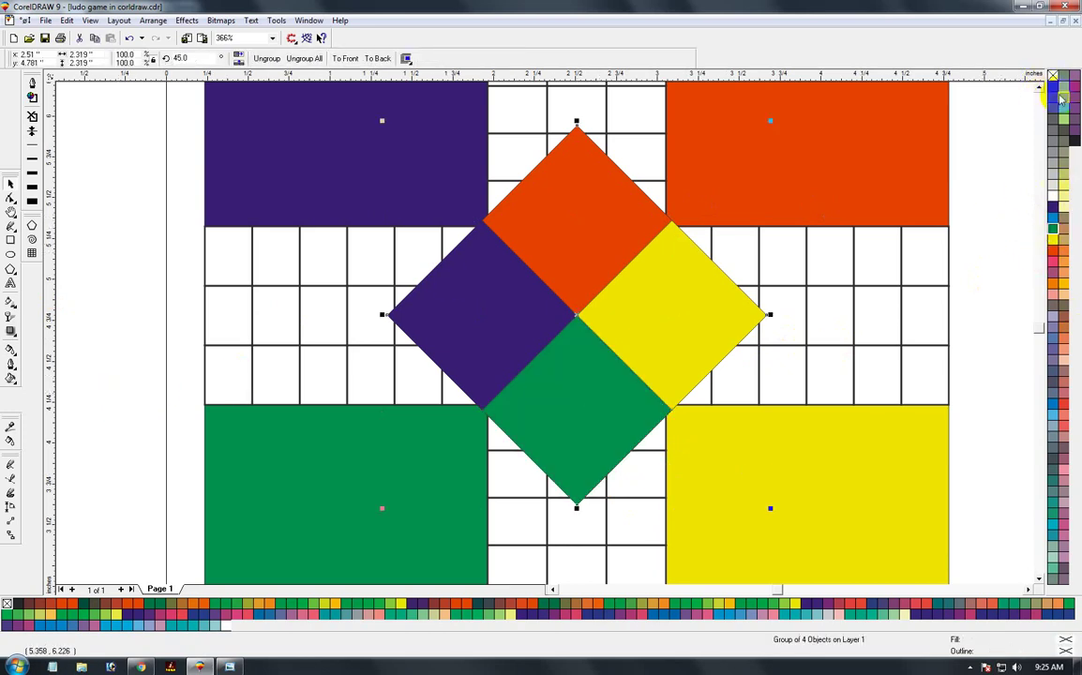
pyautogui.hotkey('shift', 'pagedown')
pyautogui.hotkey('alt', 'c')
pyautogui.press('w')
pyautogui.press('p')
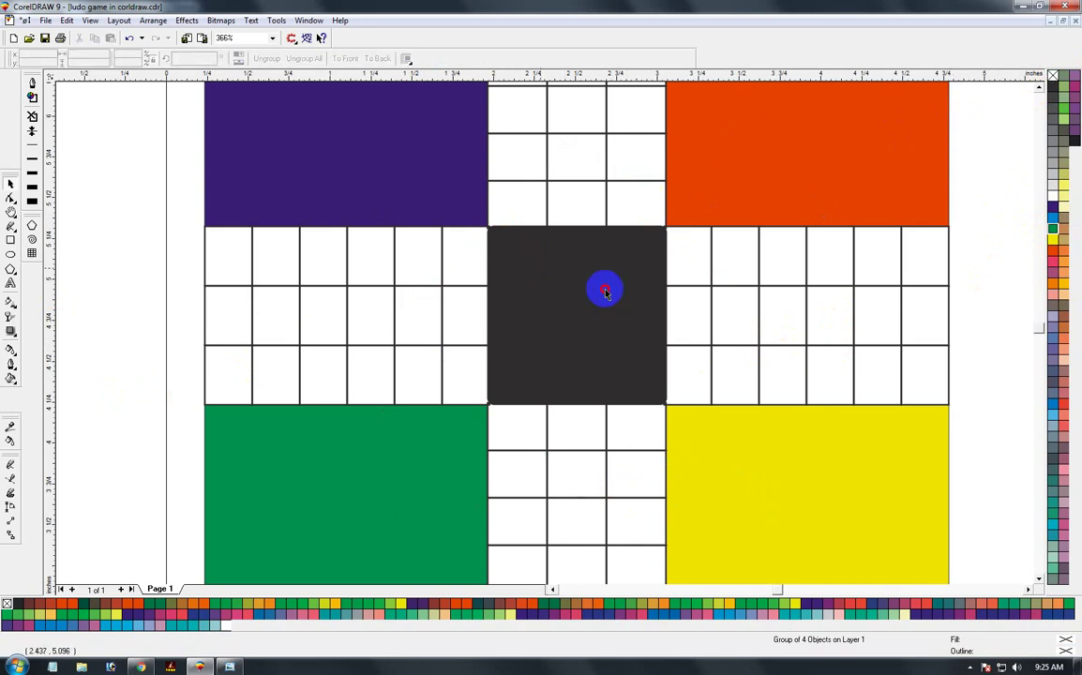
pyautogui.click(604, 291)
pyautogui.press('F3')
pyautogui.press('F3')
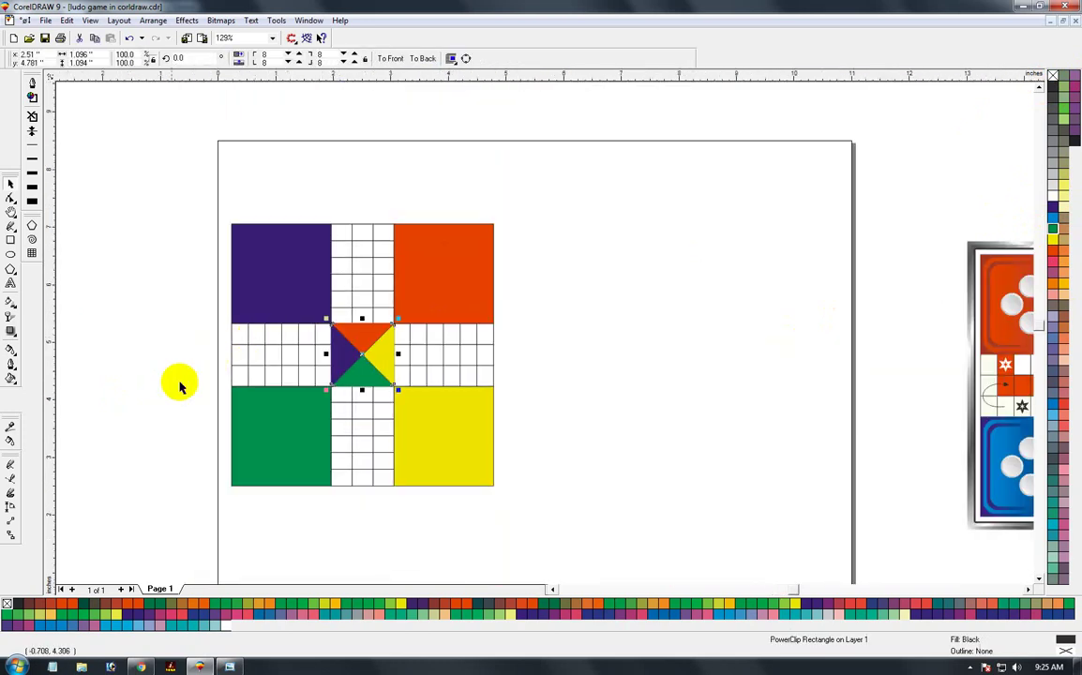
# Step: Fill the second cell of the left arm's upper row and the cell directly below it with purple
pyautogui.click(178, 382)
pyautogui.press('F2')
pyautogui.moveTo(513, 457); pyautogui.dragTo(564, 517)
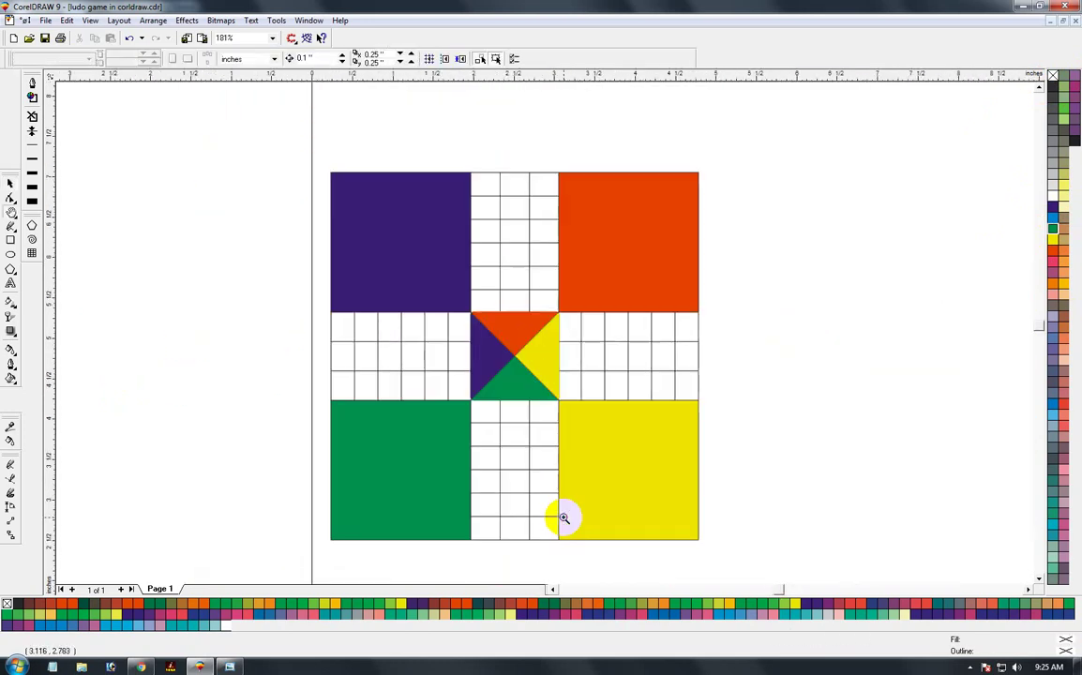
pyautogui.press('F3')
pyautogui.press('F2')
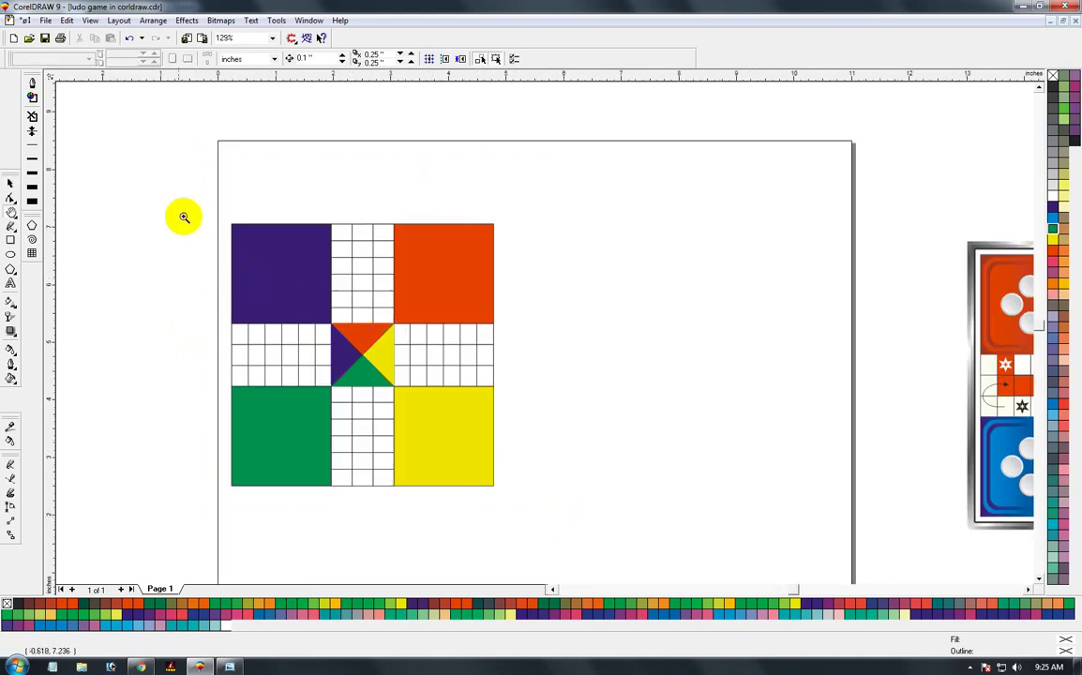
pyautogui.moveTo(176, 196); pyautogui.dragTo(566, 447)
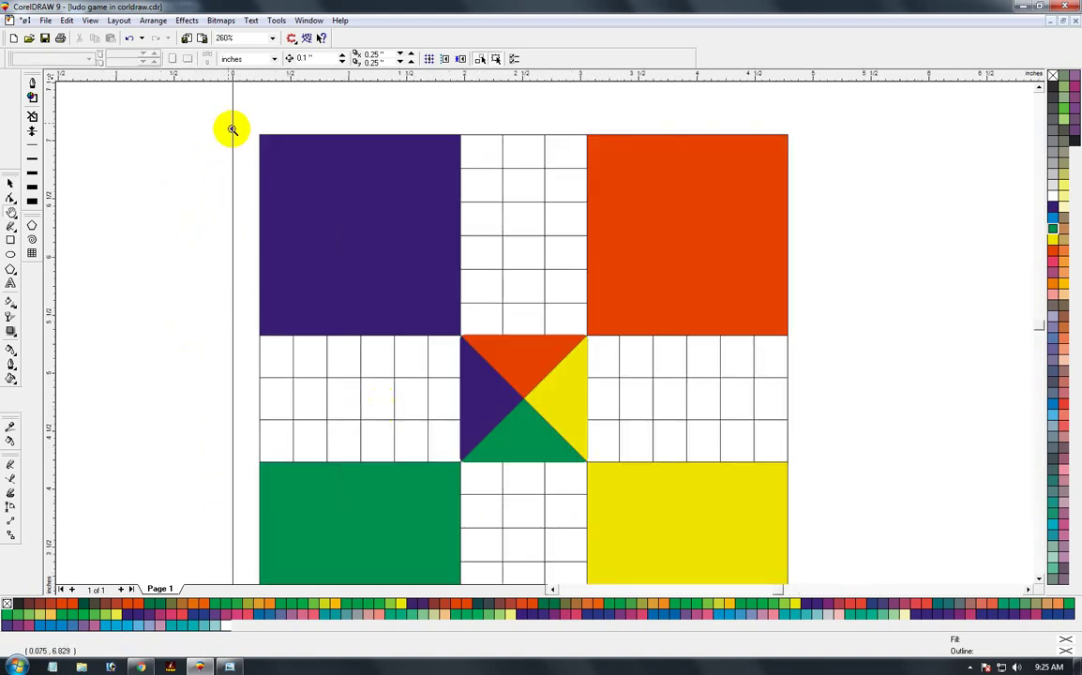
pyautogui.moveTo(230, 129); pyautogui.dragTo(872, 543)
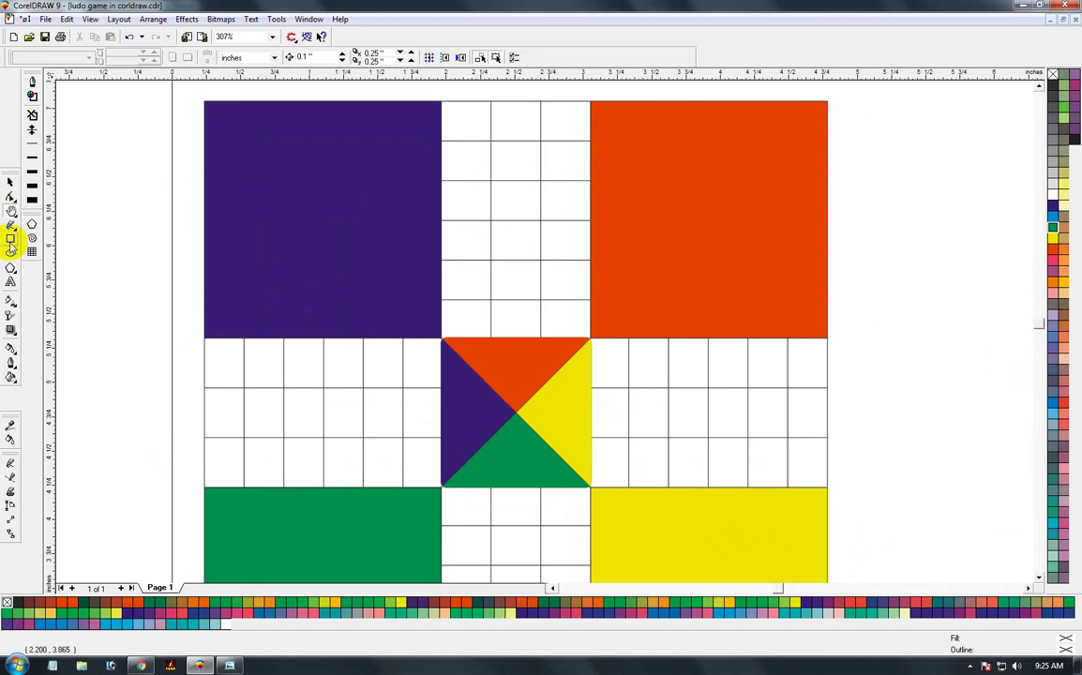
pyautogui.click(11, 182)
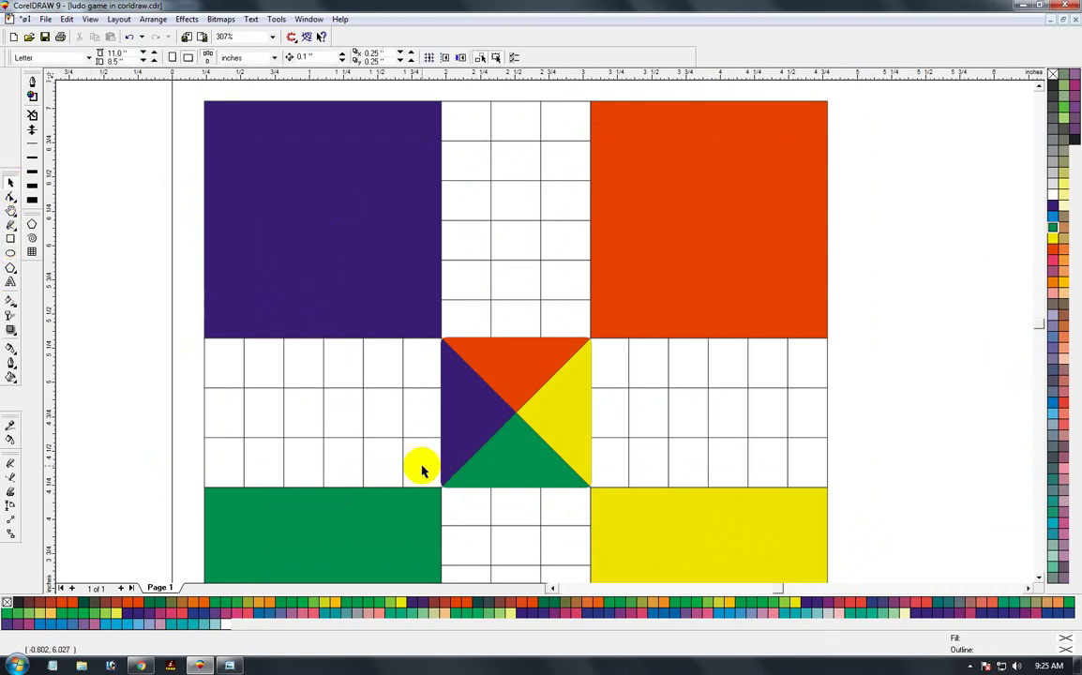
pyautogui.keyDown('ctrl'); pyautogui.click(294, 371); pyautogui.keyUp('ctrl')
pyautogui.click(1051, 206)
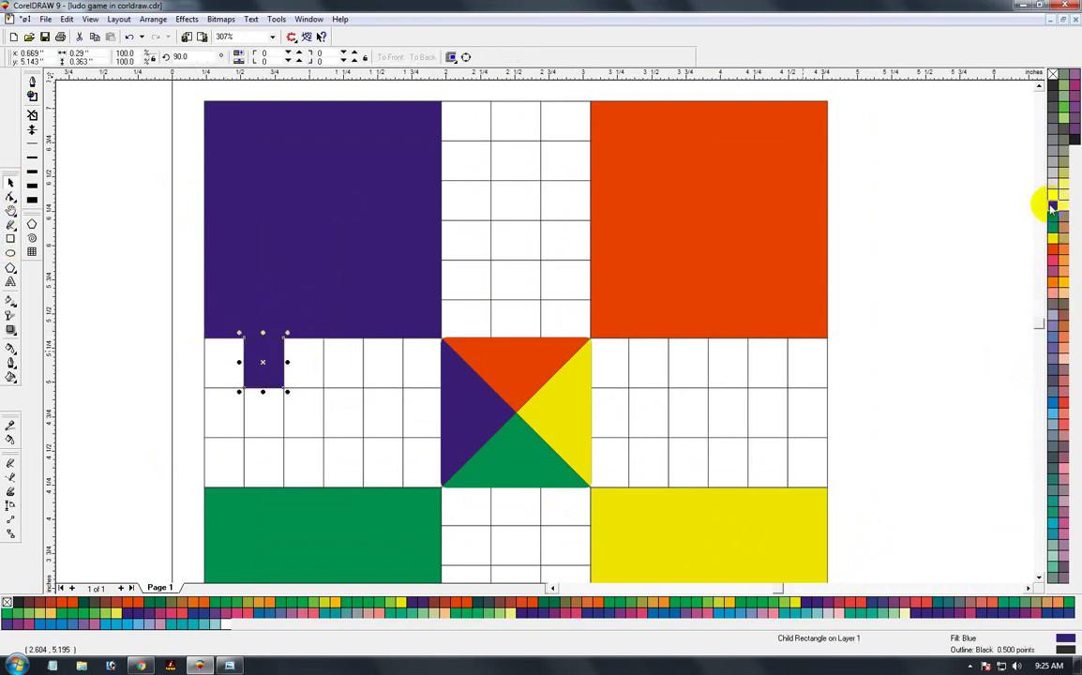
pyautogui.moveTo(263, 363); pyautogui.dragTo(266, 418)
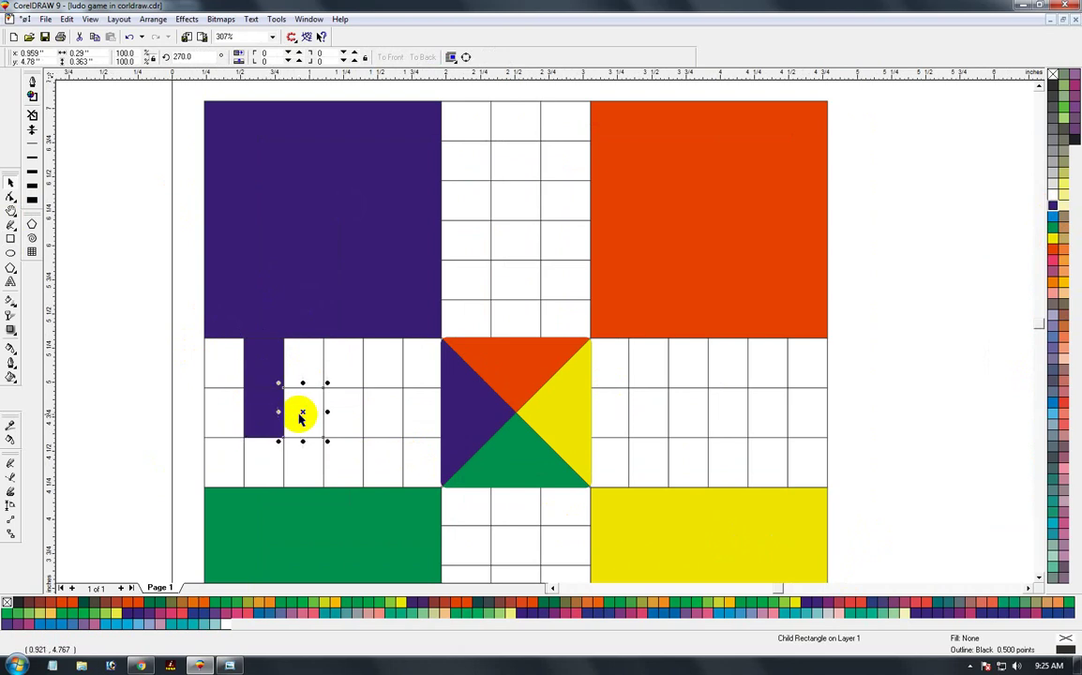
# Step: Fill the remaining middle-row cells of the left arm, from the third cell up to the centre, with purple
pyautogui.hotkey('ctrl', 'r')
pyautogui.keyDown('ctrl'); pyautogui.click(339, 427); pyautogui.keyUp('ctrl')
pyautogui.hotkey('ctrl', 'r')
pyautogui.keyDown('ctrl'); pyautogui.click(380, 425); pyautogui.keyUp('ctrl')
pyautogui.hotkey('ctrl', 'r')
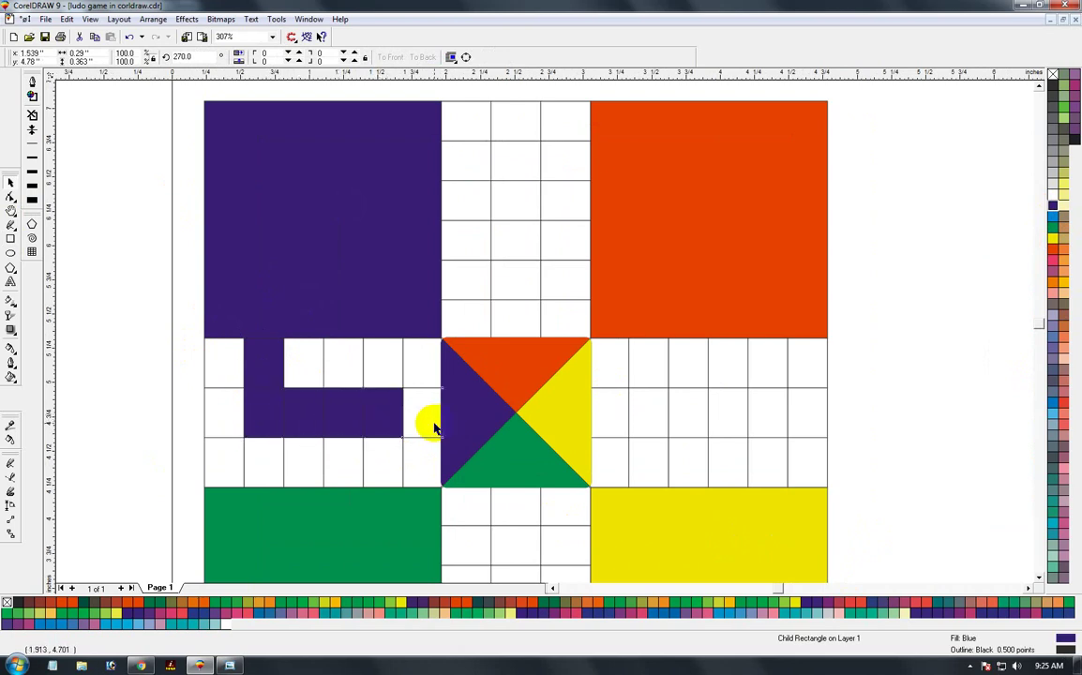
pyautogui.moveTo(434, 428); pyautogui.dragTo(436, 426)
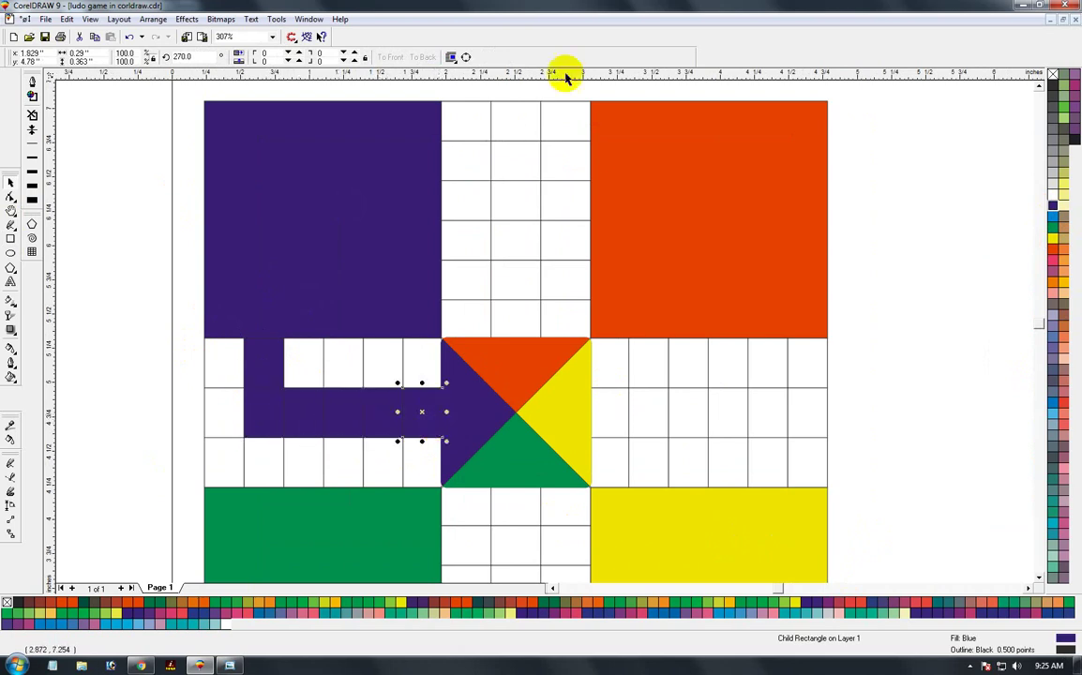
# Step: Fill the right cell of the top arm's second row and the middle column from that row down to the centre with red
pyautogui.click(1052, 248)
pyautogui.click(524, 172)
pyautogui.hotkey('ctrl', 'r')
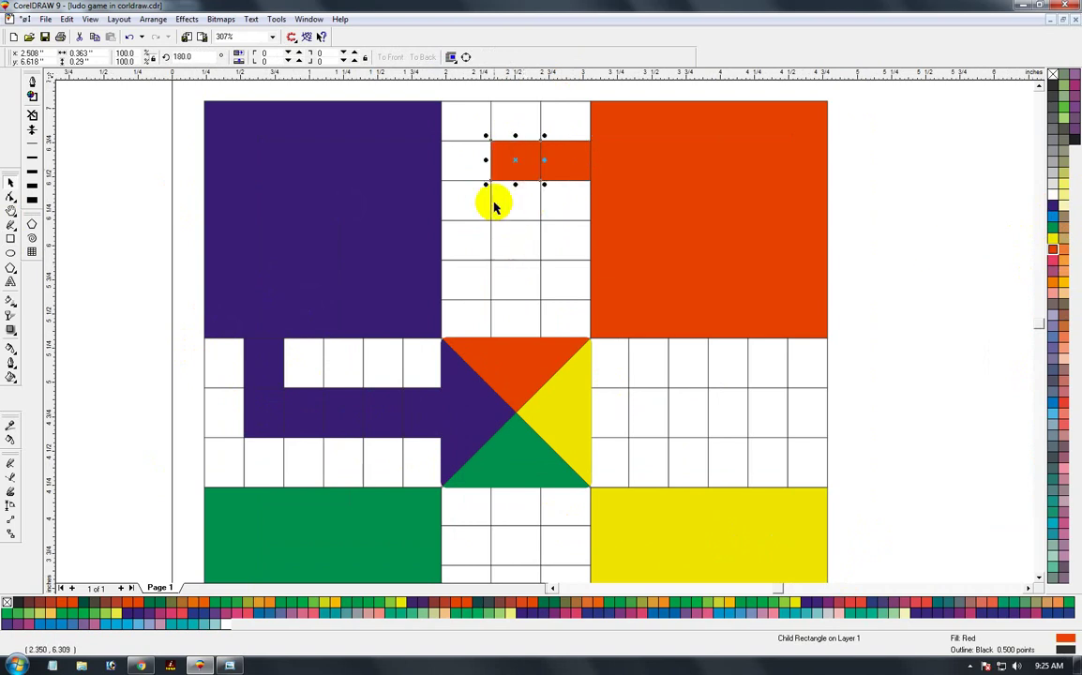
pyautogui.keyDown('ctrl'); pyautogui.click(521, 210); pyautogui.keyUp('ctrl')
pyautogui.hotkey('ctrl', 'r')
pyautogui.keyDown('ctrl'); pyautogui.click(518, 247); pyautogui.keyUp('ctrl')
pyautogui.hotkey('ctrl', 'r')
pyautogui.keyDown('ctrl'); pyautogui.click(516, 288); pyautogui.keyUp('ctrl')
pyautogui.hotkey('ctrl', 'r')
pyautogui.moveTo(515, 311); pyautogui.dragTo(514, 346)
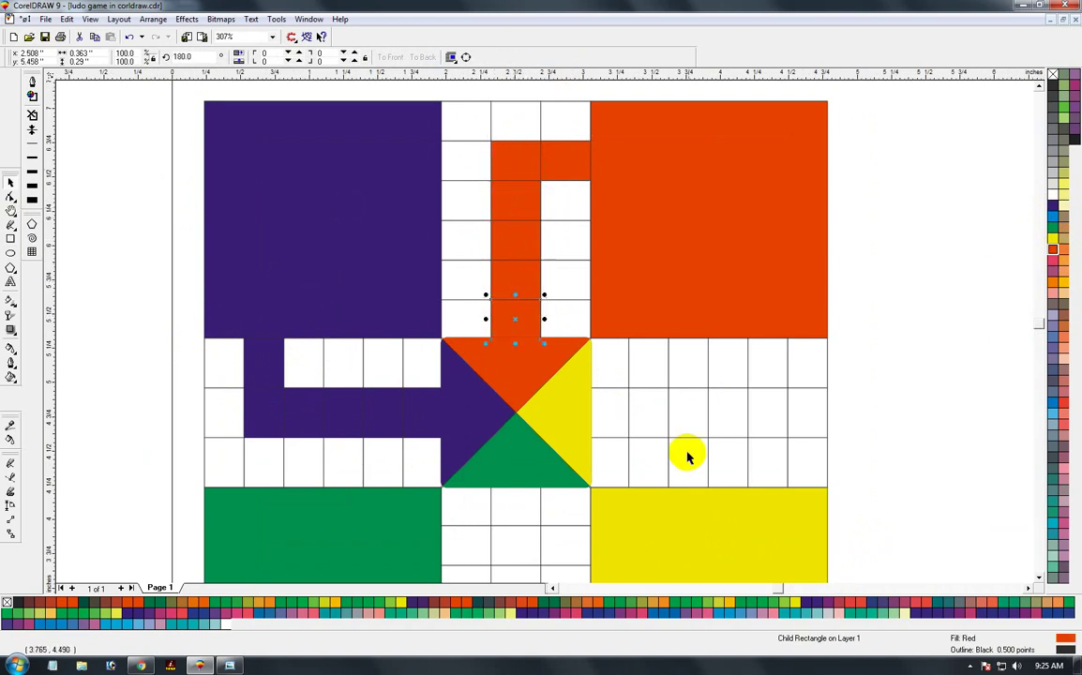
# Step: Fill the second-to-last cell of the right arm's lower row and the cell directly above it with yellow
pyautogui.click(763, 478)
pyautogui.keyDown('ctrl'); pyautogui.click(763, 478); pyautogui.keyUp('ctrl')
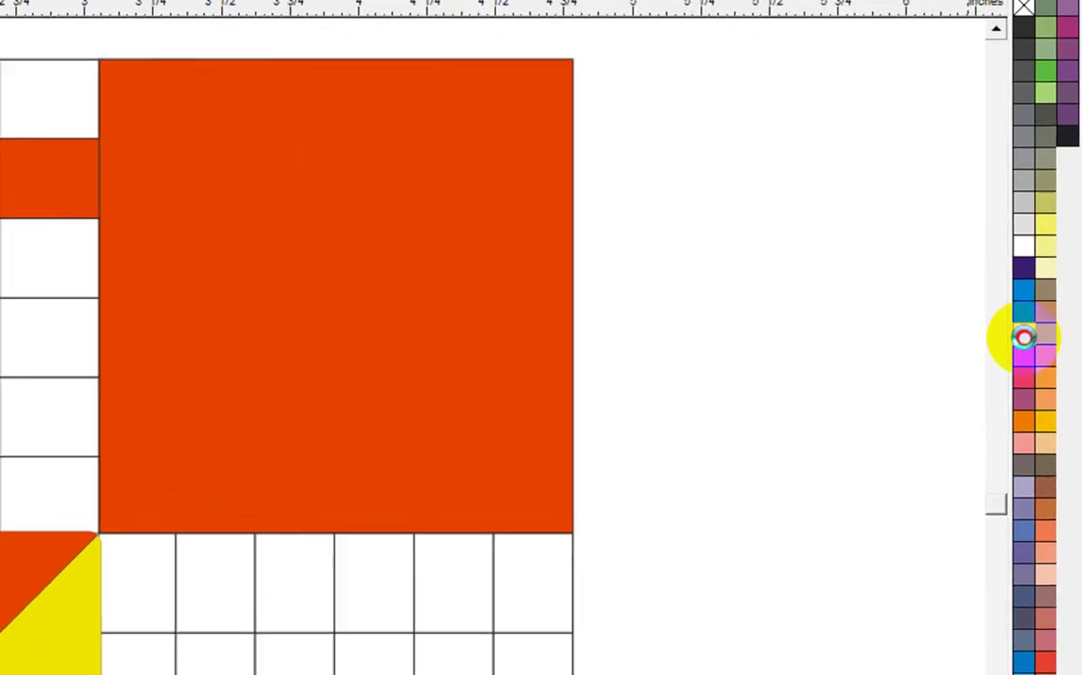
pyautogui.click(1052, 239)
pyautogui.keyDown('ctrl'); pyautogui.click(781, 411); pyautogui.keyUp('ctrl')
pyautogui.hotkey('ctrl', 'r')
# Step: Fill the remaining middle-row cells of the right arm inward to the centre with yellow
pyautogui.keyDown('ctrl'); pyautogui.click(393, 445); pyautogui.keyUp('ctrl')
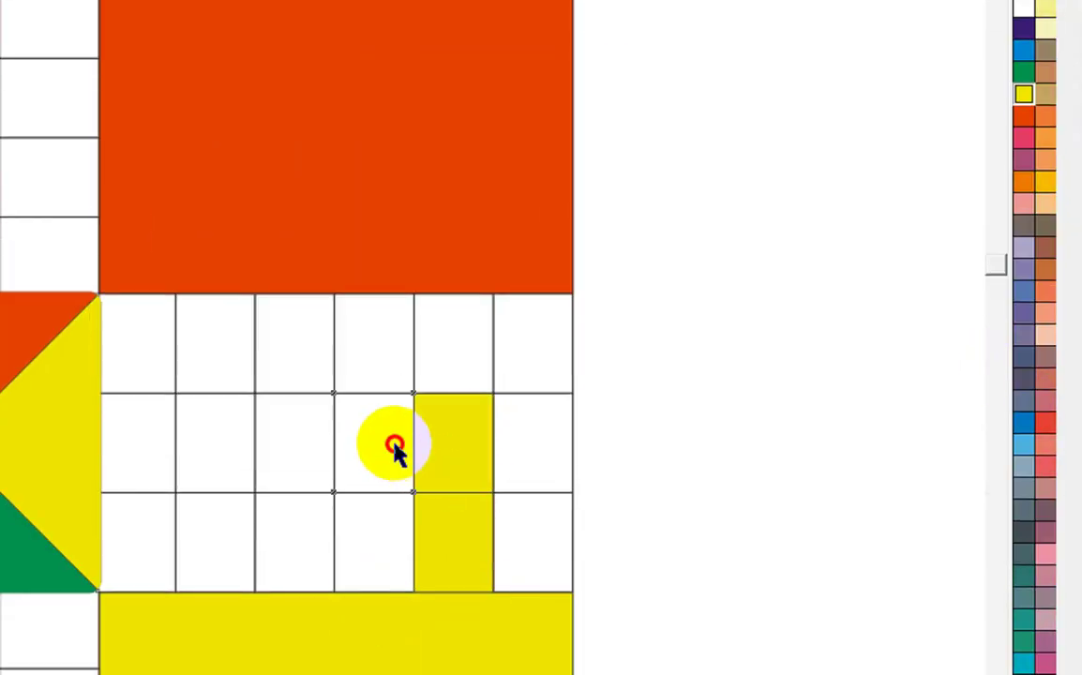
pyautogui.hotkey('ctrl', 'r')
pyautogui.keyDown('ctrl'); pyautogui.click(278, 450); pyautogui.keyUp('ctrl')
pyautogui.hotkey('ctrl', 'r')
pyautogui.keyDown('ctrl'); pyautogui.click(248, 466); pyautogui.keyUp('ctrl')
pyautogui.hotkey('ctrl', 'r')
pyautogui.keyDown('ctrl'); pyautogui.click(142, 463); pyautogui.keyUp('ctrl')
pyautogui.hotkey('ctrl', 'r')
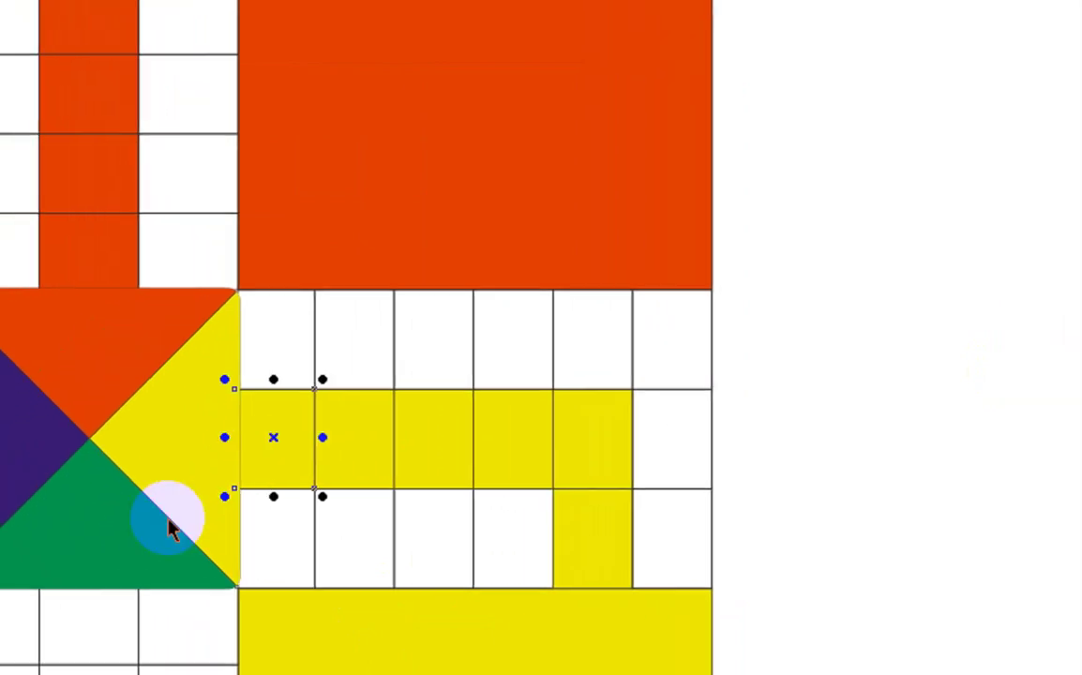
# Step: Fill the left cell of the bottom arm's second-to-last row and the middle column from that row up to the centre with green
pyautogui.press('F4')
pyautogui.hotkey('shift', 'F4')
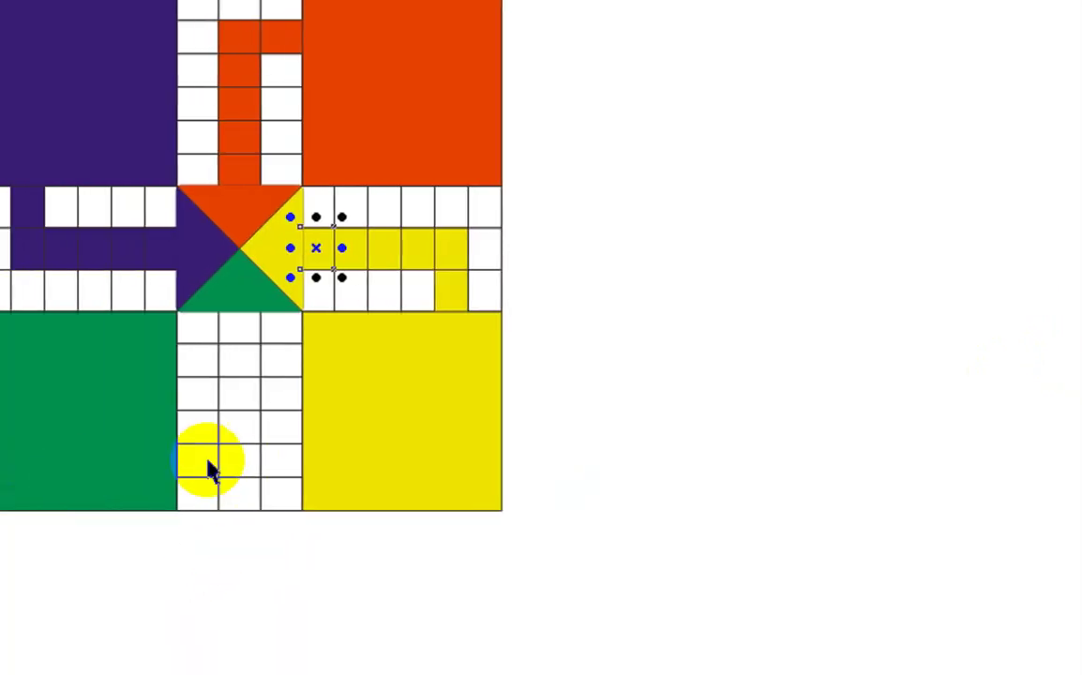
pyautogui.keyDown('ctrl'); pyautogui.click(237, 458); pyautogui.keyUp('ctrl')
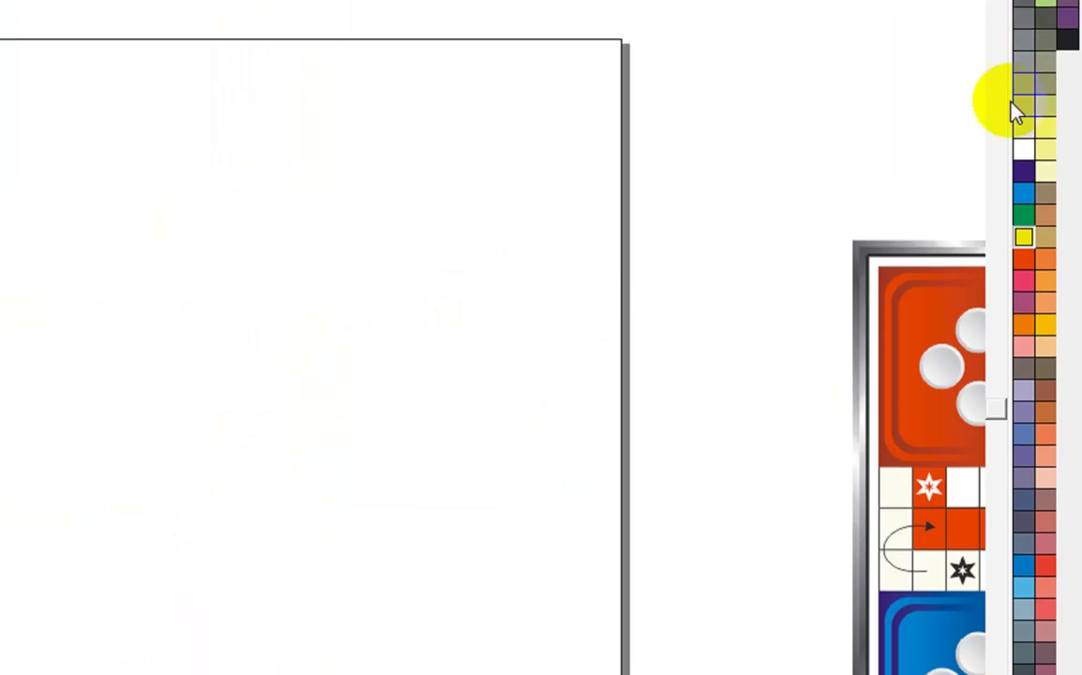
pyautogui.click(1022, 221)
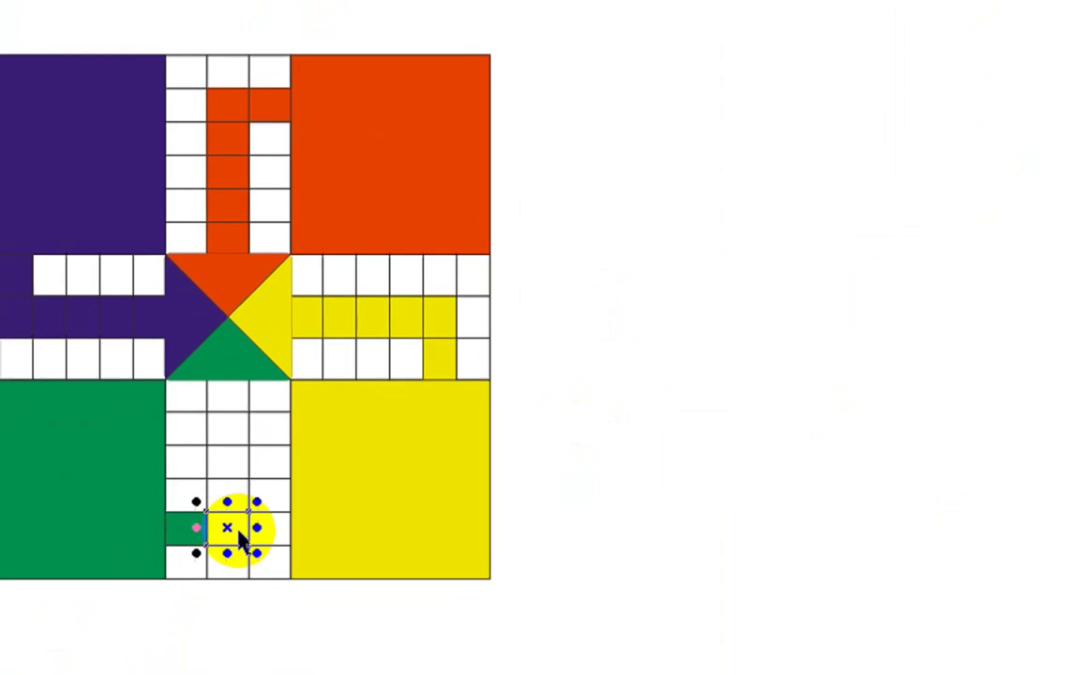
pyautogui.hotkey('ctrl', 'r')
pyautogui.keyDown('ctrl'); pyautogui.click(235, 493); pyautogui.keyUp('ctrl')
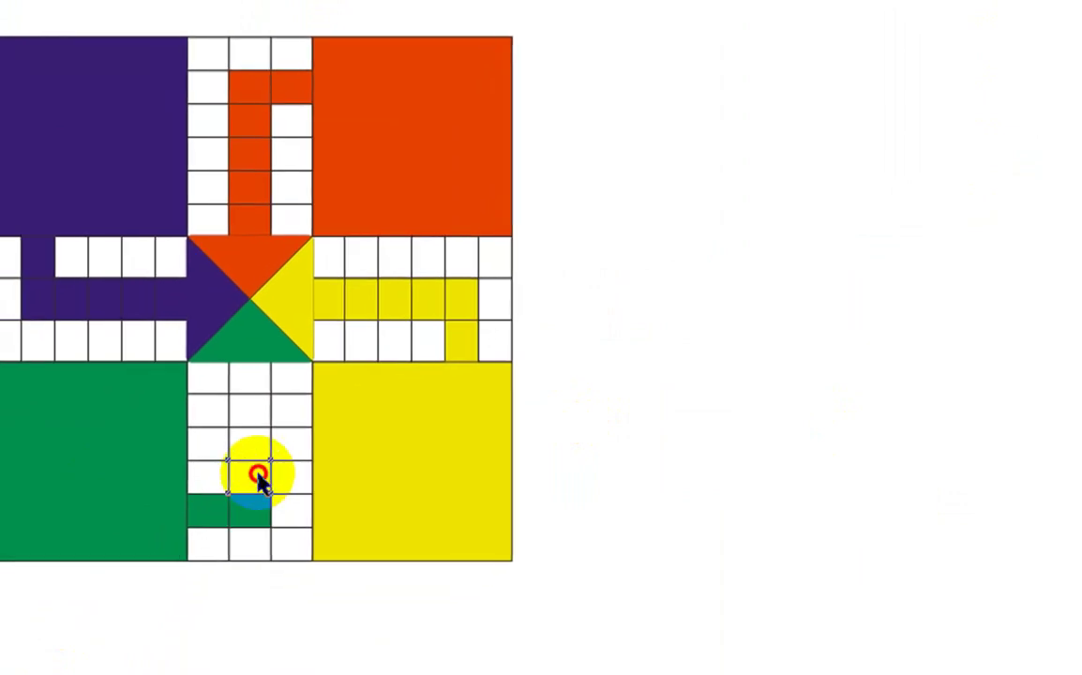
pyautogui.hotkey('ctrl', 'r')
pyautogui.keyDown('ctrl'); pyautogui.click(236, 436); pyautogui.keyUp('ctrl')
pyautogui.hotkey('ctrl', 'r')
pyautogui.moveTo(261, 457); pyautogui.dragTo(265, 399)
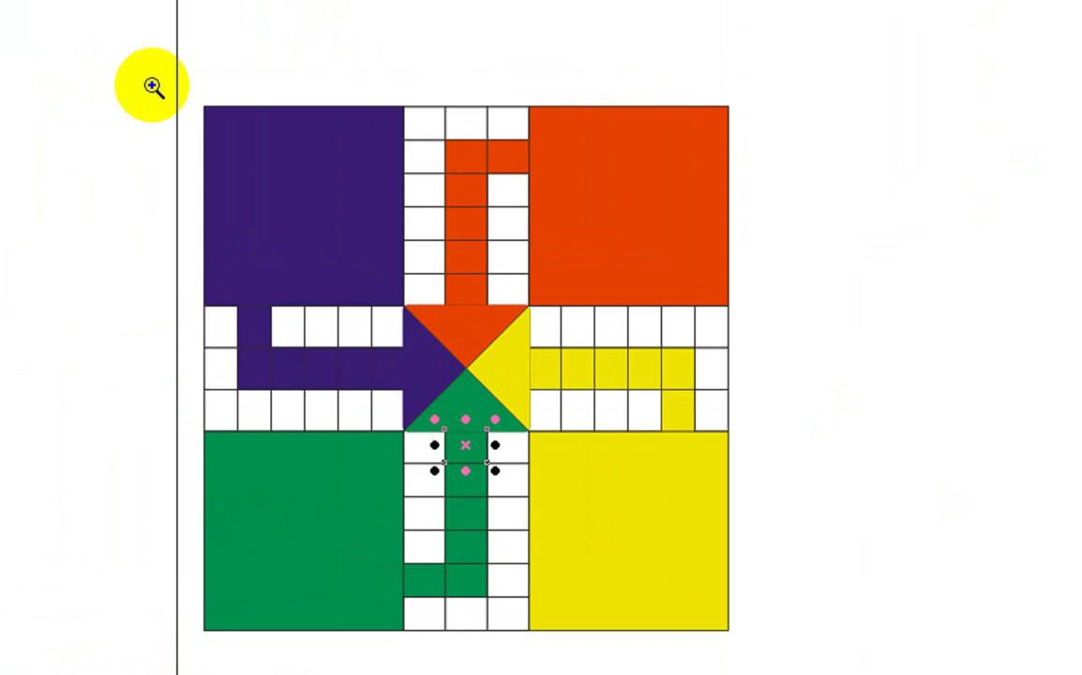
# Step: Group all ten objects of the Ludo board and centre the group on the page
pyautogui.moveTo(4, 18); pyautogui.dragTo(694, 536)
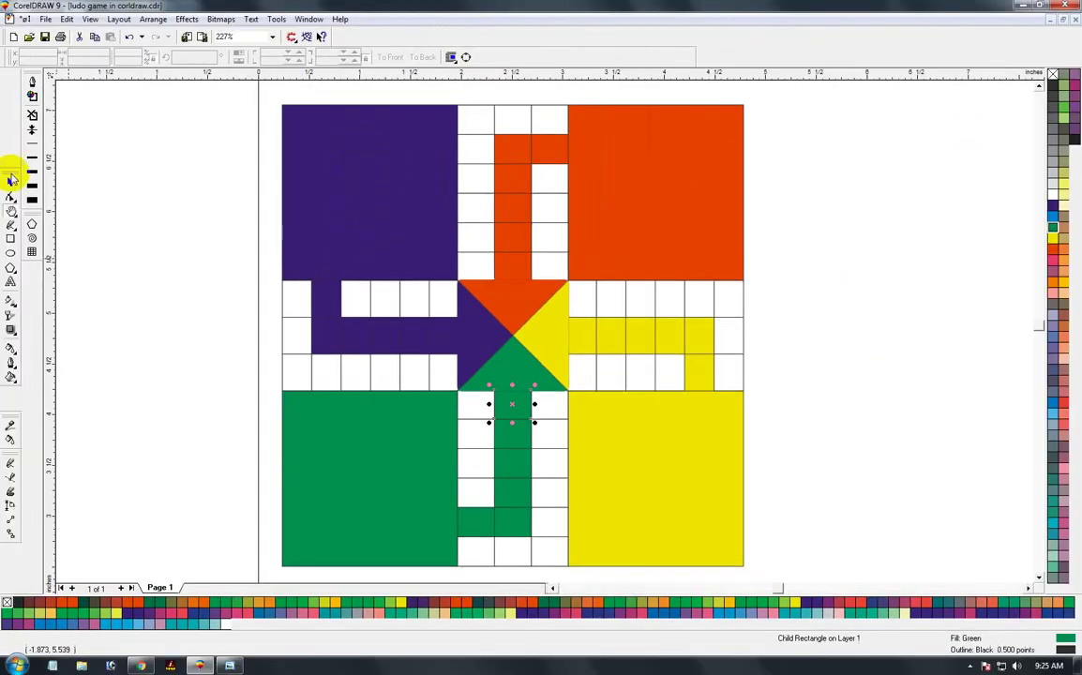
pyautogui.click(11, 180)
pyautogui.click(174, 284)
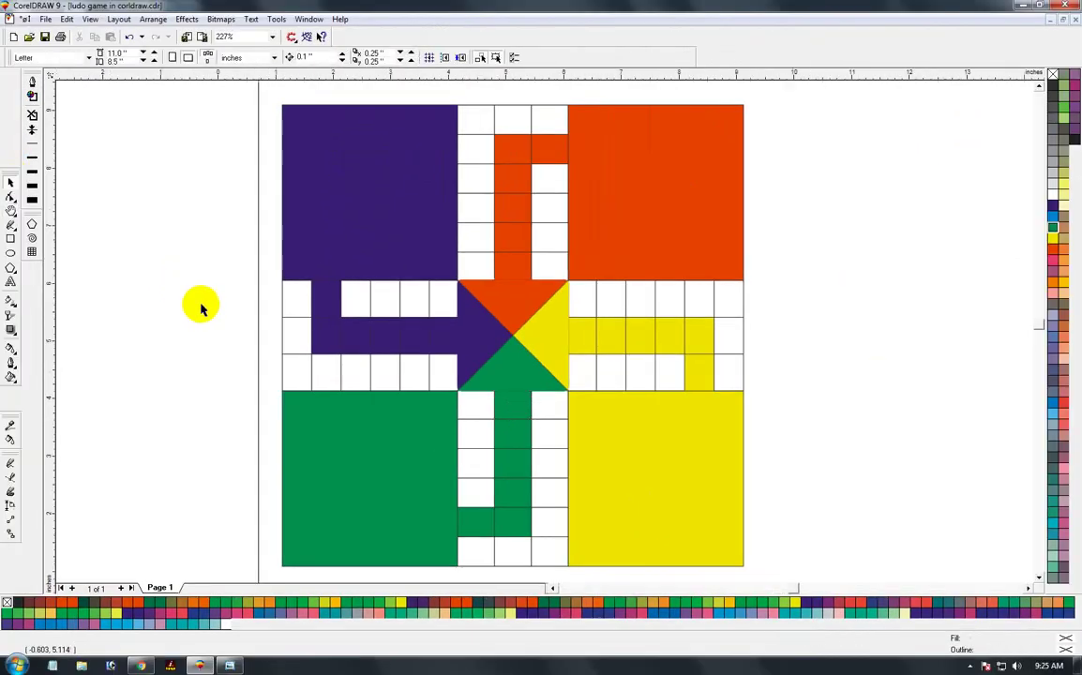
pyautogui.press('F3')
pyautogui.press('F2')
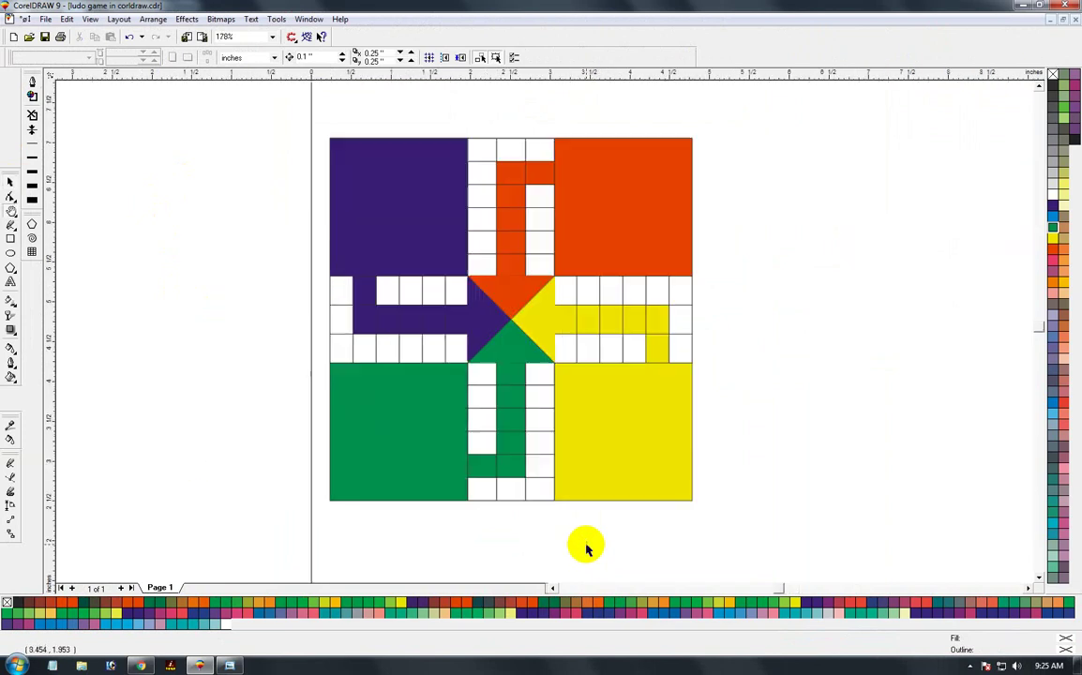
pyautogui.press('space')
pyautogui.moveTo(167, 108); pyautogui.dragTo(515, 495)
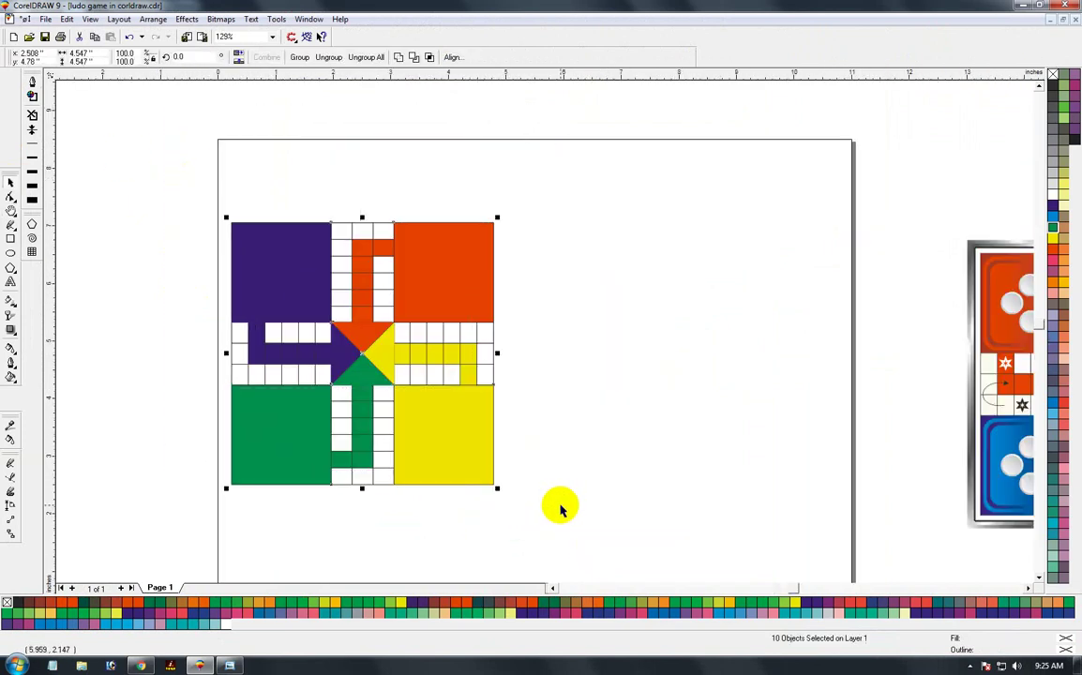
pyautogui.hotkey('ctrl', 'x')
pyautogui.hotkey('ctrl', 'v')
pyautogui.press('p')
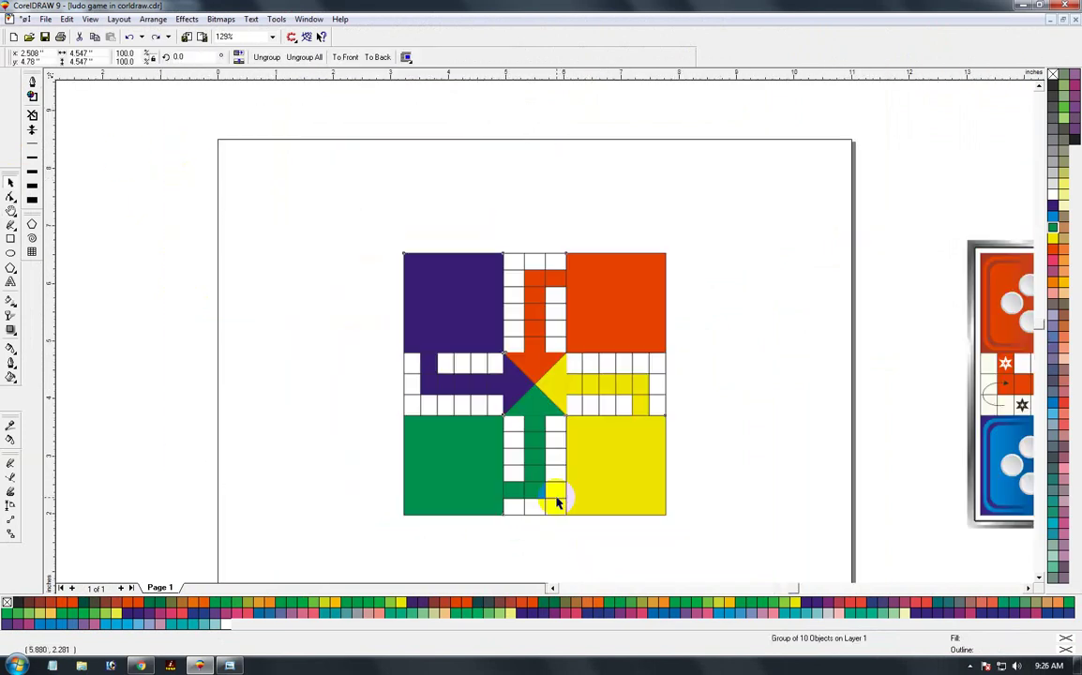
# Step: Examine the finished reference board beside the page and compare it with the drawn board
pyautogui.press('F3')
pyautogui.press('F2')
pyautogui.moveTo(524, 187); pyautogui.dragTo(742, 337)
pyautogui.moveTo(509, 157); pyautogui.dragTo(691, 281)
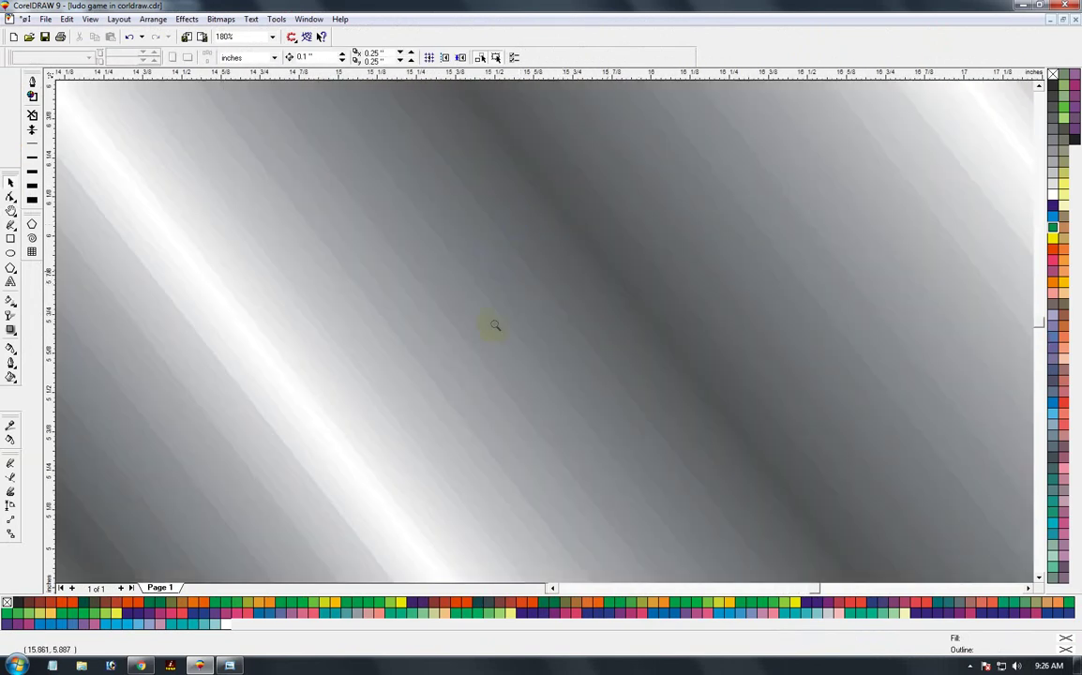
pyautogui.press('F3')
pyautogui.press('F3')
pyautogui.press('F2')
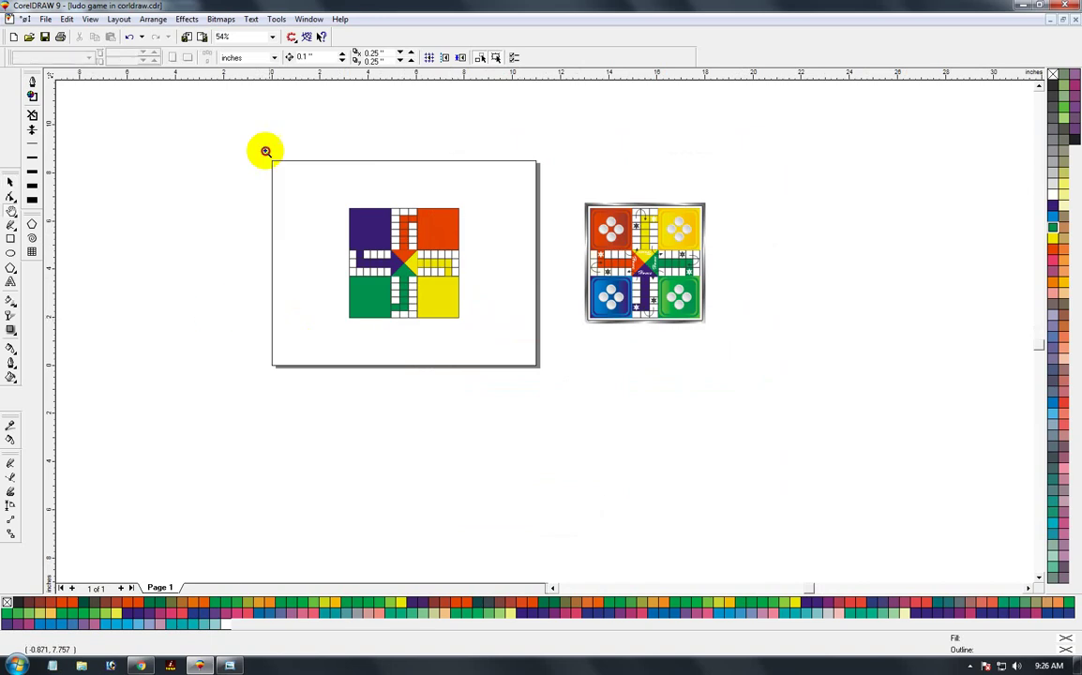
# Step: Draw a five-sided polygon about 0.71 by 0.67 inches on the purple corner square
pyautogui.moveTo(265, 149); pyautogui.dragTo(558, 388)
pyautogui.moveTo(370, 122); pyautogui.dragTo(669, 351)
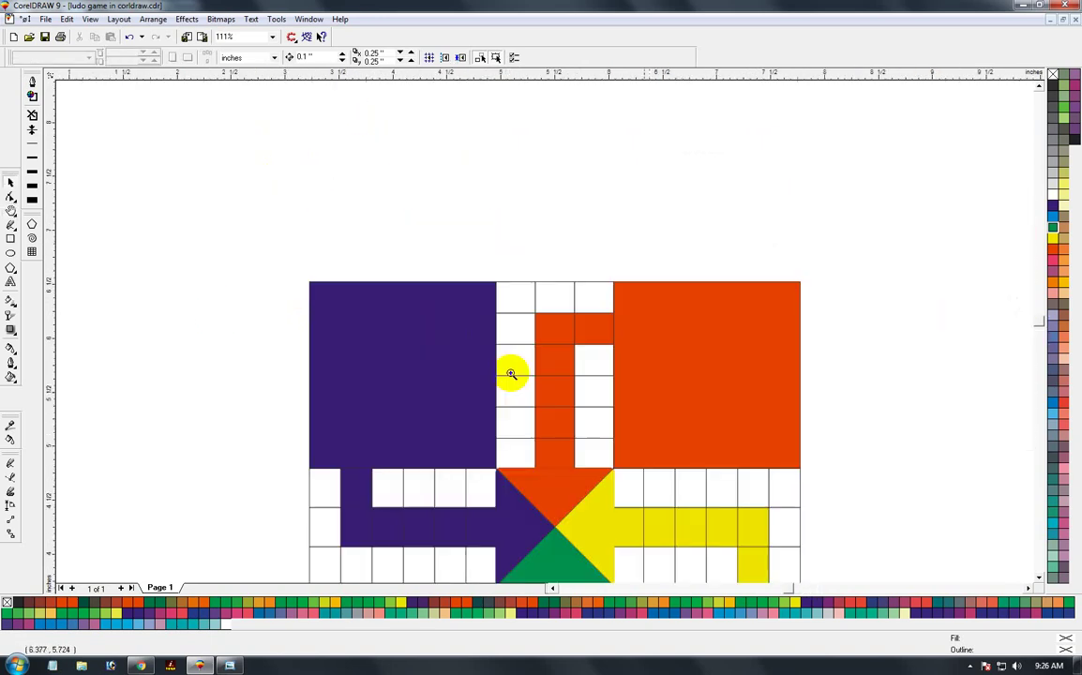
pyautogui.moveTo(406, 242); pyautogui.dragTo(741, 483)
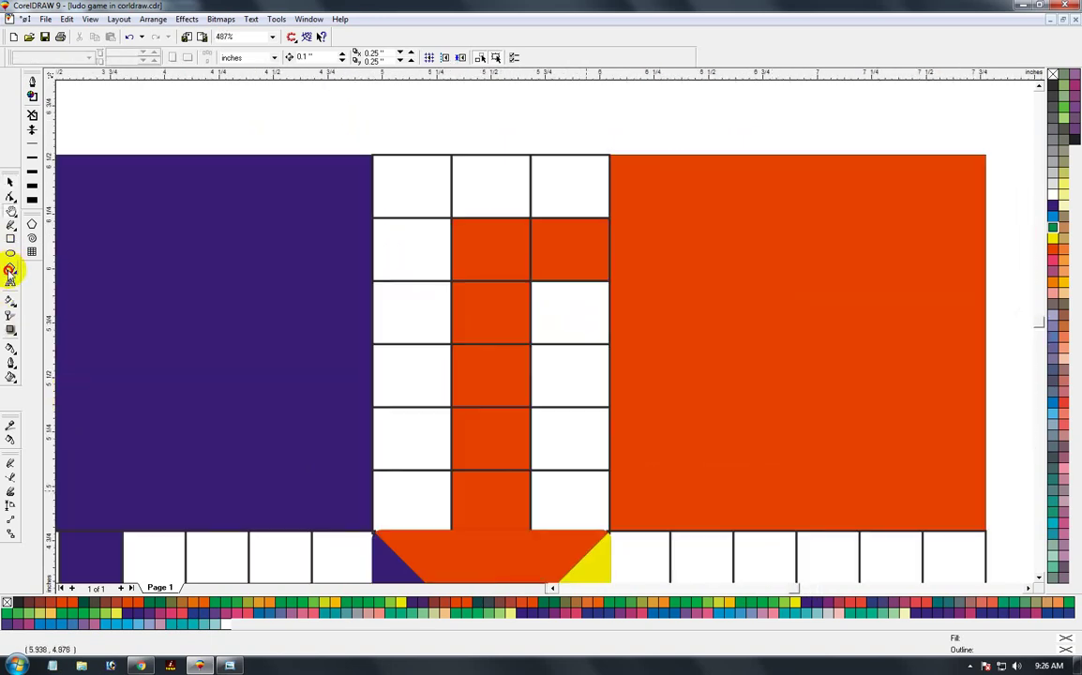
pyautogui.click(9, 270)
pyautogui.moveTo(109, 248); pyautogui.dragTo(271, 401)
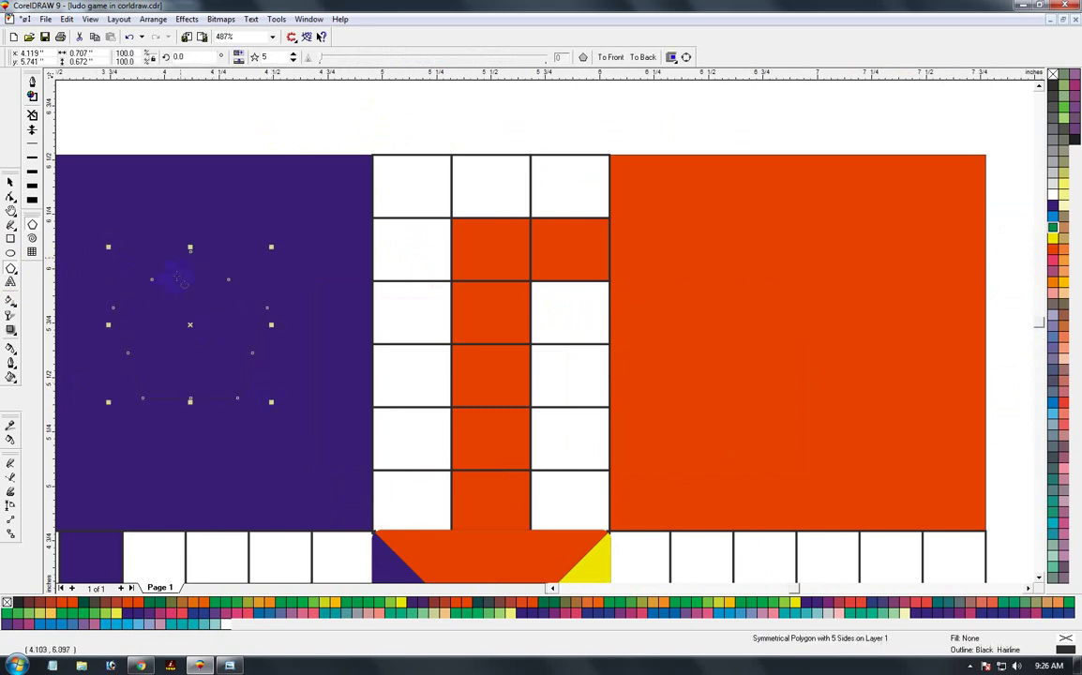
# Step: Reshape the polygon into a 12-pointed star about 0.74 inches across and move it onto the top arm
pyautogui.moveTo(152, 283); pyautogui.dragTo(167, 303)
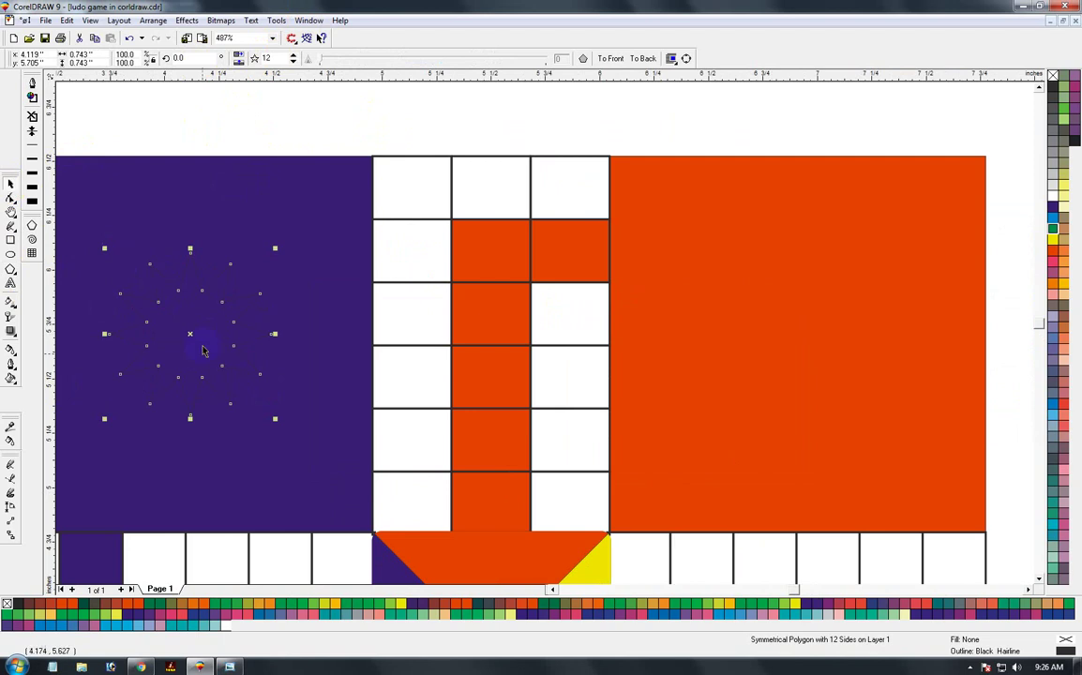
pyautogui.moveTo(506, 343); pyautogui.dragTo(555, 329)
# Step: Ungroup the board and centre the star on the orange cell in the top arm's right column
pyautogui.click(577, 173)
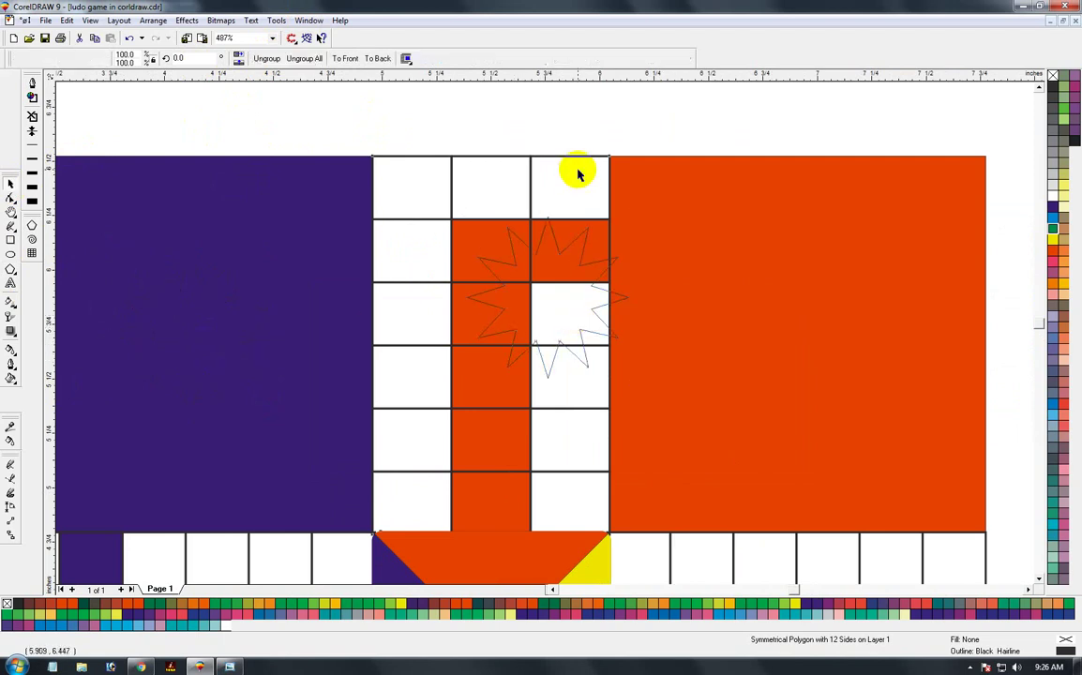
pyautogui.click(268, 58)
pyautogui.click(569, 339)
pyautogui.moveTo(568, 317); pyautogui.dragTo(557, 407)
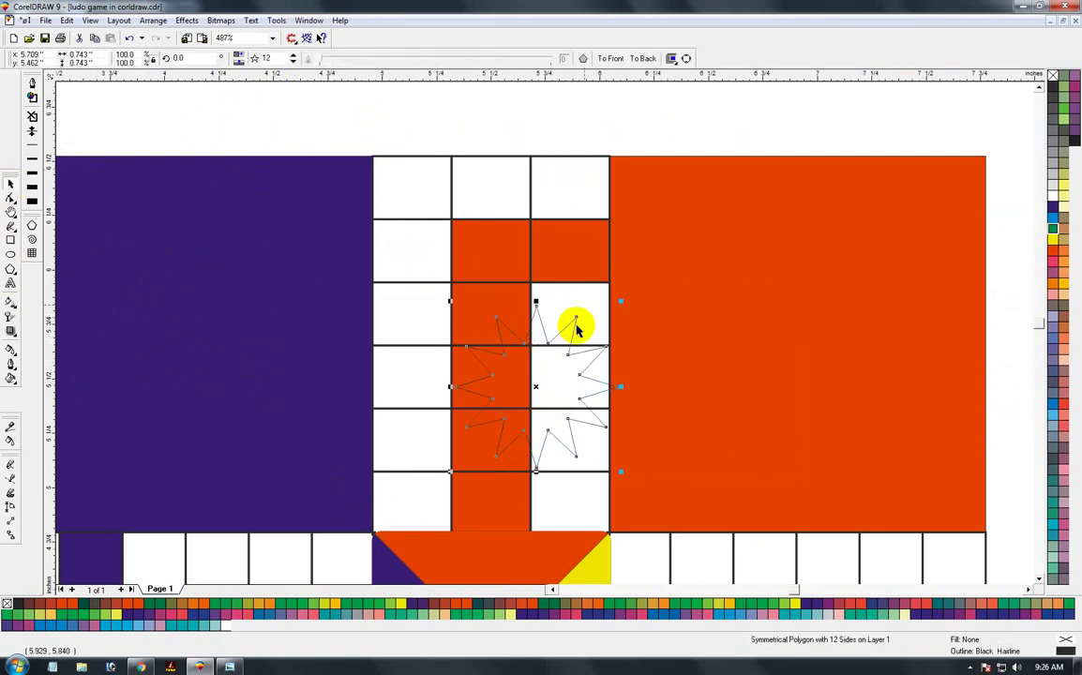
pyautogui.keyDown('shift'); pyautogui.click(583, 242); pyautogui.keyUp('shift')
pyautogui.press('c')
pyautogui.press('e')
# Step: Shrink the star to about 0.17 inches within the orange cell and convert its thickened outline into a black filled shape
pyautogui.click(573, 138)
pyautogui.click(608, 216)
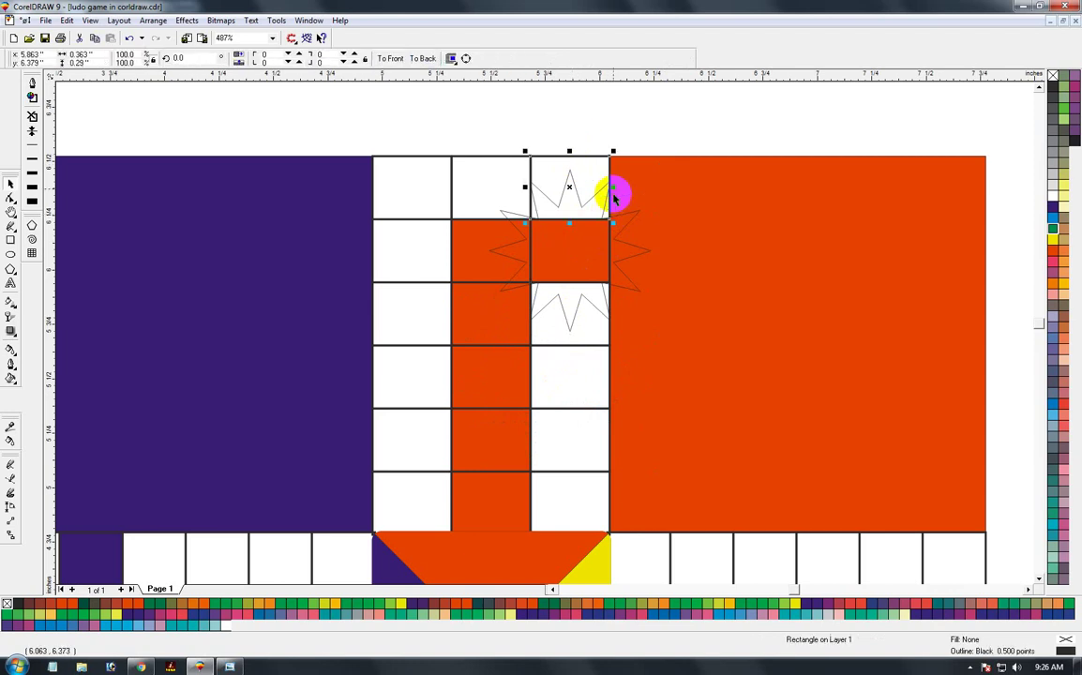
pyautogui.click(627, 214)
pyautogui.moveTo(652, 165); pyautogui.dragTo(635, 221)
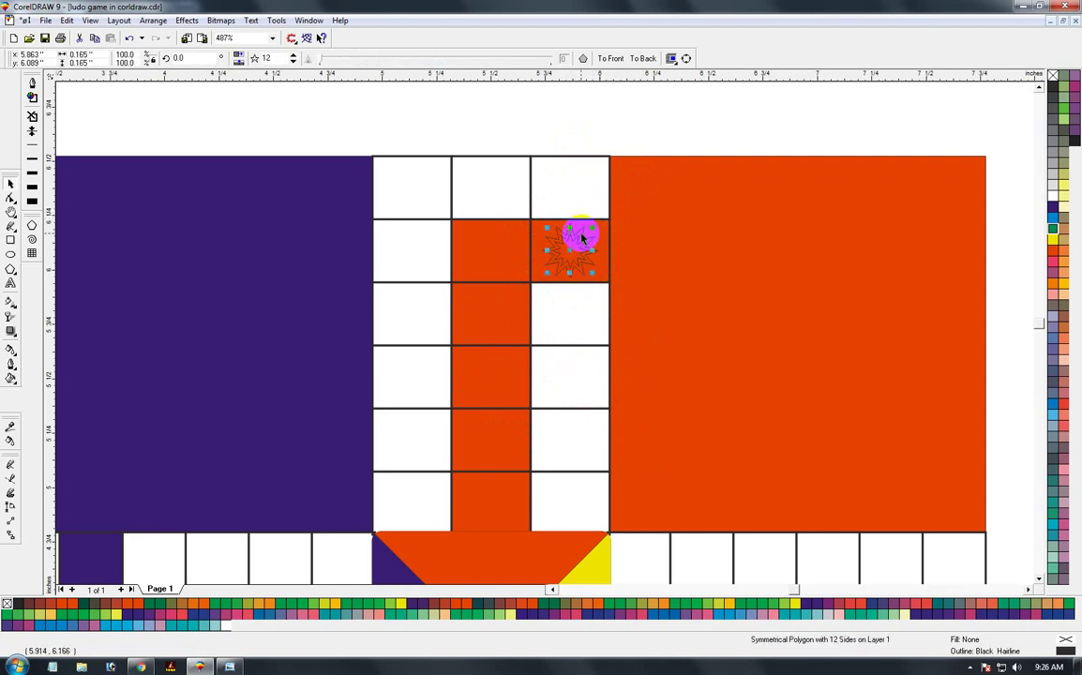
pyautogui.keyDown('shift'); pyautogui.click(581, 237); pyautogui.keyUp('shift')
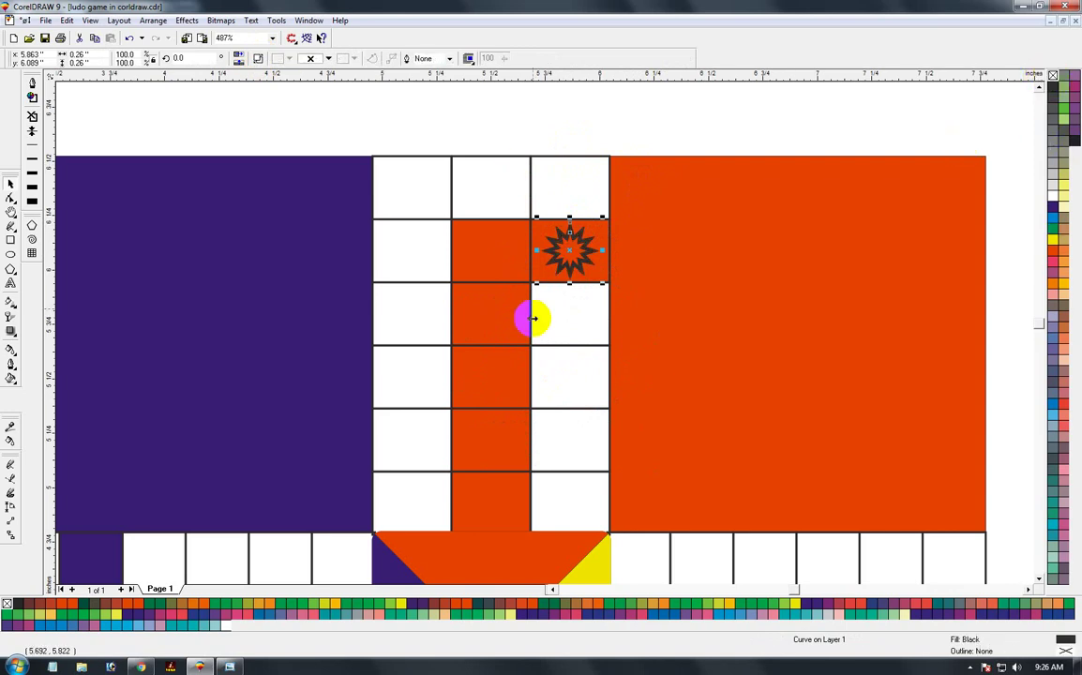
# Step: Copy the star into the third cell from the outer end of the top arm's left column and centre it there
pyautogui.moveTo(569, 247); pyautogui.dragTo(410, 321)
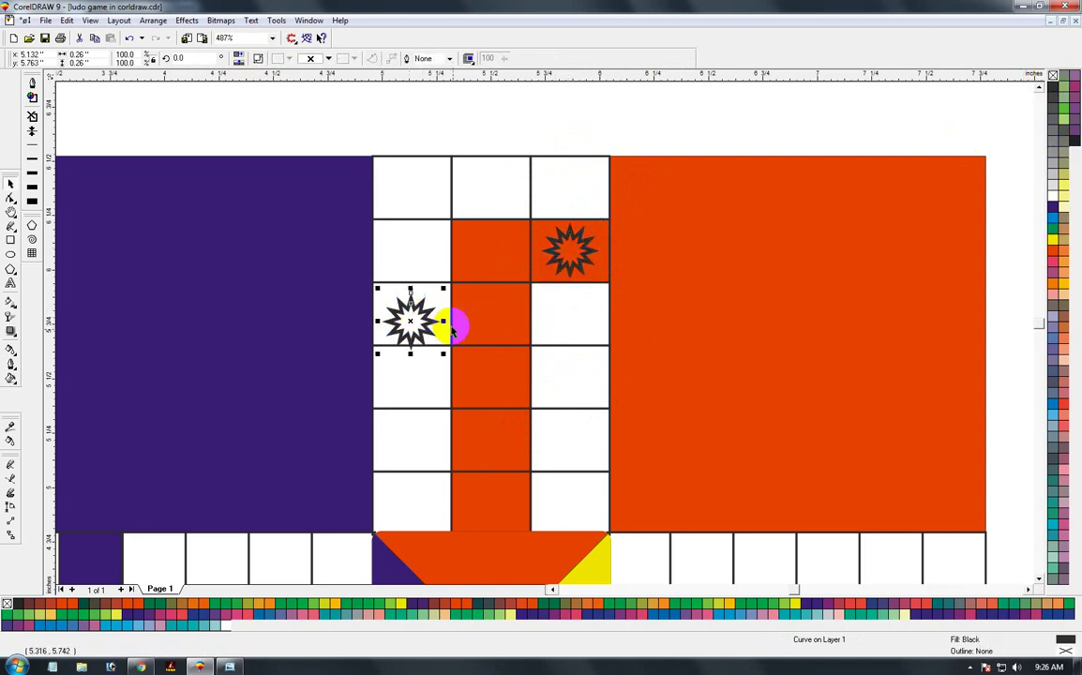
pyautogui.keyDown('shift'); pyautogui.click(453, 338); pyautogui.keyUp('shift')
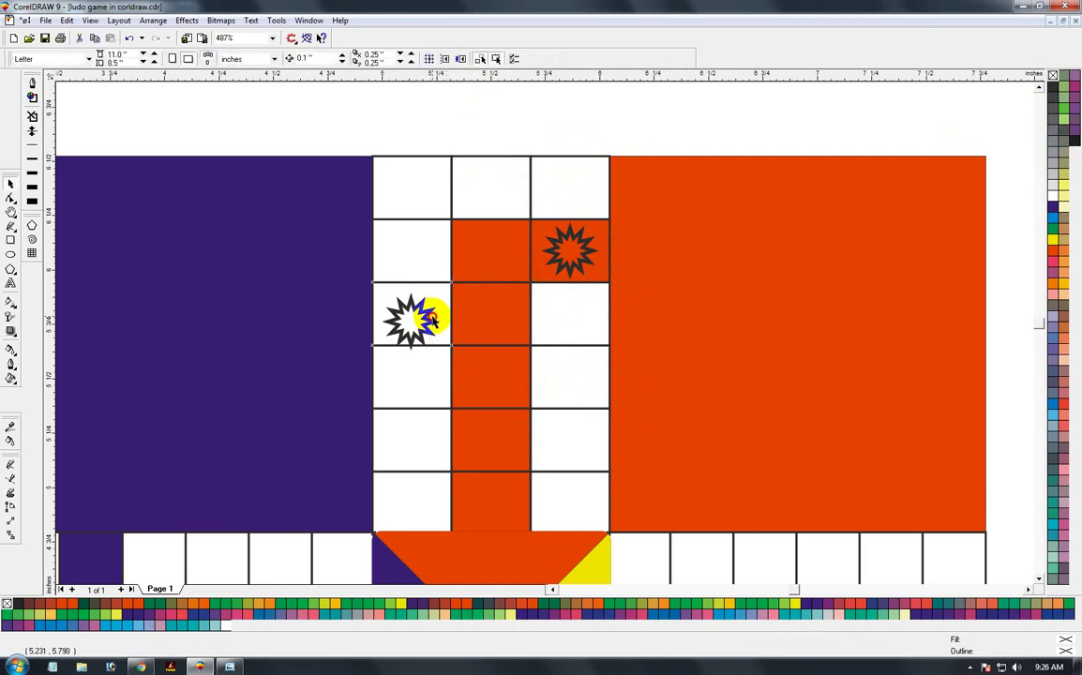
pyautogui.click(440, 347)
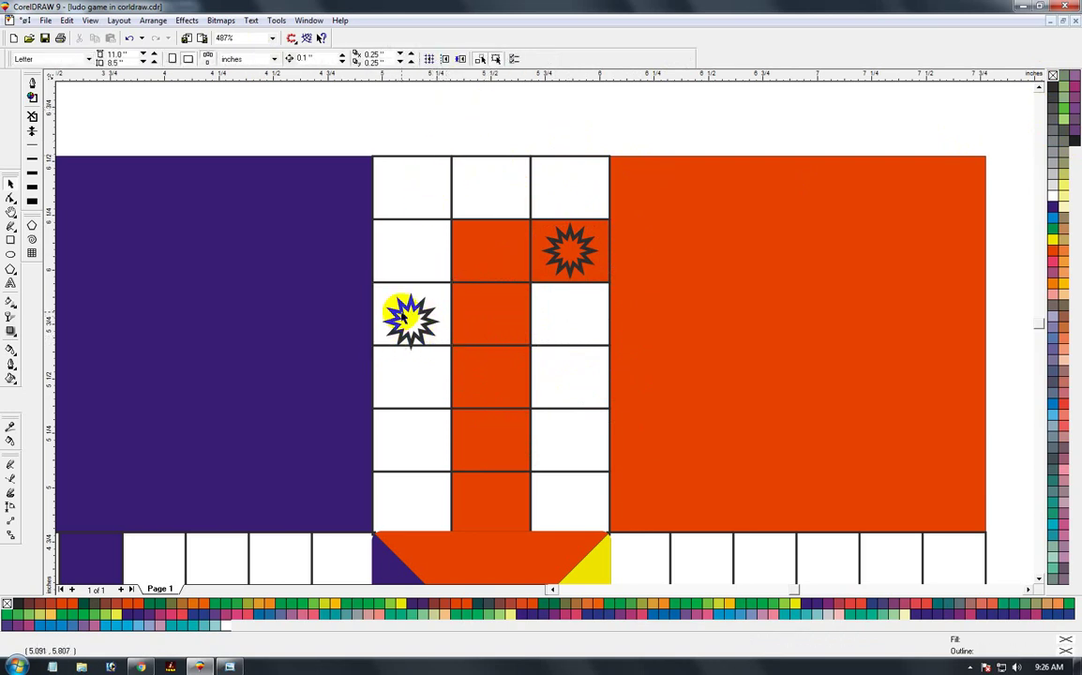
pyautogui.moveTo(401, 316); pyautogui.dragTo(393, 216)
pyautogui.keyDown('shift'); pyautogui.click(418, 322); pyautogui.keyUp('shift')
pyautogui.press('c')
pyautogui.press('e')
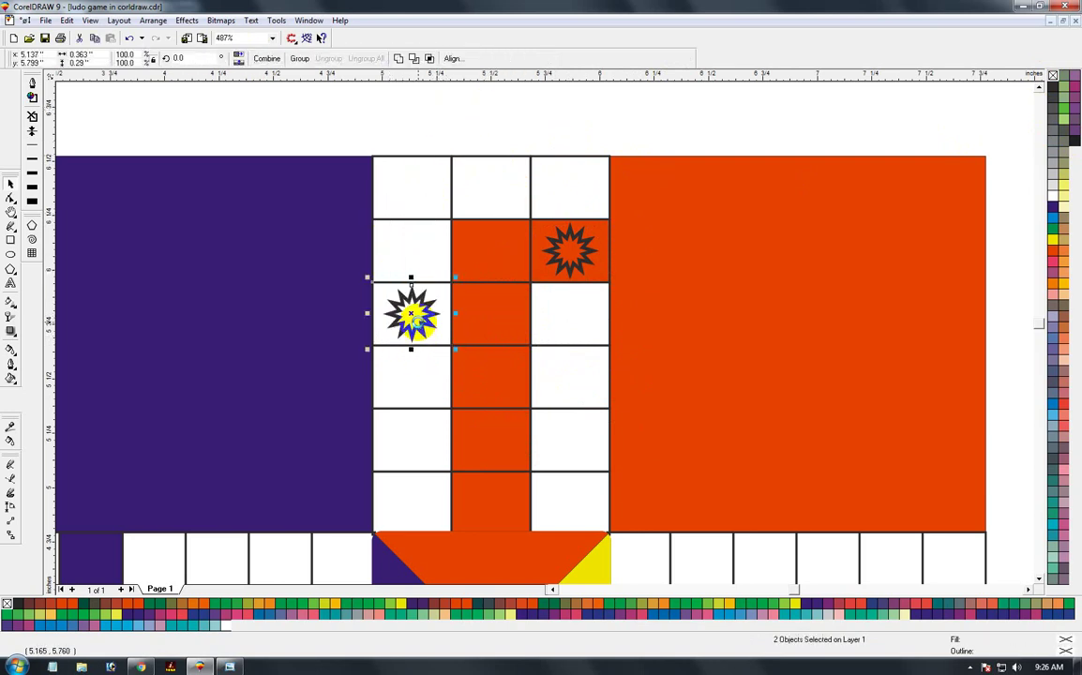
# Step: Copy the star into the third cell from the outer end of the right arm's top row and centre it there
pyautogui.press('F3')
pyautogui.click(599, 222)
pyautogui.press('F3')
pyautogui.press('F2')
pyautogui.moveTo(397, 144); pyautogui.dragTo(659, 424)
pyautogui.click(8, 182)
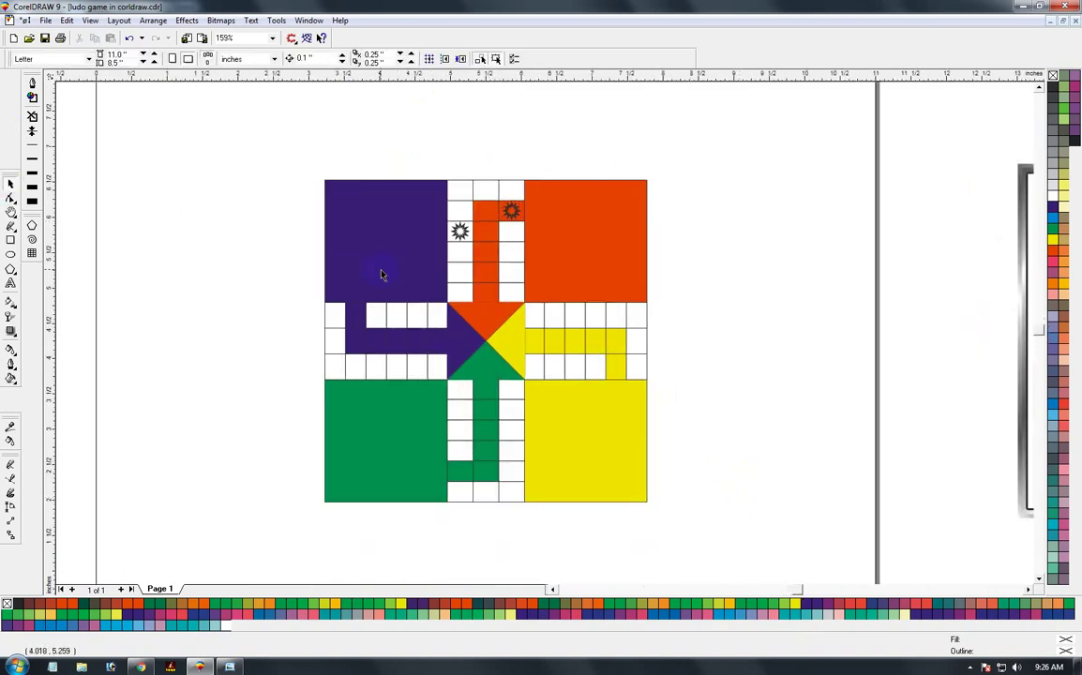
pyautogui.moveTo(459, 231); pyautogui.dragTo(668, 281)
pyautogui.rightClick(668, 281)
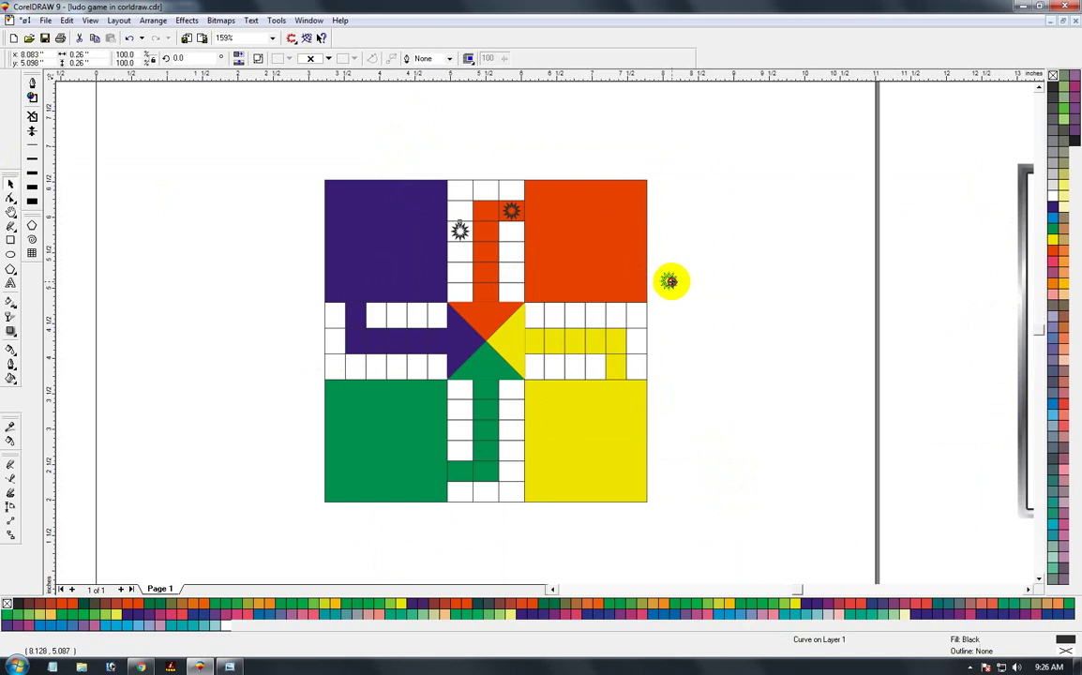
pyautogui.keyDown('shift'); pyautogui.click(602, 309); pyautogui.keyUp('shift')
pyautogui.press('c')
pyautogui.press('e')
pyautogui.click(708, 318)
# Step: Copy the star onto the right arm's yellow bottom-row cell and the bottom arm's right-column cell third from the outer end, centring each
pyautogui.click(601, 315)
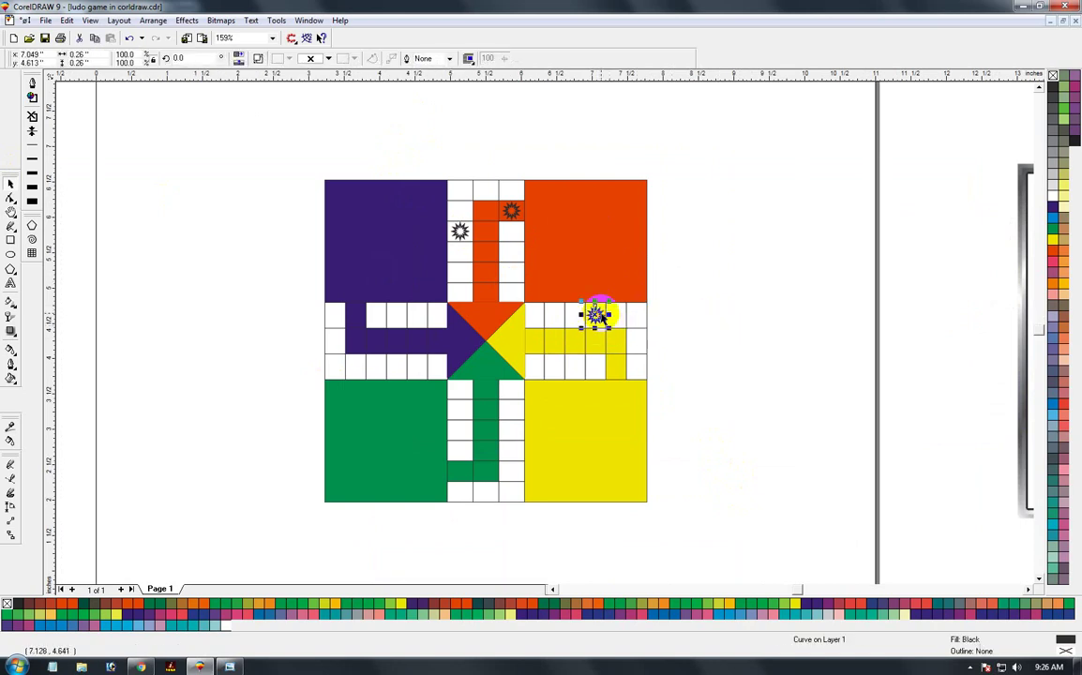
pyautogui.moveTo(596, 316); pyautogui.dragTo(619, 365)
pyautogui.click(648, 376)
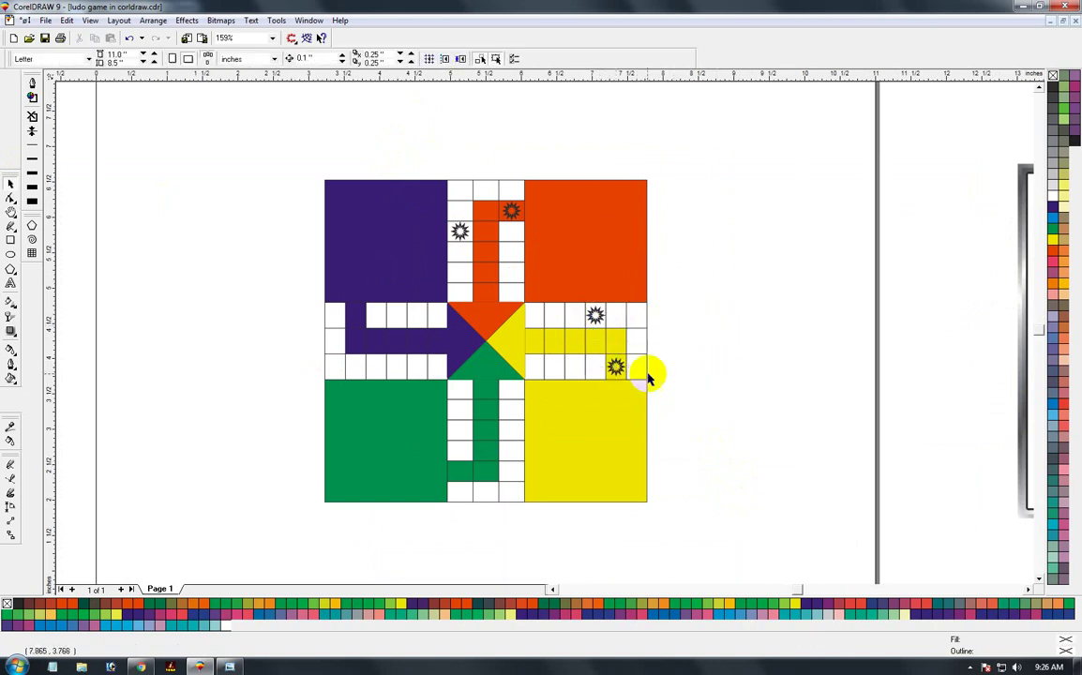
pyautogui.click(622, 377)
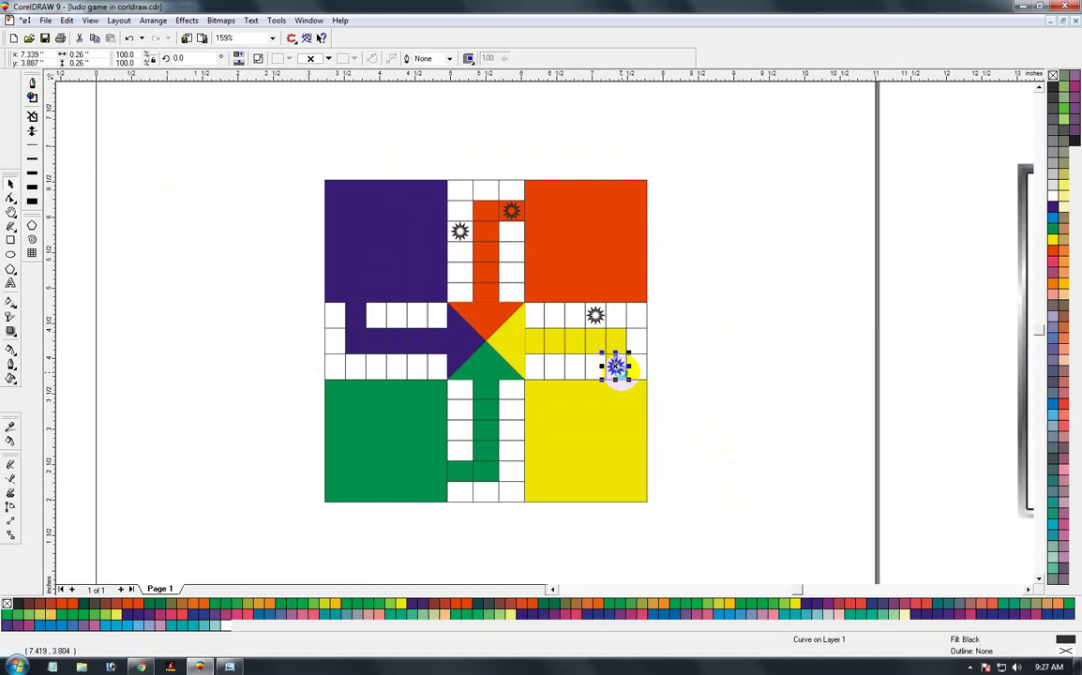
pyautogui.moveTo(618, 370); pyautogui.dragTo(514, 451)
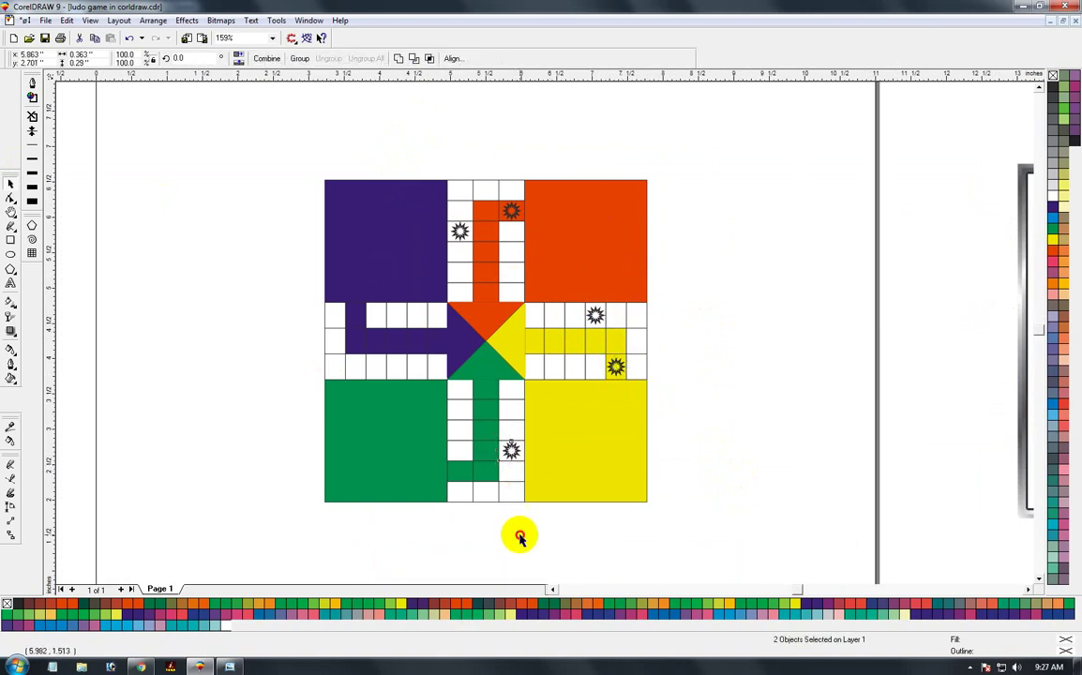
pyautogui.click(520, 537)
# Step: Copy the star onto the green cell in the bottom arm's left column and centre it there
pyautogui.click(512, 452)
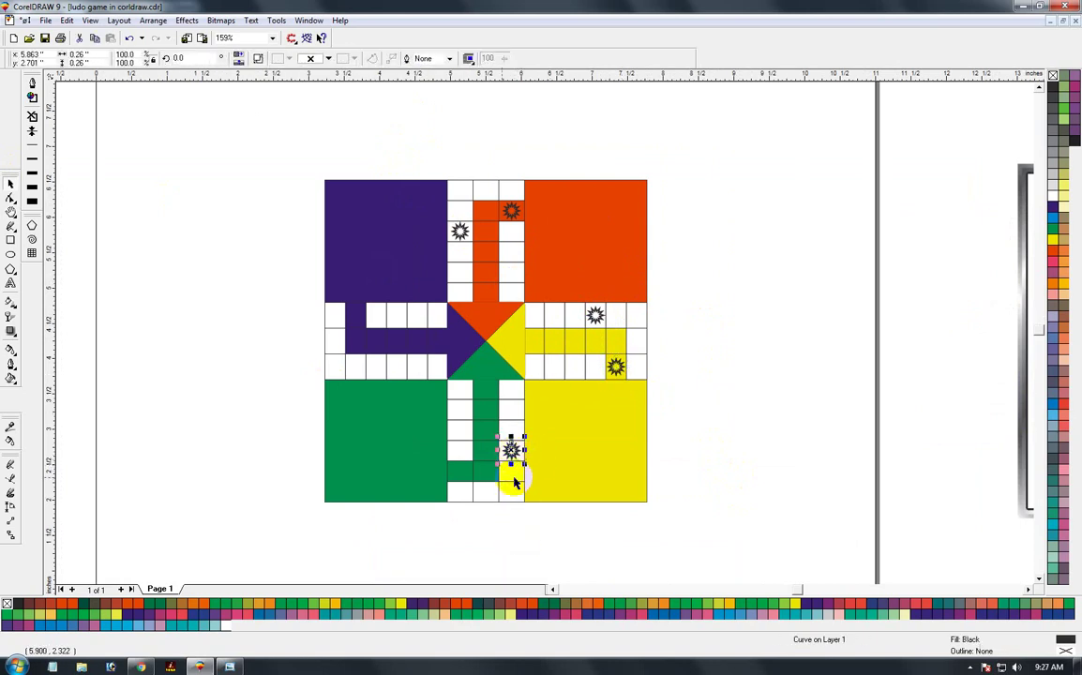
pyautogui.keyDown('shift'); pyautogui.click(459, 470); pyautogui.keyUp('shift')
pyautogui.click(492, 559)
pyautogui.click(512, 456)
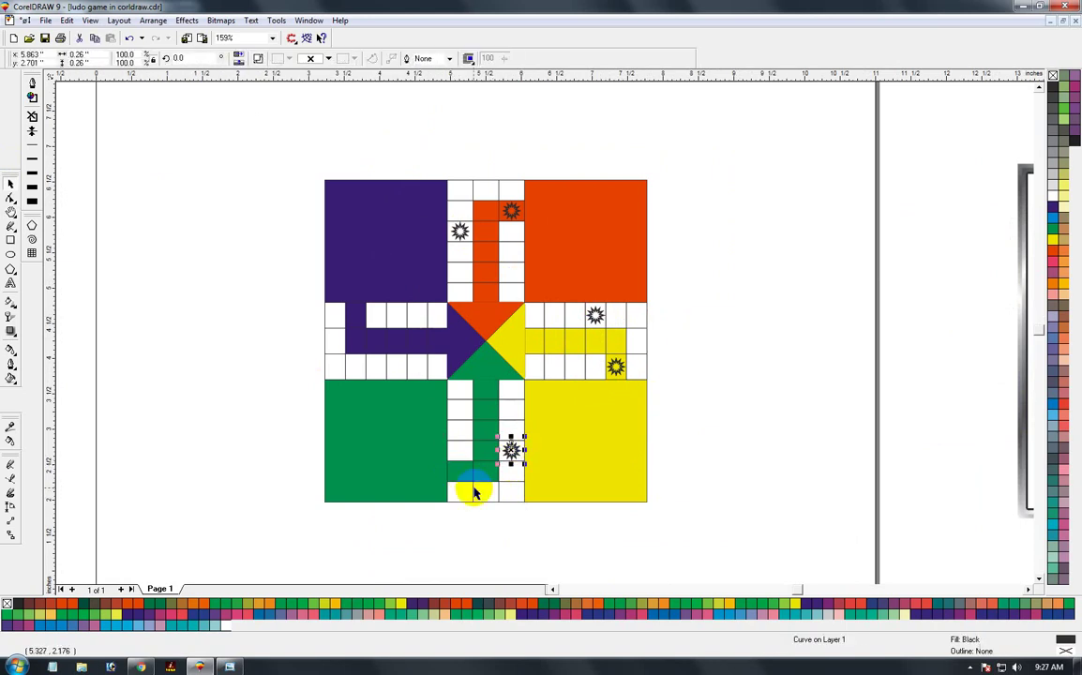
pyautogui.keyDown('shift'); pyautogui.click(465, 476); pyautogui.keyUp('shift')
pyautogui.press('c')
pyautogui.press('e')
pyautogui.click(464, 524)
# Step: Copy the star into the third cell from the outer end of the left arm's bottom row and centre it there
pyautogui.click(462, 477)
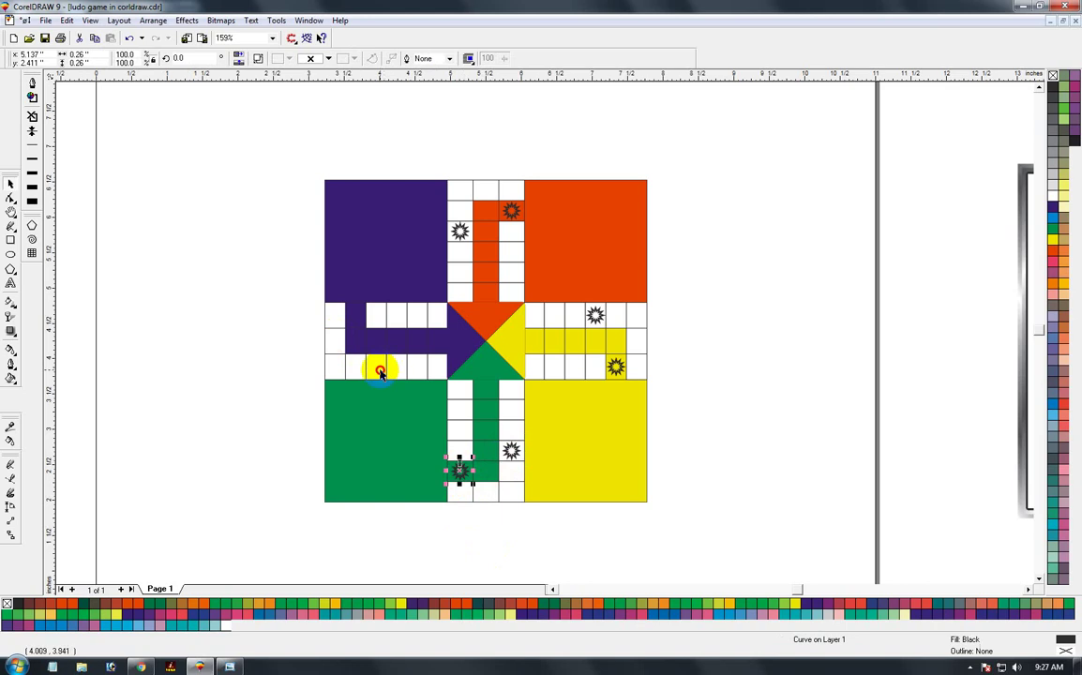
pyautogui.keyDown('shift'); pyautogui.click(380, 372); pyautogui.keyUp('shift')
pyautogui.press('c')
pyautogui.press('e')
pyautogui.click(283, 409)
# Step: Copy the star onto the purple cell in the left arm's top row and centre it there
pyautogui.click(376, 375)
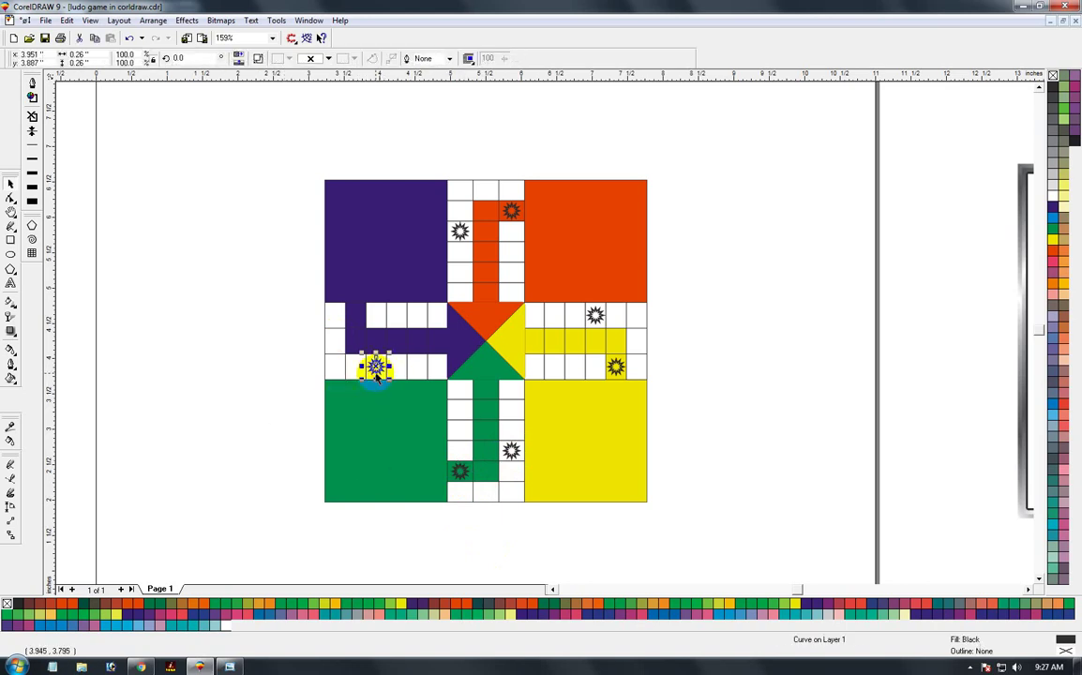
pyautogui.keyDown('shift'); pyautogui.click(352, 312); pyautogui.keyUp('shift')
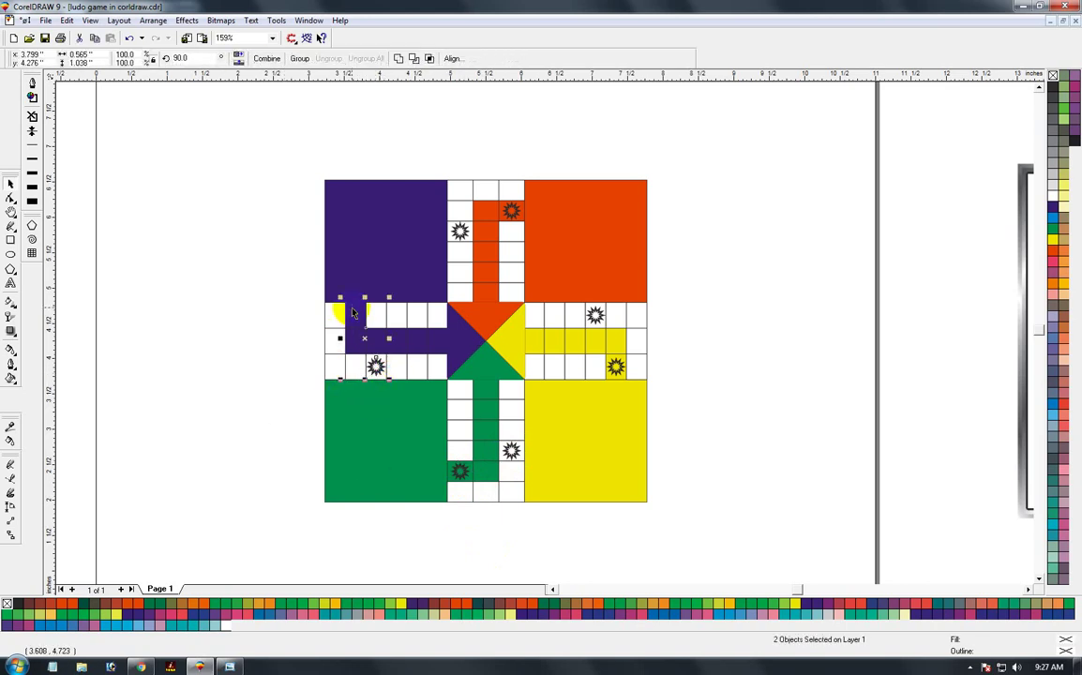
pyautogui.press('c')
pyautogui.press('e')
pyautogui.click(259, 373)
# Step: Fill the four stars on the purple, orange, yellow and green cells with white
pyautogui.press('F3')
pyautogui.press('F2')
pyautogui.moveTo(354, 130); pyautogui.dragTo(751, 519)
pyautogui.press('F3')
pyautogui.press('F3')
pyautogui.press('F2')
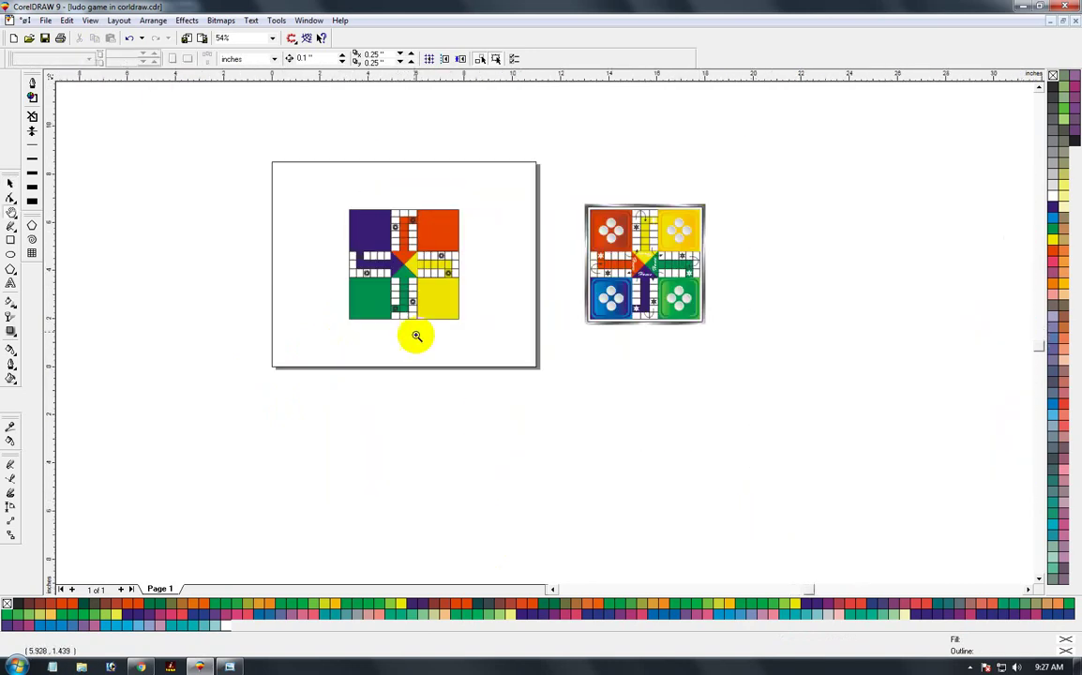
pyautogui.moveTo(259, 116); pyautogui.dragTo(520, 388)
pyautogui.moveTo(405, 212); pyautogui.dragTo(737, 478)
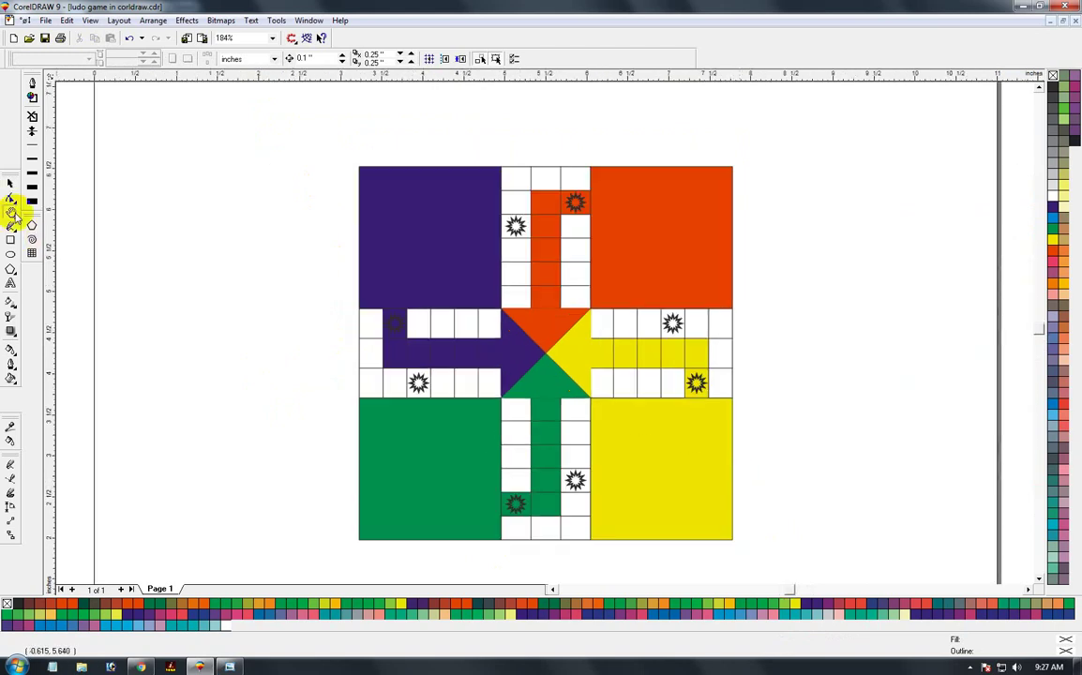
pyautogui.click(394, 323)
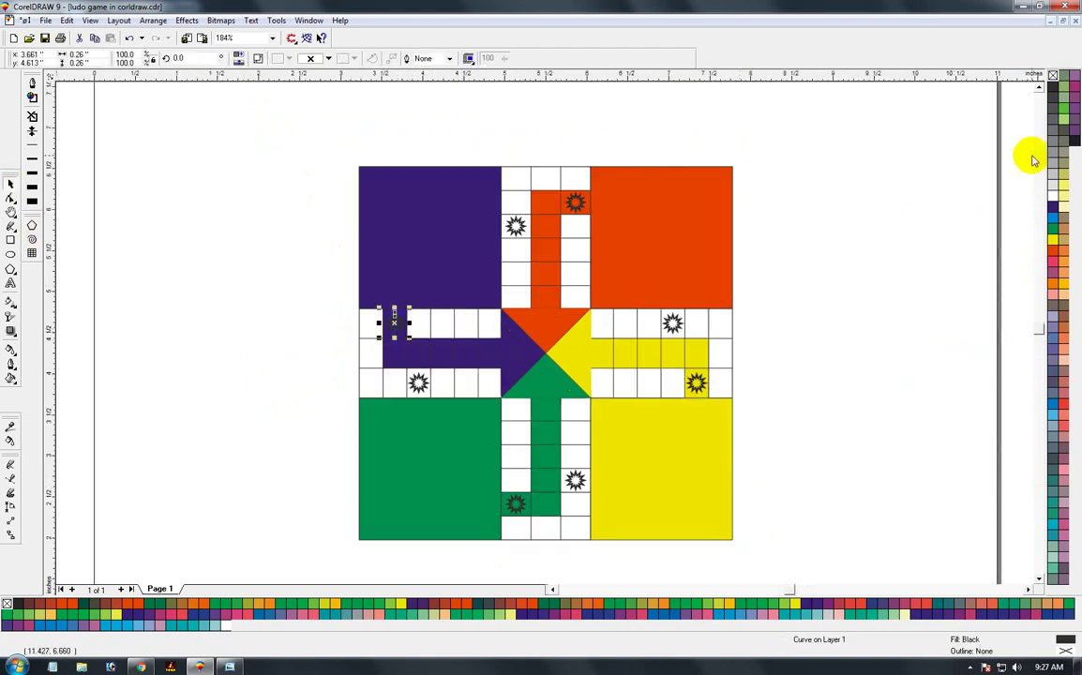
pyautogui.click(1052, 198)
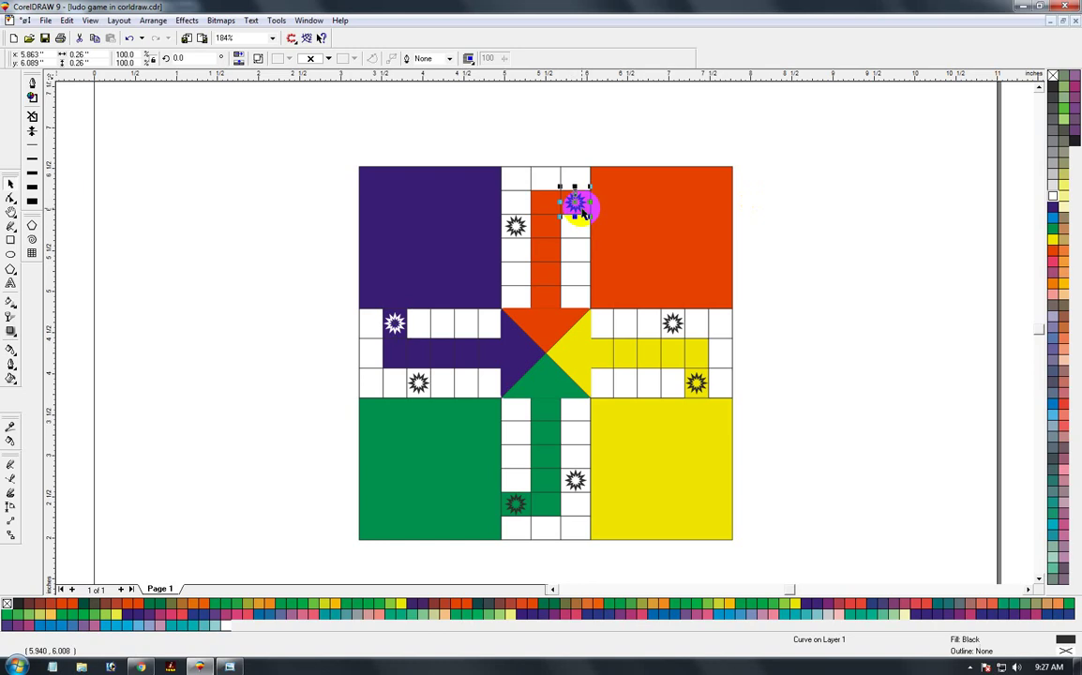
pyautogui.hotkey('ctrl', 'r')
pyautogui.click(705, 387)
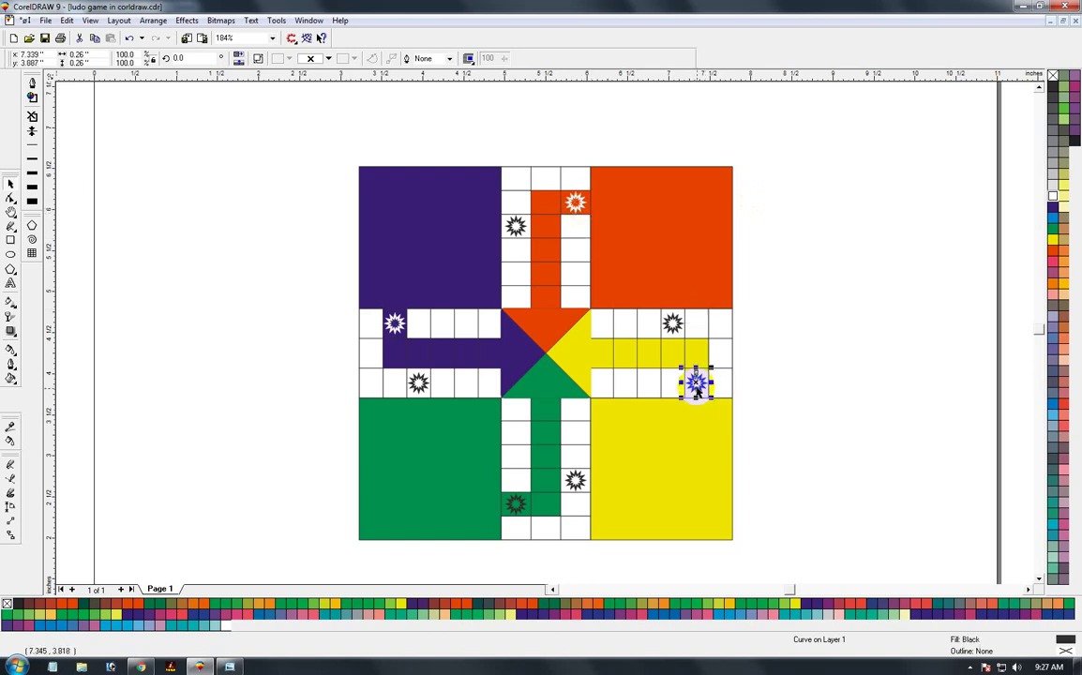
pyautogui.hotkey('ctrl', 'r')
pyautogui.hotkey('ctrl', 'r')
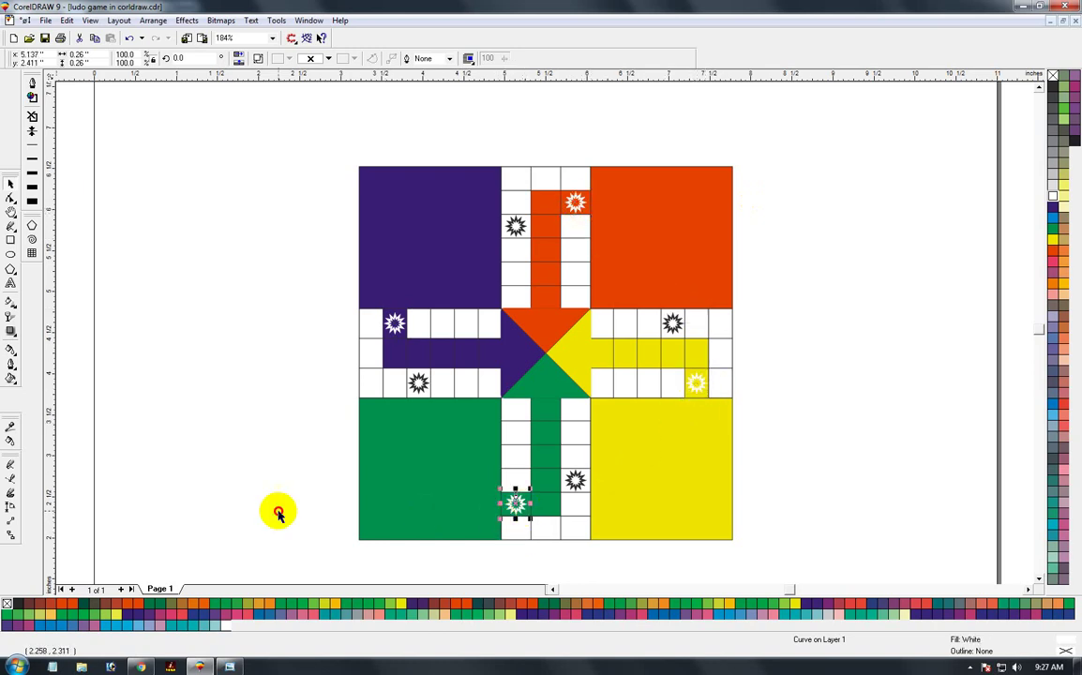
pyautogui.click(278, 513)
# Step: Examine the finished reference board's centre, arrows and corner squares and compare them with the drawn board
pyautogui.press('F3')
pyautogui.press('F2')
pyautogui.moveTo(451, 181); pyautogui.dragTo(876, 544)
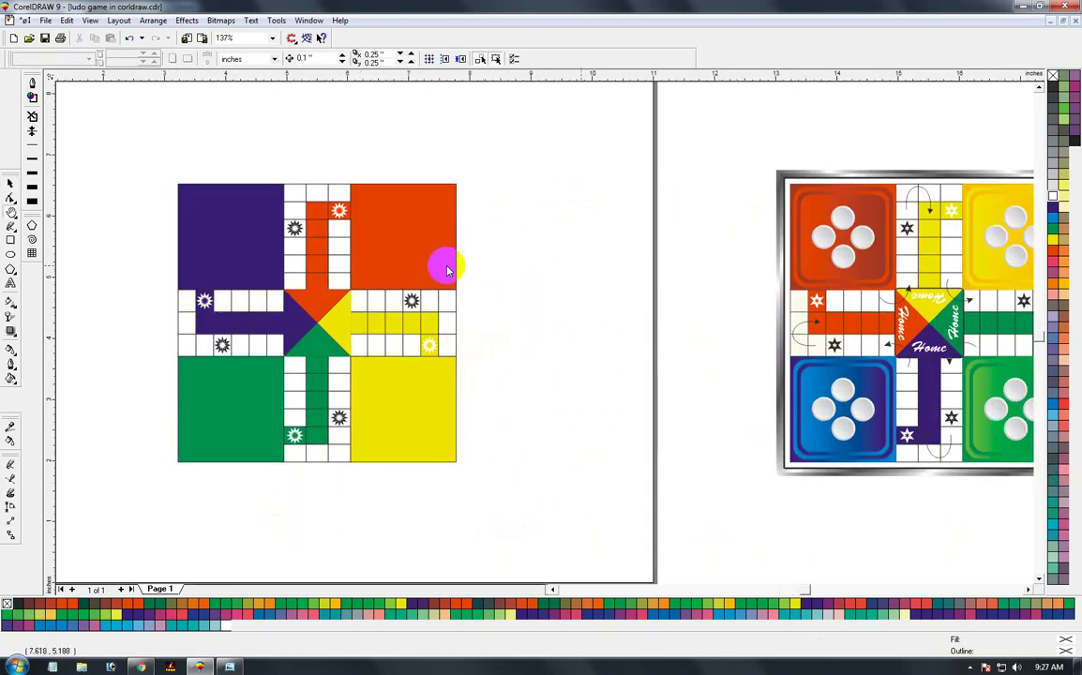
pyautogui.moveTo(1034, 480); pyautogui.dragTo(1062, 507)
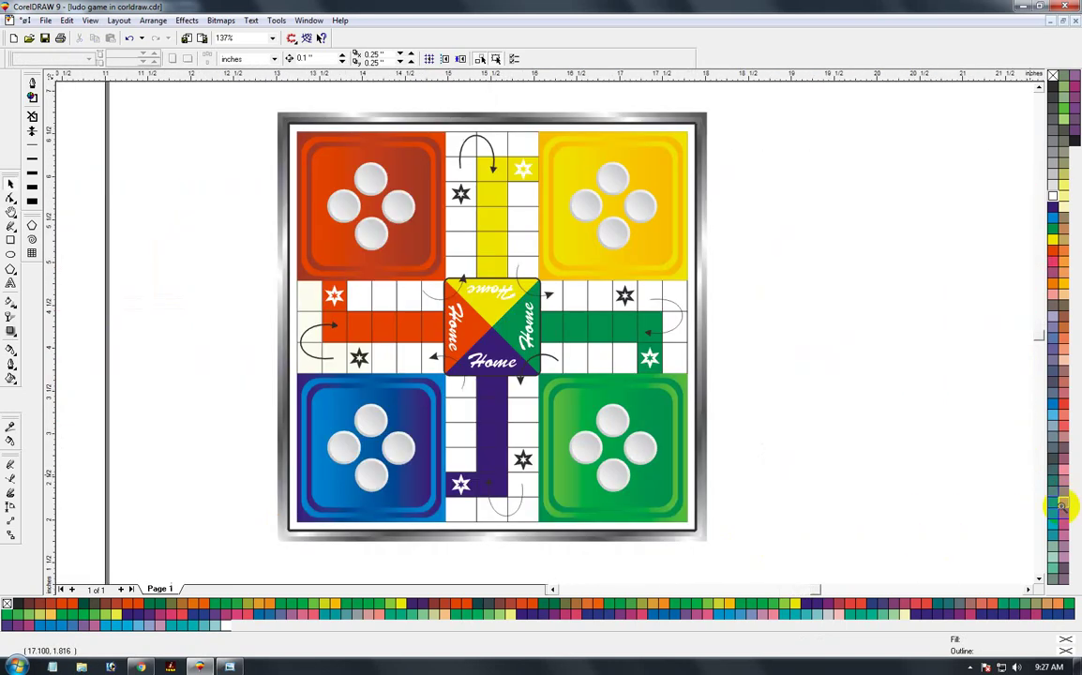
pyautogui.press('F3')
pyautogui.press('F3')
pyautogui.press('F2')
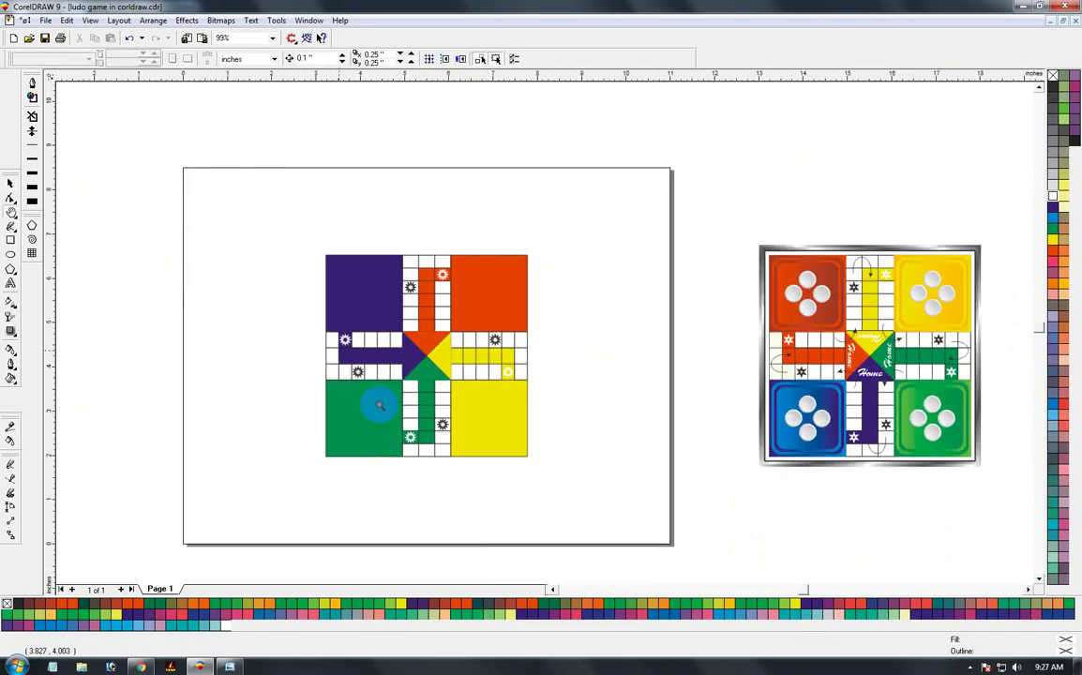
pyautogui.moveTo(225, 195); pyautogui.dragTo(888, 528)
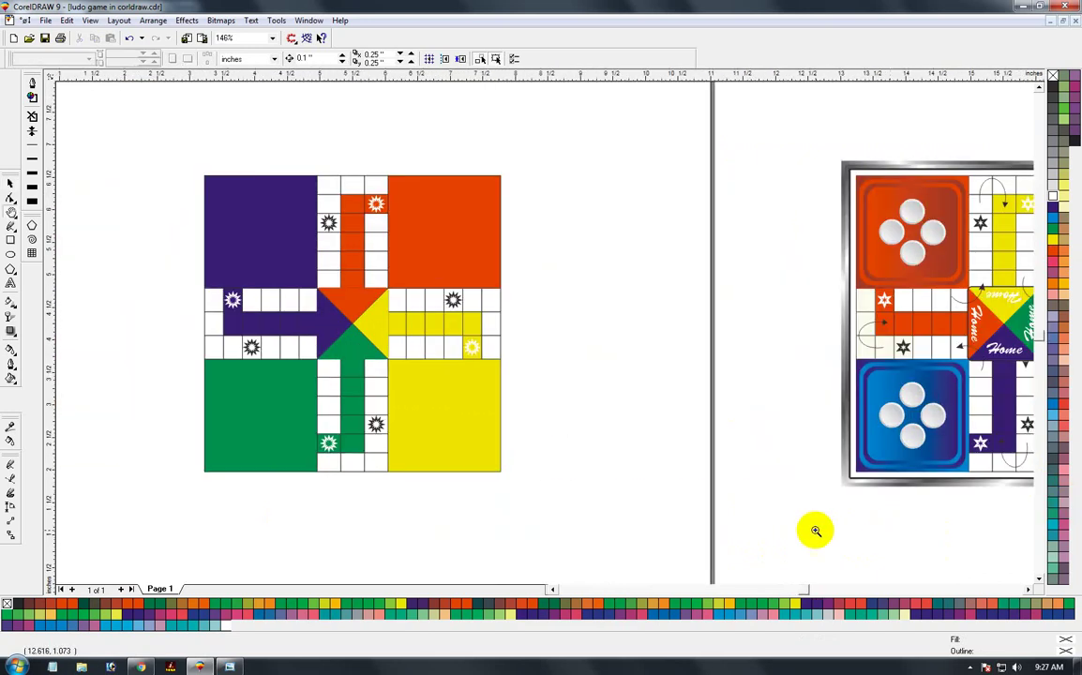
# Step: Add the artistic text "Home" over the green triangle of the board's centre
pyautogui.moveTo(207, 114); pyautogui.dragTo(512, 481)
pyautogui.moveTo(374, 244); pyautogui.dragTo(649, 466)
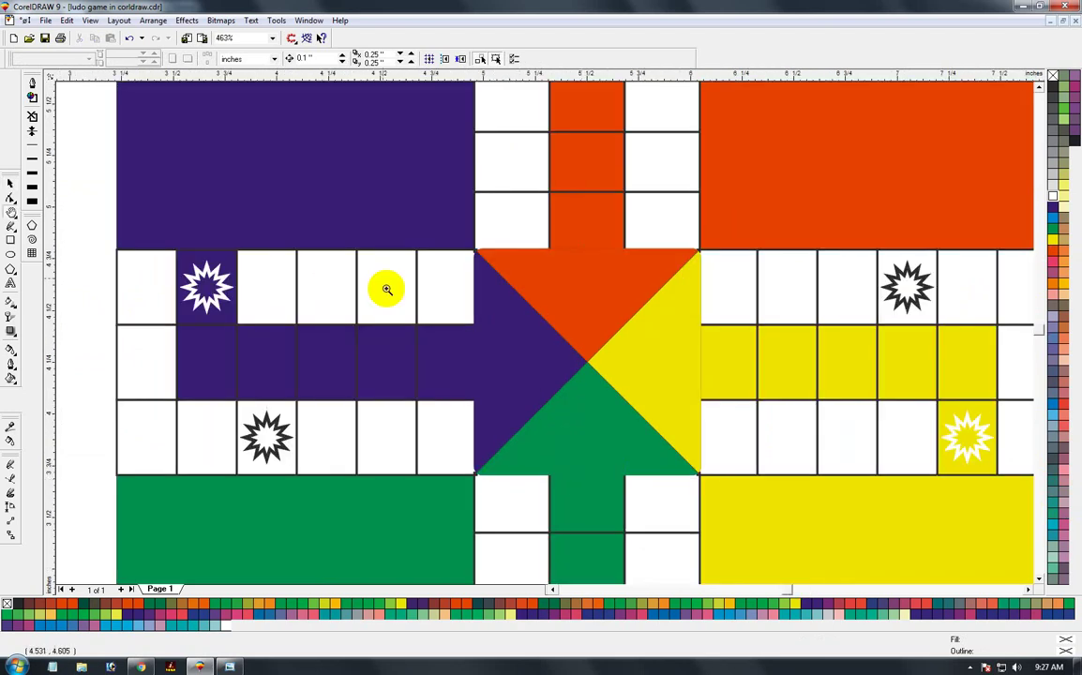
pyautogui.moveTo(404, 230); pyautogui.dragTo(783, 504)
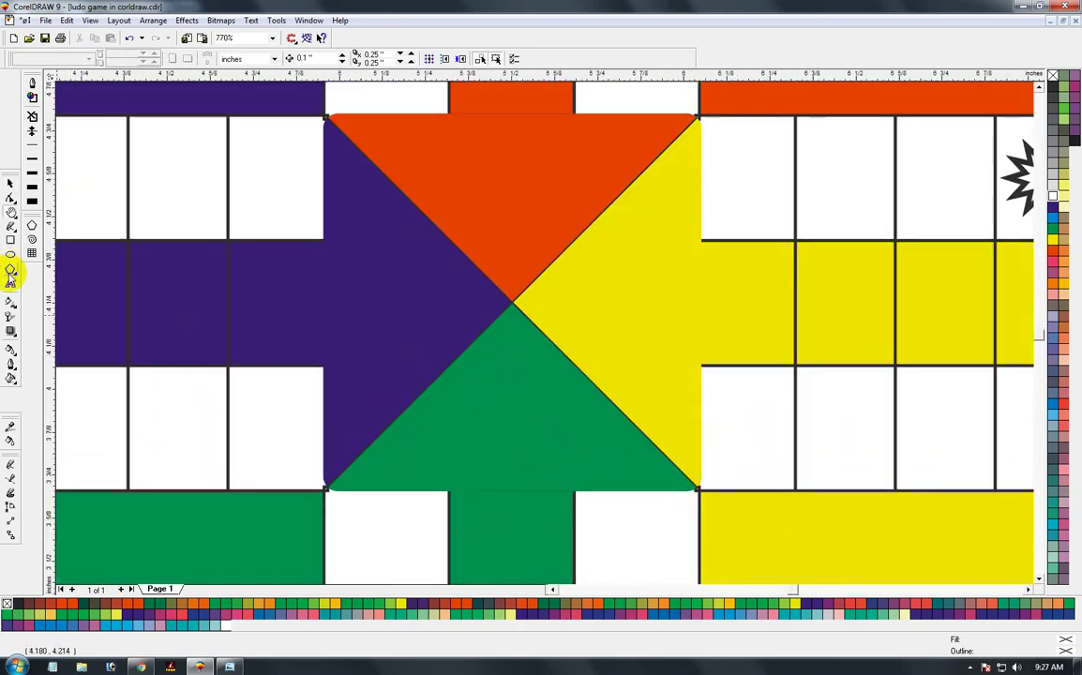
pyautogui.click(10, 279)
pyautogui.click(374, 503)
pyautogui.write('Home')
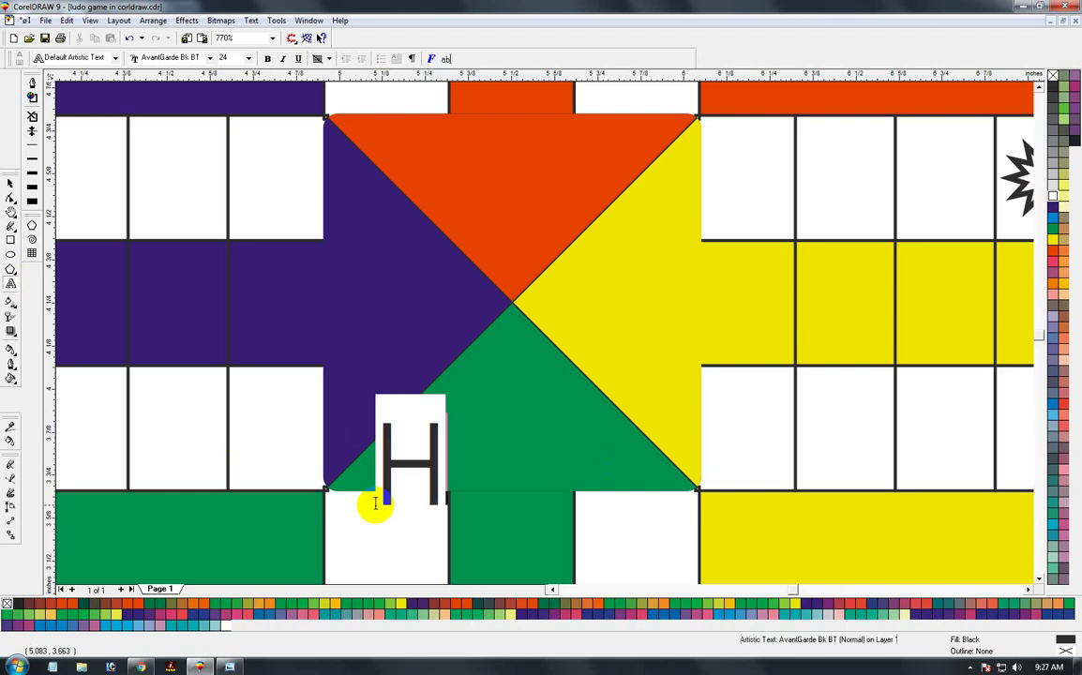
pyautogui.click(11, 186)
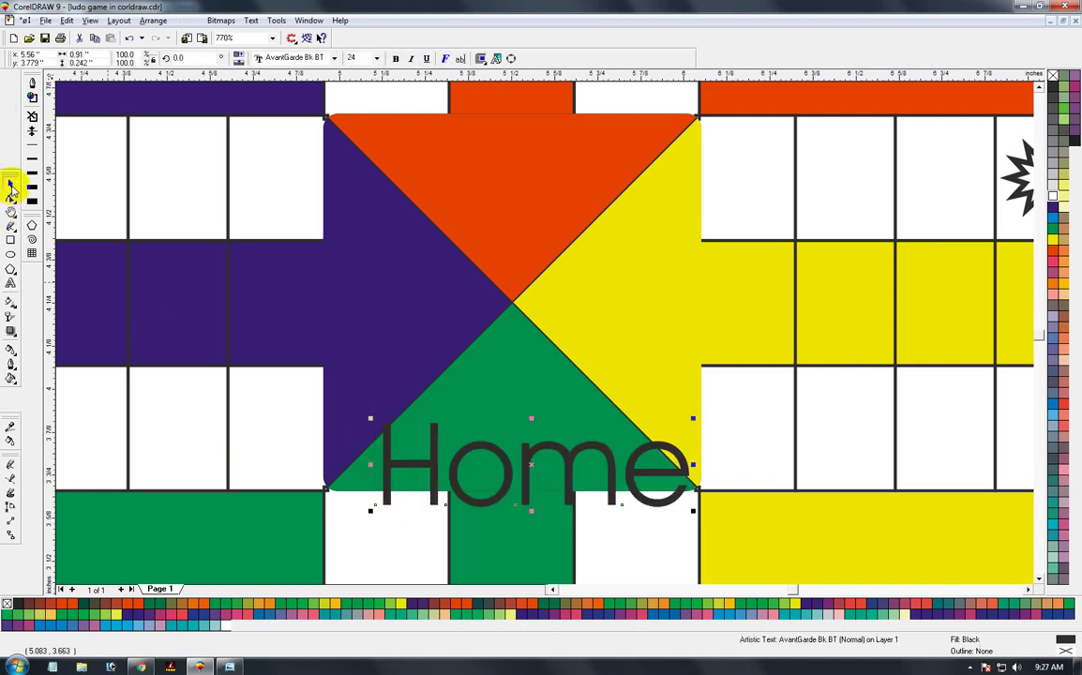
# Step: Change the "Home" text to uppercase and set its font to Times
pyautogui.click(250, 19)
pyautogui.click(283, 150)
pyautogui.click(497, 324)
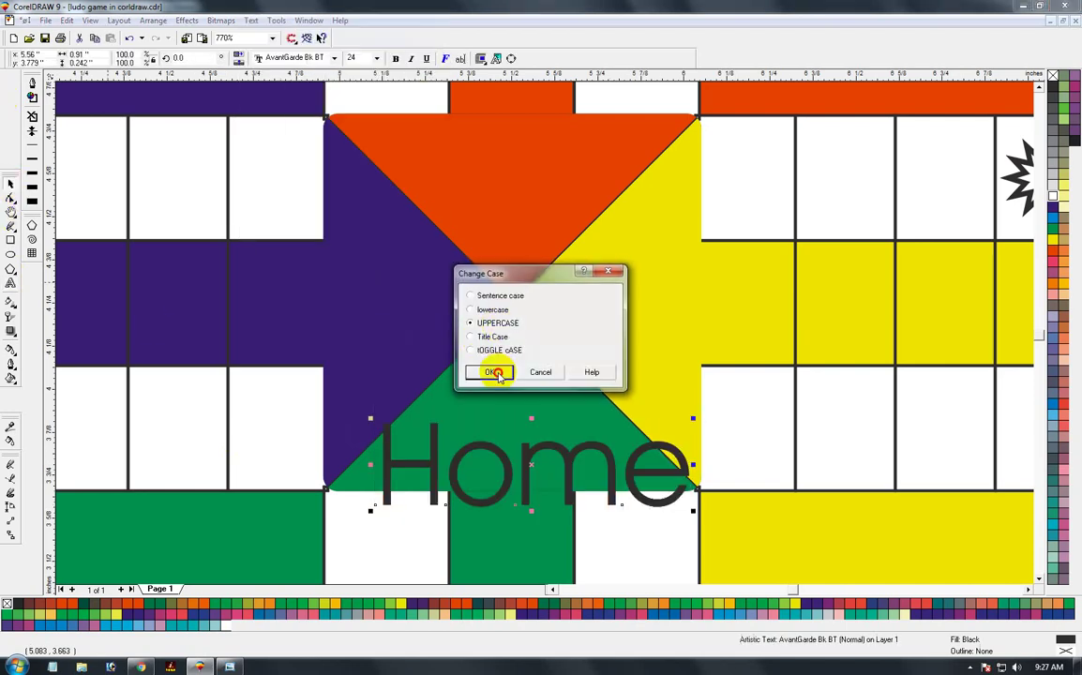
pyautogui.click(488, 372)
pyautogui.click(333, 58)
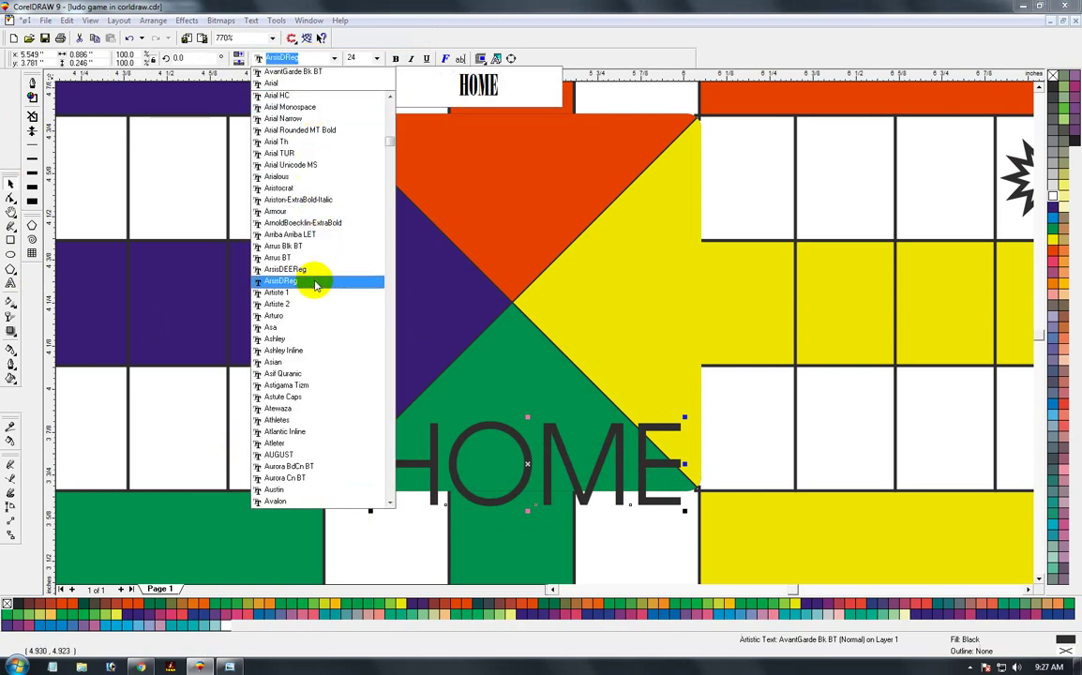
pyautogui.write('Times')
pyautogui.press('Return')
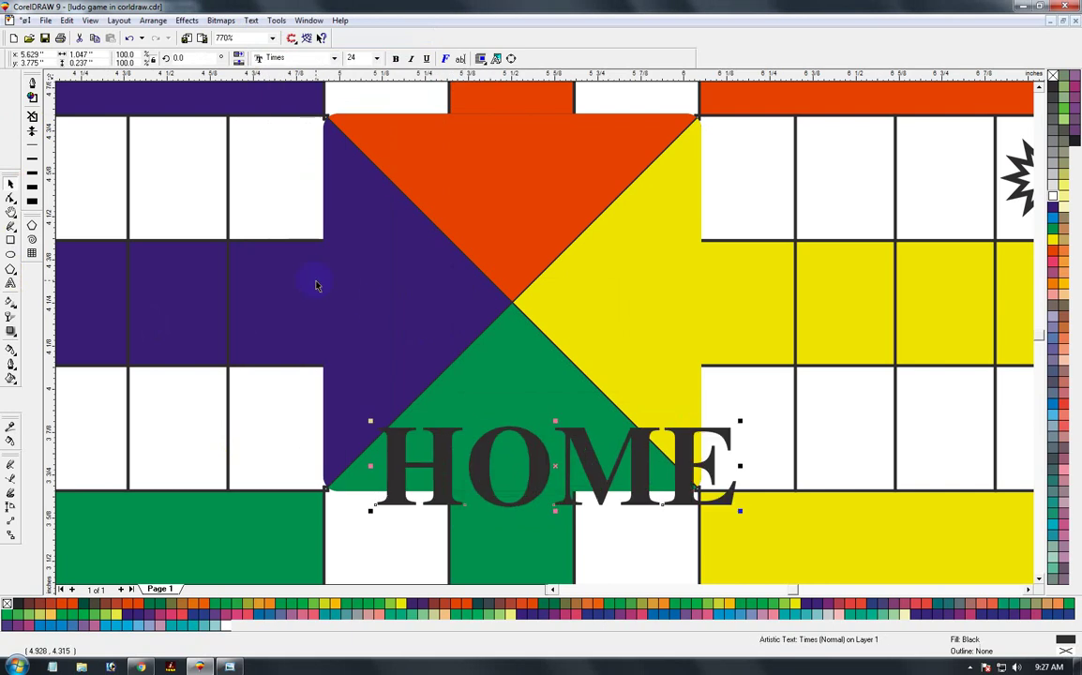
# Step: Scale the HOME text down to about 14.6 pt and centre it horizontally within the green triangle
pyautogui.moveTo(740, 510); pyautogui.dragTo(631, 483)
pyautogui.keyDown('shift'); pyautogui.click(656, 479); pyautogui.keyUp('shift')
pyautogui.press('c')
pyautogui.click(771, 483)
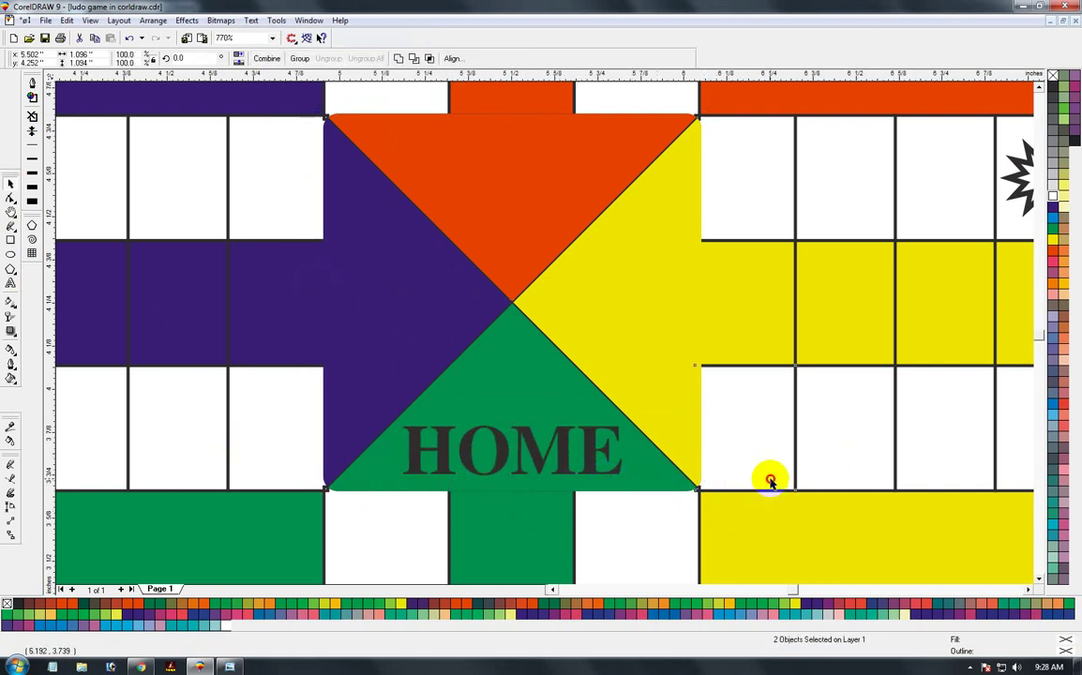
# Step: Fill the HOME text on the green triangle with white
pyautogui.click(537, 450)
pyautogui.scroll(-1, 572, 452)
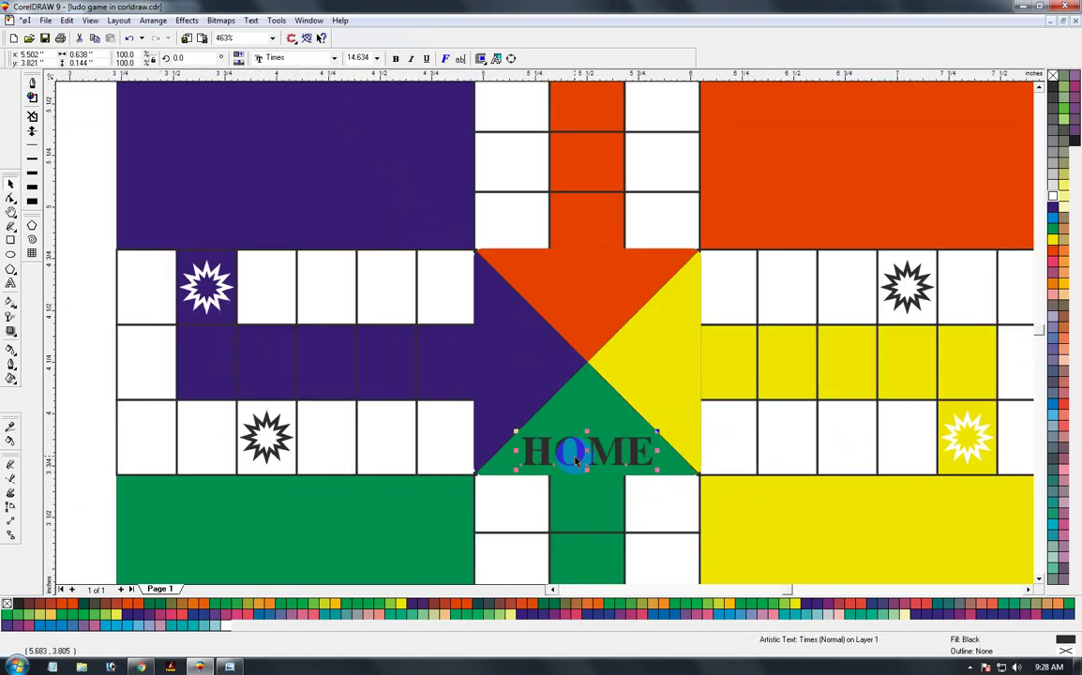
pyautogui.scroll(-1, 608, 436)
pyautogui.scroll(-1, 623, 410)
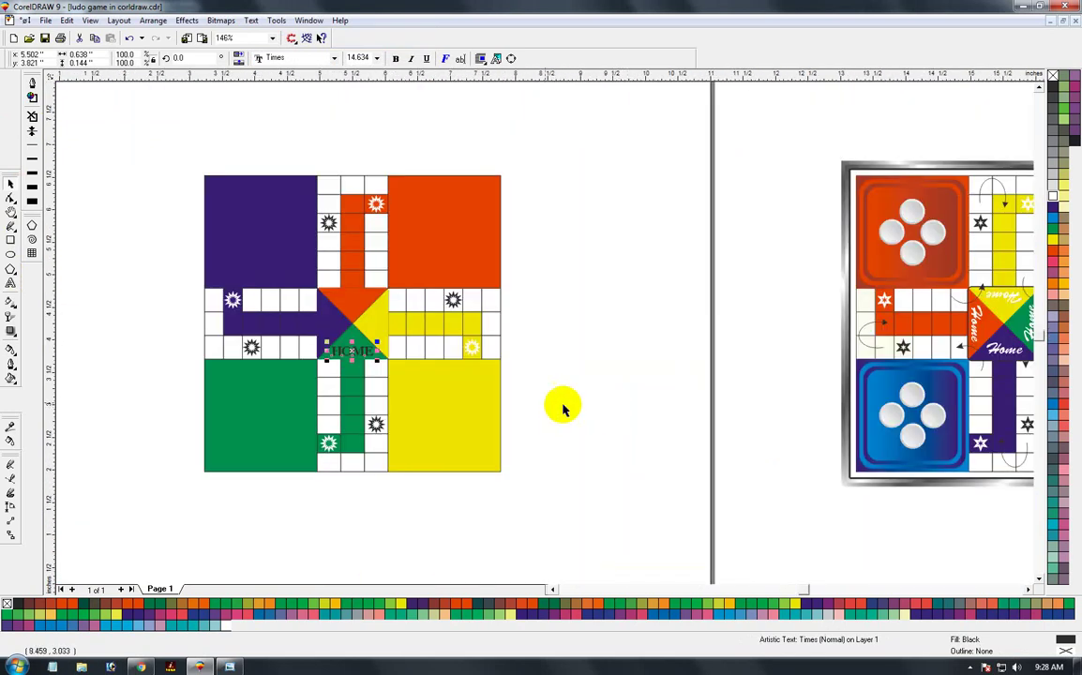
pyautogui.scroll(2, 281, 319)
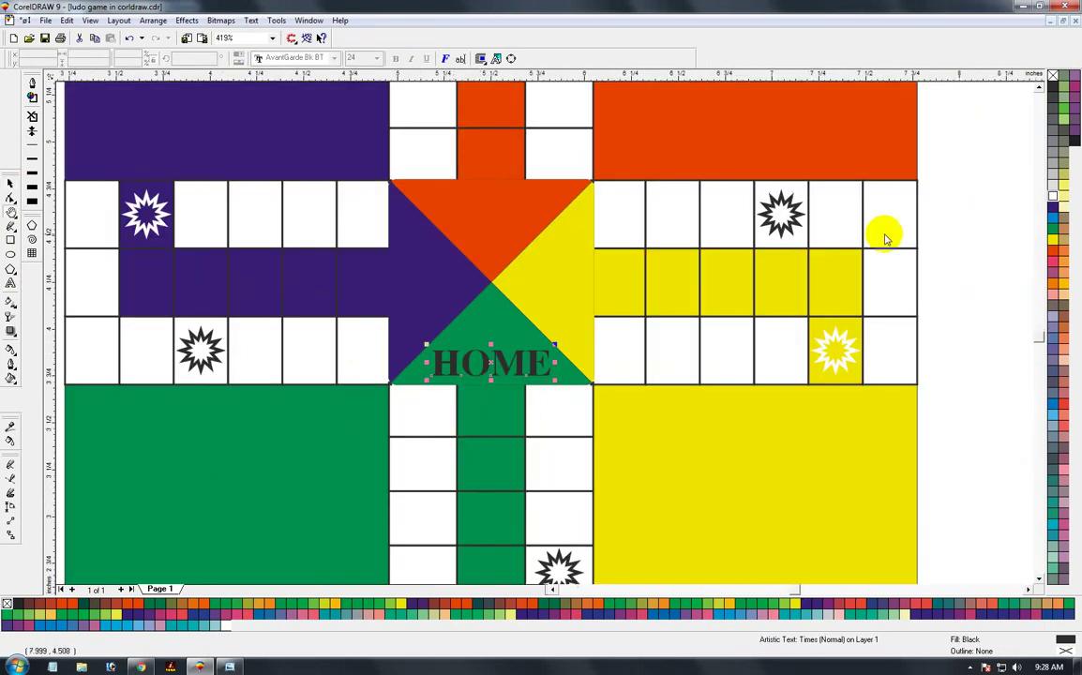
pyautogui.click(1053, 197)
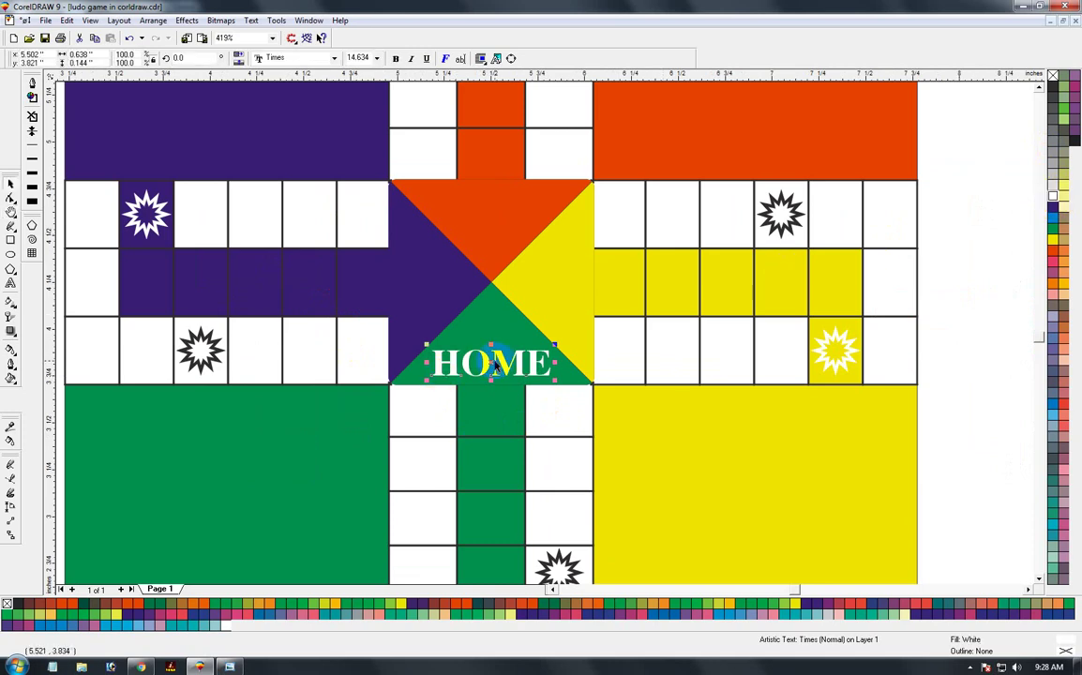
# Step: Copy the white HOME text straight up onto the orange triangle and rotate the copy 180 degrees
pyautogui.moveTo(491, 363); pyautogui.dragTo(496, 208)
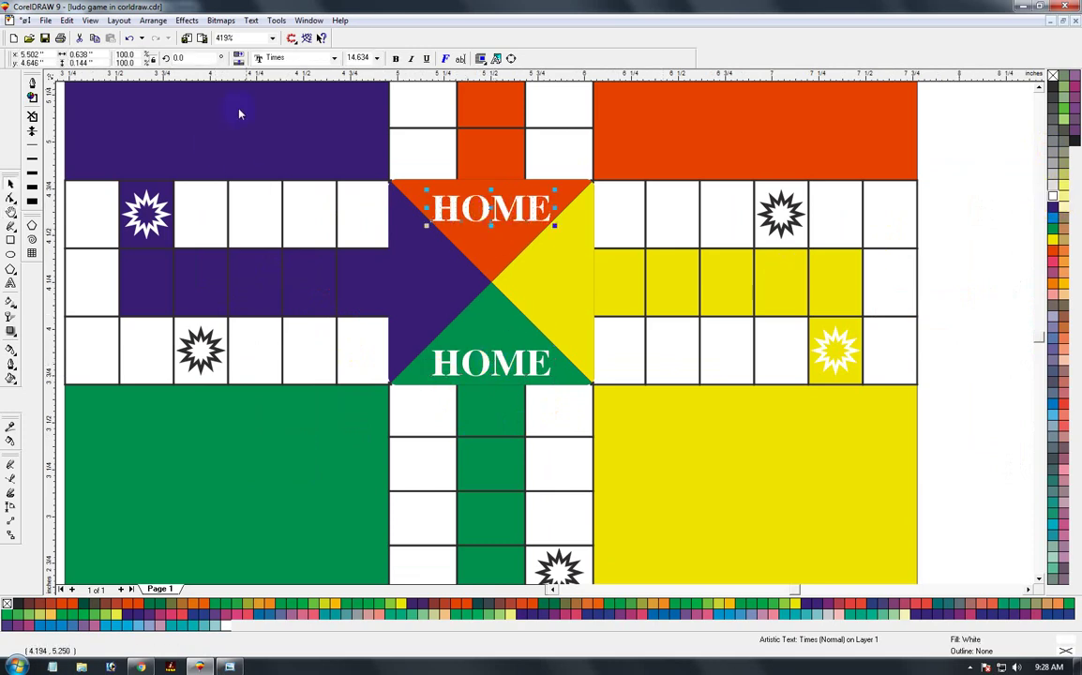
pyautogui.click(183, 58)
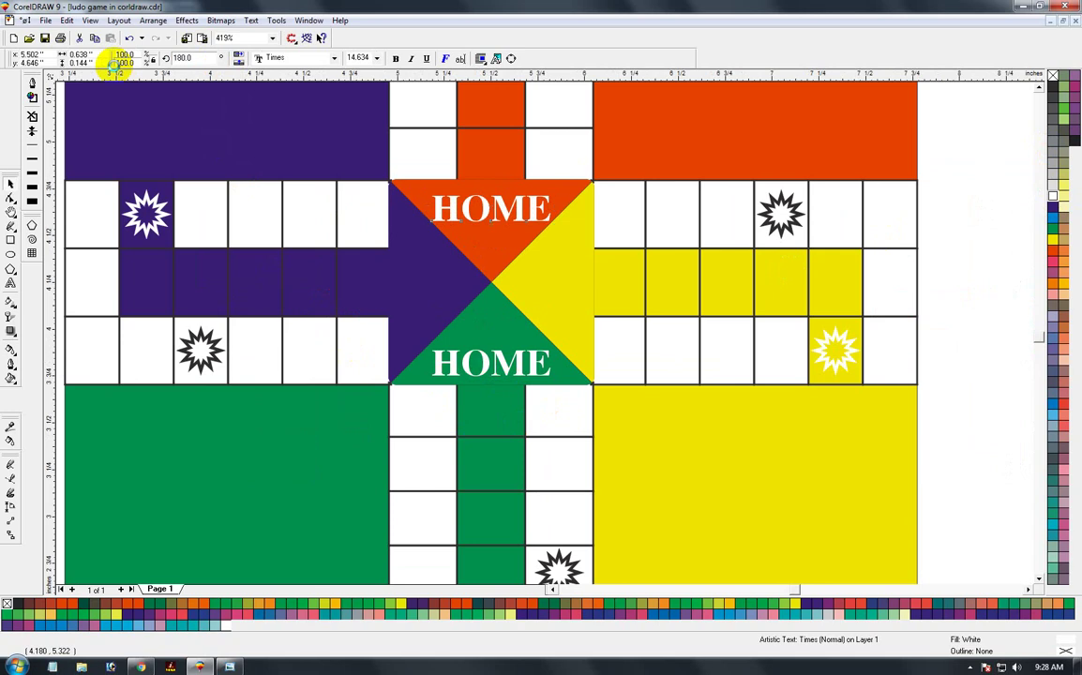
pyautogui.write('180')
pyautogui.press('Return')
pyautogui.click(618, 405)
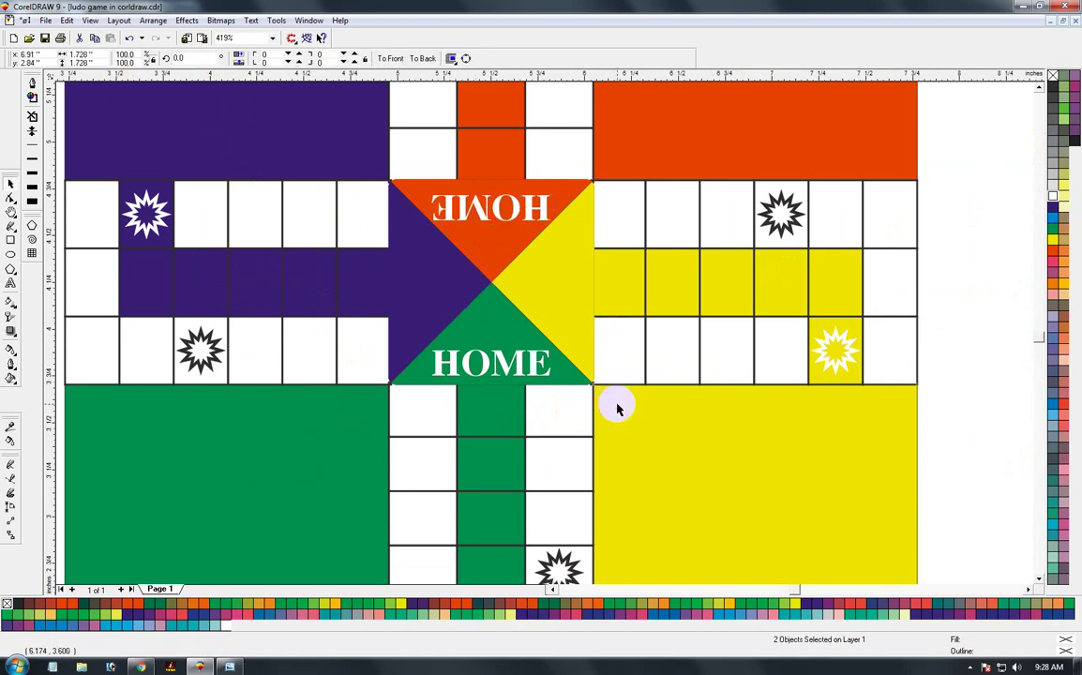
pyautogui.click(495, 210)
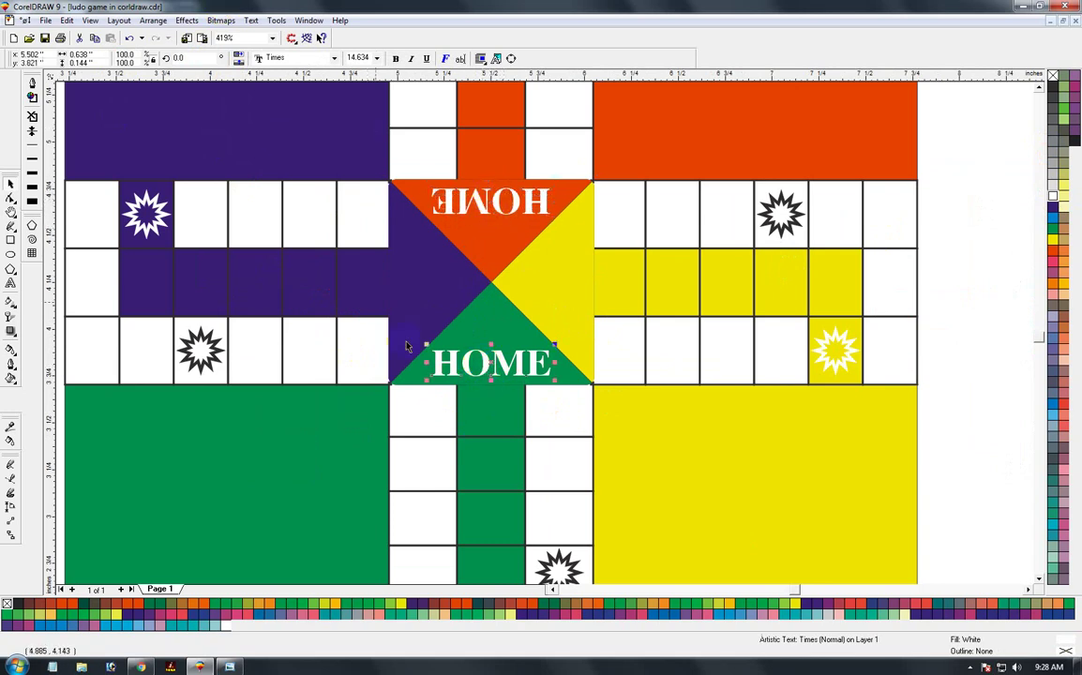
# Step: Rotate a duplicate of the green triangle's HOME text 90 degrees and align it to the yellow triangle's outer edge, vertically centred
pyautogui.click(201, 60)
pyautogui.write('90')
pyautogui.press('Return')
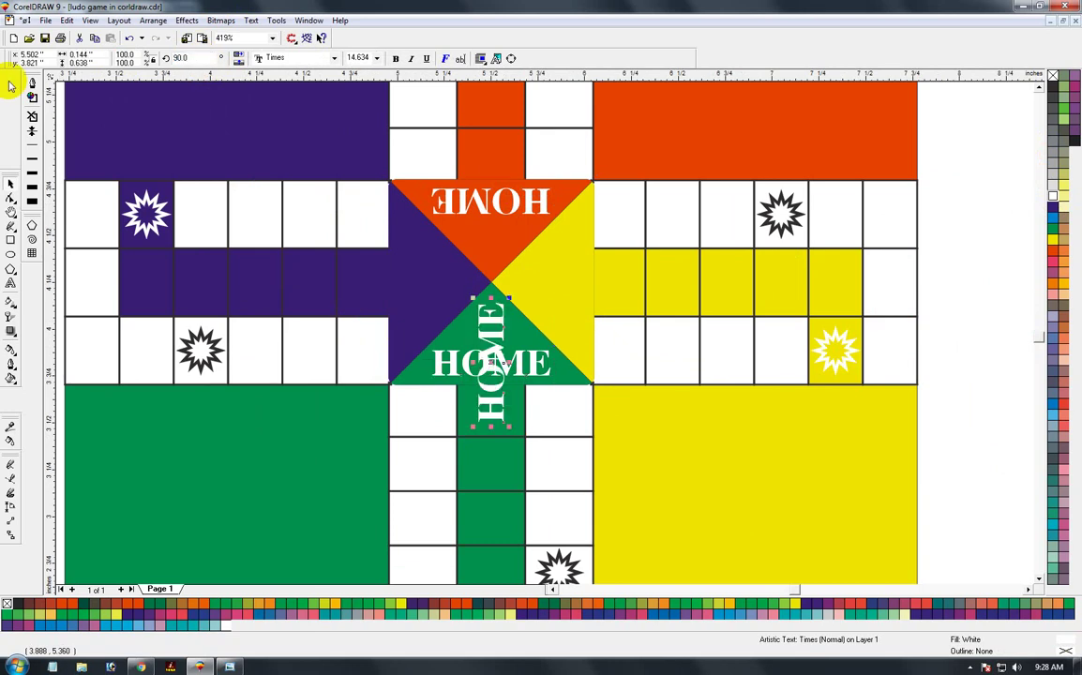
pyautogui.keyDown('shift'); pyautogui.click(581, 274); pyautogui.keyUp('shift')
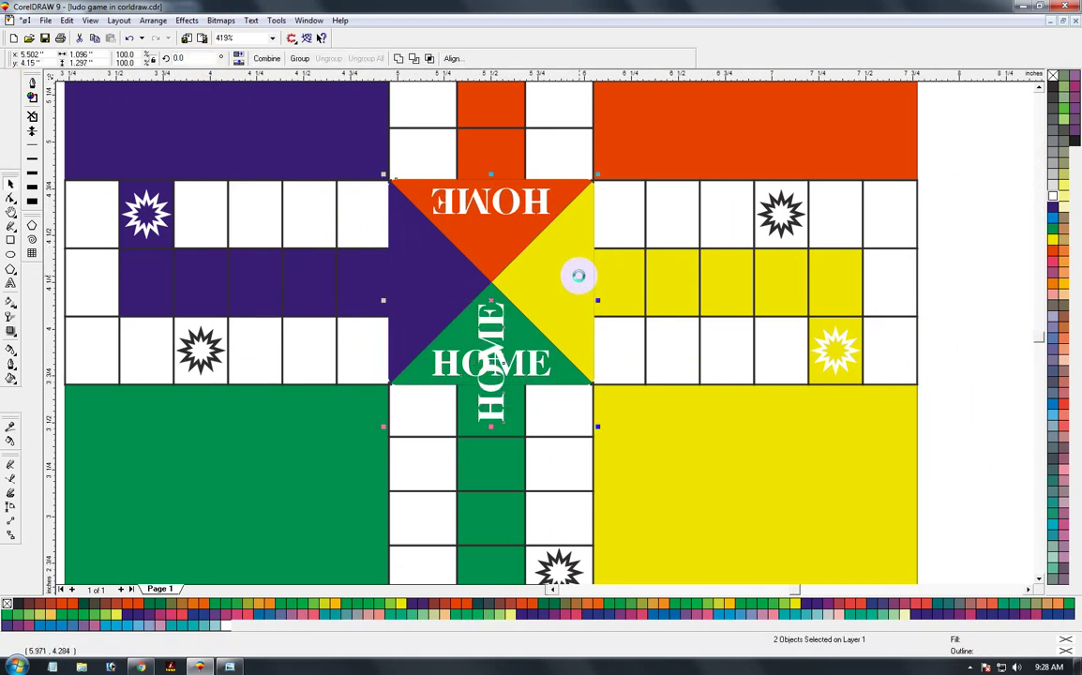
pyautogui.press('e')
pyautogui.press('r')
pyautogui.click(599, 421)
# Step: Copy the yellow triangle's HOME text onto the purple triangle, rotate it to 270 degrees and align it to the outer edge
pyautogui.click(578, 327)
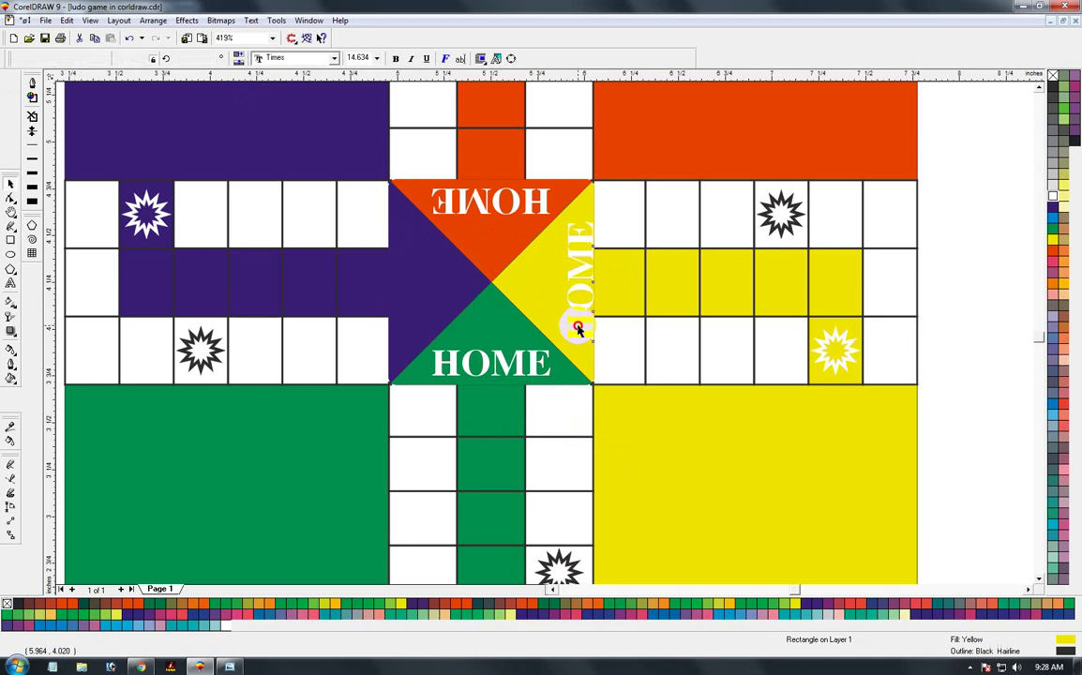
pyautogui.click(573, 325)
pyautogui.moveTo(573, 314); pyautogui.dragTo(448, 314)
pyautogui.click(239, 63)
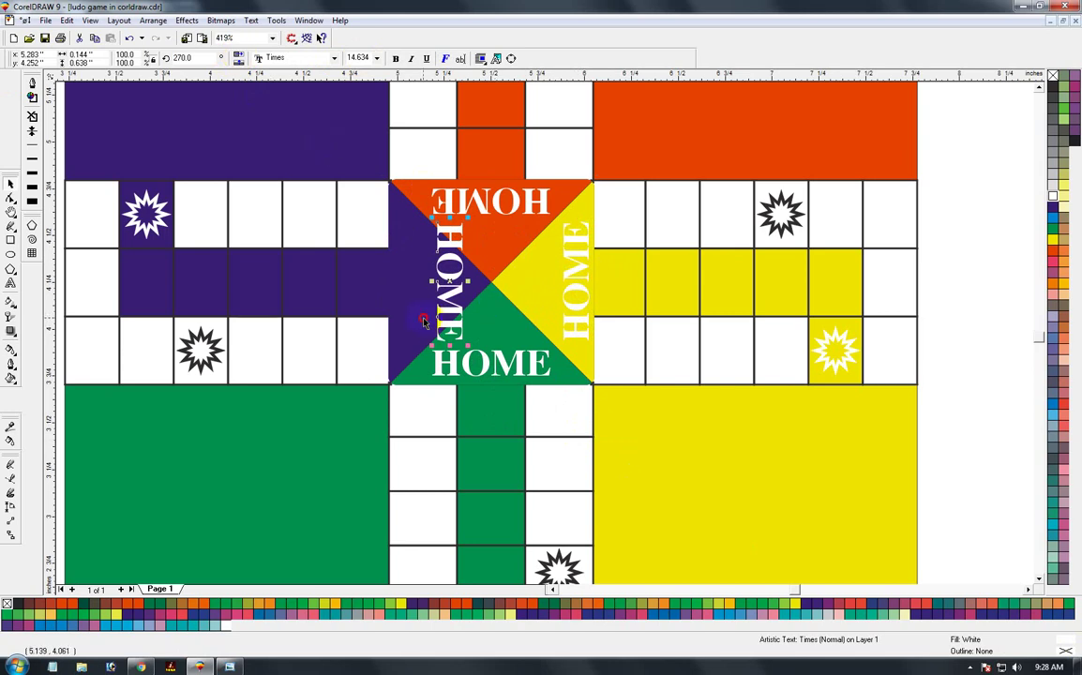
pyautogui.keyDown('shift'); pyautogui.click(424, 322); pyautogui.keyUp('shift')
pyautogui.press('l')
pyautogui.click(427, 452)
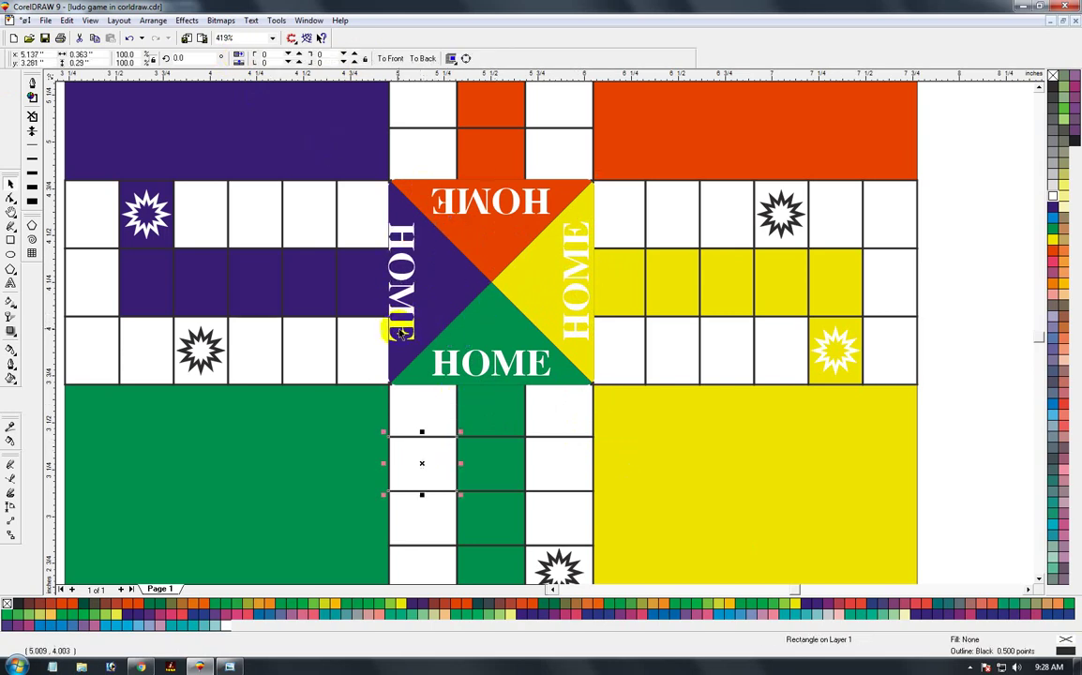
pyautogui.click(407, 294)
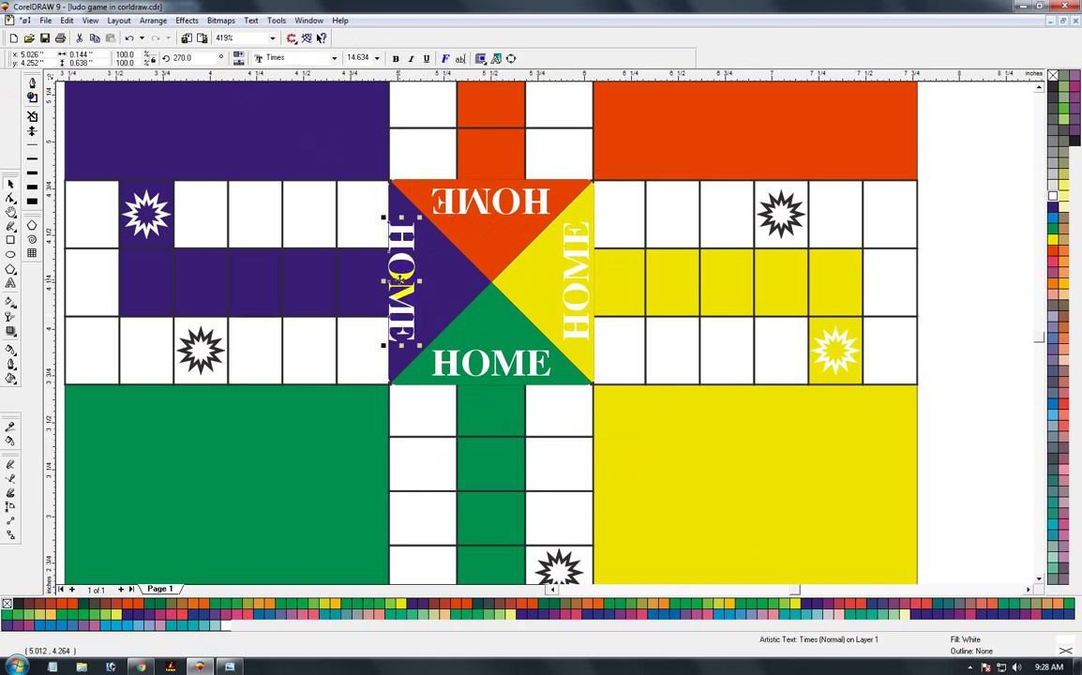
# Step: Examine the reference board's curved arrows around the centre and compare them with the drawn board
pyautogui.press('F3')
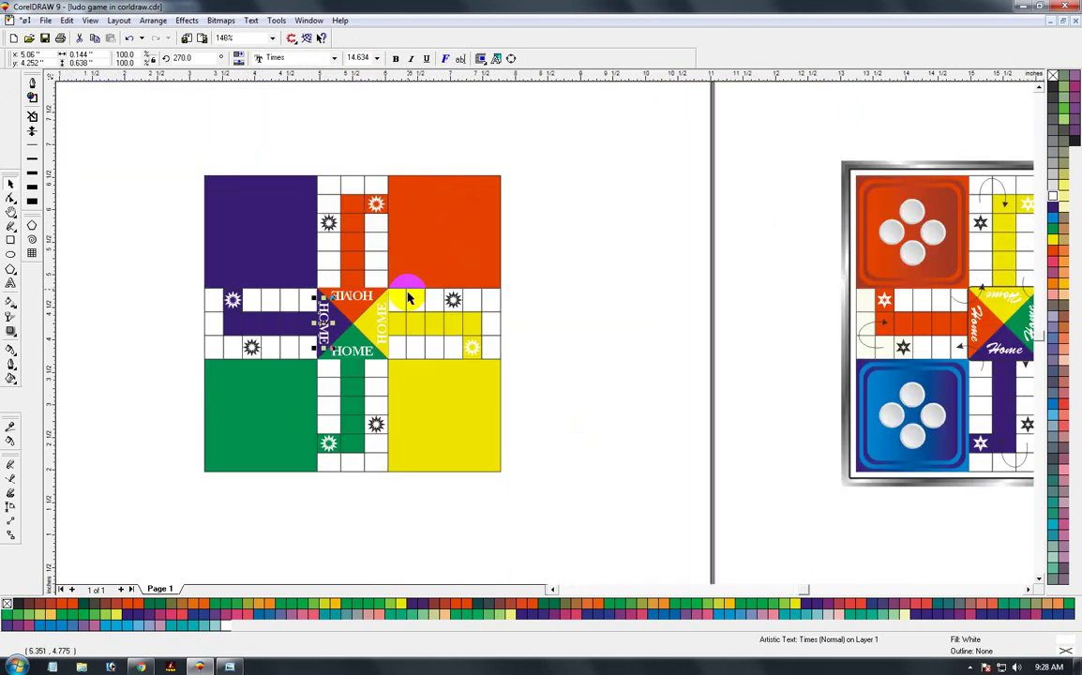
pyautogui.press('F2')
pyautogui.moveTo(157, 92); pyautogui.dragTo(522, 444)
pyautogui.press('F3')
pyautogui.press('F2')
pyautogui.moveTo(211, 154); pyautogui.dragTo(553, 391)
pyautogui.press('F3')
pyautogui.press('F3')
pyautogui.press('F2')
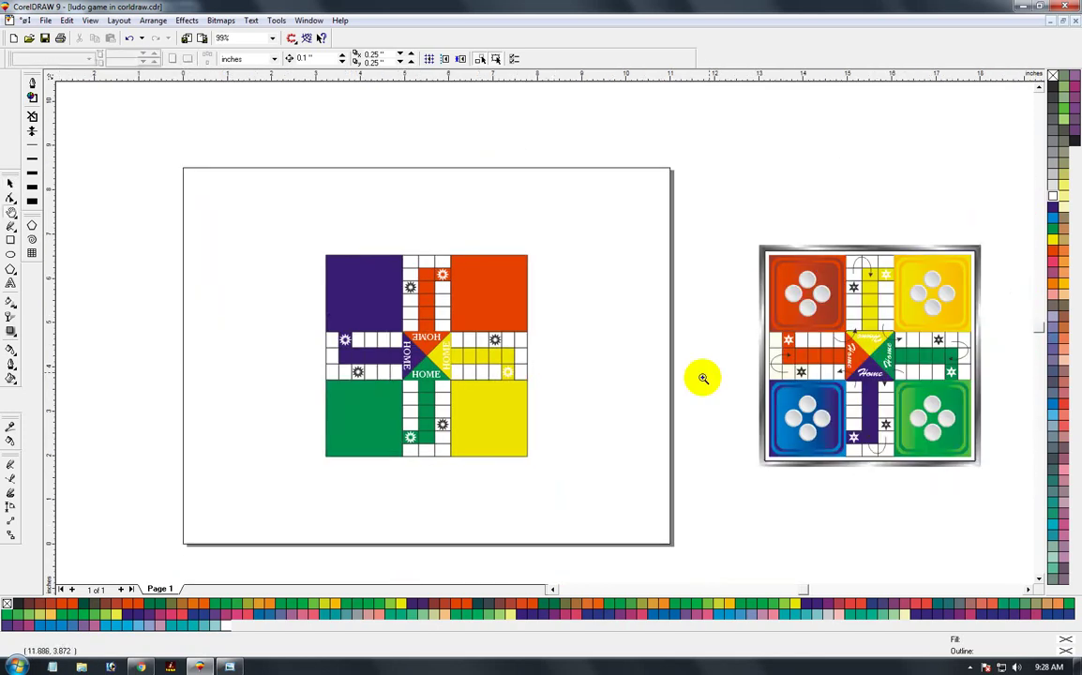
pyautogui.moveTo(725, 242); pyautogui.dragTo(961, 471)
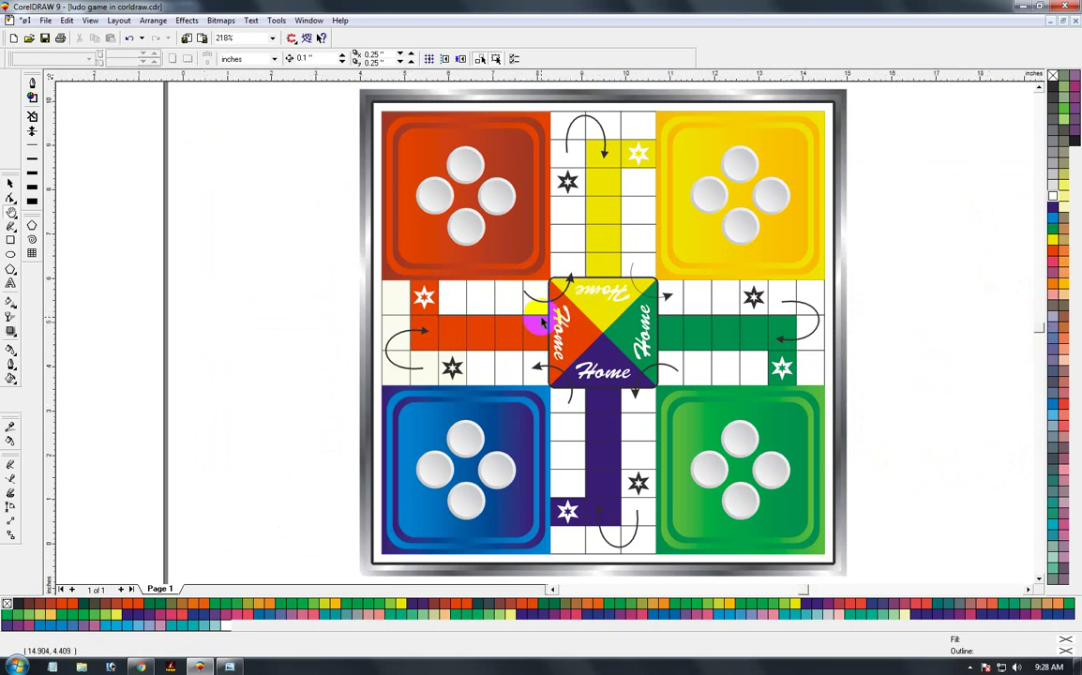
pyautogui.press('F3')
pyautogui.press('F2')
pyautogui.moveTo(293, 265); pyautogui.dragTo(476, 402)
pyautogui.press('F3')
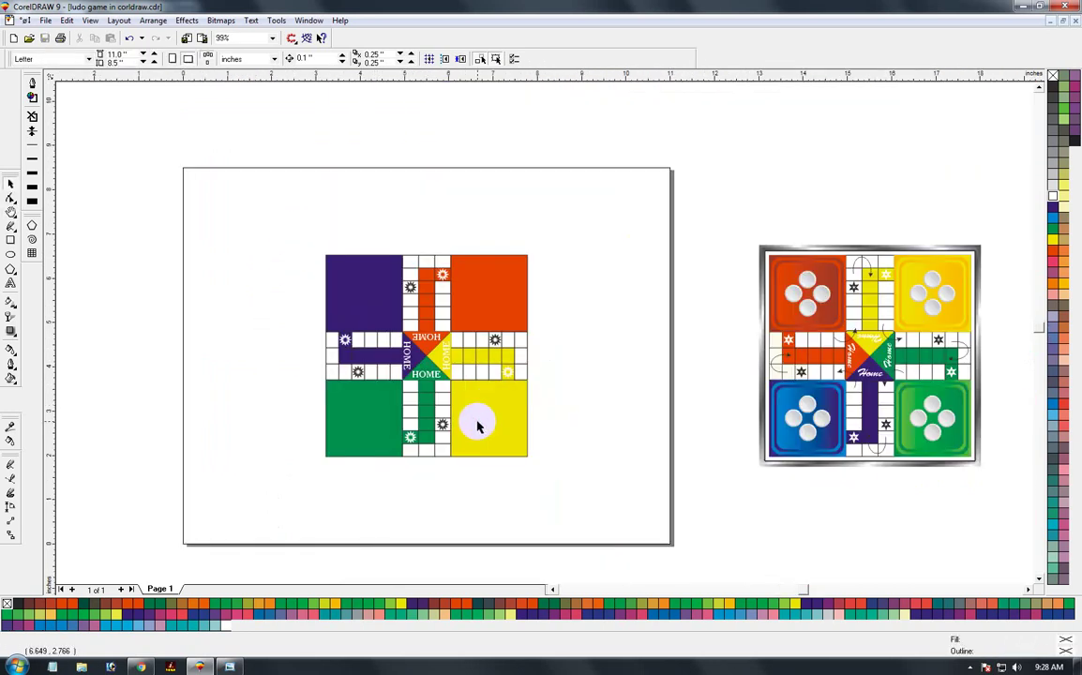
# Step: Draw a straight freehand line, about 0.76 by 0.36 inches, from the left arm's top row to the cell above the centre's upper-left corner
pyautogui.press('F2')
pyautogui.moveTo(368, 273); pyautogui.dragTo(503, 400)
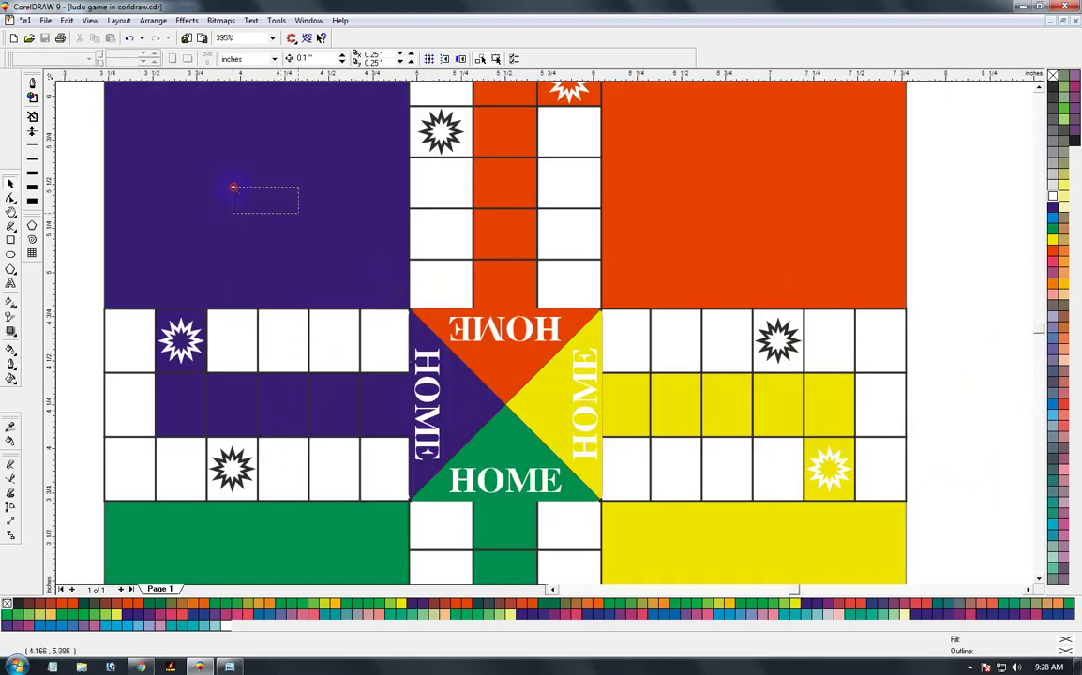
pyautogui.moveTo(233, 187); pyautogui.dragTo(646, 455)
pyautogui.click(12, 224)
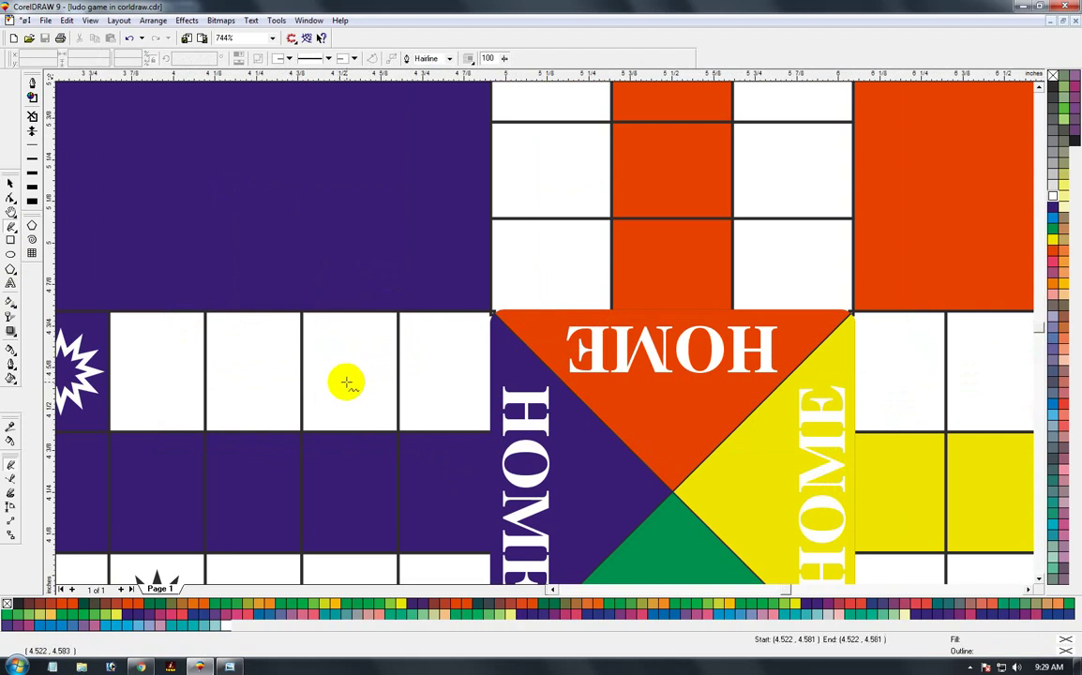
pyautogui.click(599, 265)
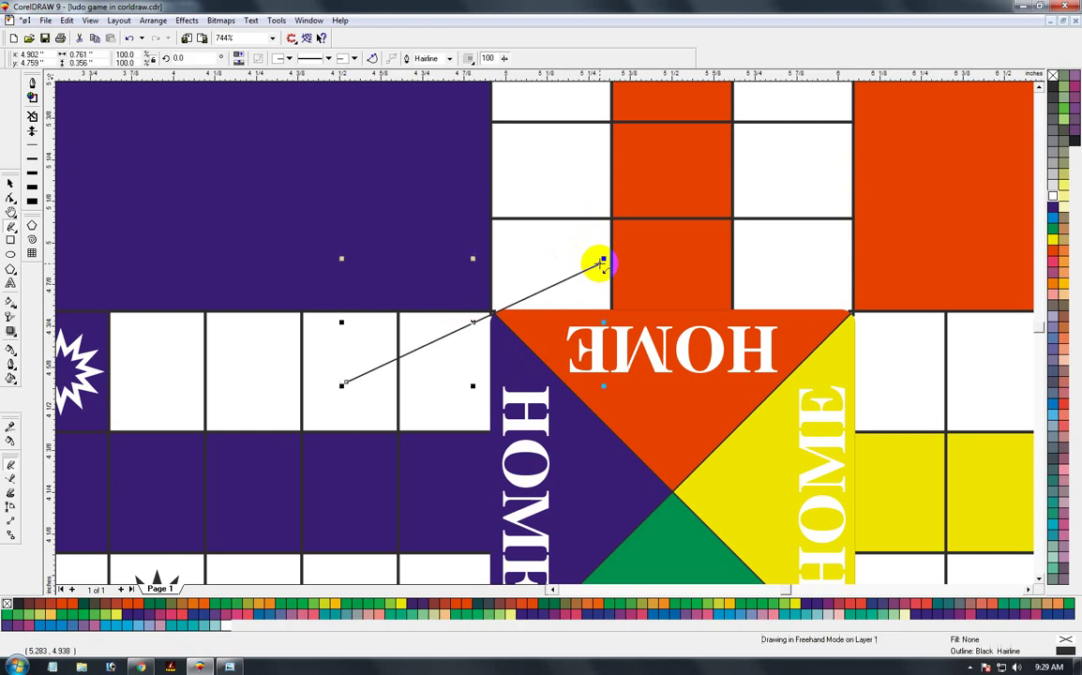
# Step: Convert the line to a curve and bend it into an arc about 0.65 by 0.42 inches around the centre's upper-left corner
pyautogui.press('z')
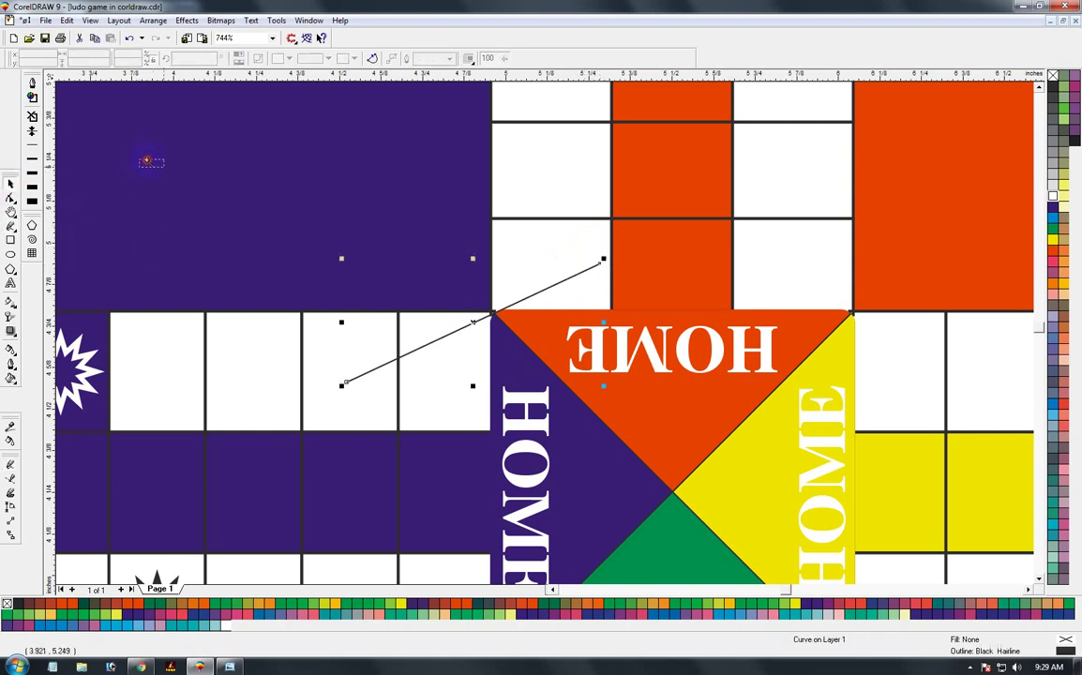
pyautogui.click(839, 478)
pyautogui.press('F10')
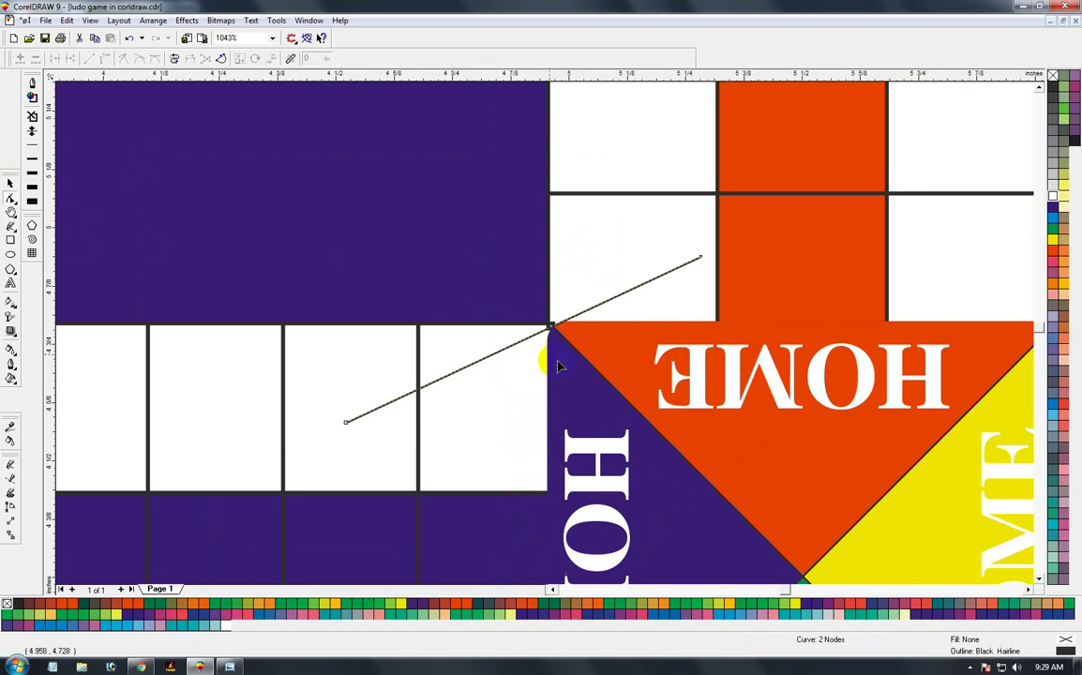
pyautogui.rightClick(532, 339)
pyautogui.click(570, 392)
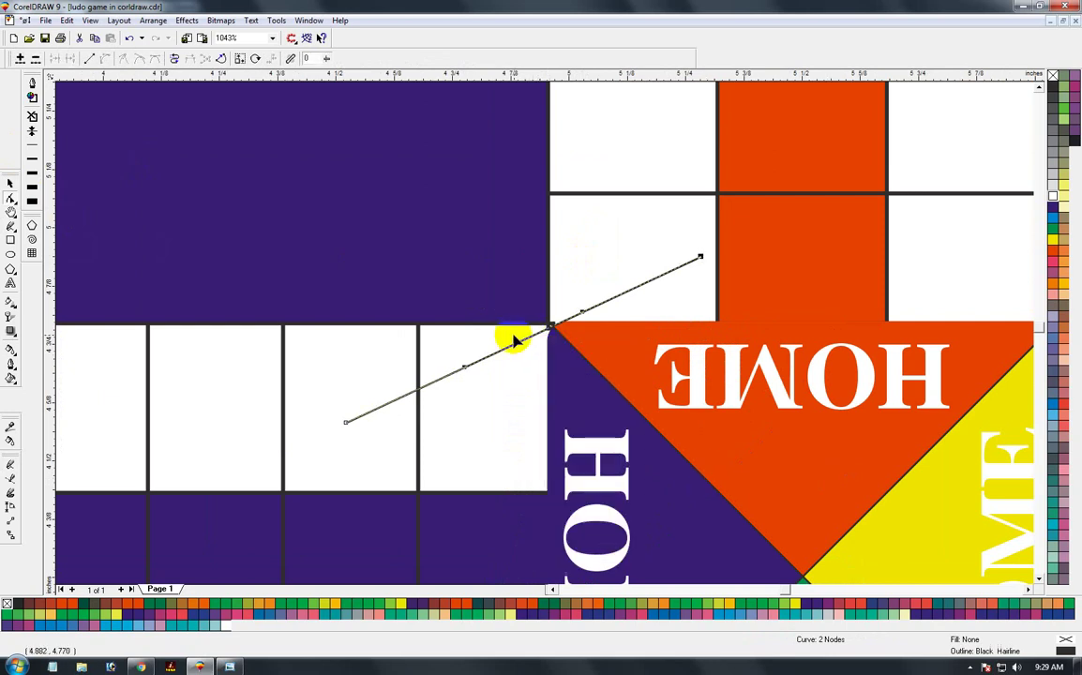
pyautogui.moveTo(522, 343); pyautogui.dragTo(541, 414)
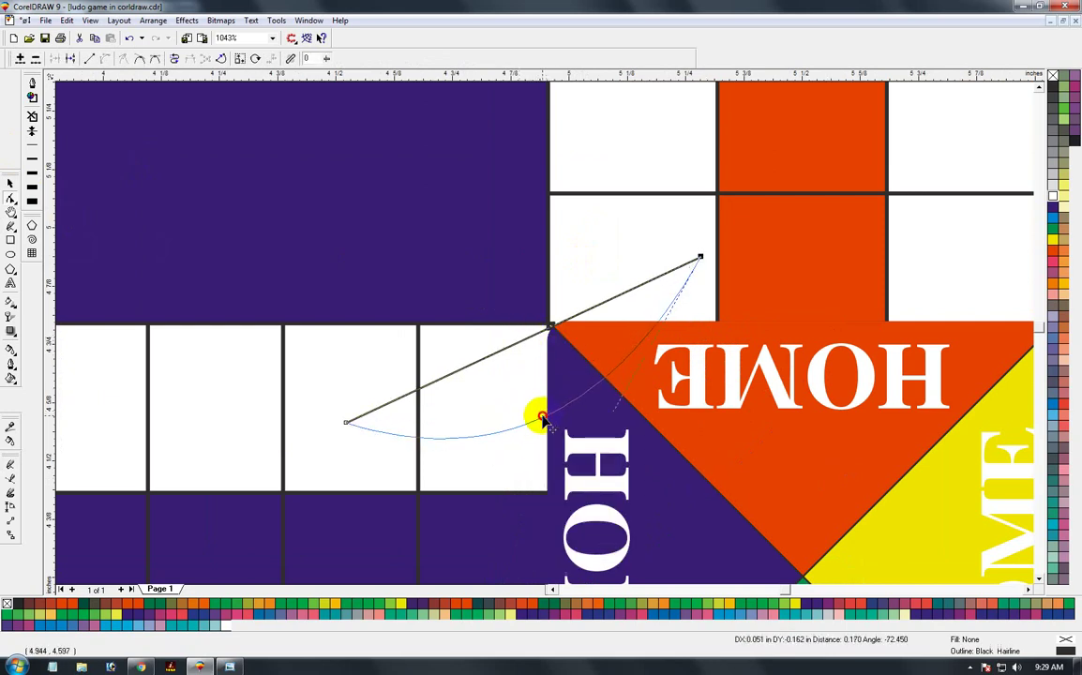
pyautogui.moveTo(699, 259); pyautogui.dragTo(647, 248)
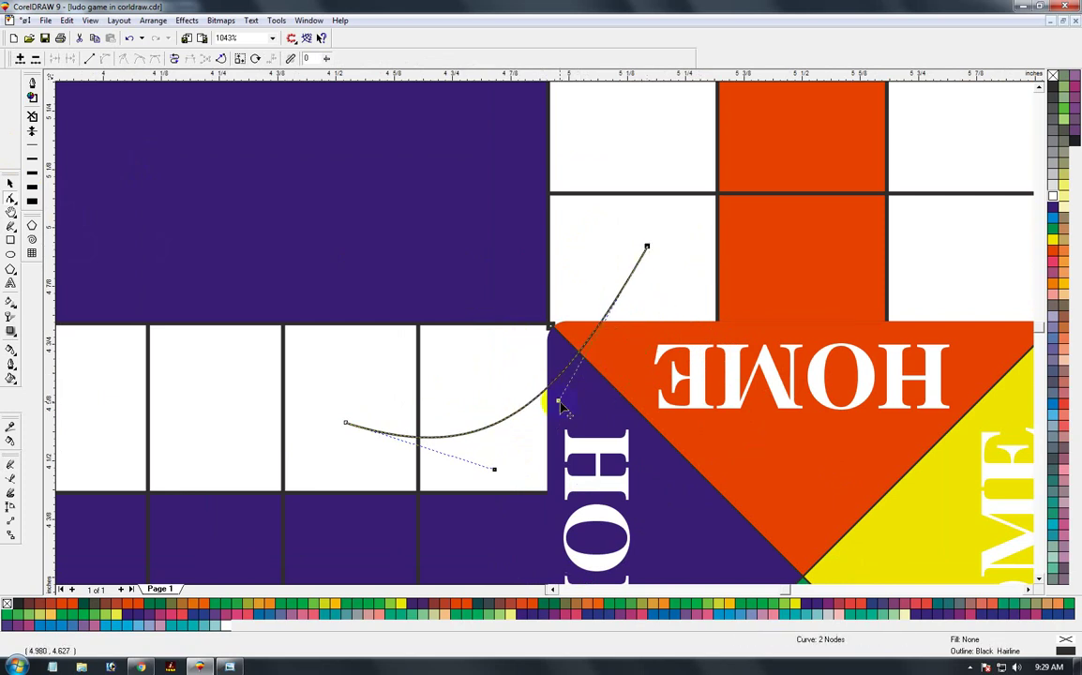
pyautogui.moveTo(559, 405); pyautogui.dragTo(654, 432)
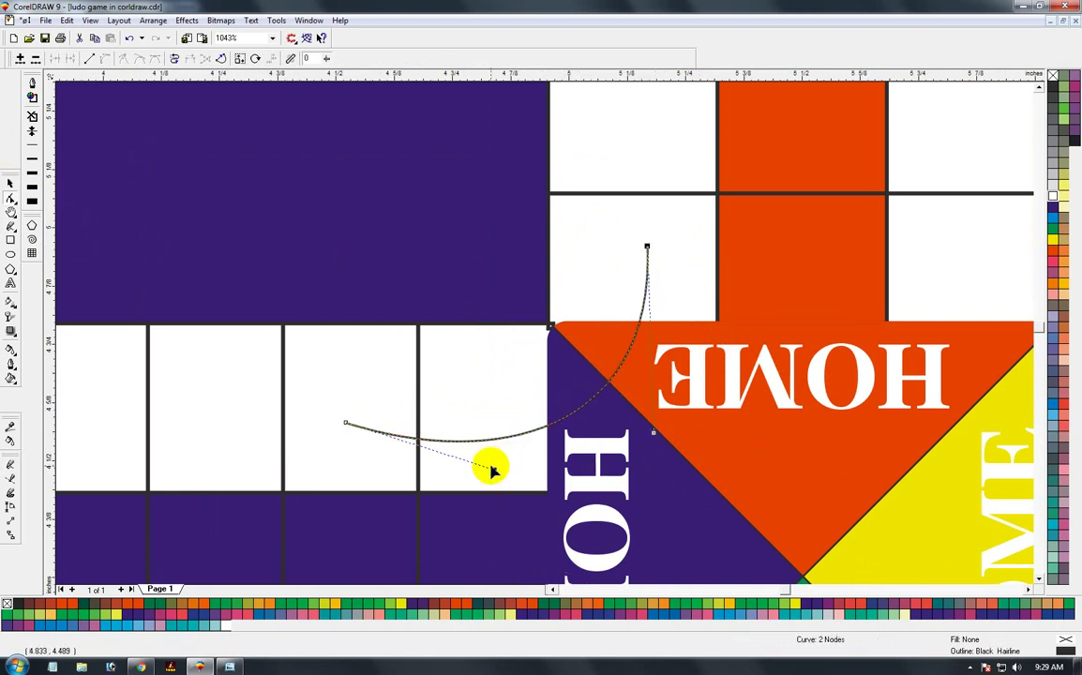
pyautogui.click(9, 184)
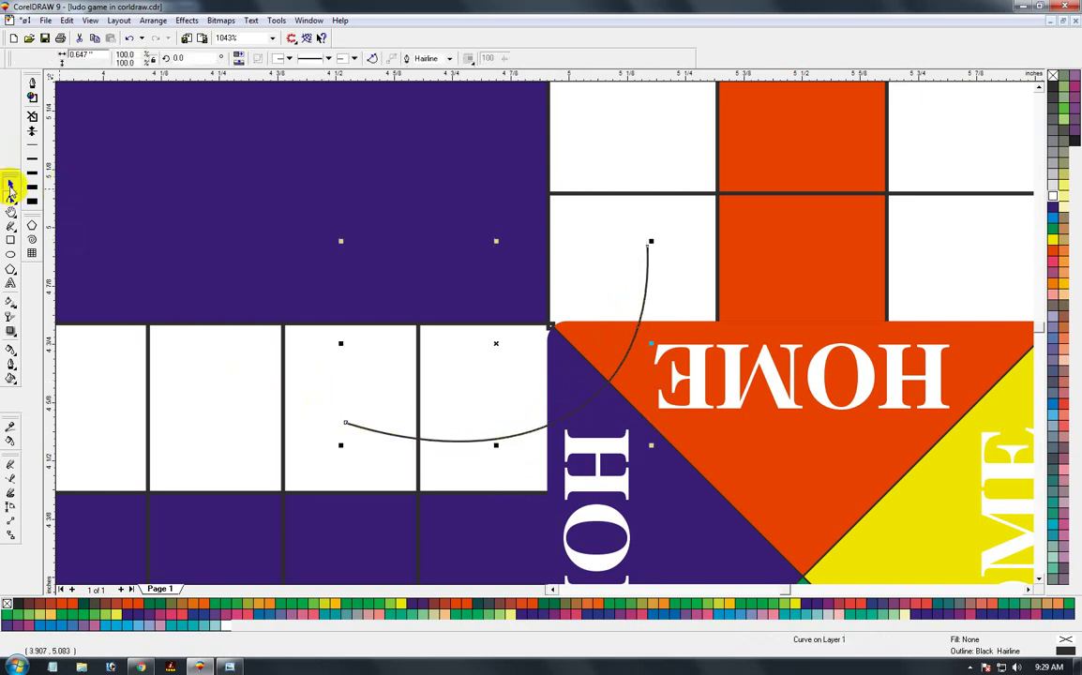
# Step: Set the arc's outline to 0.5 points with rounded corners and line caps, placed behind the fill and scaling with the image
pyautogui.scroll(-2, 242, 230)
pyautogui.scroll(-3, 296, 269)
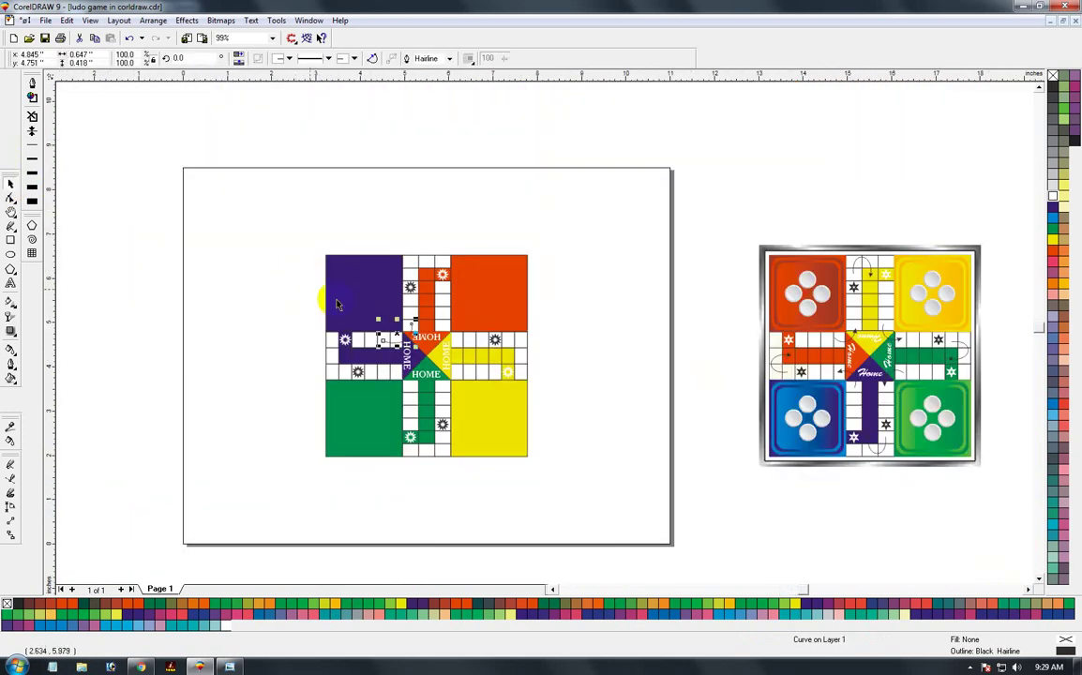
pyautogui.scroll(5, 321, 302)
pyautogui.moveTo(381, 188); pyautogui.dragTo(701, 377)
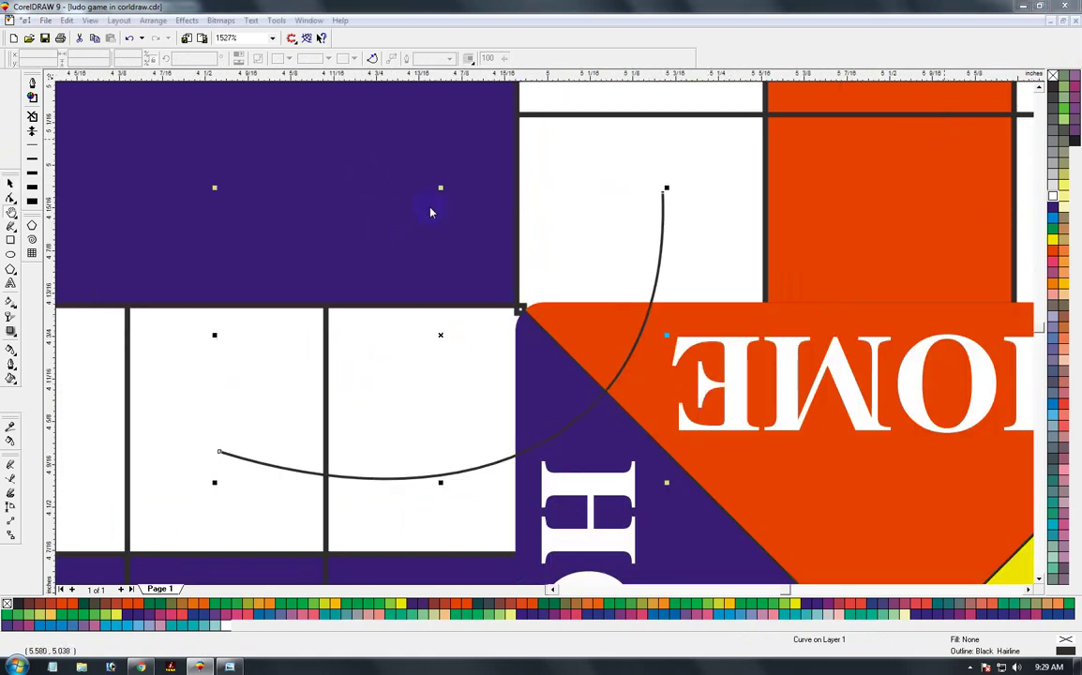
pyautogui.press('F12')
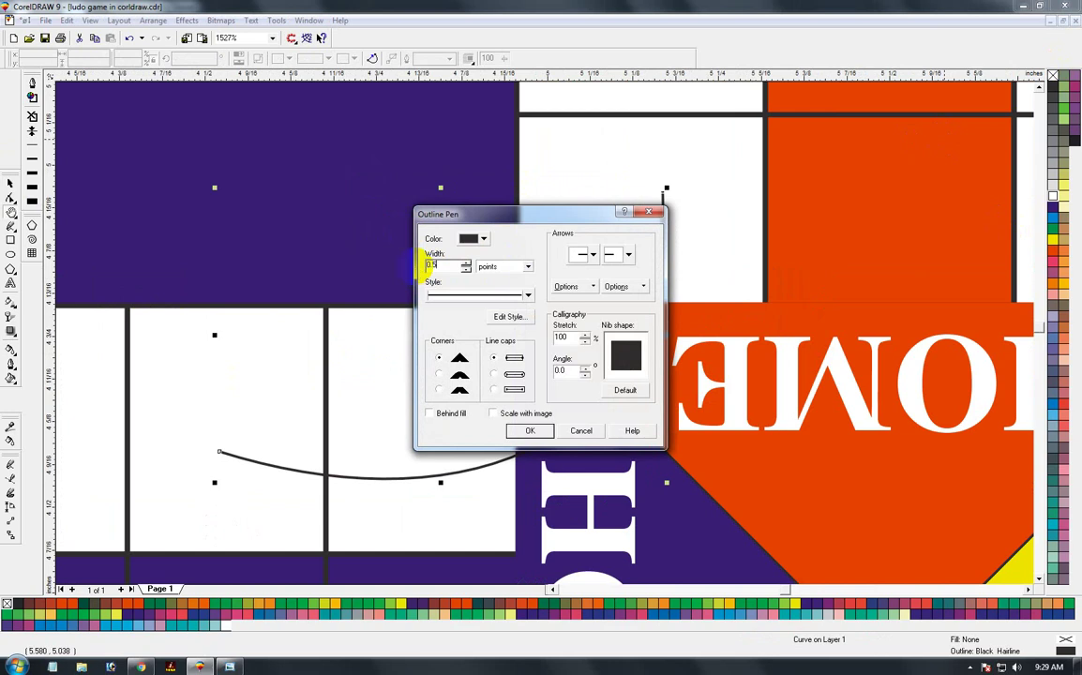
pyautogui.click(494, 373)
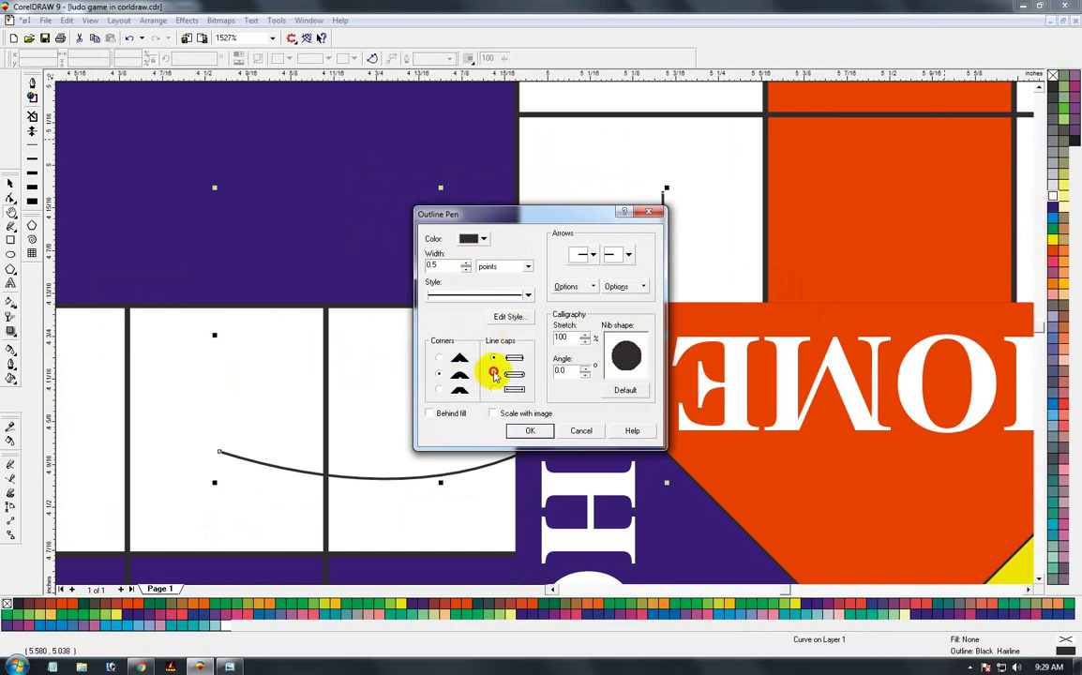
pyautogui.click(429, 414)
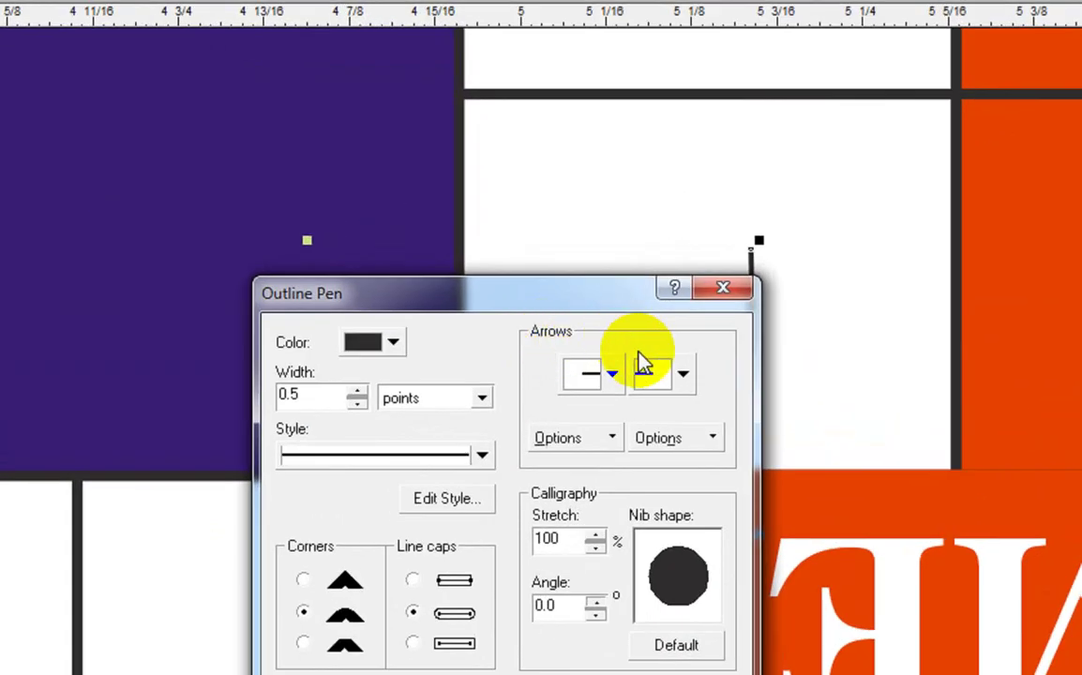
# Step: Add a solid triangular arrowhead to the arc's end and apply the outline settings
pyautogui.click(683, 376)
pyautogui.click(781, 436)
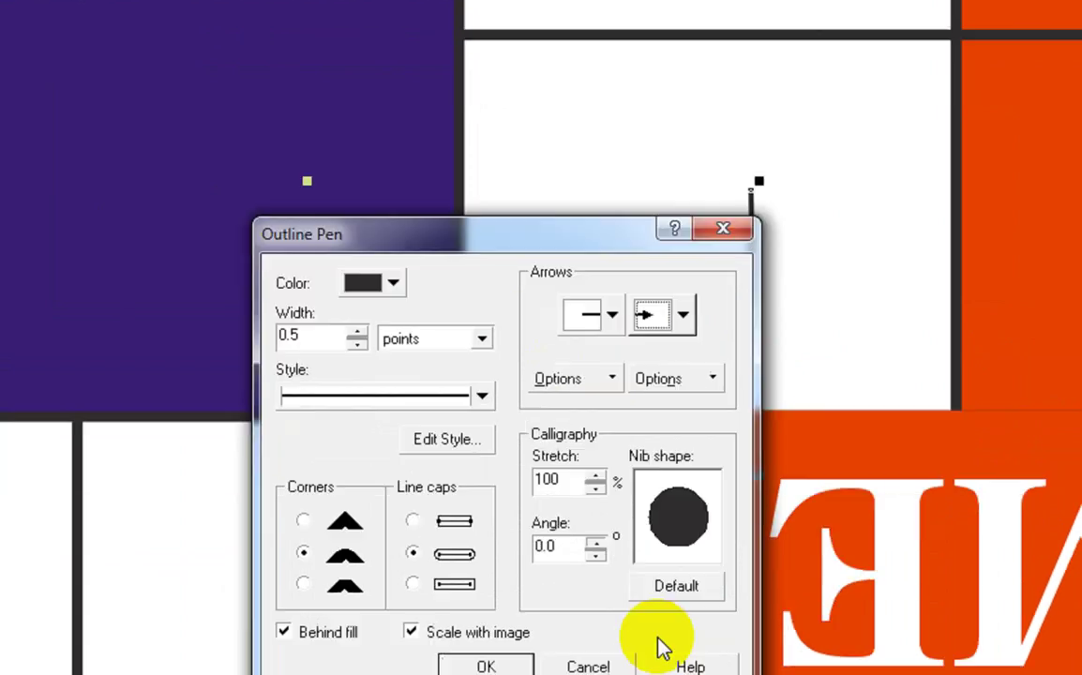
pyautogui.click(477, 674)
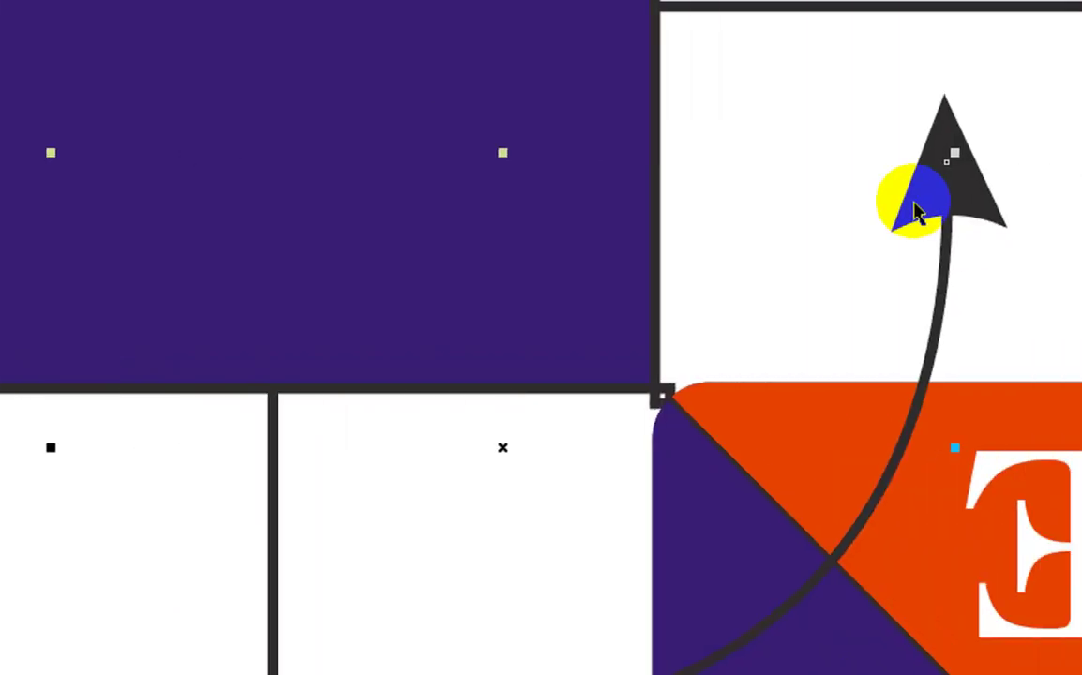
pyautogui.press('F3')
pyautogui.press('F3')
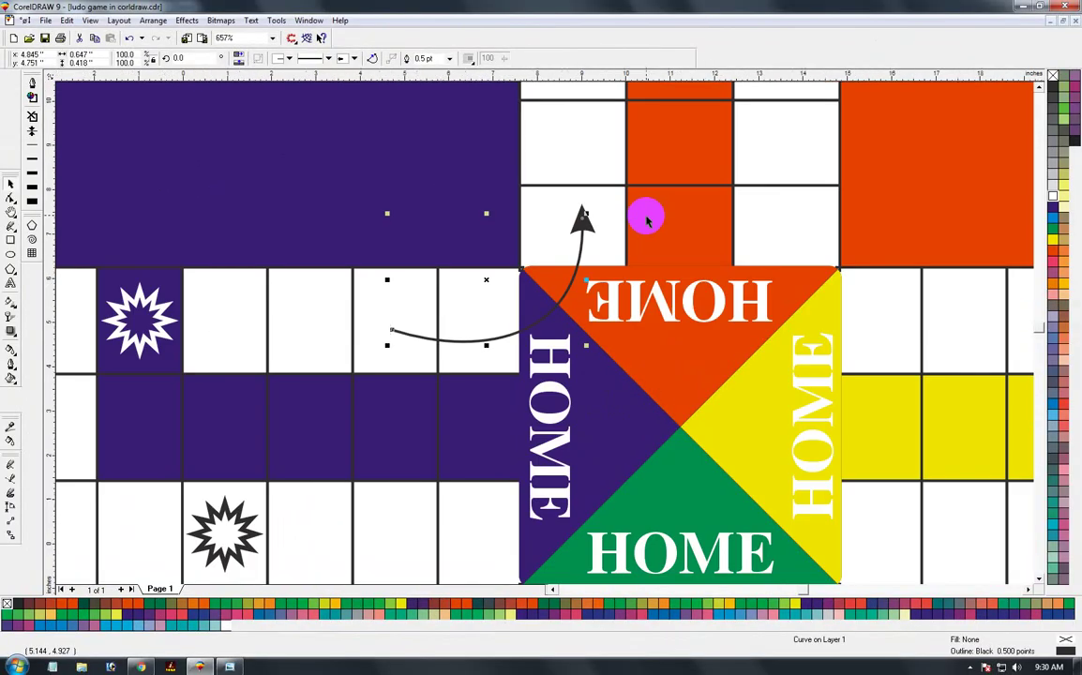
# Step: Copy the curved arrow straight down to the inner edge of the green square, centred at about Y 3.14 inches
pyautogui.click(215, 310)
pyautogui.press('F2')
pyautogui.moveTo(219, 238); pyautogui.dragTo(627, 493)
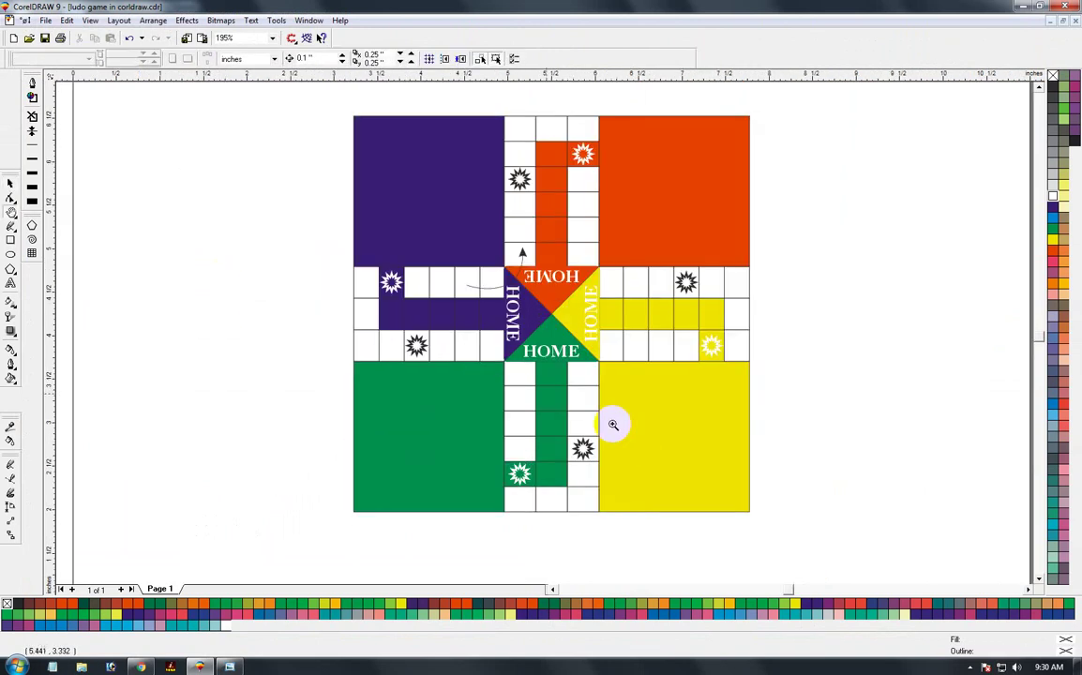
pyautogui.click(11, 182)
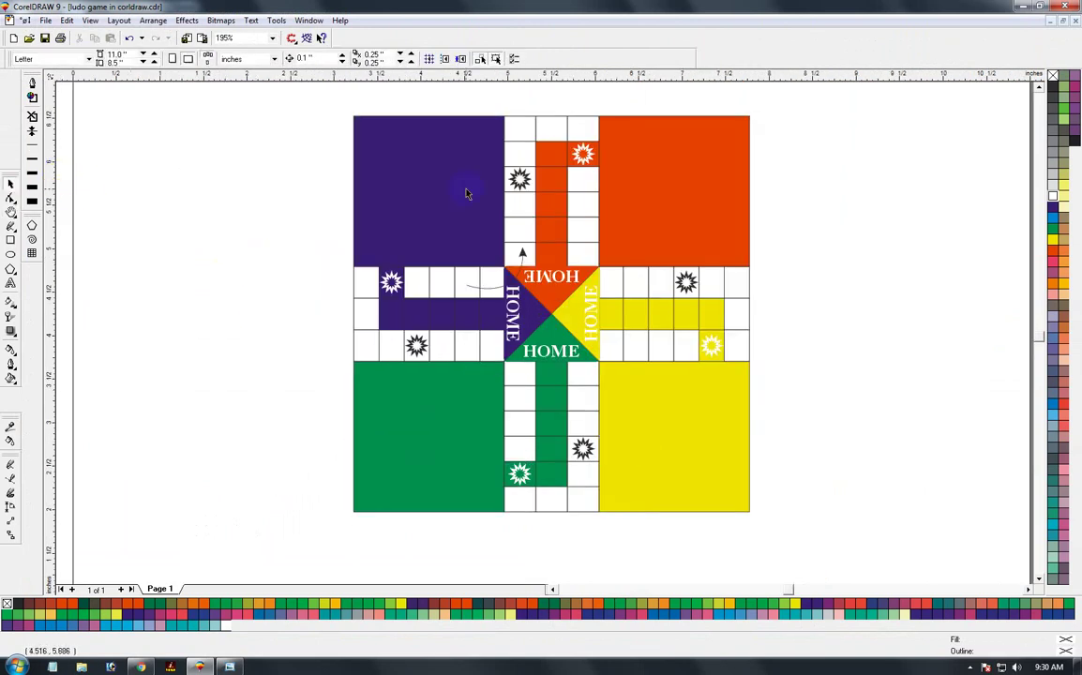
pyautogui.click(530, 261)
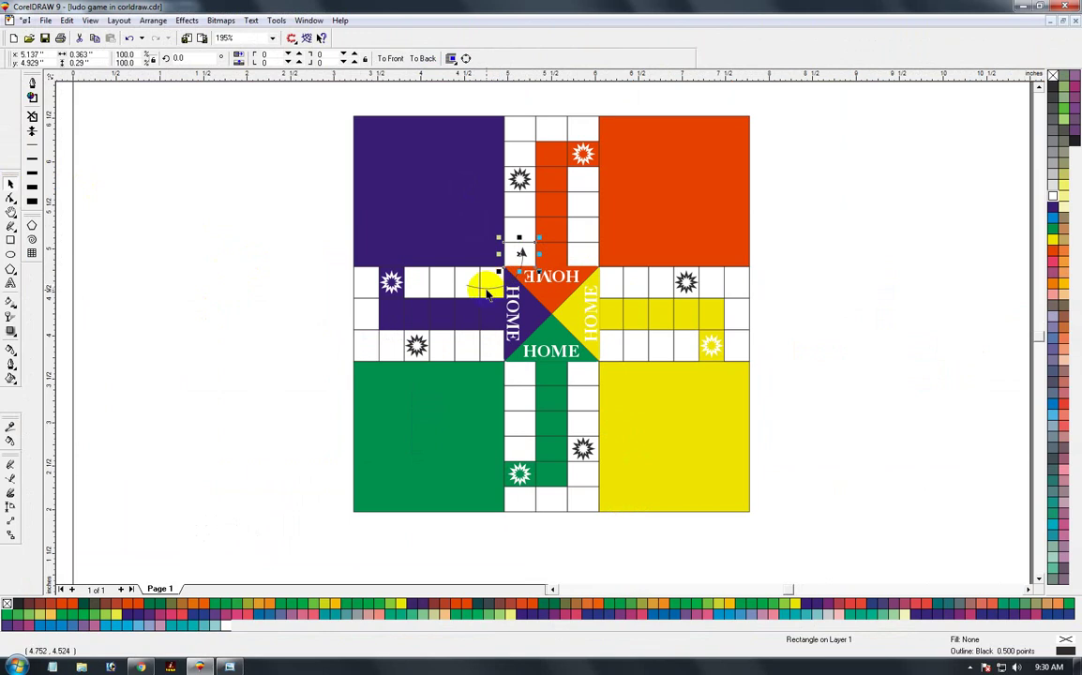
pyautogui.click(488, 294)
pyautogui.moveTo(497, 274); pyautogui.dragTo(497, 412)
# Step: Reorient the copied arrow with horizontal mirroring and a 90-degree rotation so its head points left over the green square
pyautogui.moveTo(189, 59); pyautogui.dragTo(145, 66)
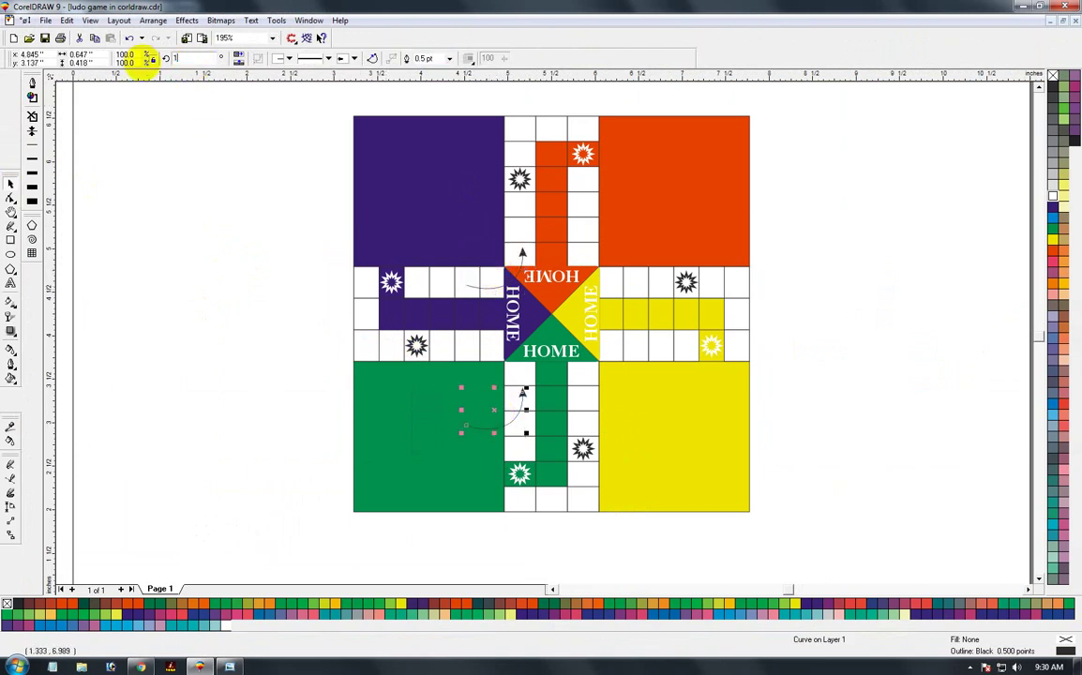
pyautogui.click(246, 57)
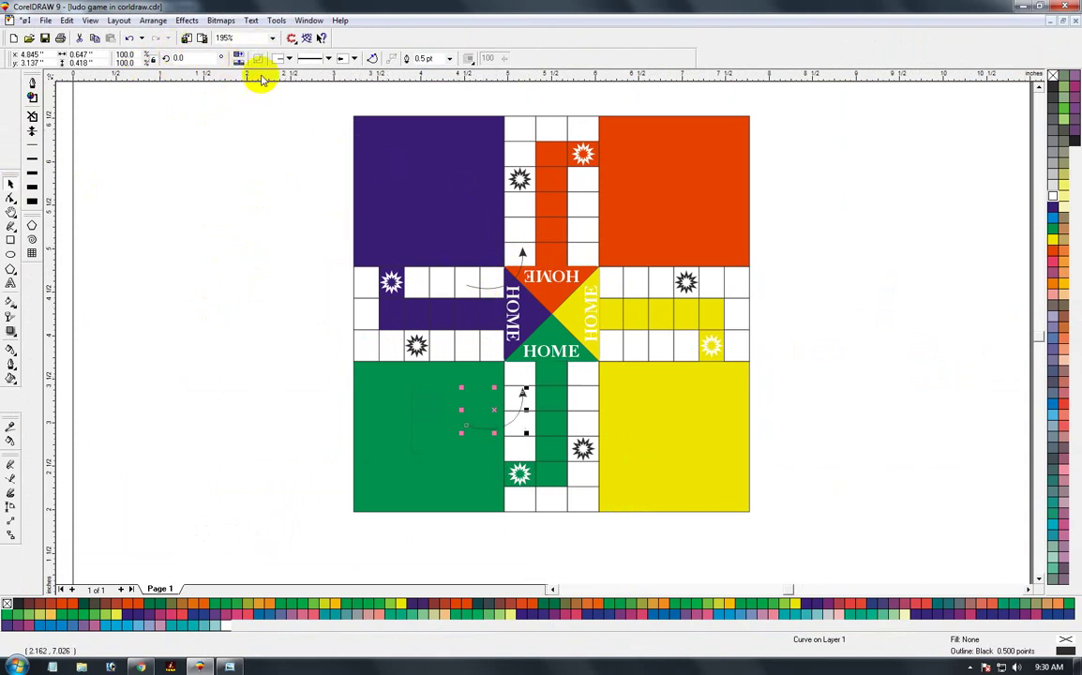
pyautogui.click(239, 58)
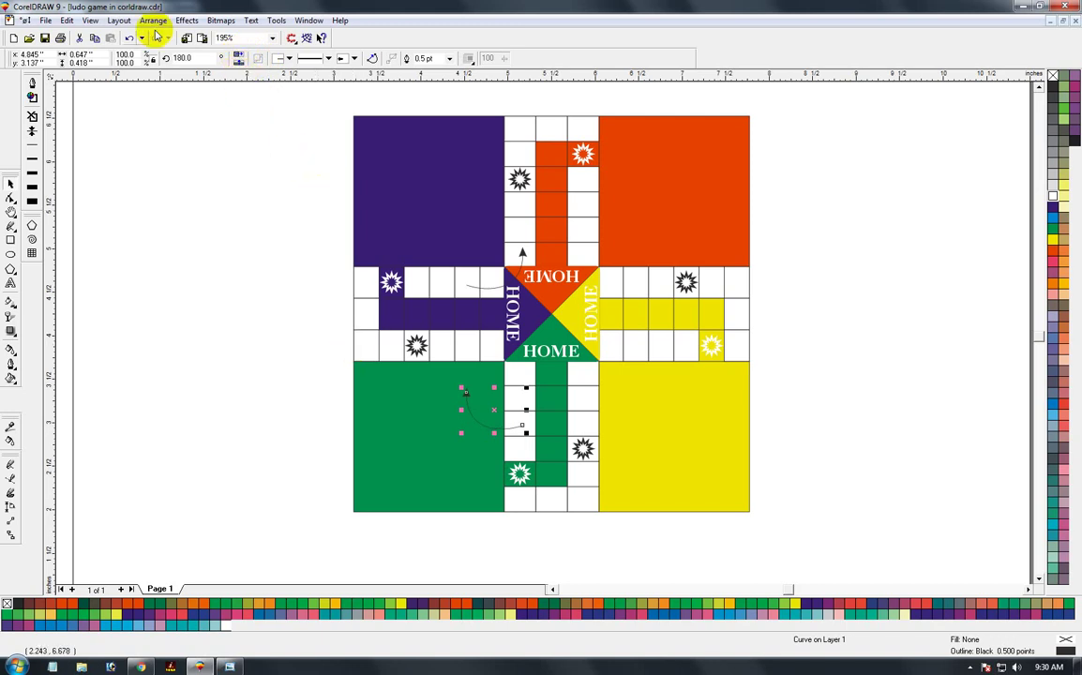
pyautogui.doubleClick(199, 58)
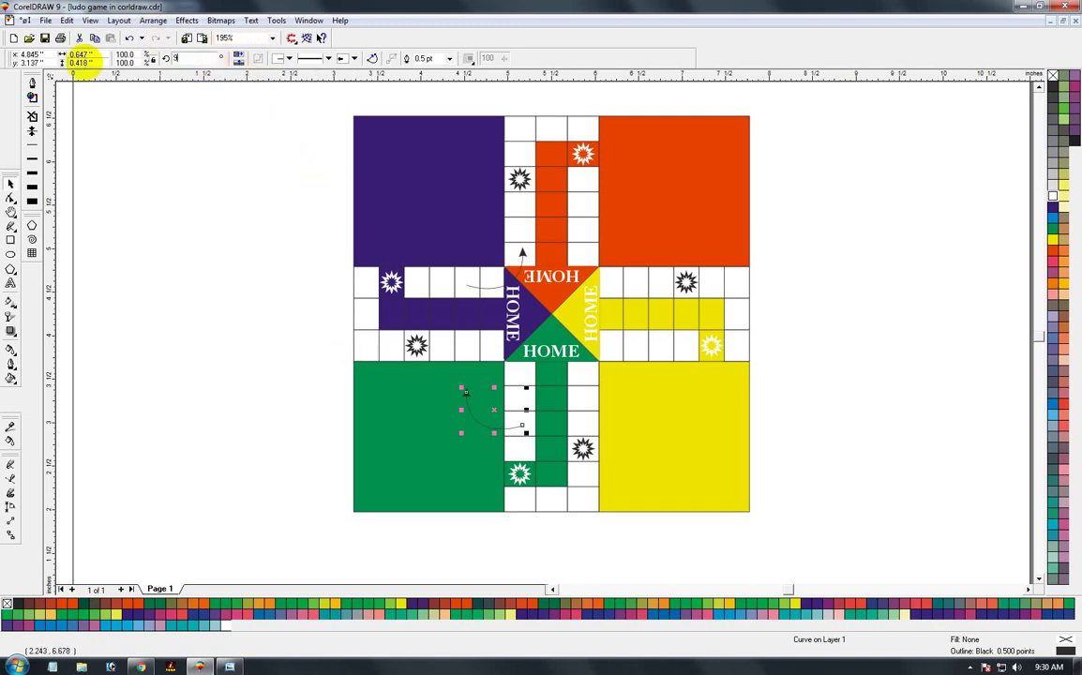
pyautogui.click(238, 58)
pyautogui.click(203, 280)
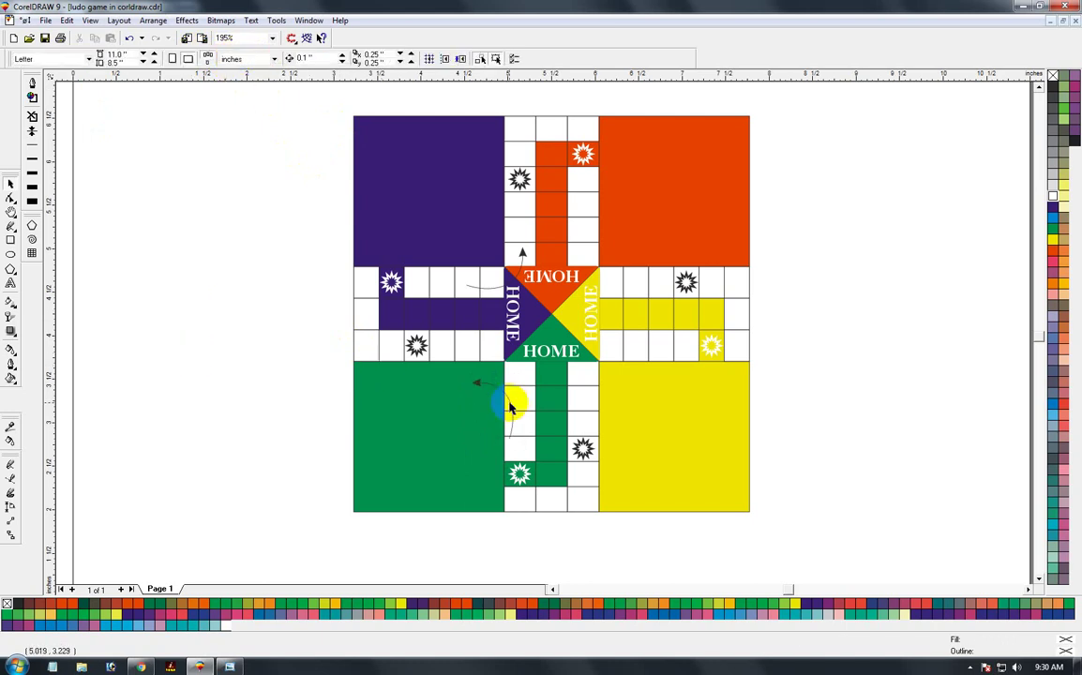
# Step: Move the copied arrow around the centre's lower-left corner, to about X 4.95, Y 3.59 inches
pyautogui.click(510, 404)
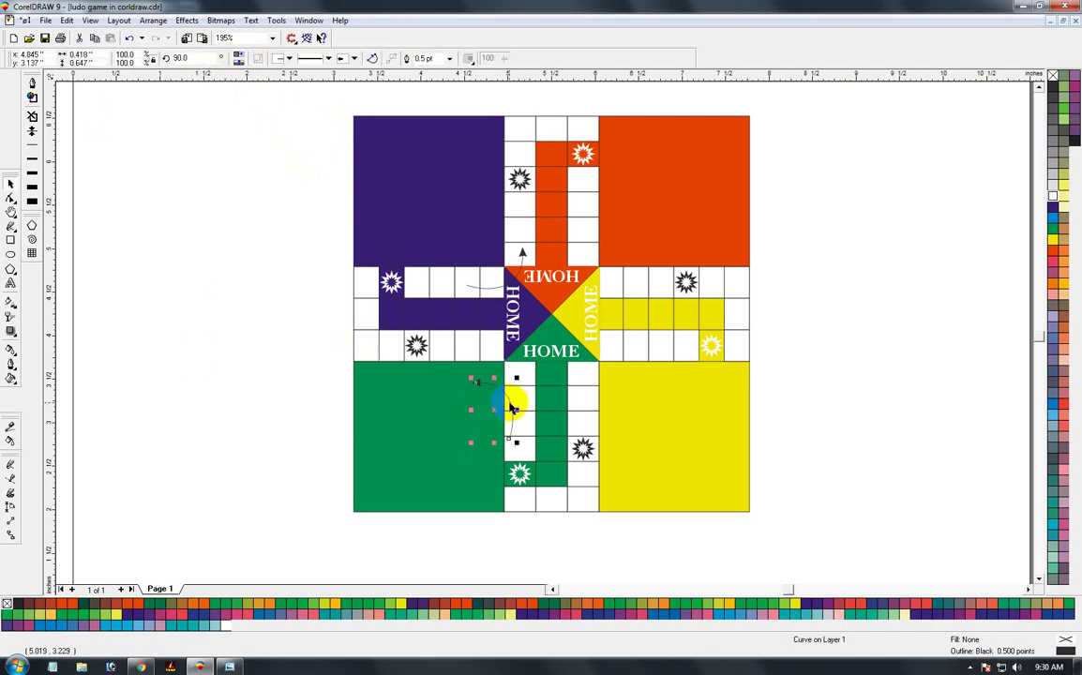
pyautogui.click(8, 177)
pyautogui.click(604, 455)
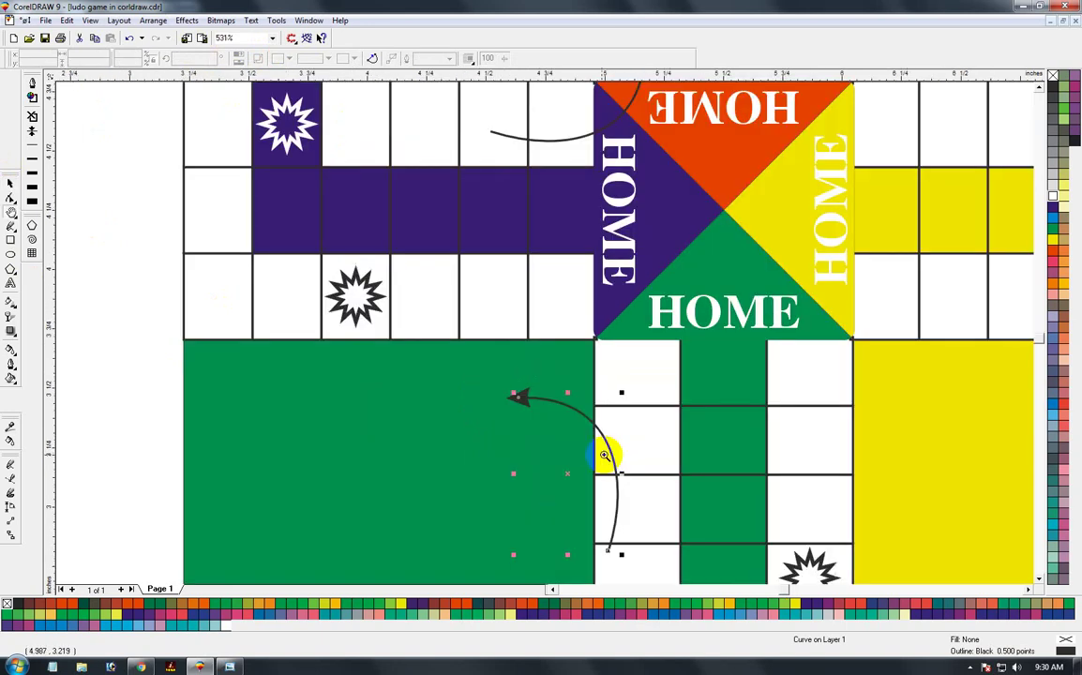
pyautogui.click(10, 182)
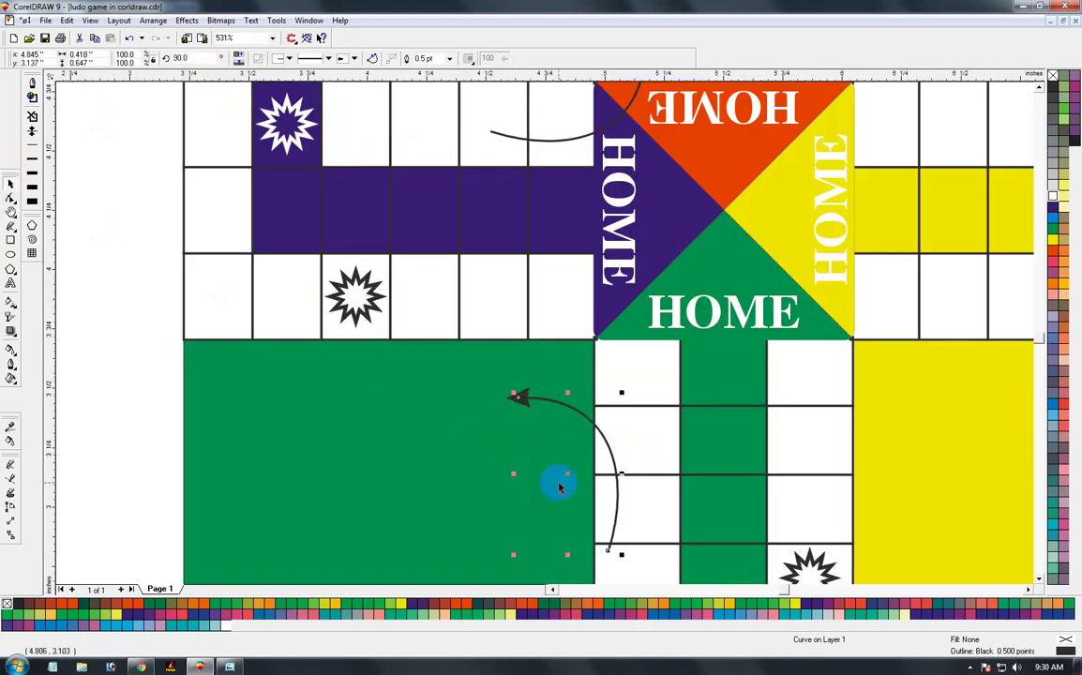
pyautogui.moveTo(569, 478); pyautogui.dragTo(594, 367)
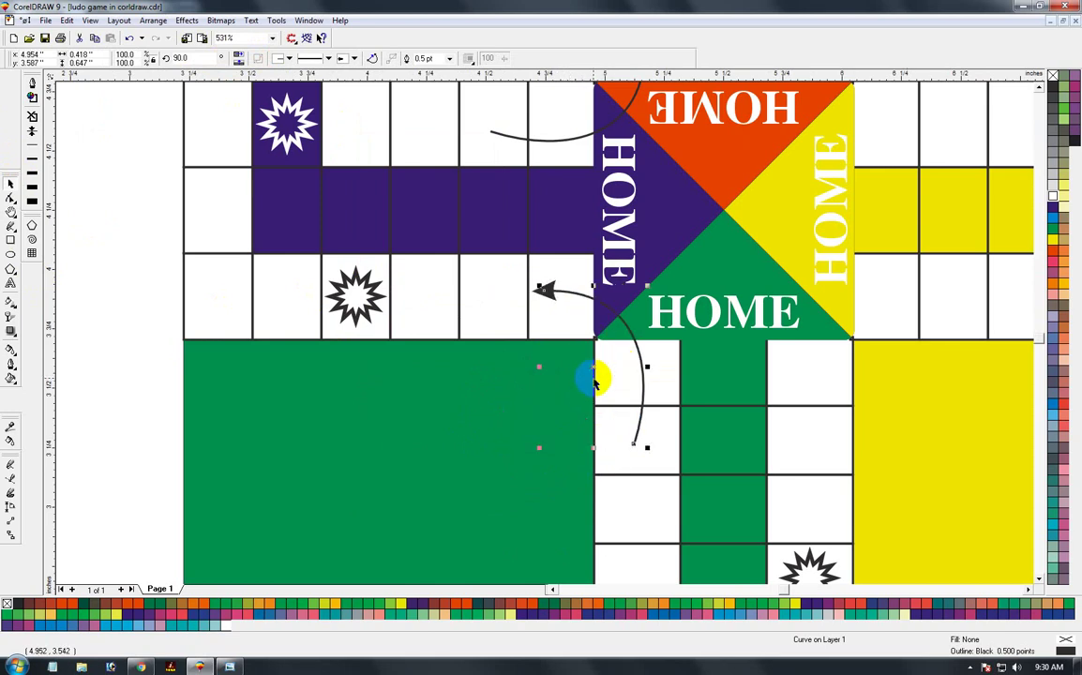
# Step: Place a horizontally mirrored copy of the upper-left curved arrow at the centre's upper-right corner, at about X 5.94 inches
pyautogui.press('F4')
pyautogui.click(237, 352)
pyautogui.press('F2')
pyautogui.moveTo(376, 118); pyautogui.dragTo(793, 427)
pyautogui.click(12, 184)
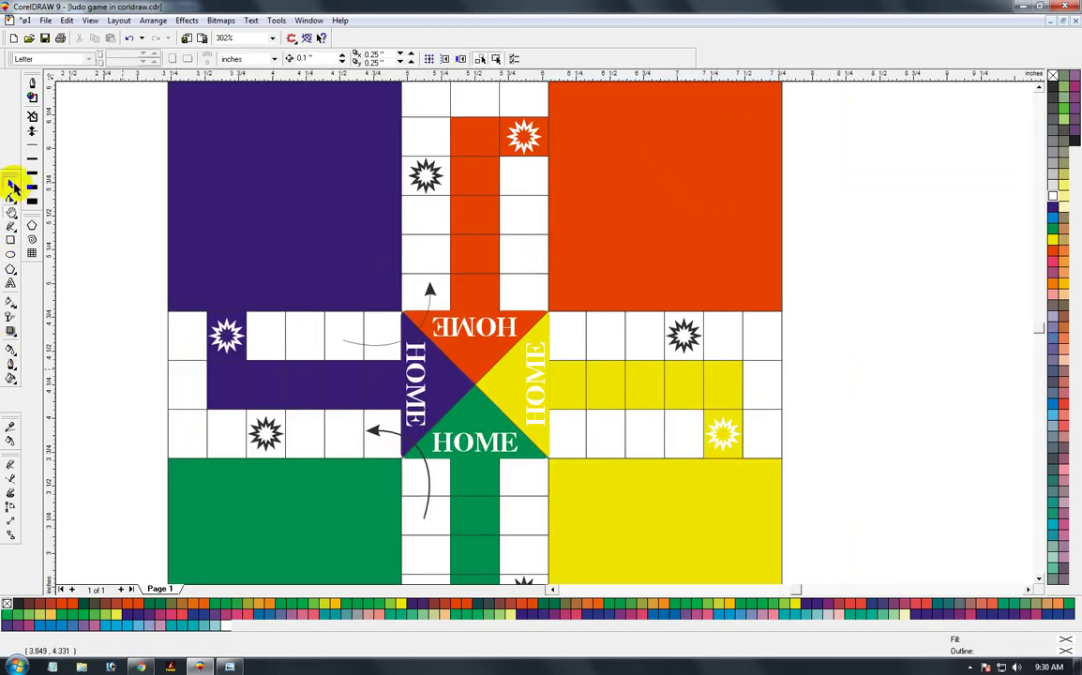
pyautogui.click(385, 340)
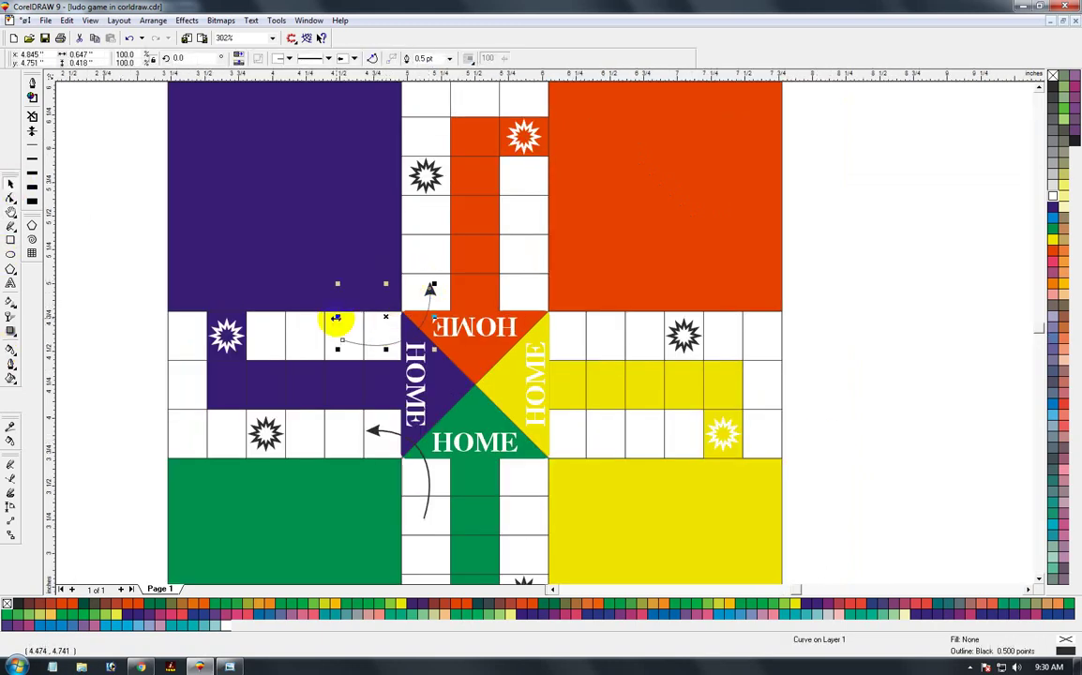
pyautogui.moveTo(347, 319); pyautogui.dragTo(528, 314)
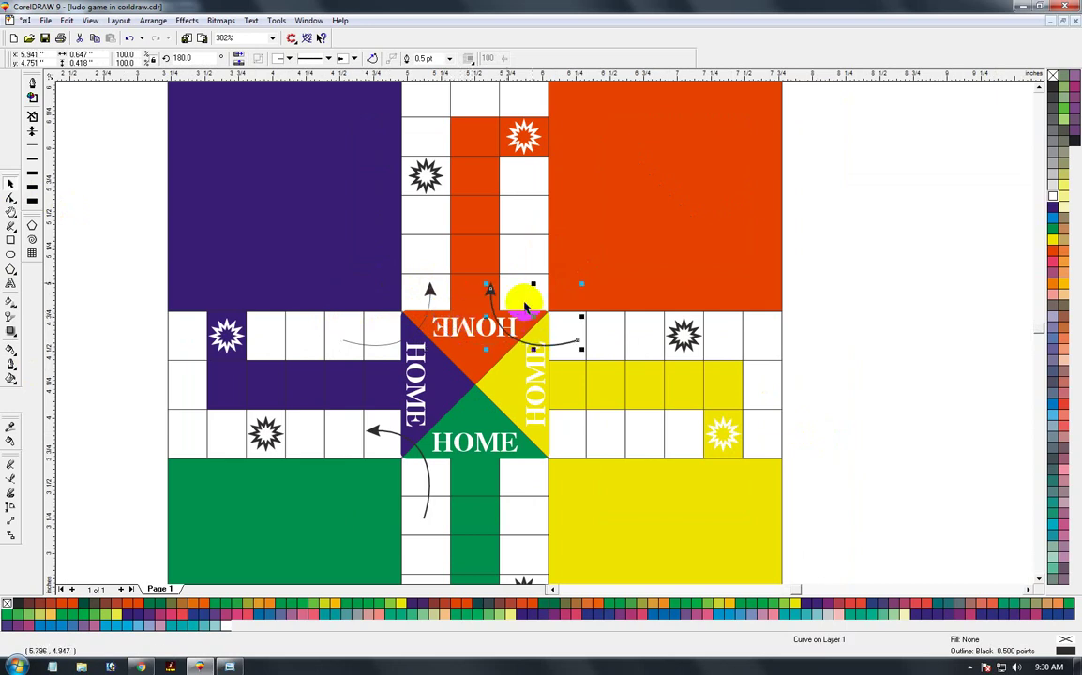
# Step: Reorient the upper-right arrow with mirroring and a 90-degree rotation so it points into the right arm, and shift it around the corner
pyautogui.click(239, 62)
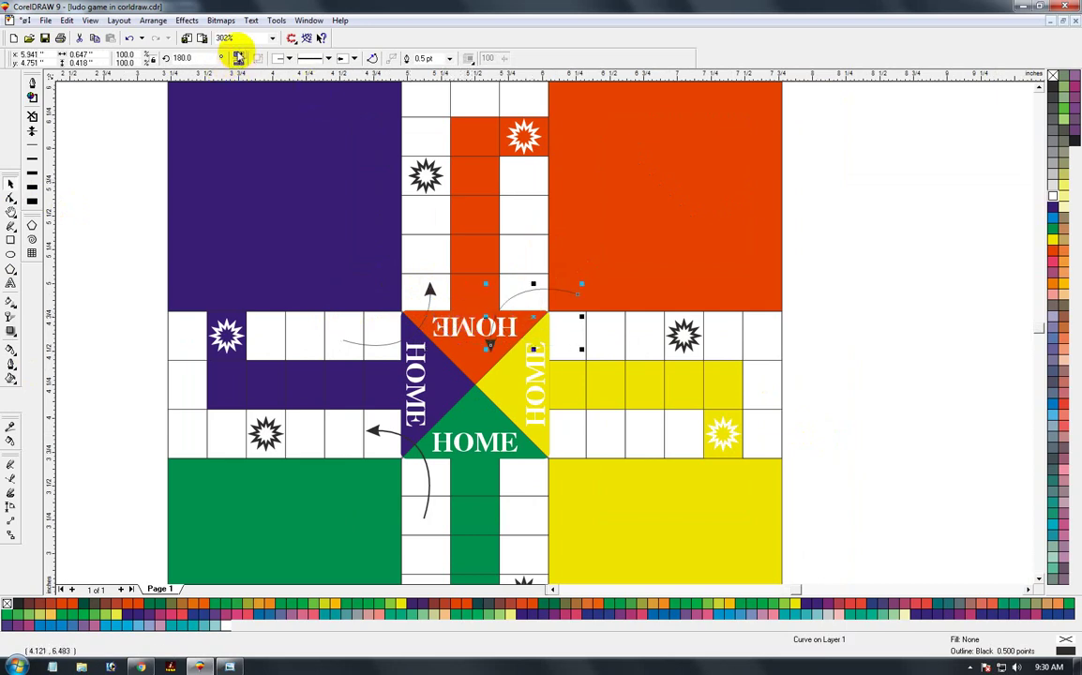
pyautogui.click(238, 57)
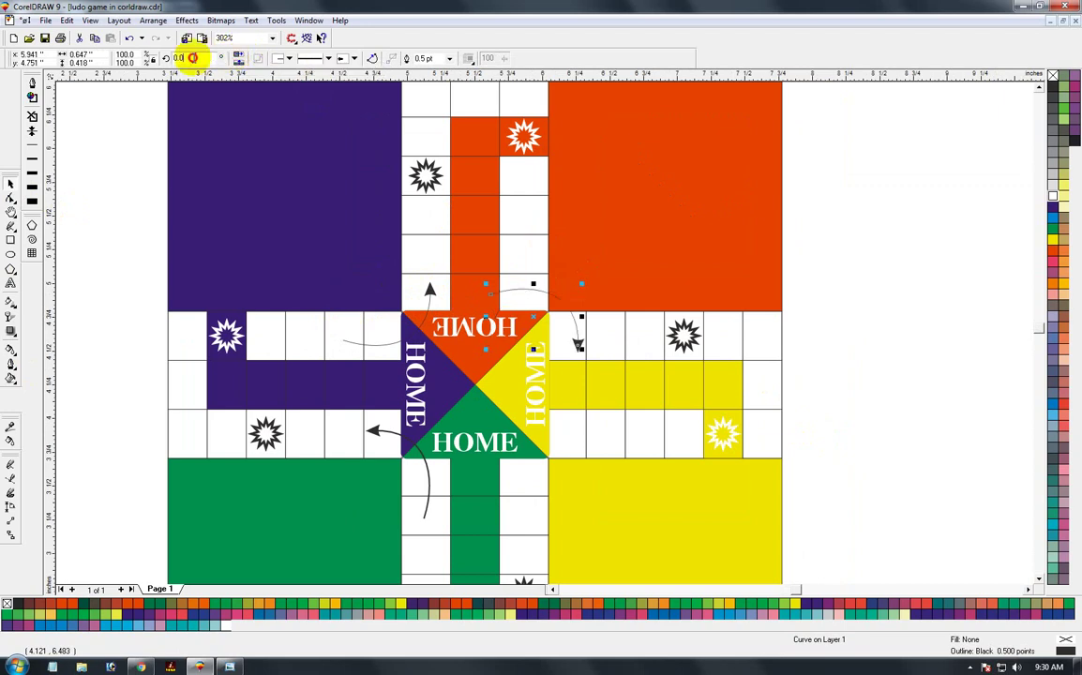
pyautogui.doubleClick(187, 57)
pyautogui.write('90')
pyautogui.press('Return')
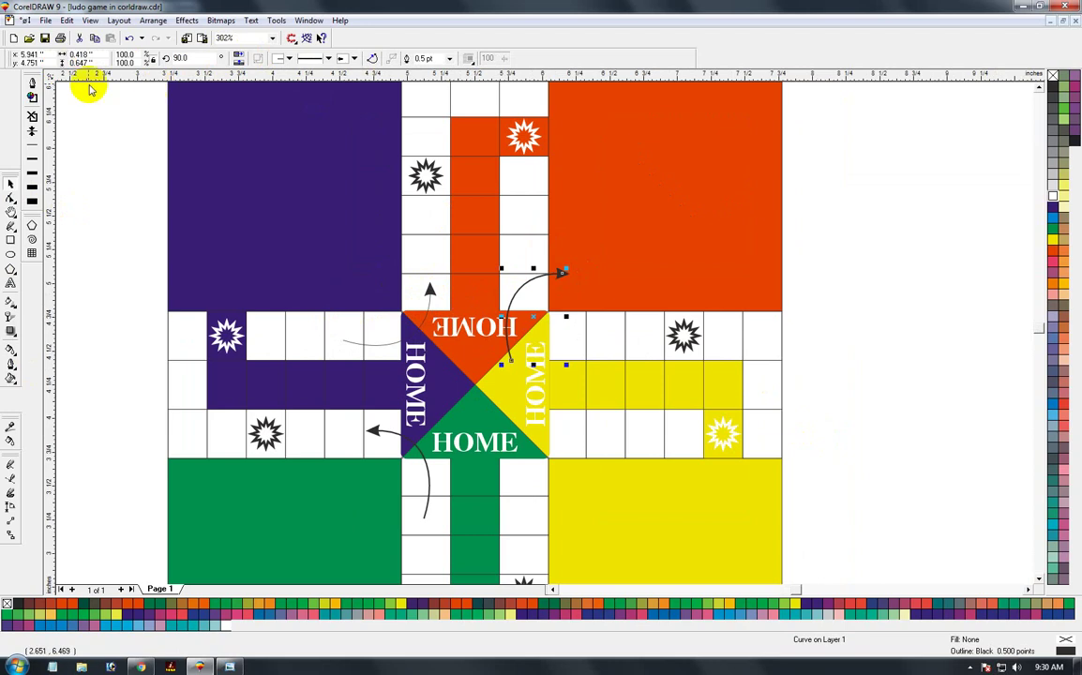
pyautogui.click(238, 57)
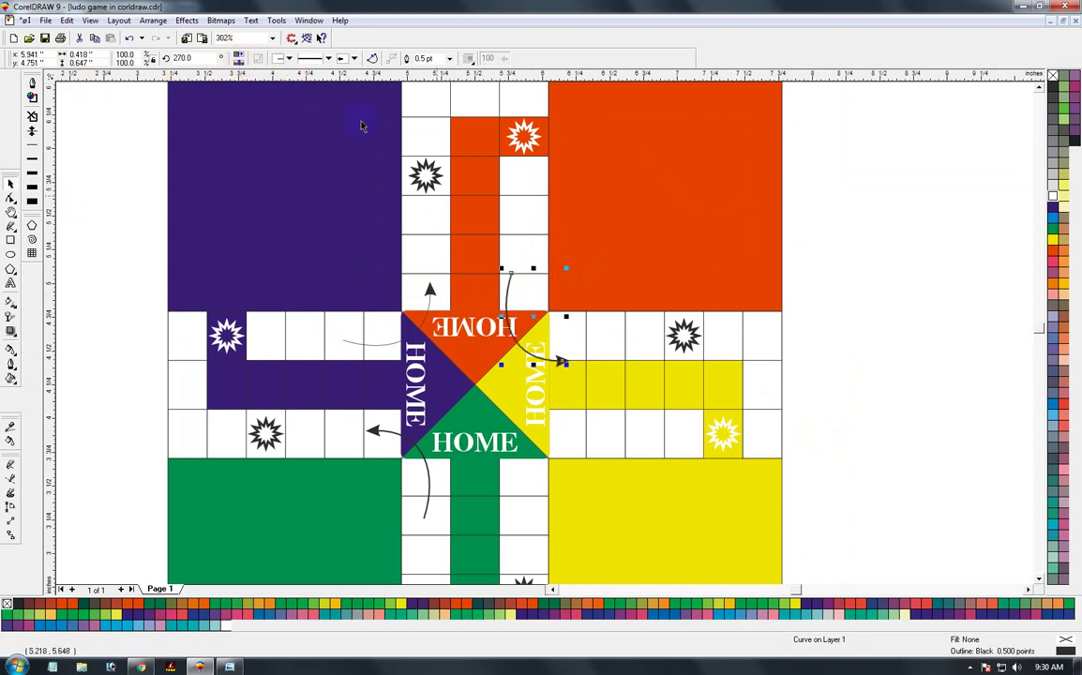
pyautogui.moveTo(537, 312); pyautogui.dragTo(545, 301)
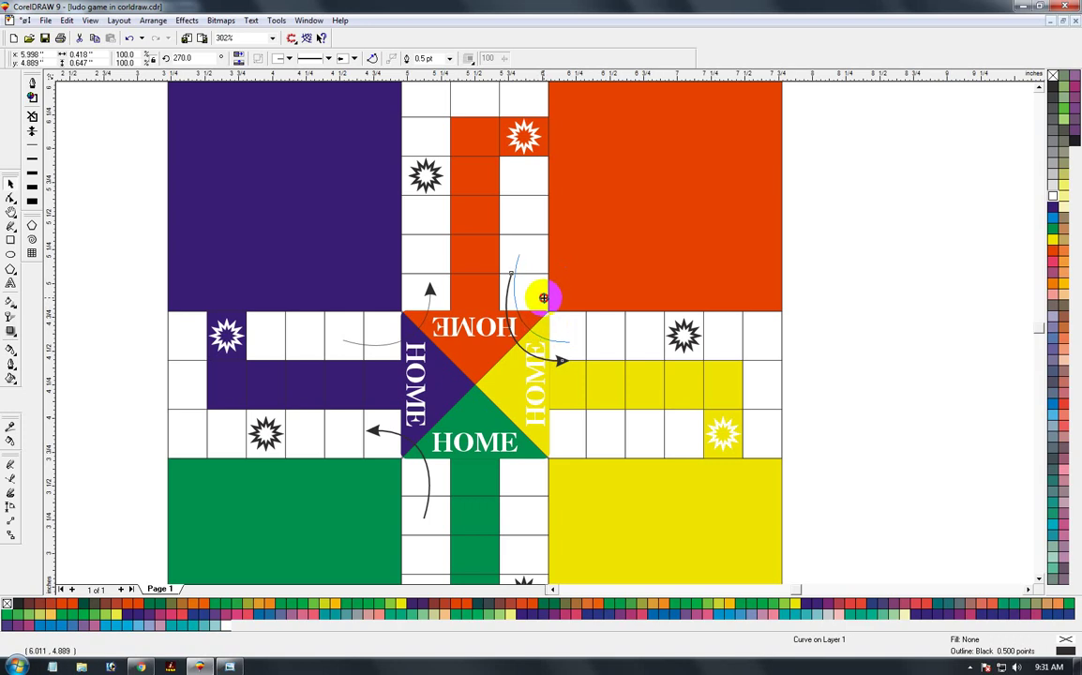
# Step: Copy the upper-right curved arrow straight down to the centre's lower-right corner, at about Y 3.72 inches
pyautogui.moveTo(539, 296); pyautogui.dragTo(537, 462)
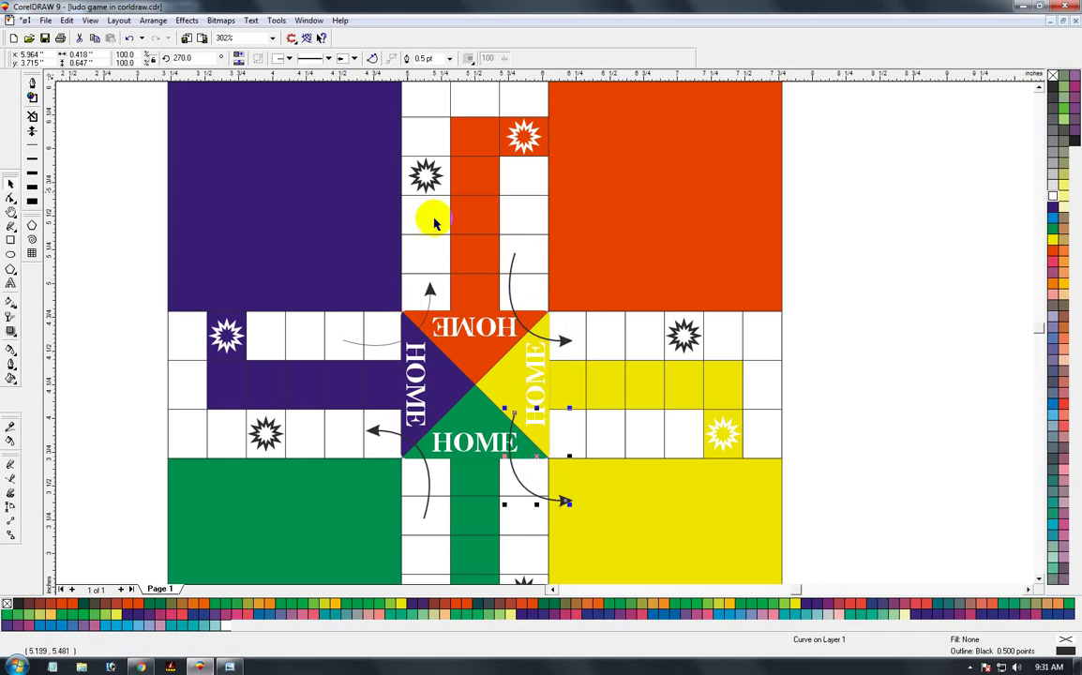
# Step: Try to reorient the lower-right arrow with a horizontal mirror, a 90-degree rotation and a vertical mirror
pyautogui.click(244, 54)
pyautogui.moveTo(210, 59); pyautogui.dragTo(75, 55)
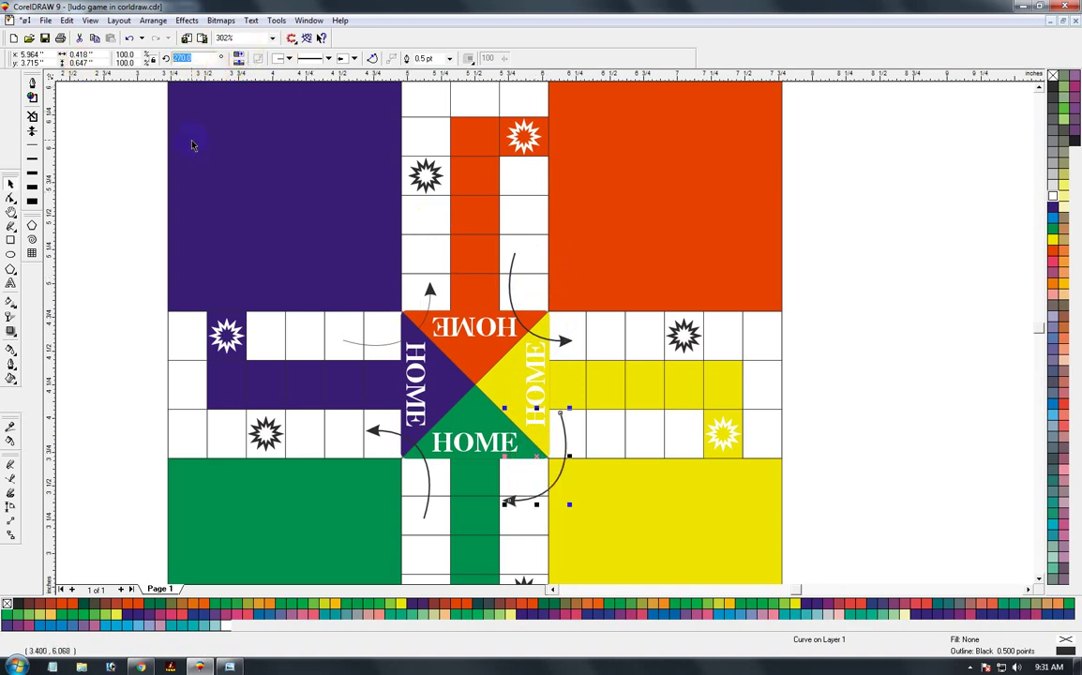
pyautogui.click(460, 326)
pyautogui.write('90')
pyautogui.press('Return')
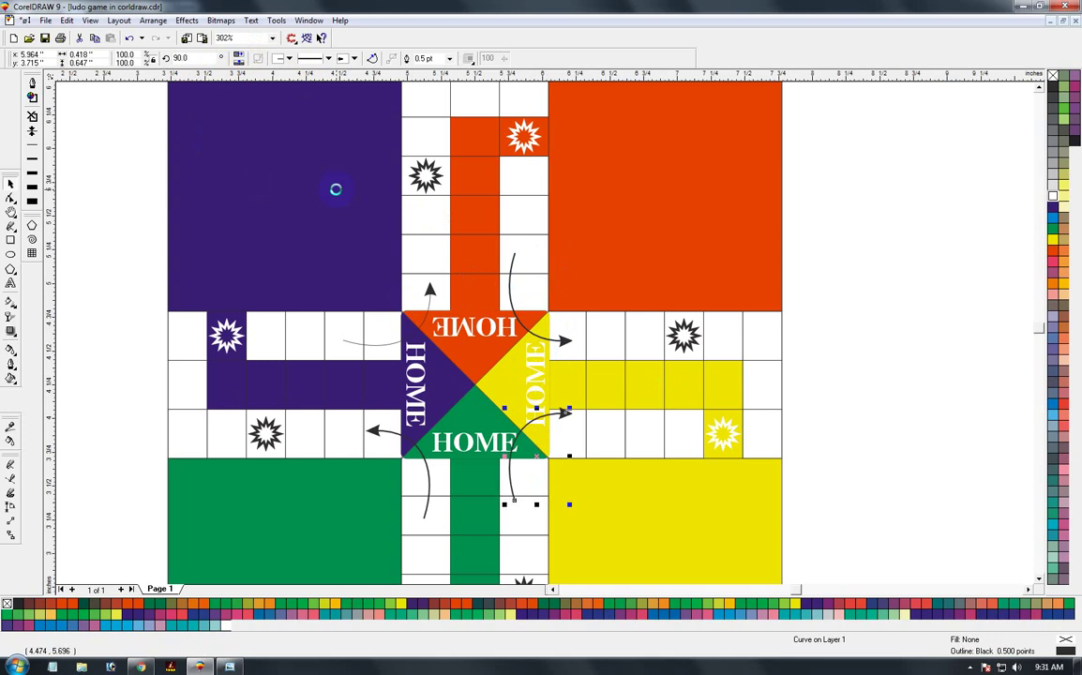
pyautogui.click(238, 62)
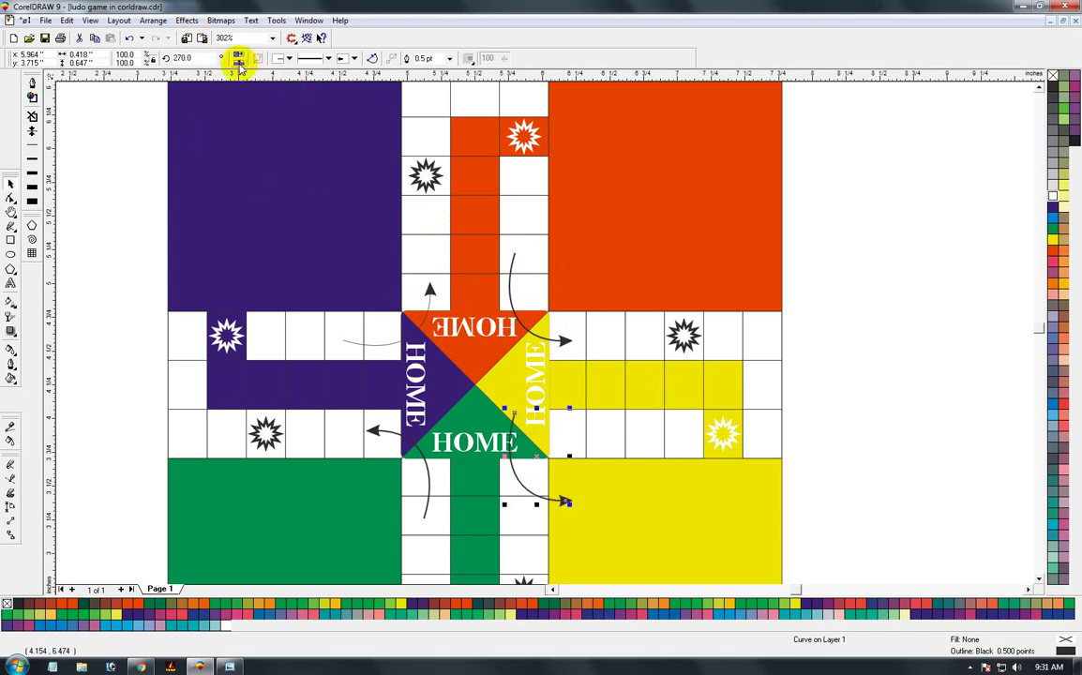
# Step: Set the lower-right arrow's rotation to 180 degrees and move it to about X 6.12, Y 3.74 inches, pointing into the bottom arm
pyautogui.doubleClick(178, 58)
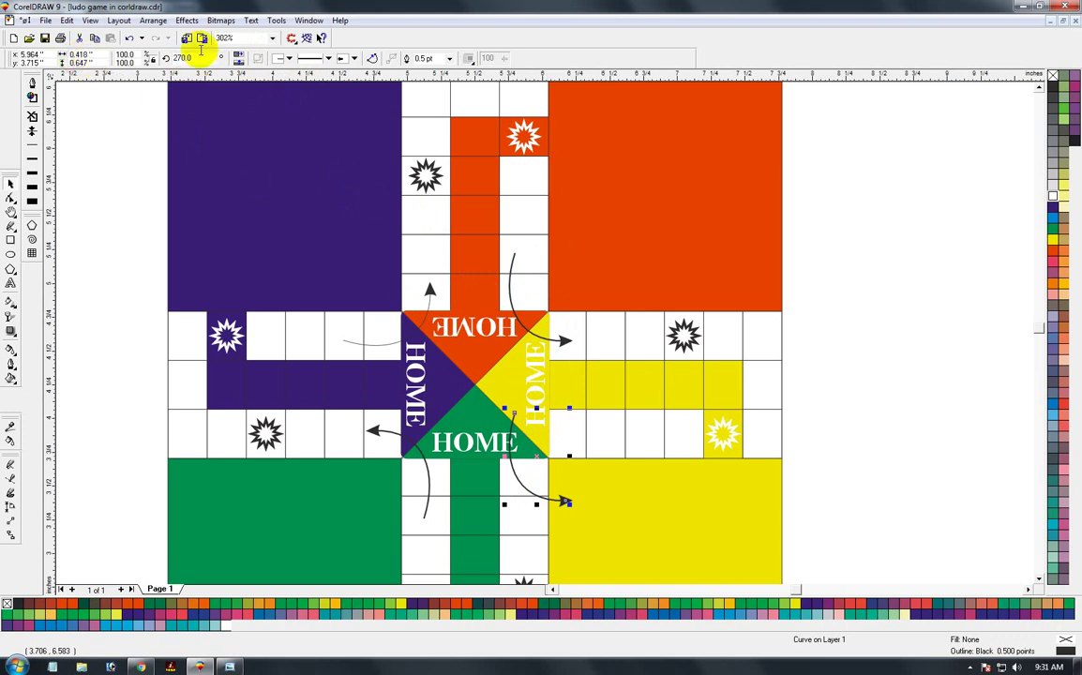
pyautogui.write('180')
pyautogui.press('Return')
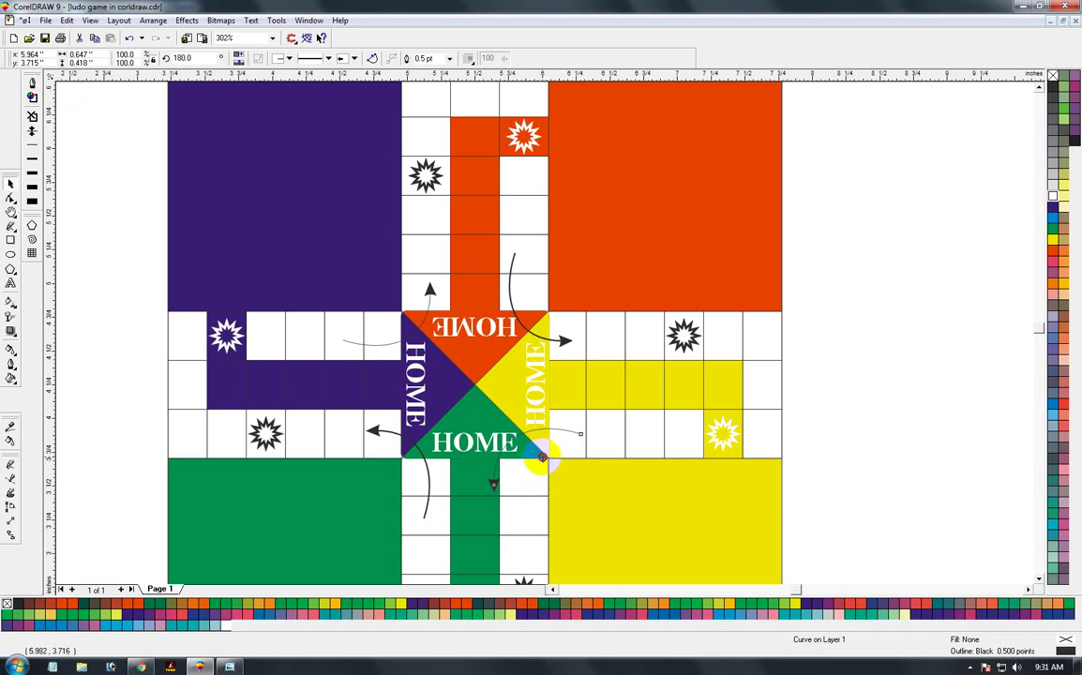
pyautogui.moveTo(542, 457); pyautogui.dragTo(556, 456)
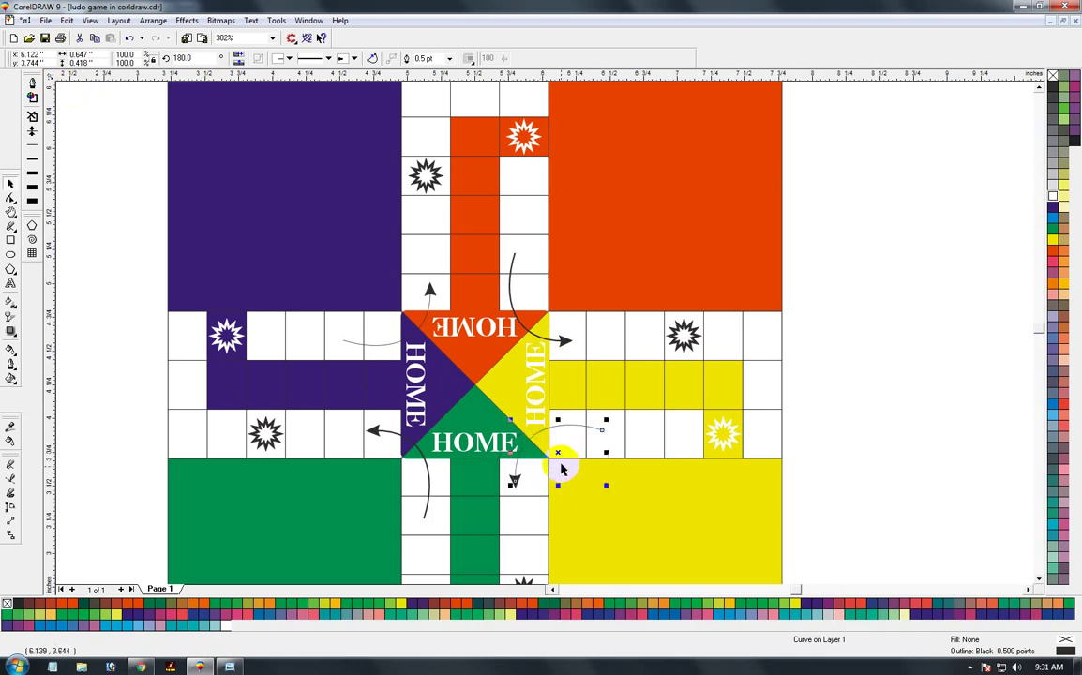
# Step: Examine the finished arrows around the centre and compare the board with the reference board's looping arrows at the arm ends
pyautogui.click(100, 427)
pyautogui.press('F4')
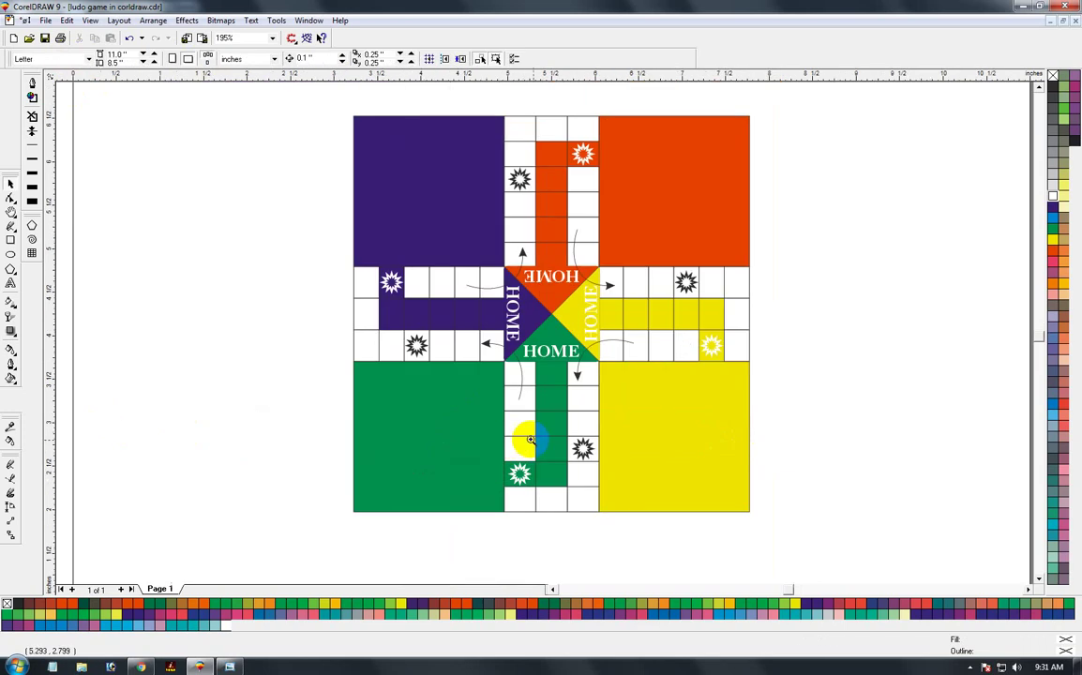
pyautogui.press('F2')
pyautogui.moveTo(463, 217); pyautogui.dragTo(775, 458)
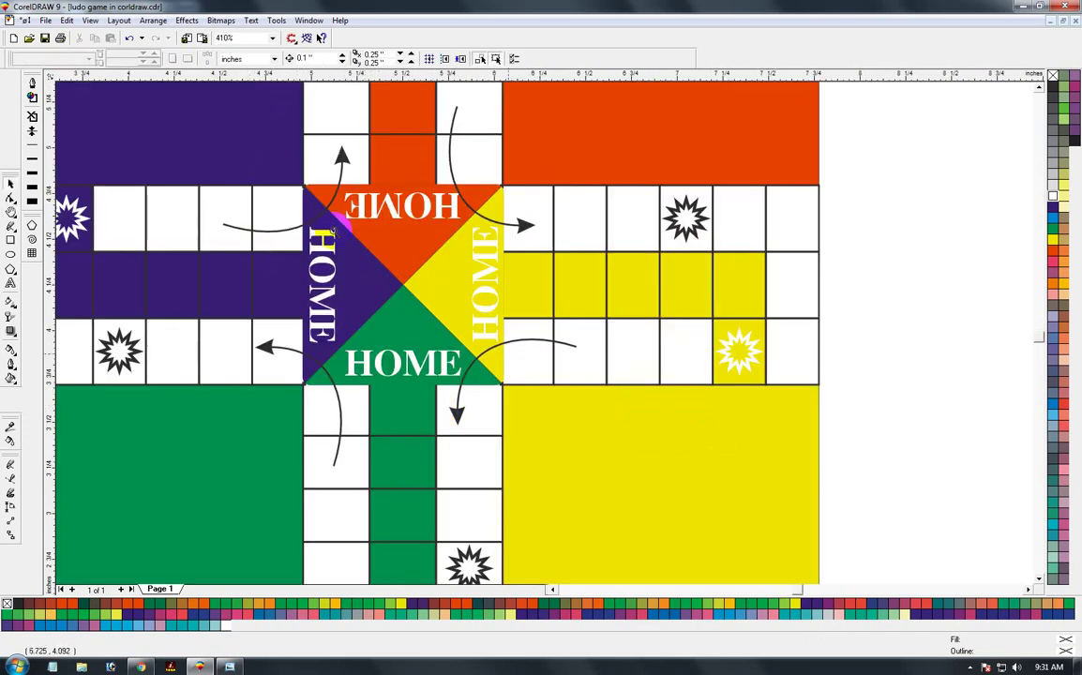
pyautogui.press('F3')
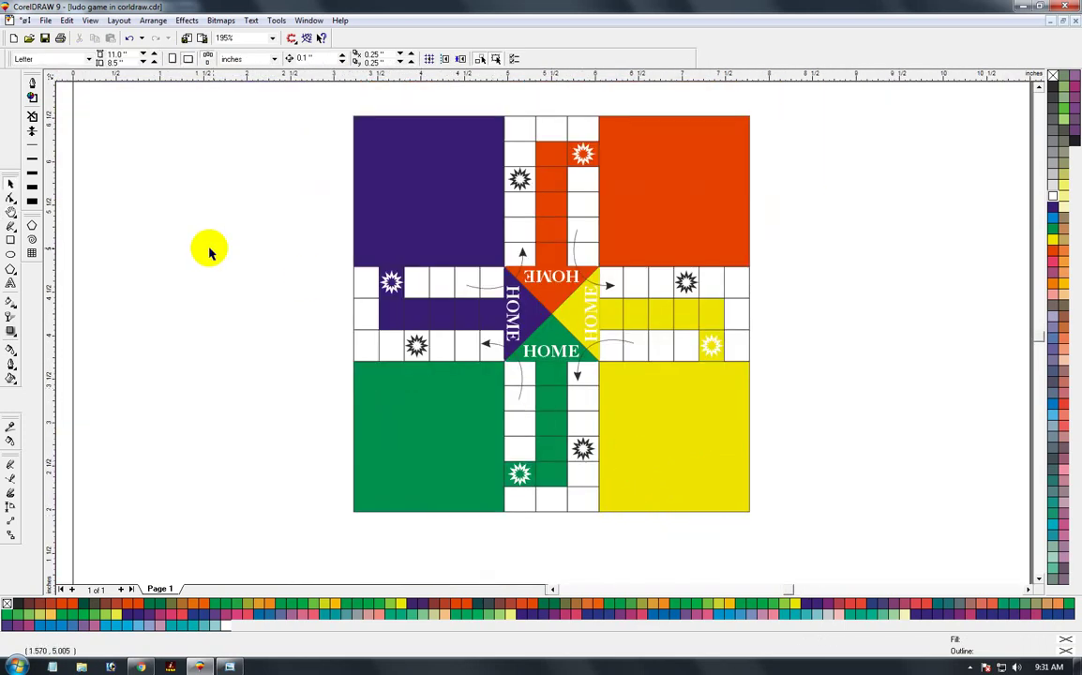
pyautogui.press('F2')
pyautogui.moveTo(267, 95); pyautogui.dragTo(814, 498)
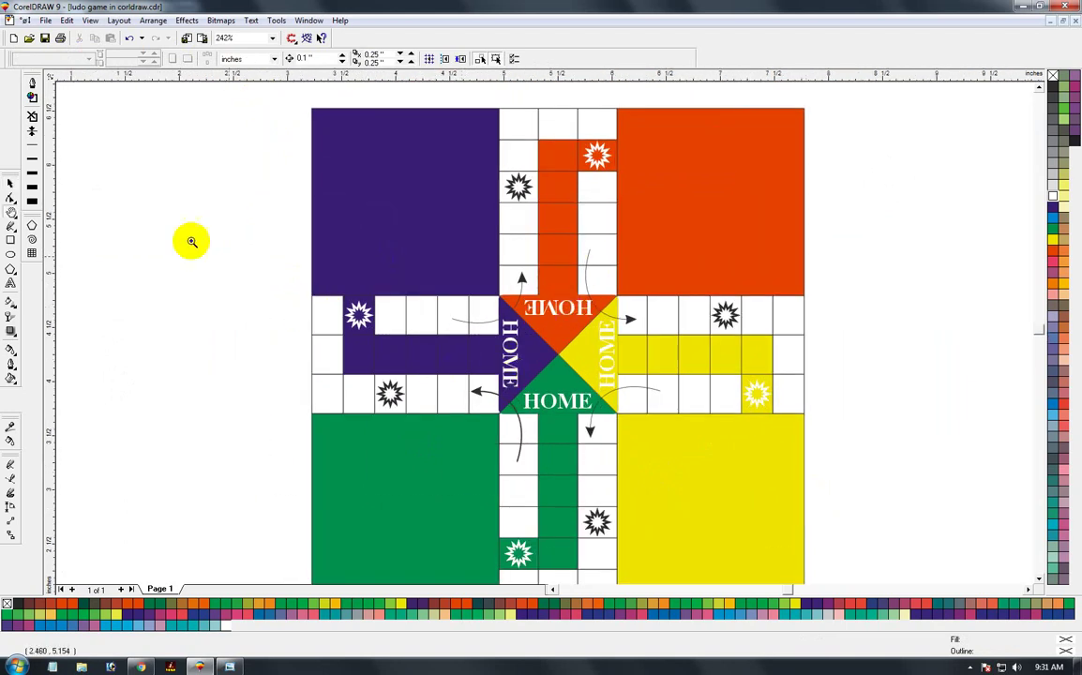
pyautogui.press('F3')
pyautogui.press('F3')
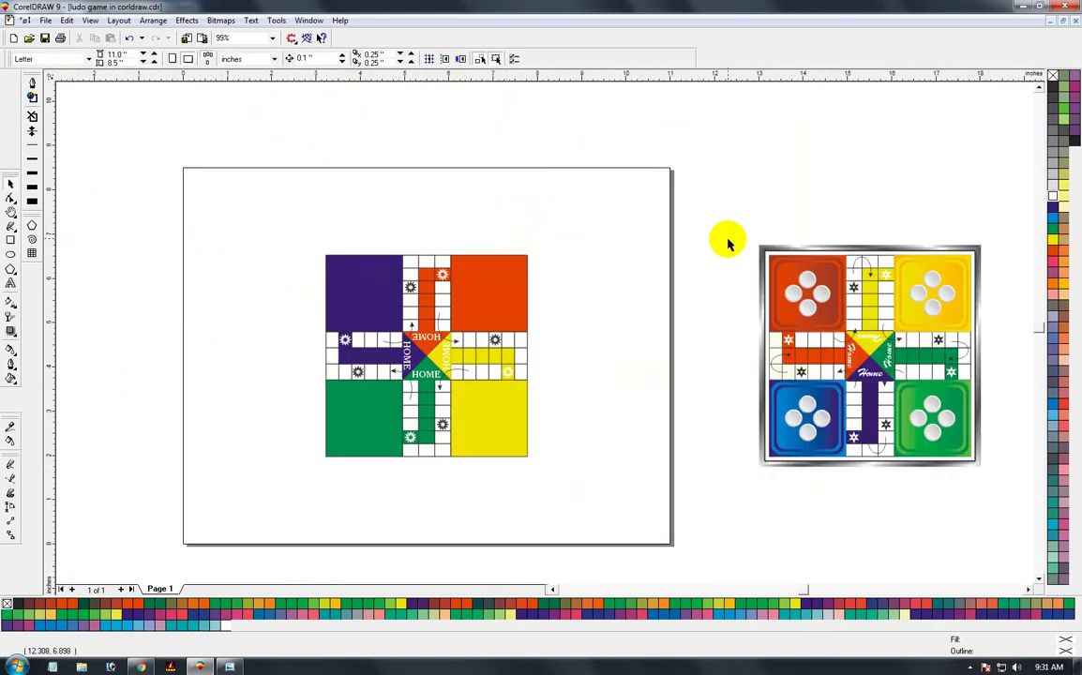
pyautogui.press('F2')
pyautogui.moveTo(796, 222); pyautogui.dragTo(957, 369)
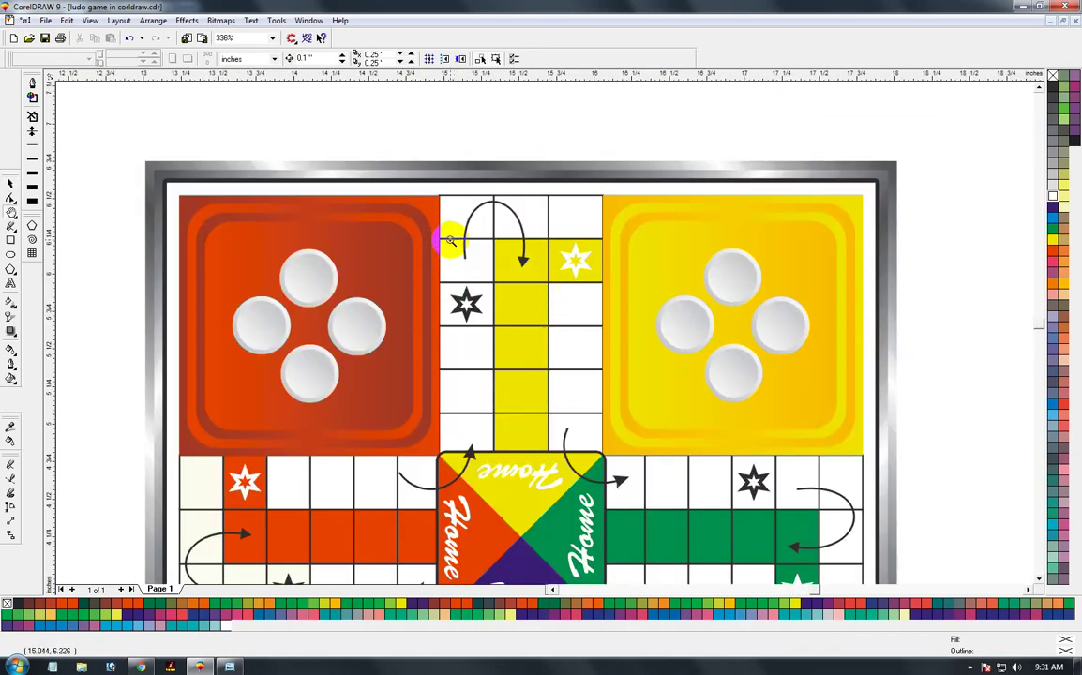
pyautogui.press('F3')
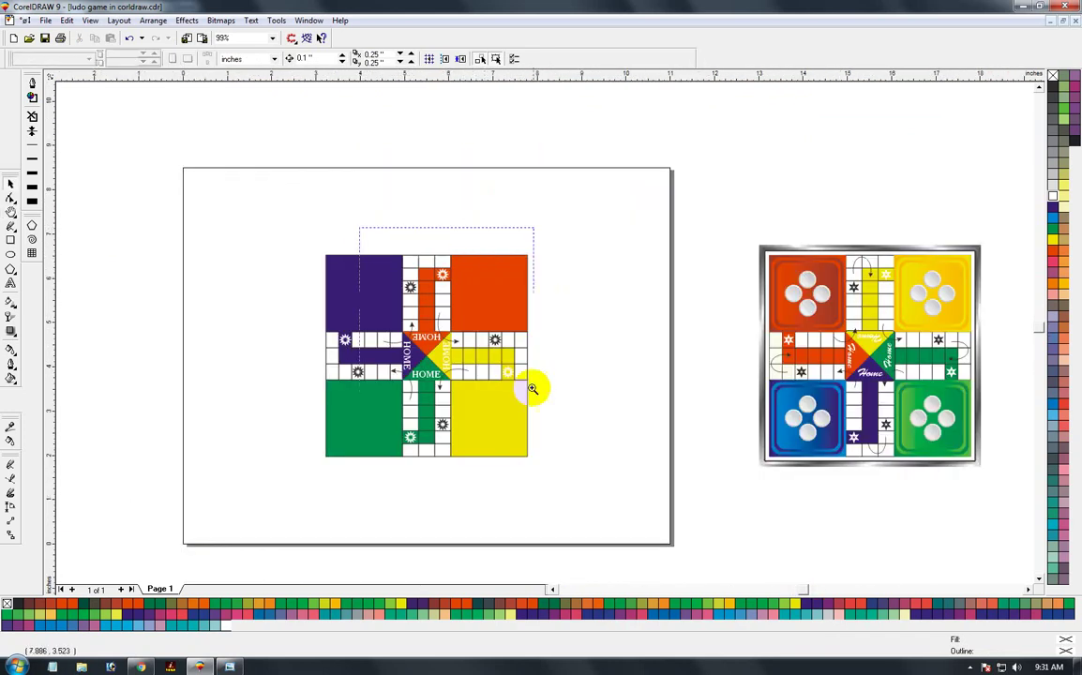
# Step: Draw a straight horizontal line about 0.41 inches long across the left and middle cells of the top arm's second row
pyautogui.moveTo(359, 227); pyautogui.dragTo(531, 388)
pyautogui.moveTo(330, 116); pyautogui.dragTo(653, 289)
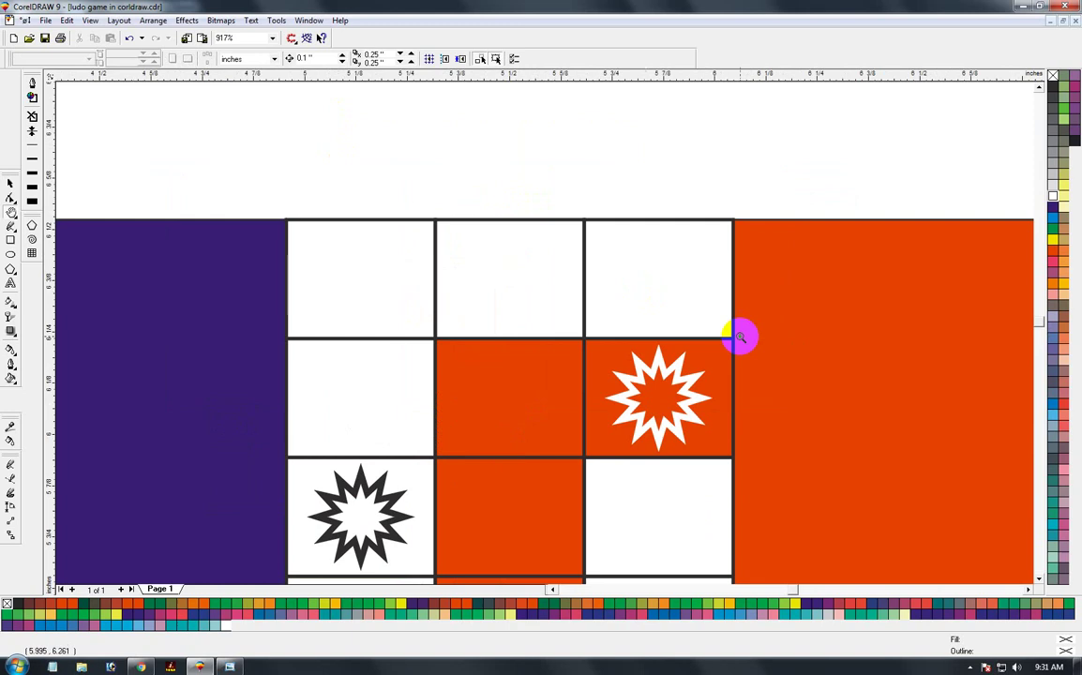
pyautogui.click(11, 228)
pyautogui.moveTo(345, 401)
pyautogui.mouseDown()
pyautogui.moveTo(524, 399)
pyautogui.moveTo(514, 400)
pyautogui.mouseUp()
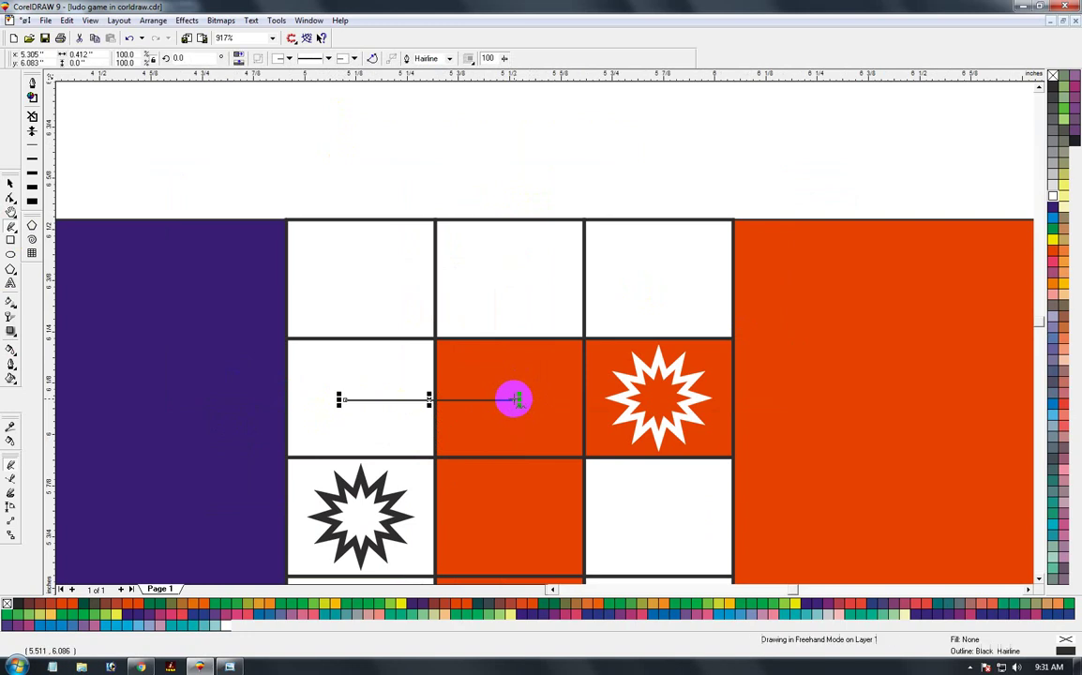
pyautogui.click(10, 184)
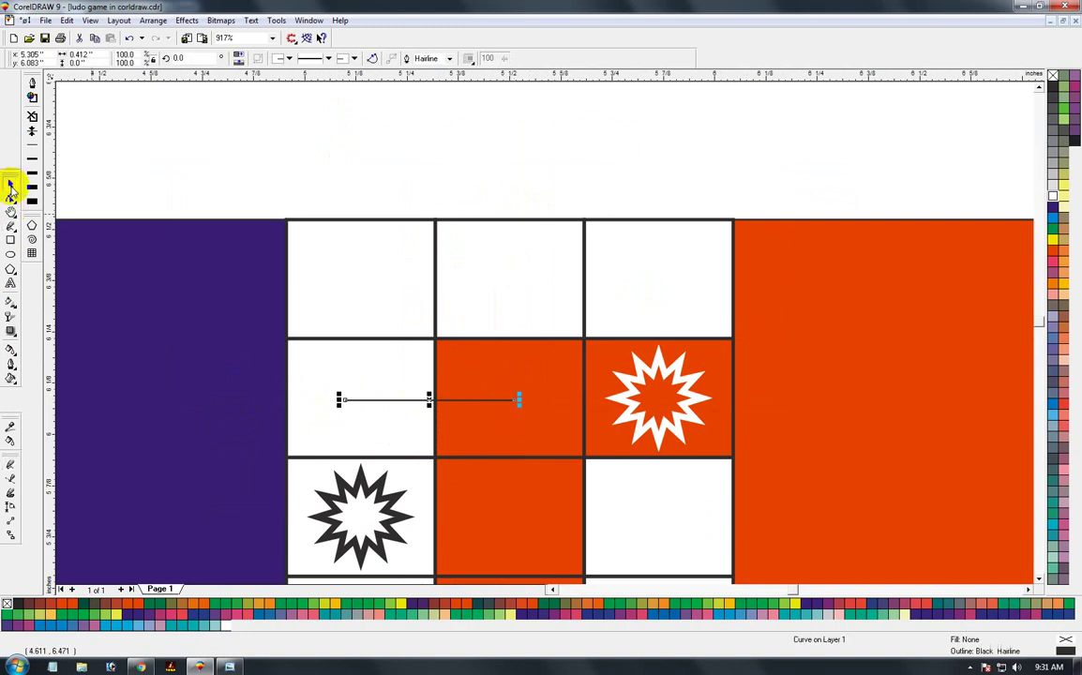
# Step: Convert the line to a curve and bend it upward into an arch about 0.36 inches high
pyautogui.click(10, 197)
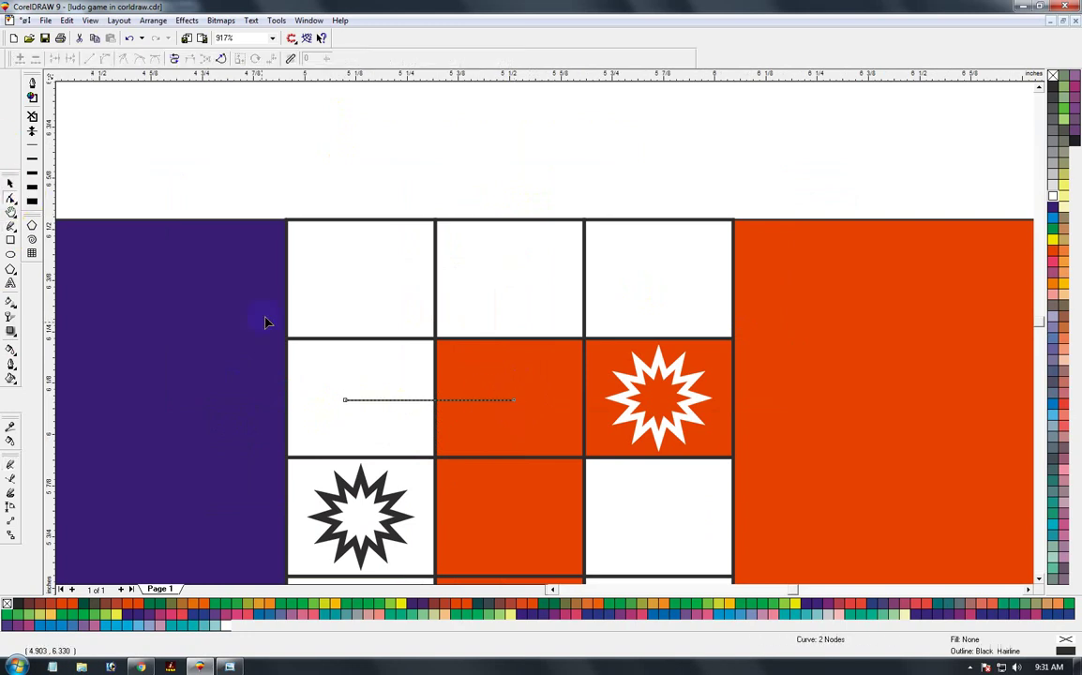
pyautogui.rightClick(431, 401)
pyautogui.click(478, 451)
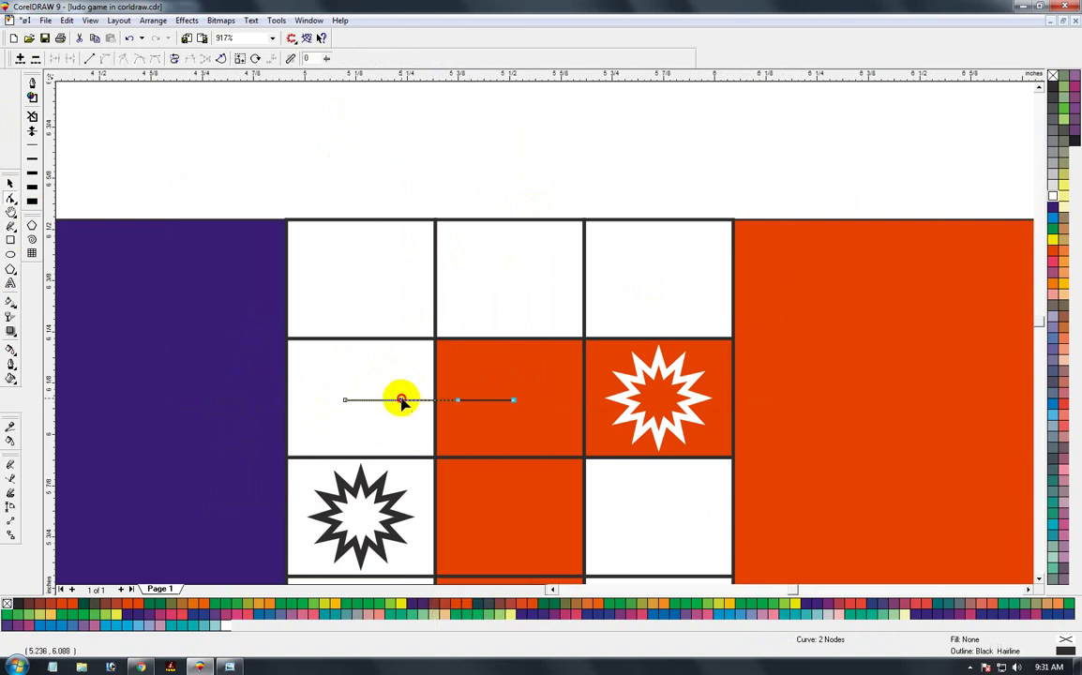
pyautogui.moveTo(401, 401); pyautogui.dragTo(351, 173)
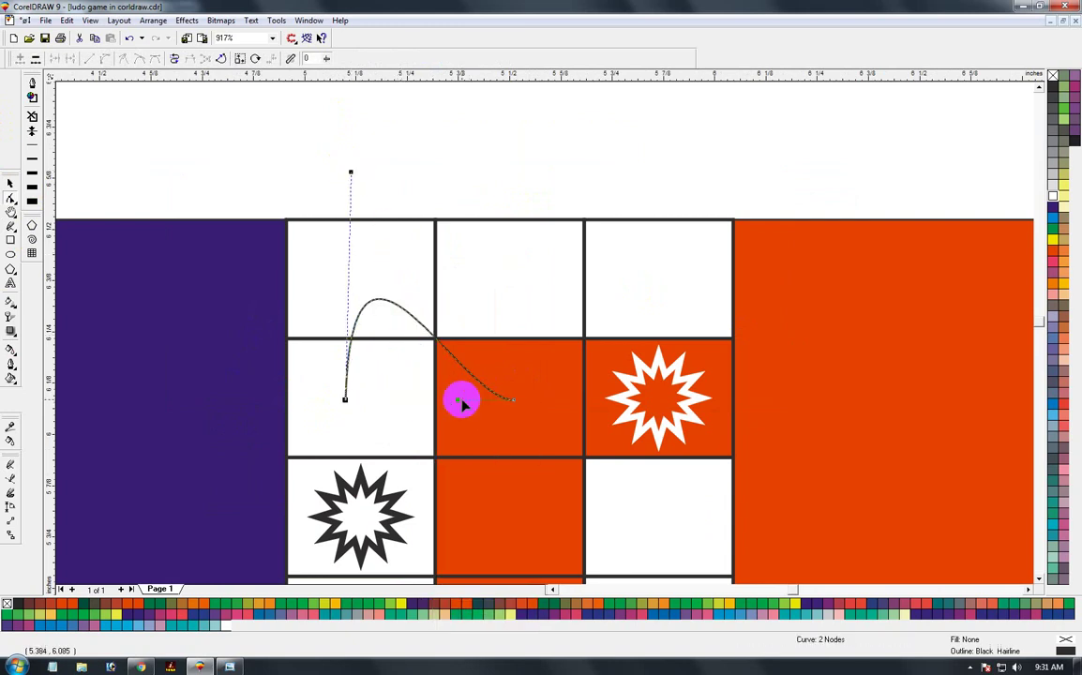
pyautogui.moveTo(459, 402); pyautogui.dragTo(532, 233)
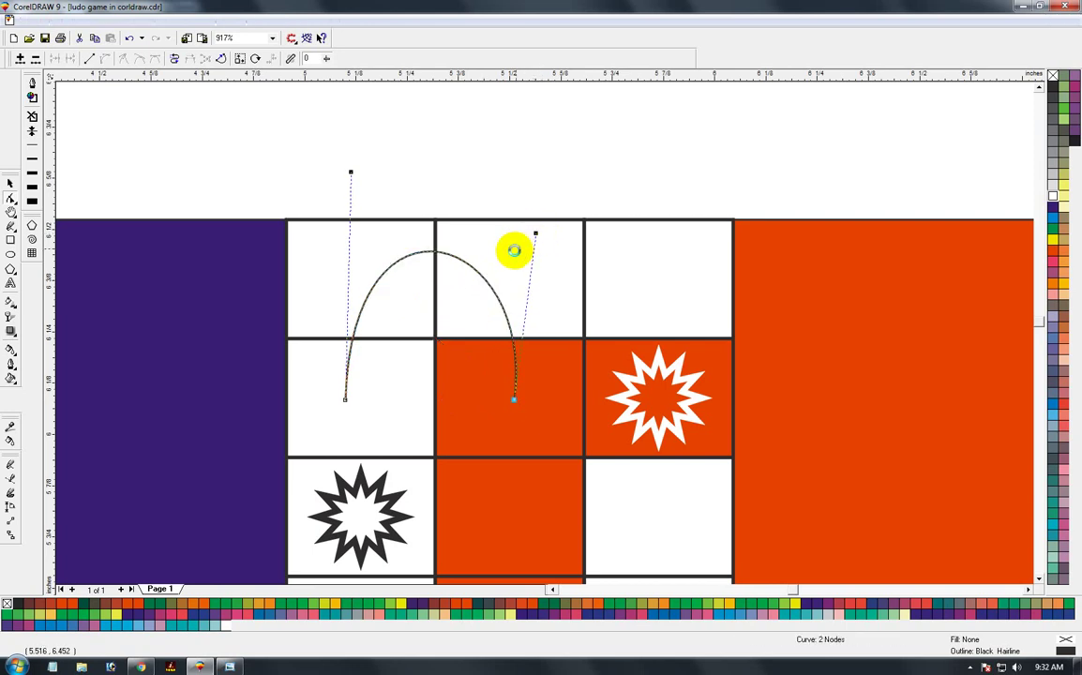
# Step: Give the arch a 0.5-point outline with rounded corners and caps, Behind fill, Scale with image and a solid arrowhead at its end
pyautogui.press('F12')
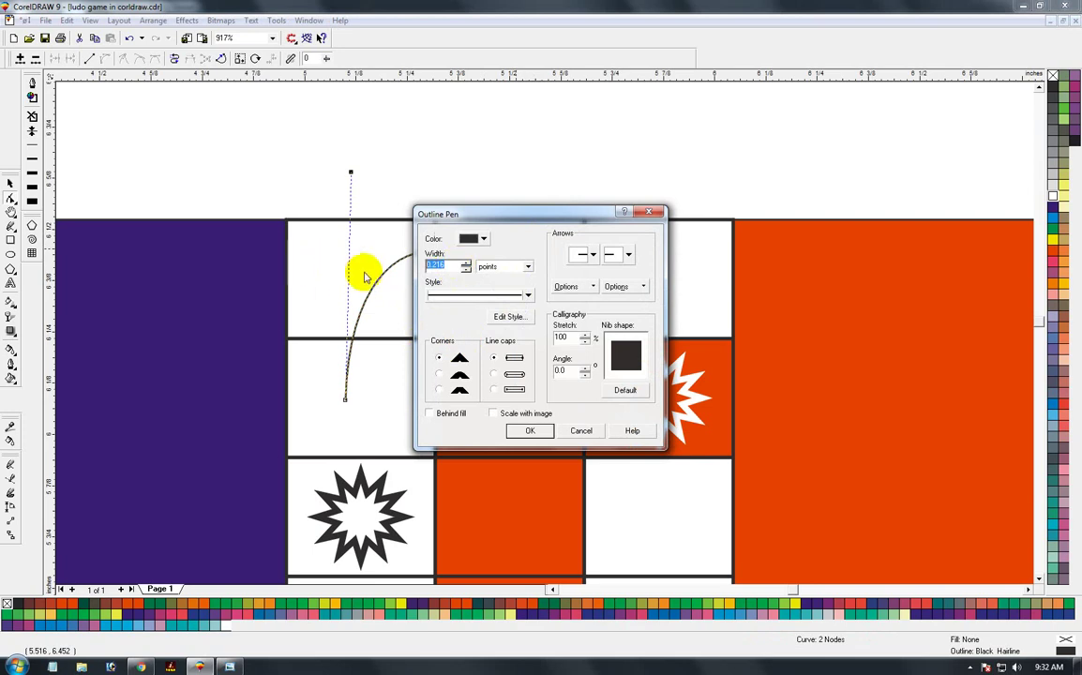
pyautogui.click(438, 373)
pyautogui.click(493, 375)
pyautogui.click(429, 413)
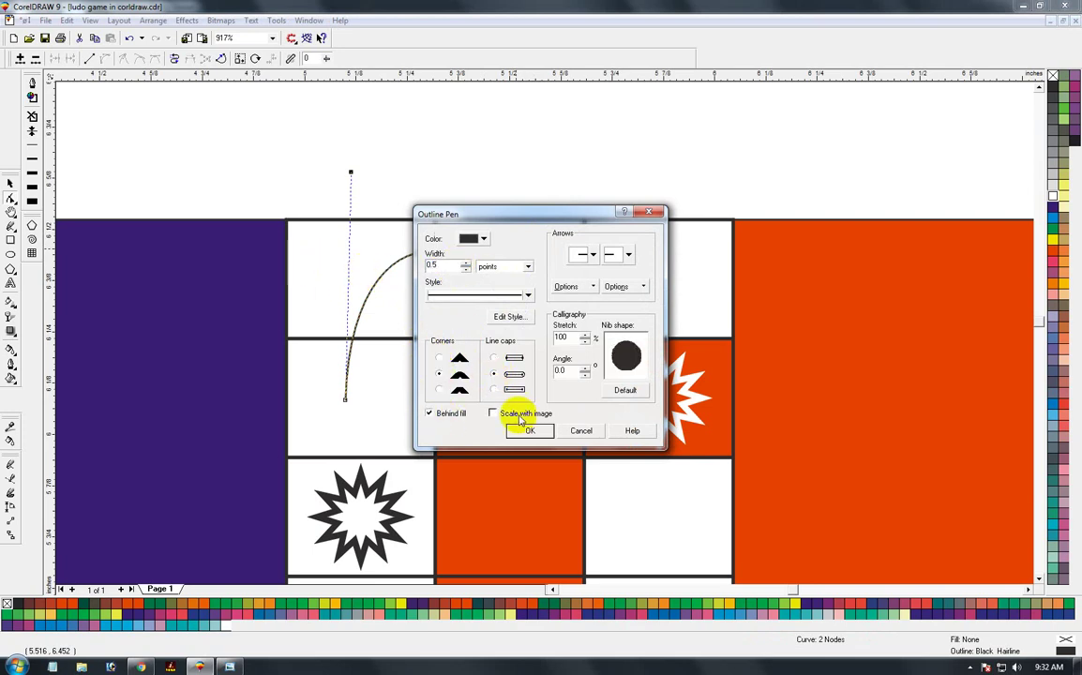
pyautogui.click(493, 414)
pyautogui.click(629, 255)
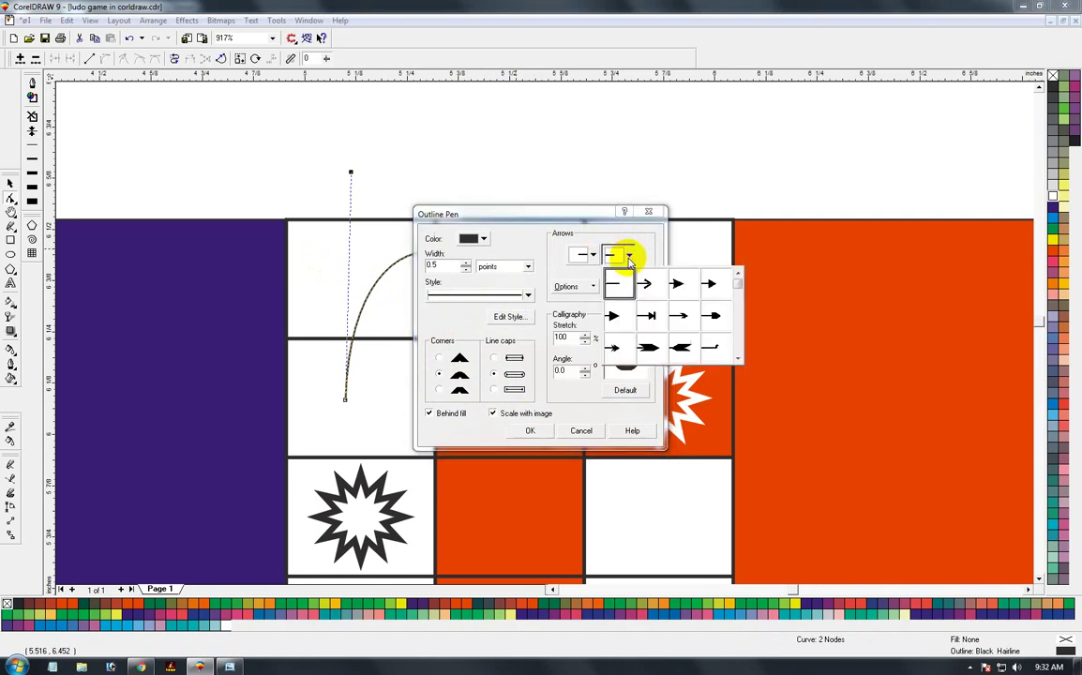
pyautogui.click(676, 284)
pyautogui.click(531, 432)
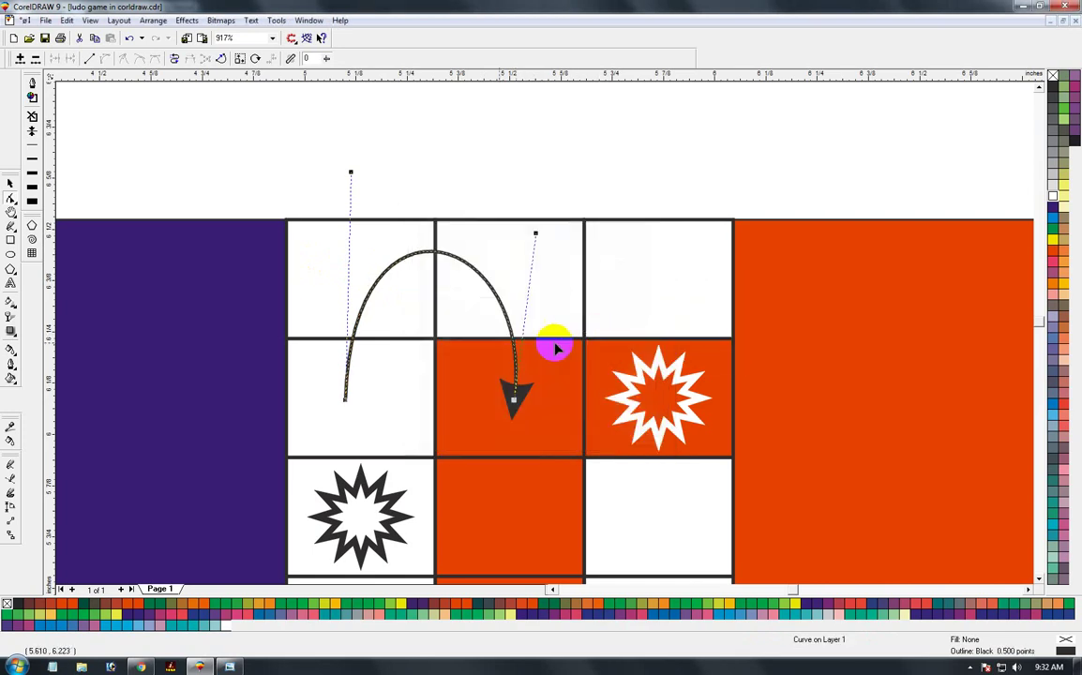
pyautogui.click(11, 183)
# Step: Copy the arched arrow straight down to the bottom edge of the board, at about X 5.31, Y 1.87 inches
pyautogui.press('F3')
pyautogui.press('F3')
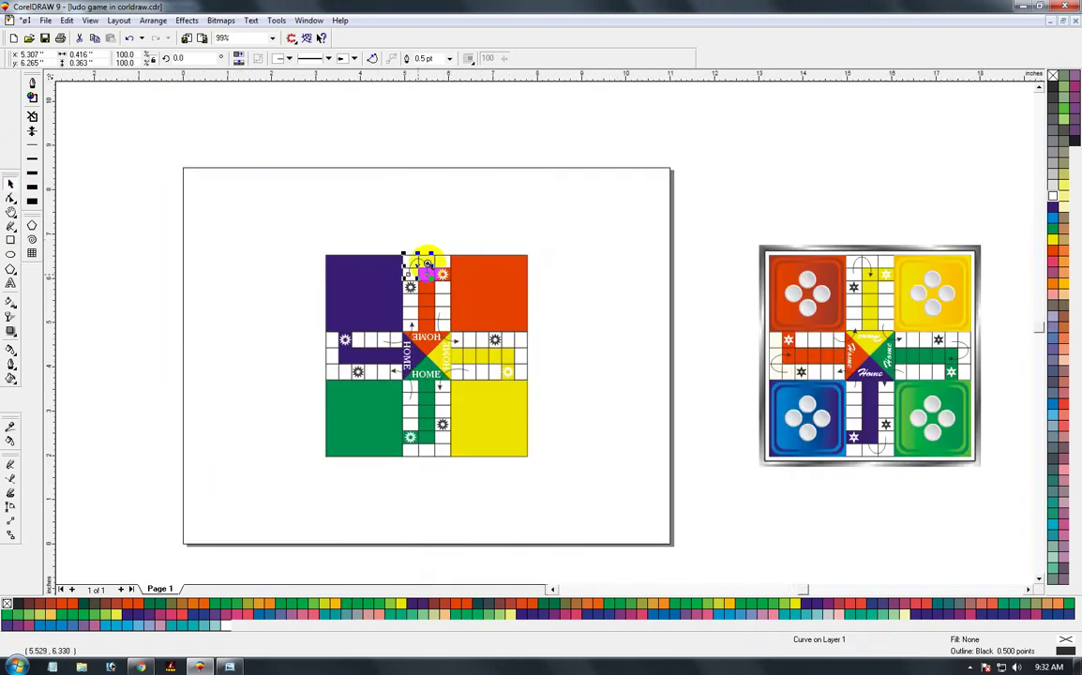
pyautogui.moveTo(330, 222); pyautogui.dragTo(545, 407)
pyautogui.press('F3')
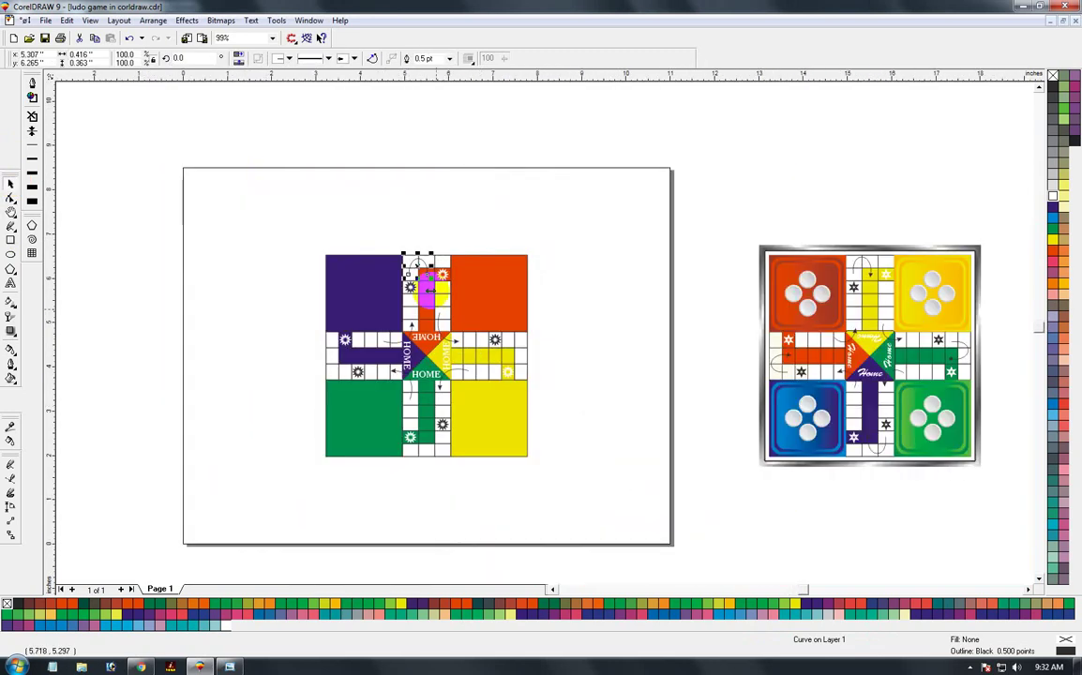
pyautogui.moveTo(417, 266); pyautogui.dragTo(418, 461)
pyautogui.rightClick(418, 462)
# Step: Rotate the copied arrow 180 degrees and move it to about X 5.66, Y 2.22 inches, pointing into the green home path
pyautogui.press('F2')
pyautogui.moveTo(335, 300); pyautogui.dragTo(492, 473)
pyautogui.click(491, 474)
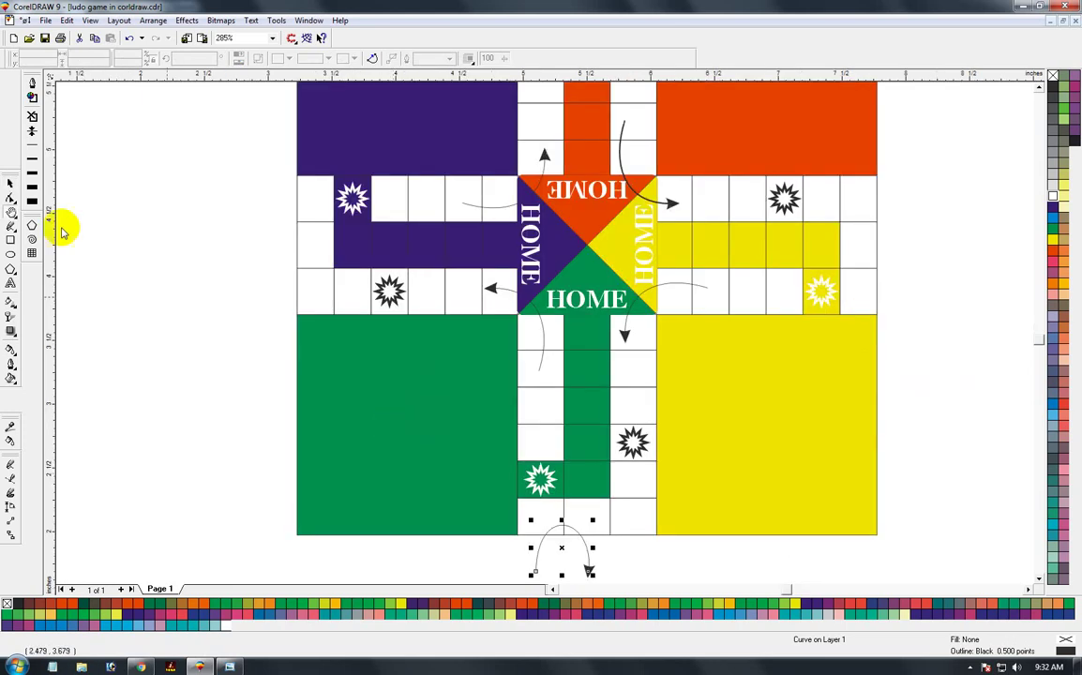
pyautogui.click(10, 181)
pyautogui.click(183, 58)
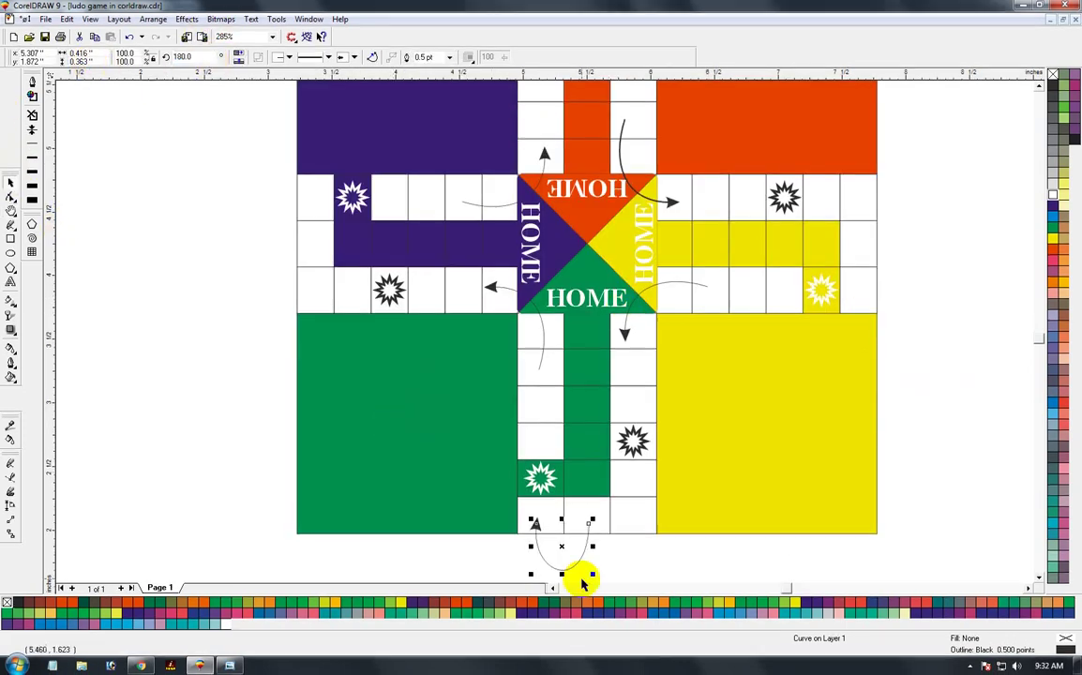
pyautogui.moveTo(550, 543); pyautogui.dragTo(611, 501)
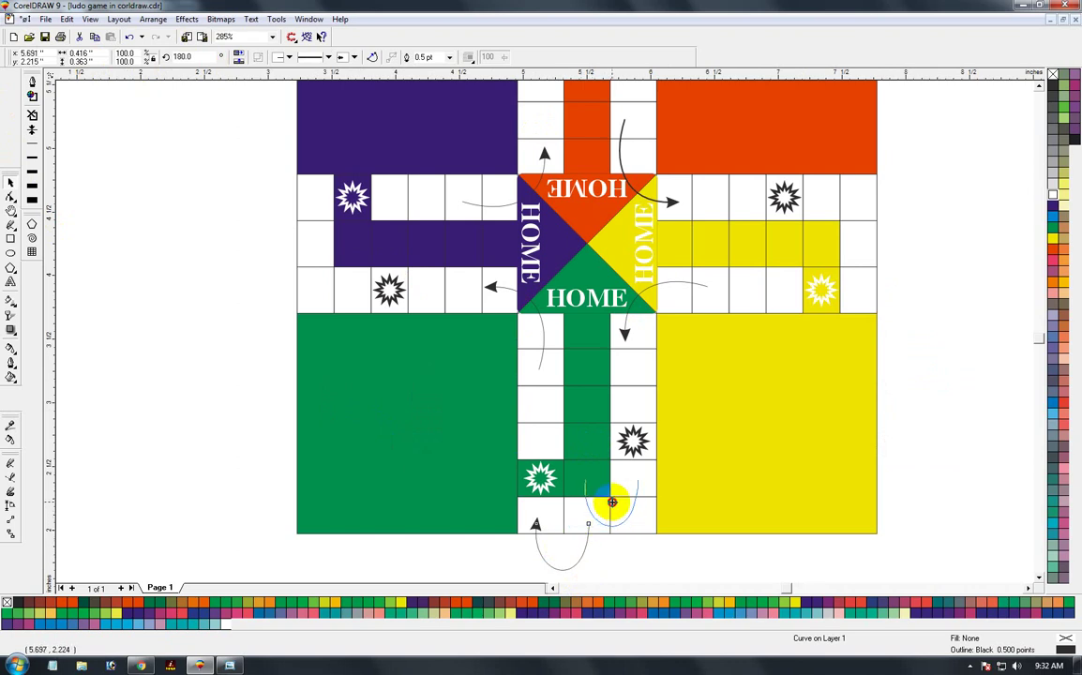
pyautogui.click(608, 502)
# Step: Copy the top arm's arched arrow to the outer end of the right arm, at about X 7.54, Y 4.15 inches
pyautogui.press('F3')
pyautogui.press('F2')
pyautogui.moveTo(296, 220); pyautogui.dragTo(585, 504)
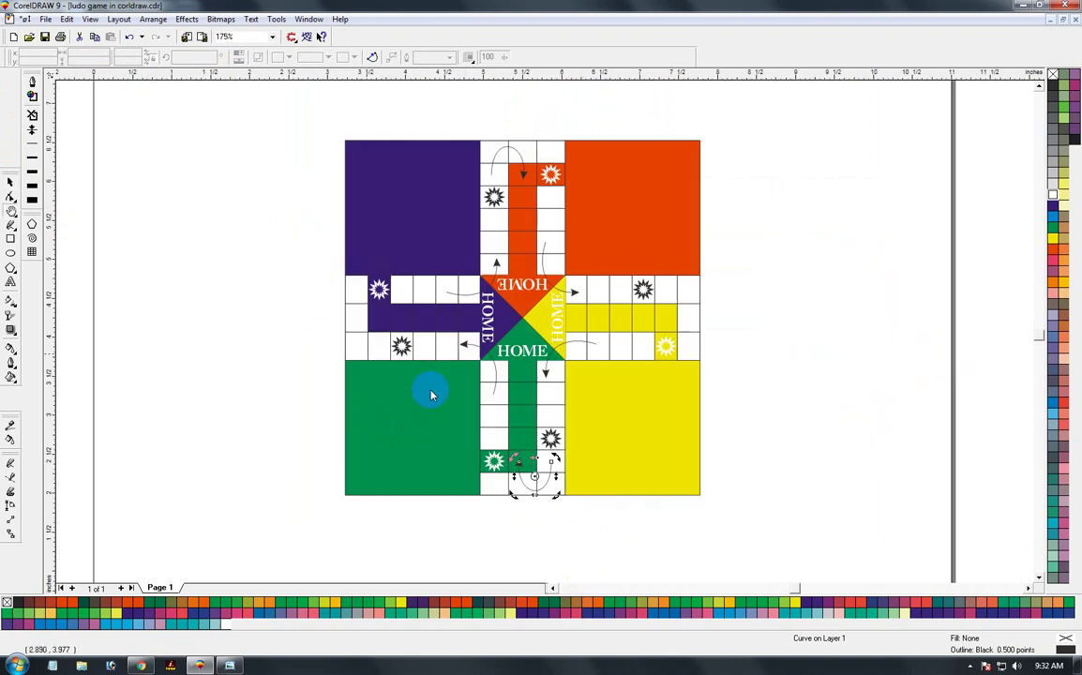
pyautogui.click(10, 183)
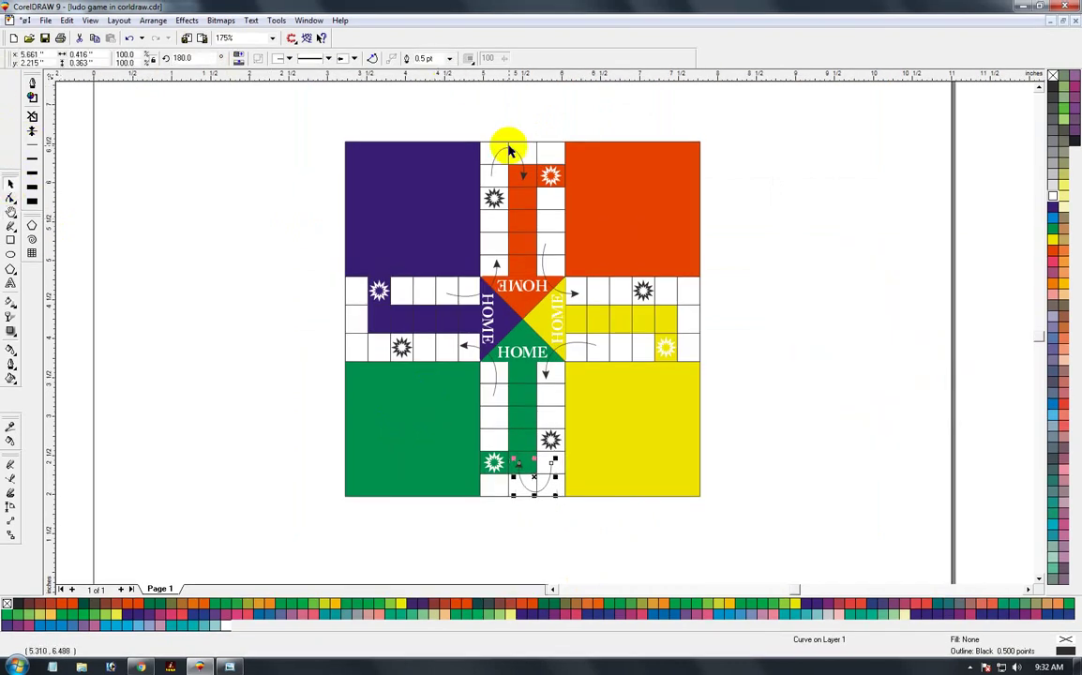
pyautogui.click(510, 152)
pyautogui.moveTo(509, 160); pyautogui.dragTo(688, 326)
# Step: Rotate the right arm's arrow 90 degrees, mirror it horizontally and vertically, and move it to about X 7.52, Y 4.40 inches
pyautogui.press('F2')
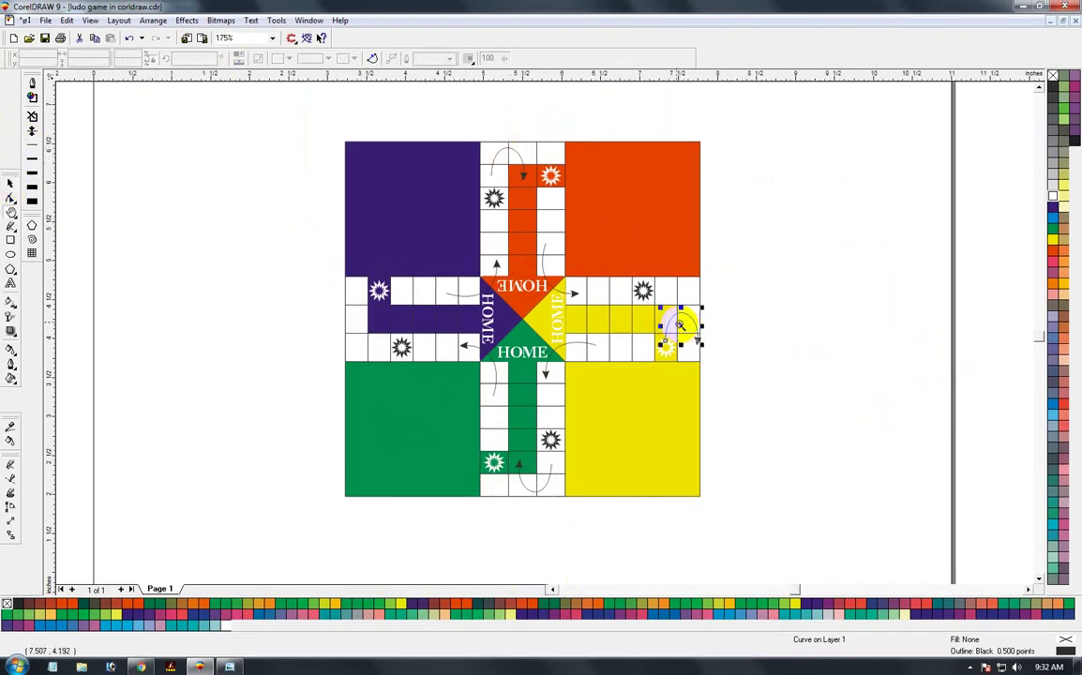
pyautogui.moveTo(788, 406); pyautogui.dragTo(585, 237)
pyautogui.click(7, 186)
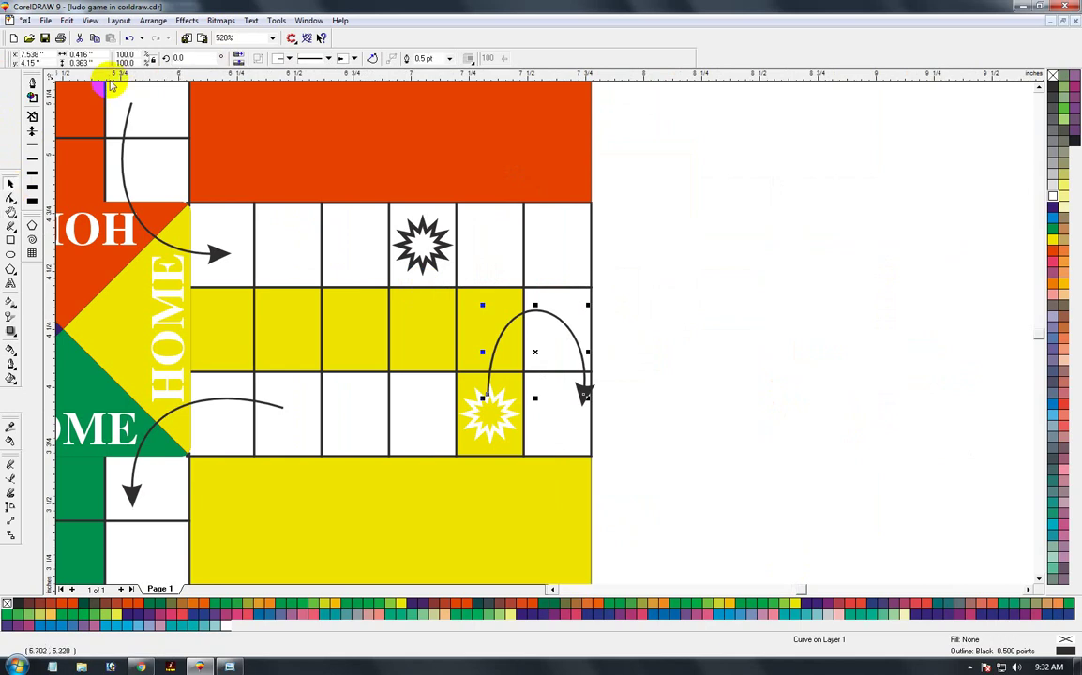
pyautogui.write('90')
pyautogui.press('Return')
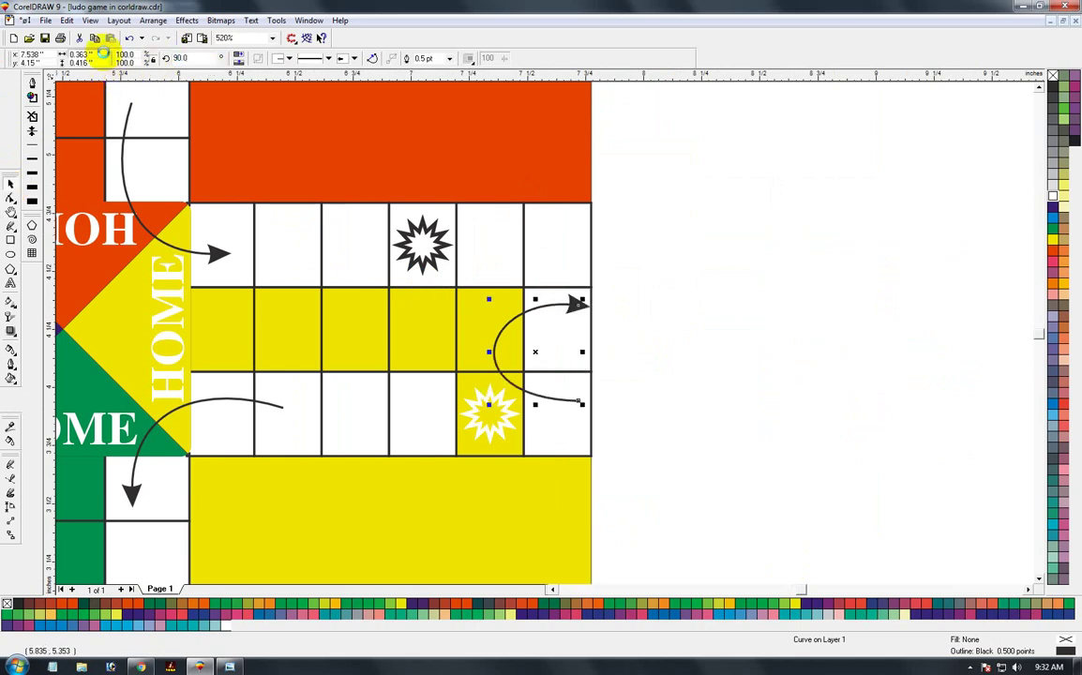
pyautogui.click(238, 58)
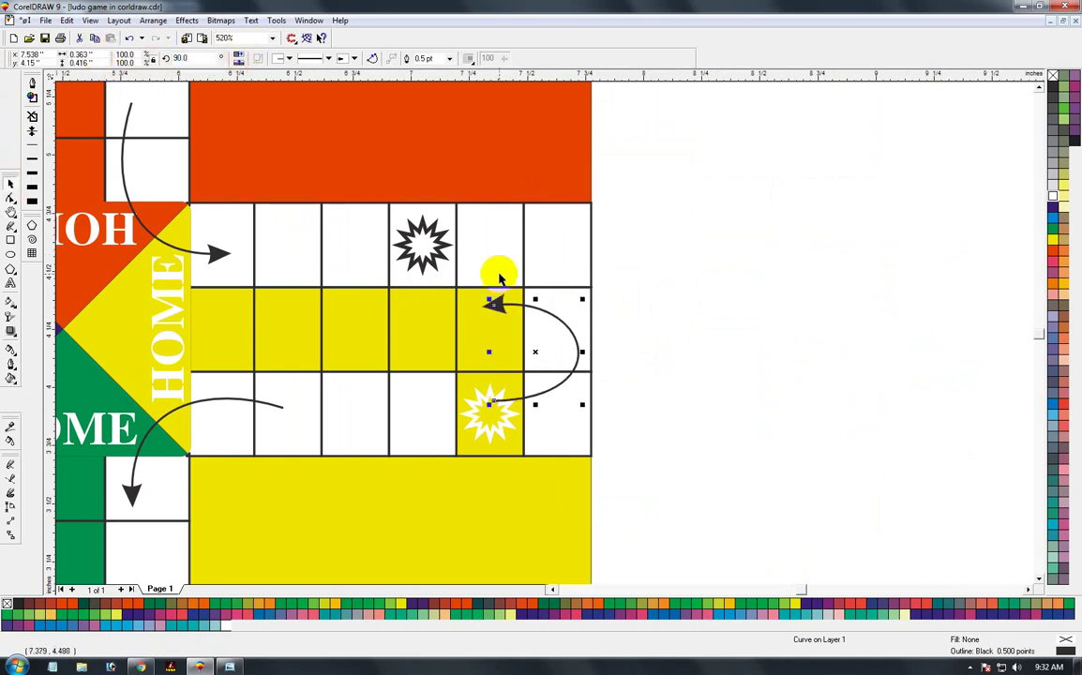
pyautogui.click(238, 64)
pyautogui.moveTo(534, 359); pyautogui.dragTo(529, 298)
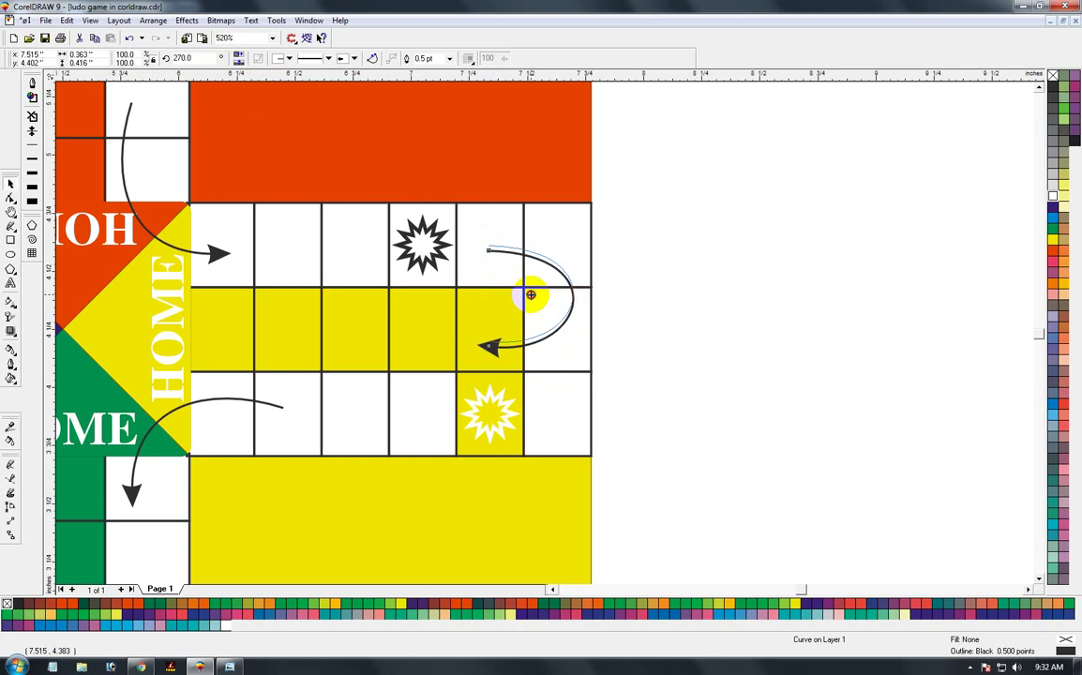
# Step: Copy the right arm's looping arrow horizontally to the blank area left of the board, at about X 2.25, Y 4.40 inches
pyautogui.hotkey('shift', 'F4')
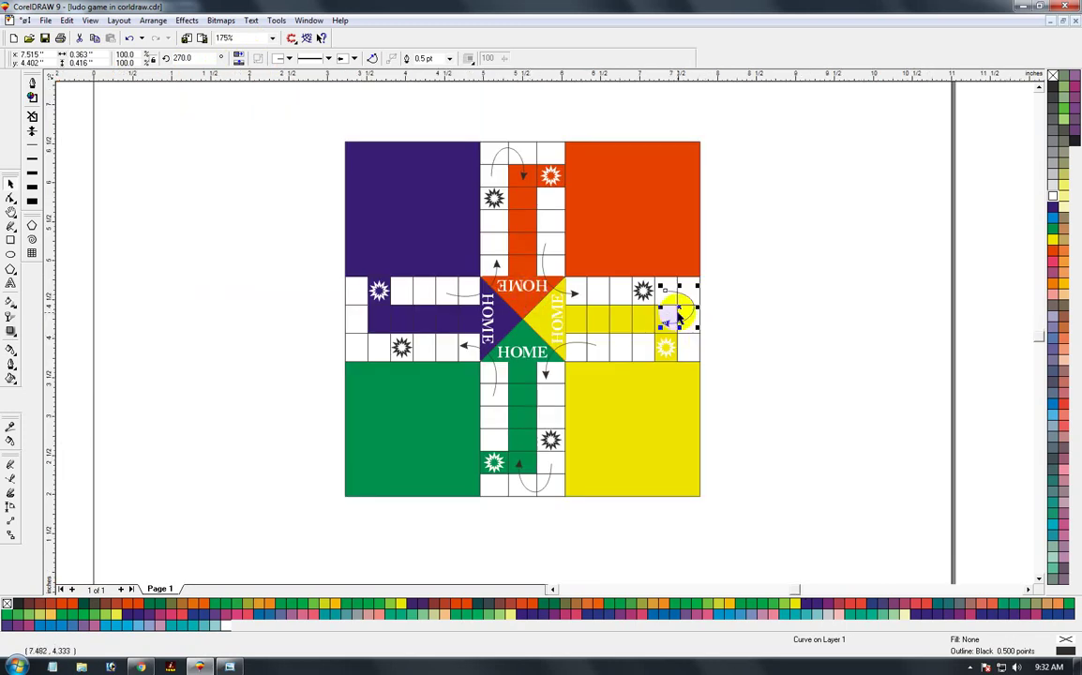
pyautogui.click(731, 314)
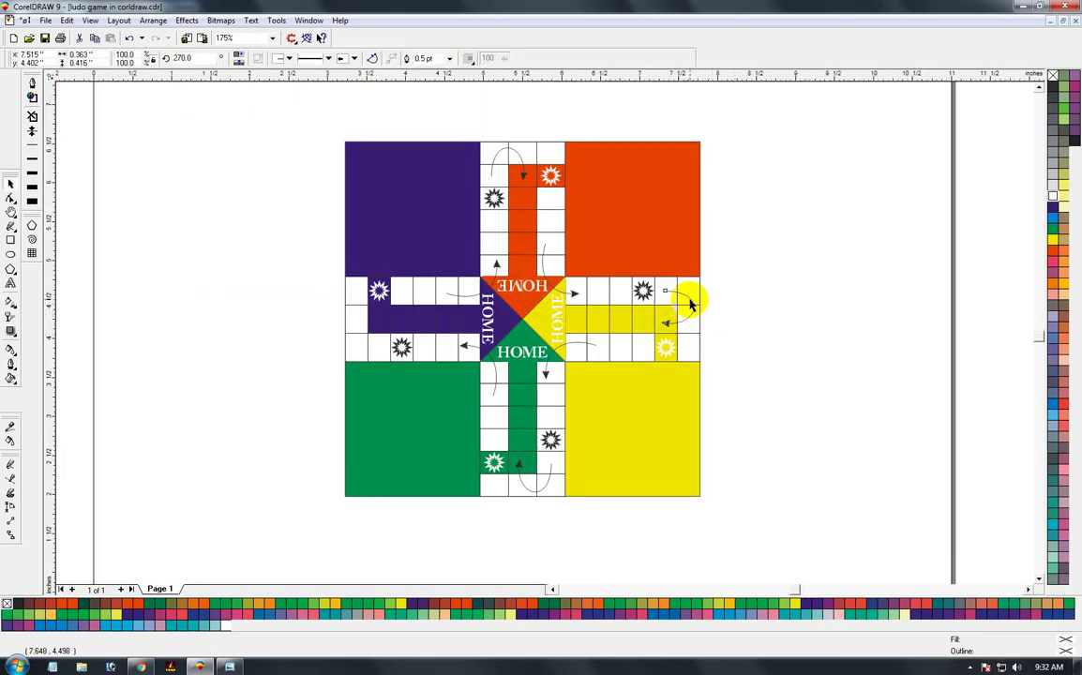
pyautogui.click(675, 321)
pyautogui.moveTo(677, 309); pyautogui.dragTo(269, 305)
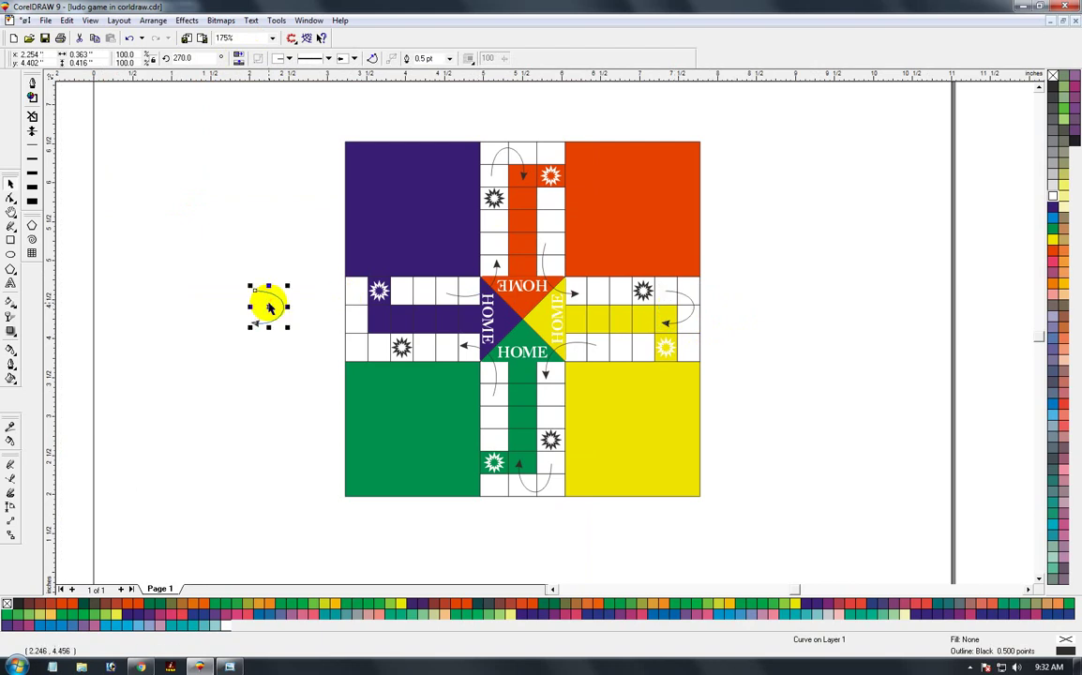
# Step: Mirror the copied looping arrow vertically and horizontally, and move it to the outer end of the left arm, pointing into the purple path
pyautogui.press('F2')
pyautogui.moveTo(233, 268); pyautogui.dragTo(463, 372)
pyautogui.click(8, 183)
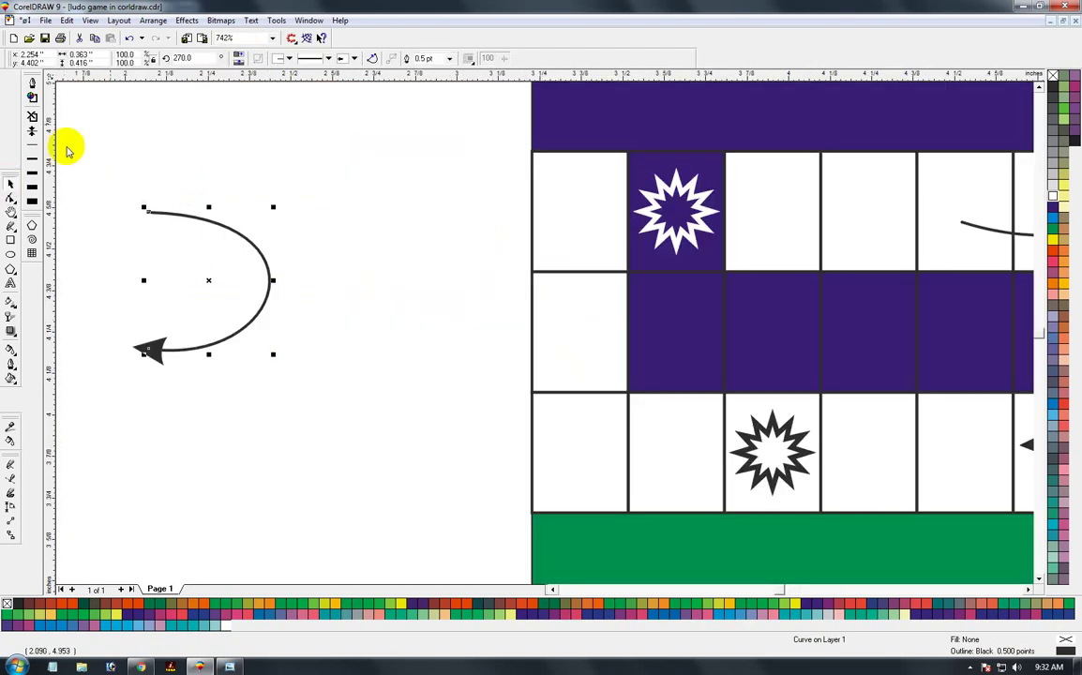
pyautogui.click(238, 63)
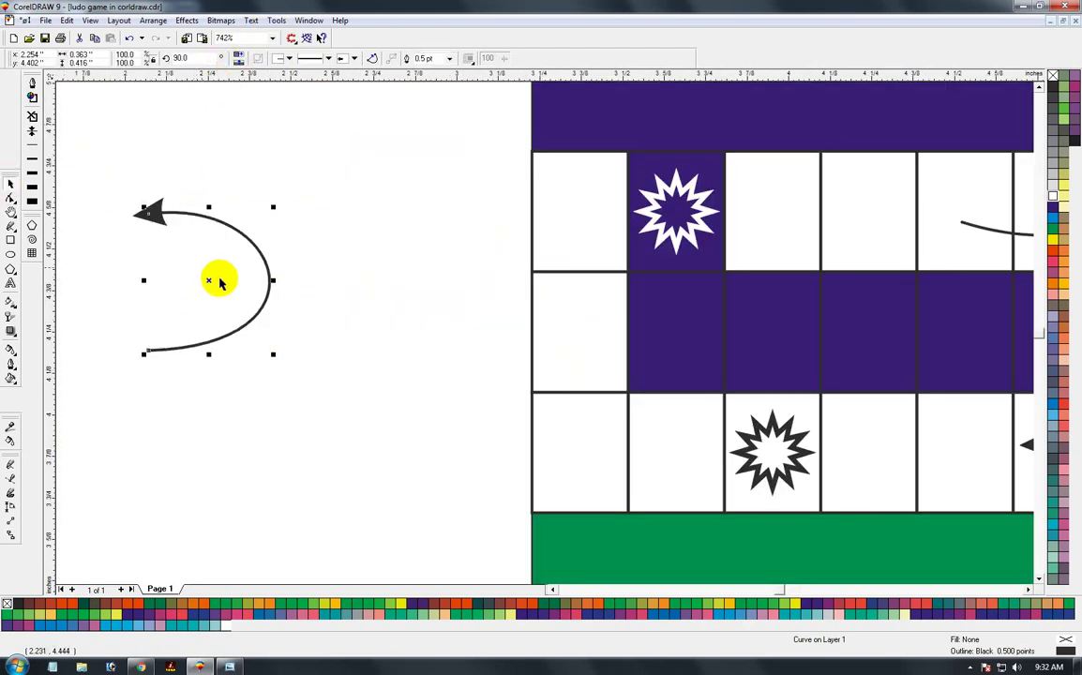
pyautogui.click(240, 53)
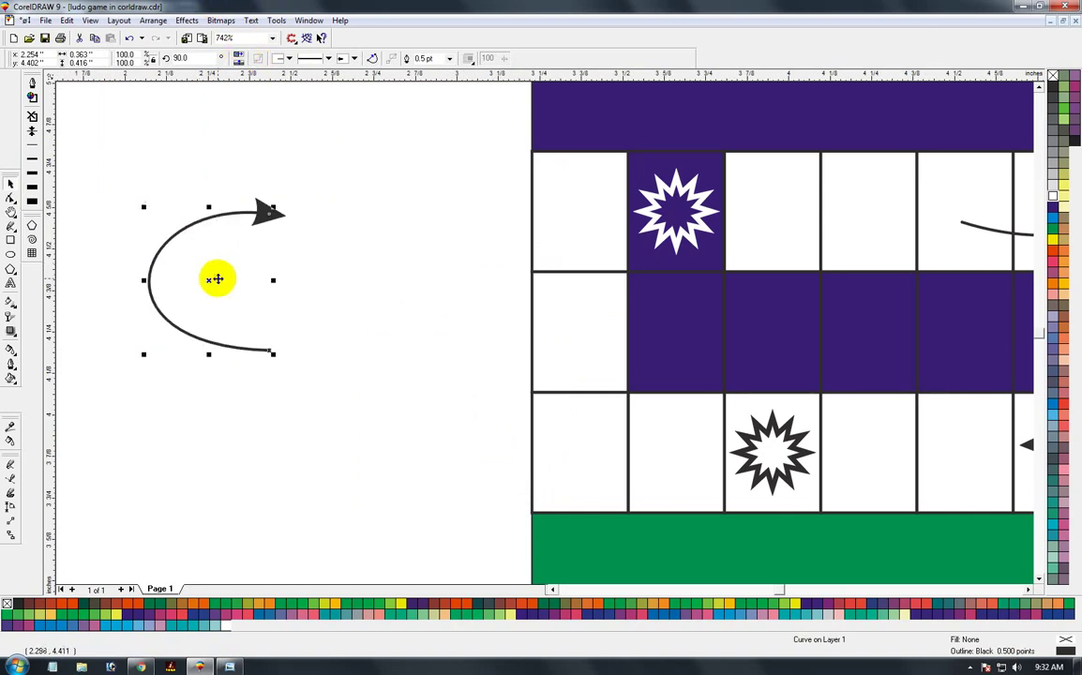
pyautogui.moveTo(213, 277); pyautogui.dragTo(615, 383)
# Step: Examine the whole board to check the arrows at the centre and at the ends of all four arms
pyautogui.press('F3')
pyautogui.press('F3')
pyautogui.click(237, 346)
pyautogui.press('F2')
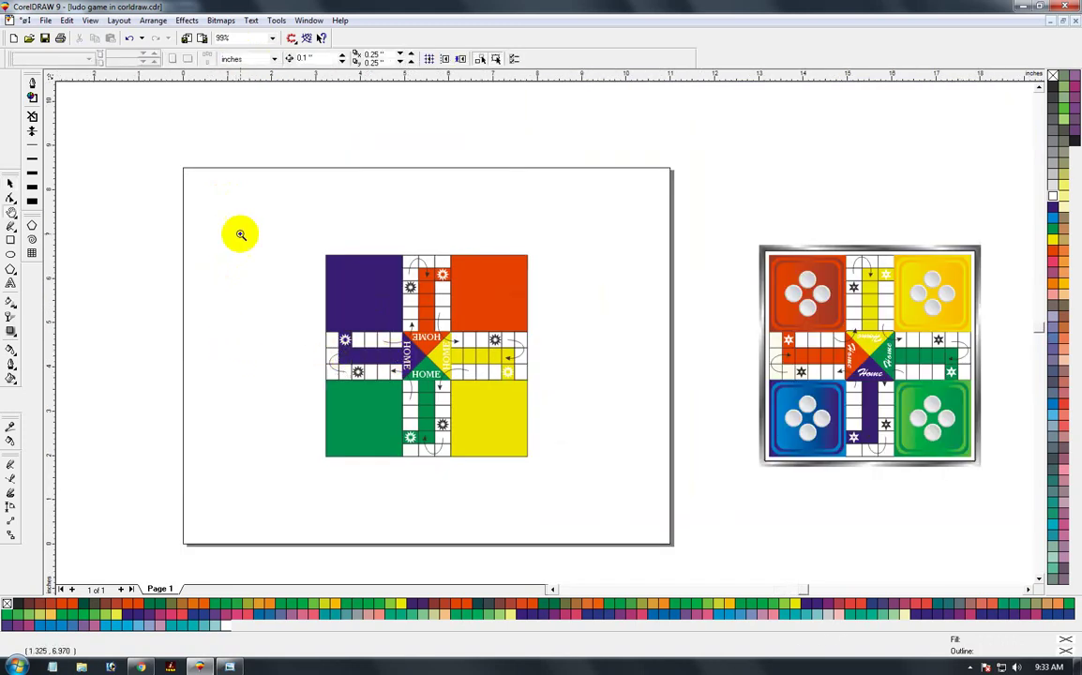
pyautogui.moveTo(240, 233); pyautogui.dragTo(610, 502)
pyautogui.moveTo(317, 107); pyautogui.dragTo(756, 507)
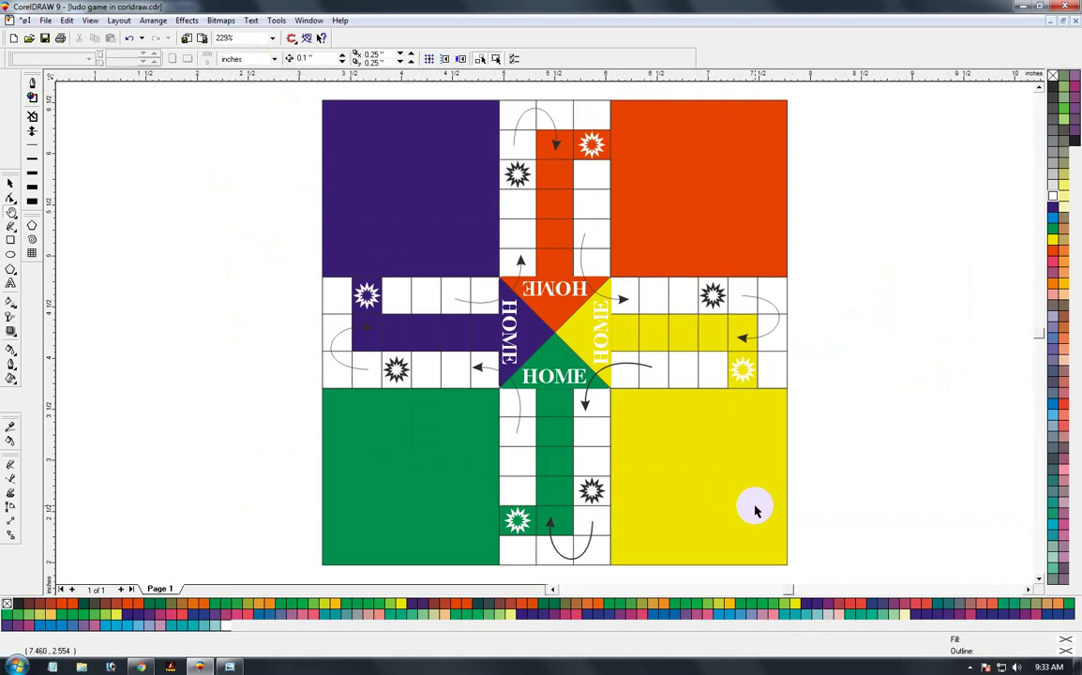
pyautogui.rightClick(756, 507)
pyautogui.rightClick(756, 507)
# Step: Nest three centred copies inside the purple corner square, the largest 1.499 inches and the smallest 1.197 inches wide, with corners rounded to 20
pyautogui.click(12, 185)
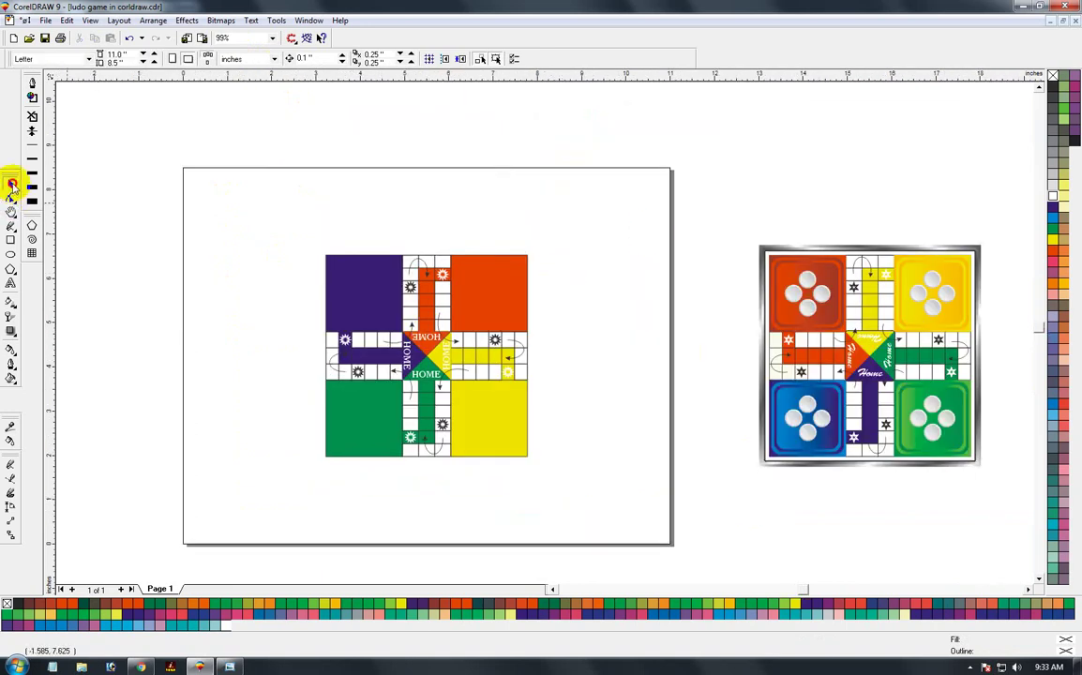
pyautogui.moveTo(270, 193); pyautogui.dragTo(609, 415)
pyautogui.moveTo(250, 181); pyautogui.dragTo(534, 431)
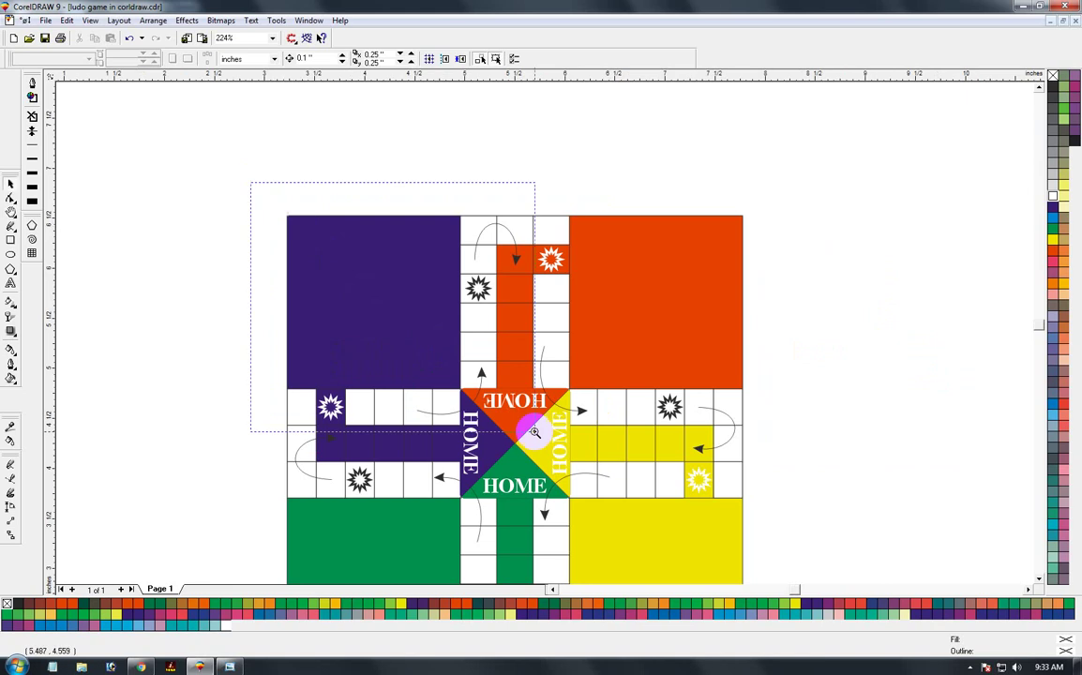
pyautogui.click(425, 239)
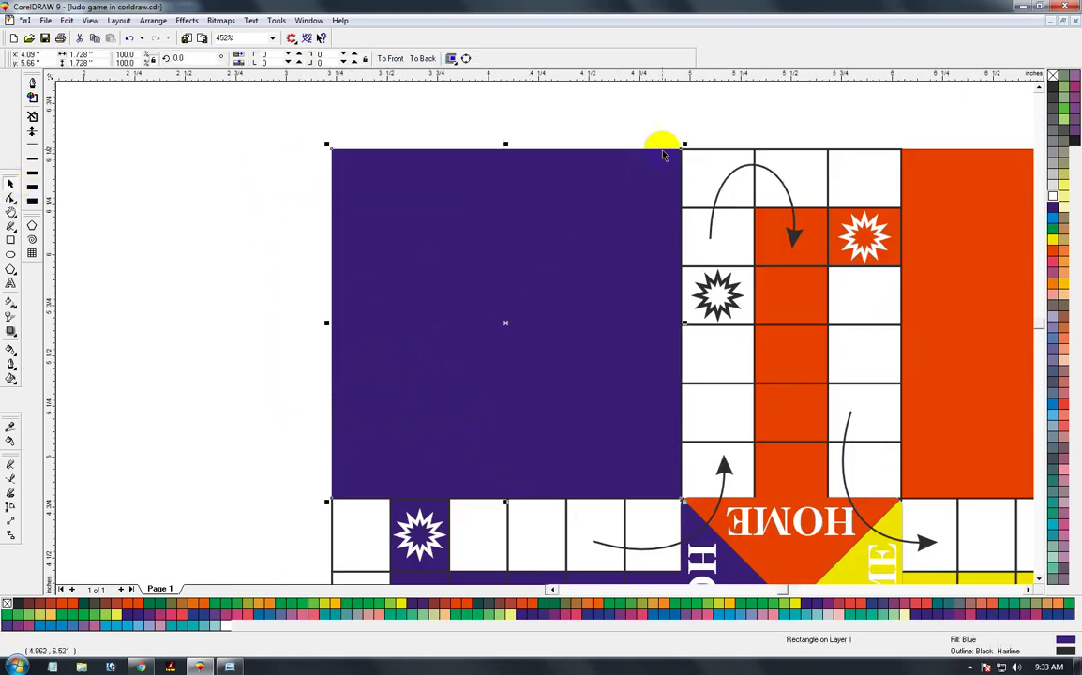
pyautogui.moveTo(684, 145)
pyautogui.mouseDown()
pyautogui.moveTo(670, 167)
pyautogui.moveTo(684, 168)
pyautogui.mouseUp()
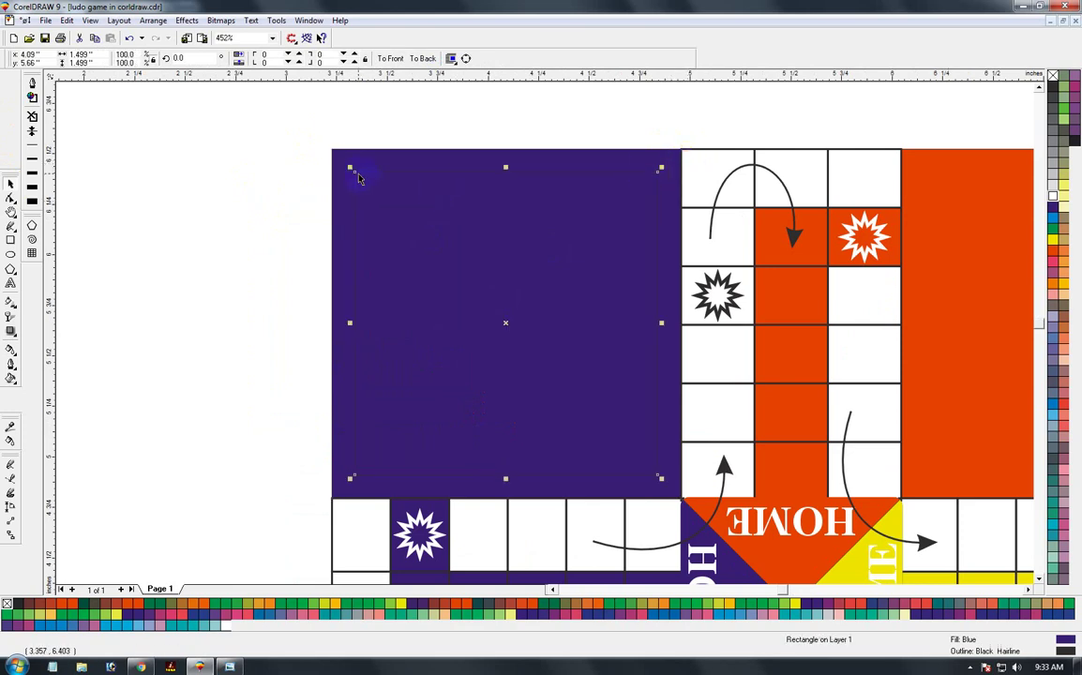
pyautogui.moveTo(364, 184); pyautogui.dragTo(387, 205)
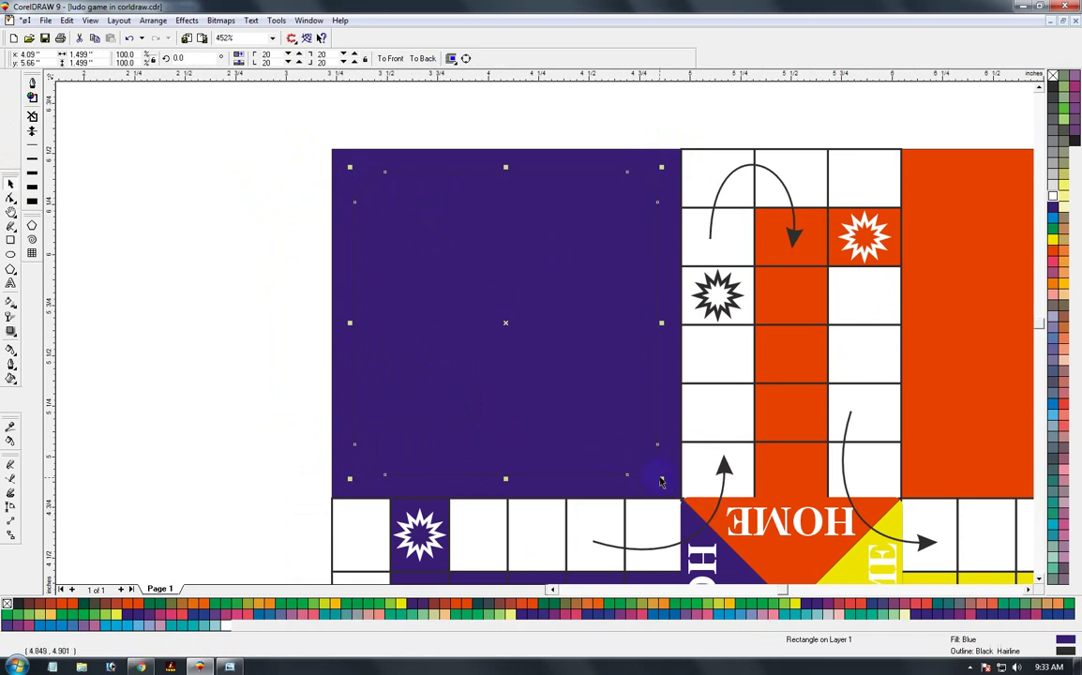
pyautogui.moveTo(661, 481); pyautogui.dragTo(657, 470)
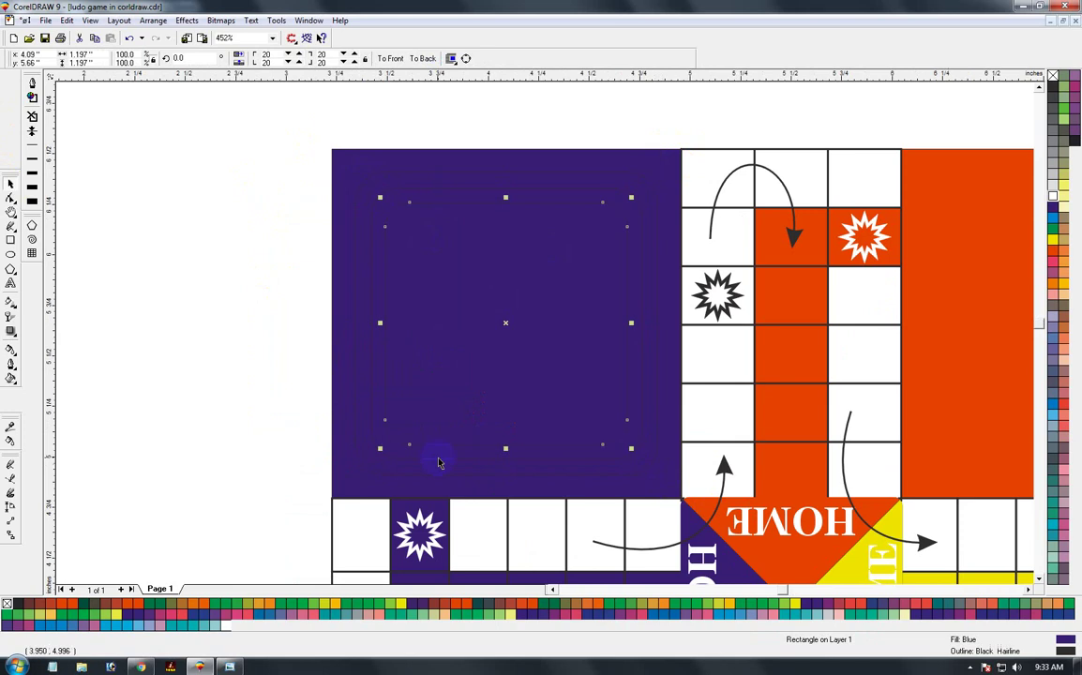
pyautogui.click(205, 297)
# Step: Give the outer purple corner square a linear two-colour fountain fill from dark blue to light blue
pyautogui.click(382, 167)
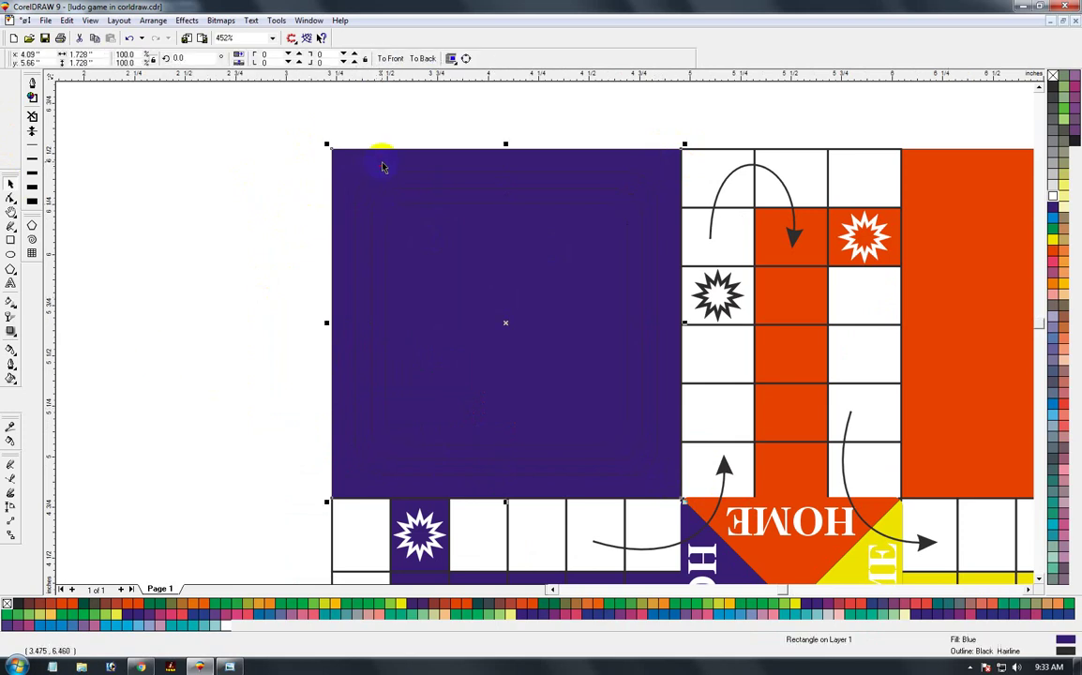
pyautogui.press('F11')
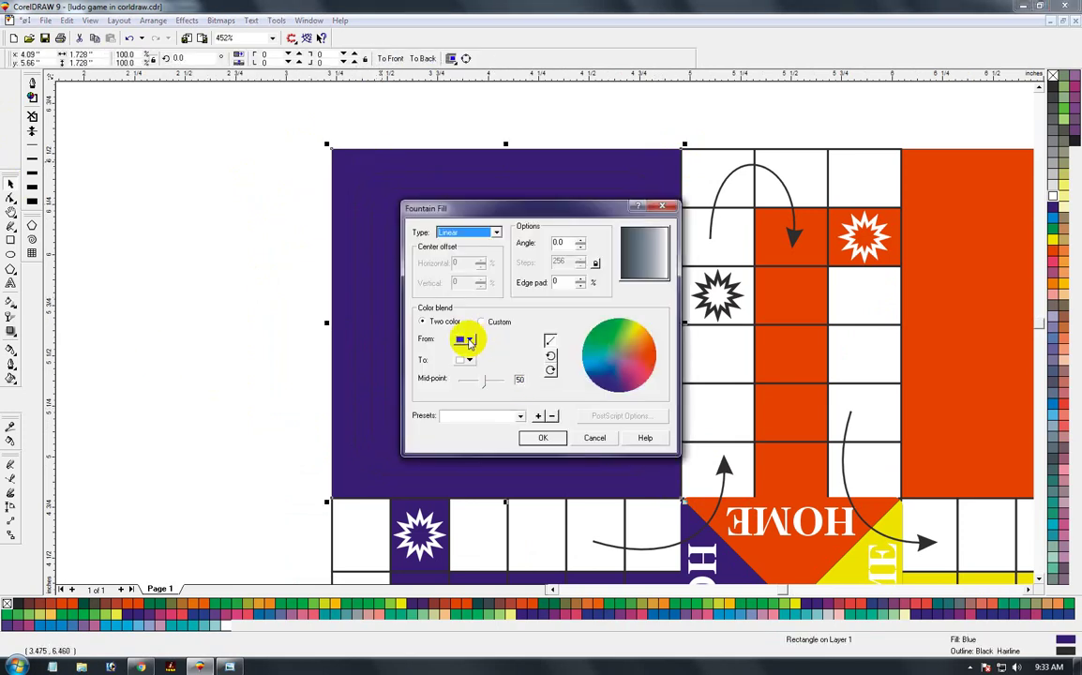
pyautogui.click(465, 340)
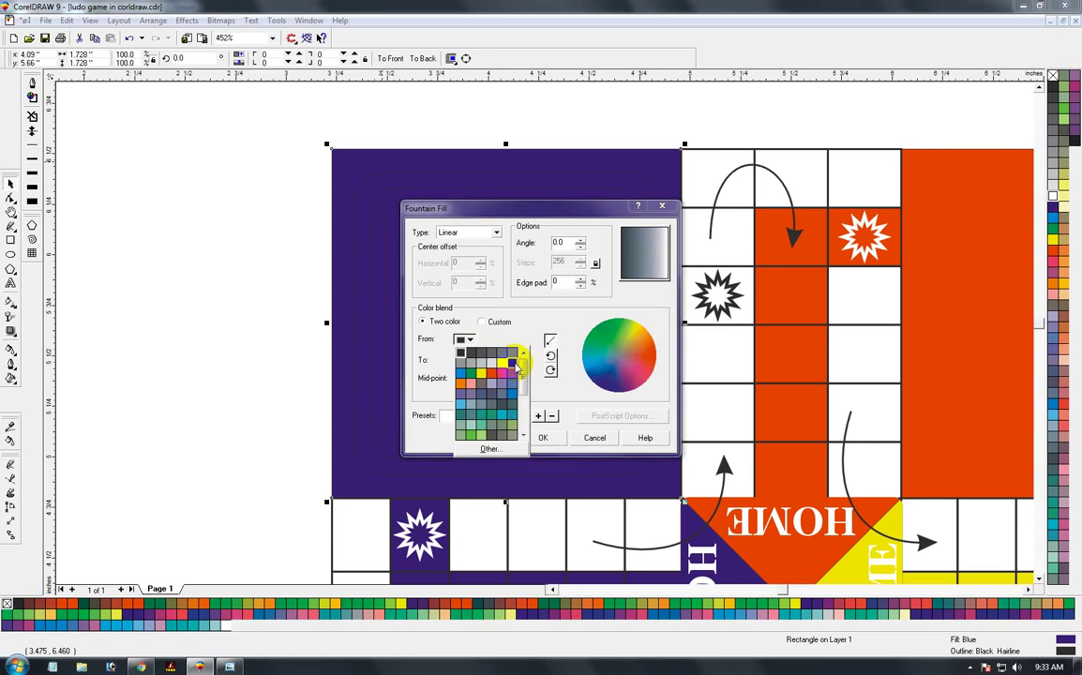
pyautogui.click(512, 365)
pyautogui.click(466, 359)
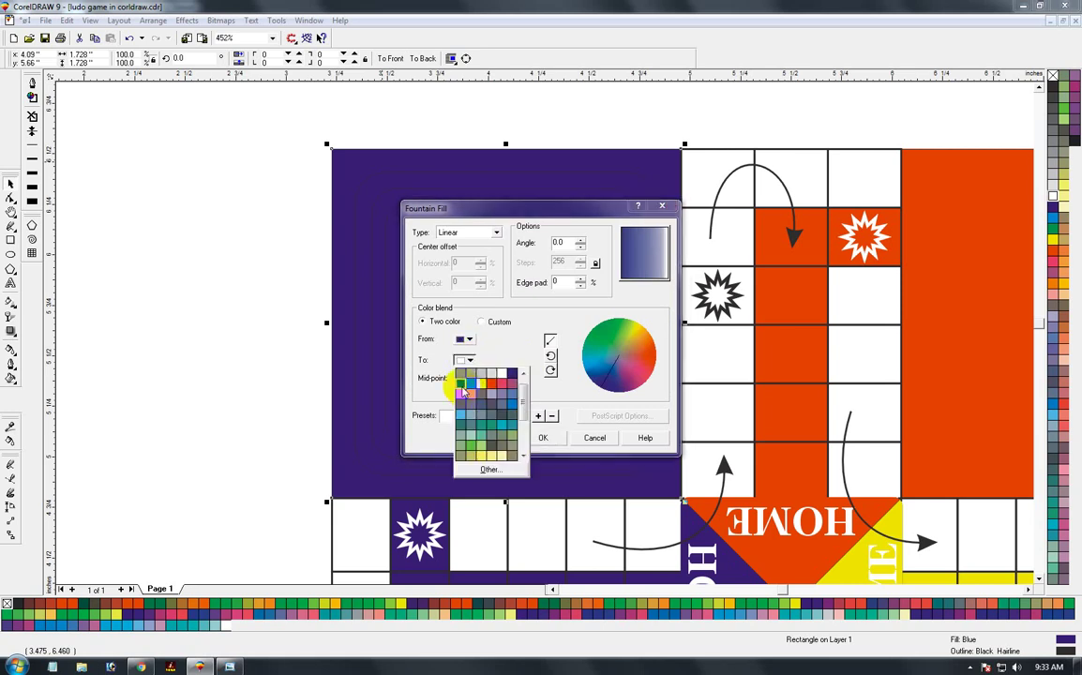
pyautogui.click(468, 384)
pyautogui.click(543, 438)
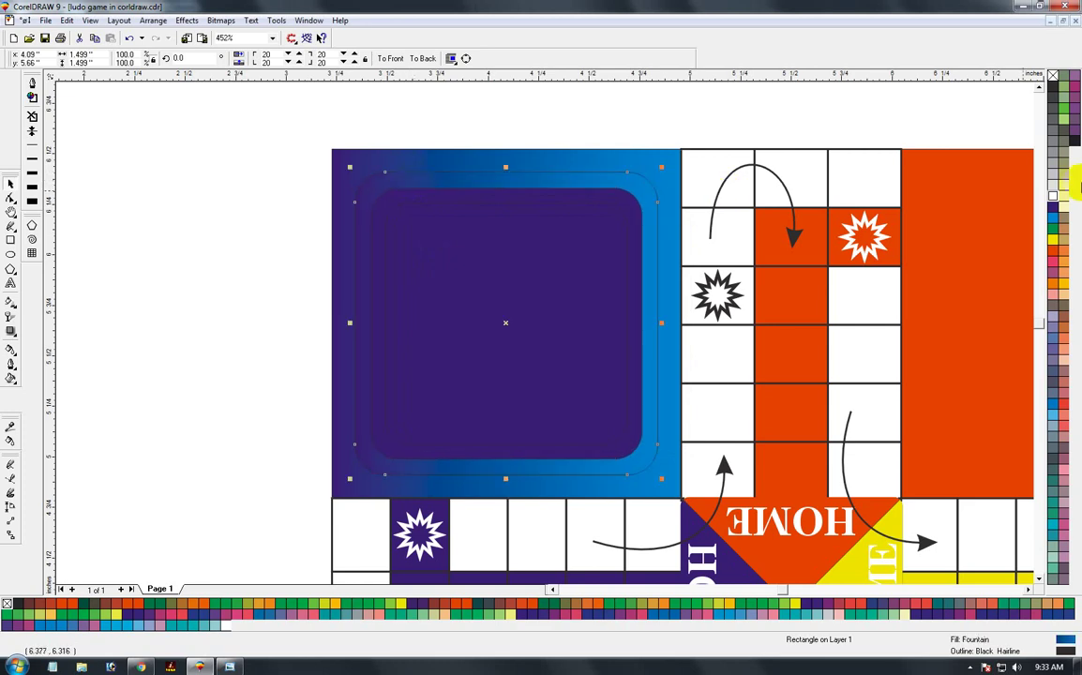
# Step: Apply the same blue fountain fill to the nested rounded squares, mirroring the largest and smallest ones horizontally
pyautogui.click(240, 58)
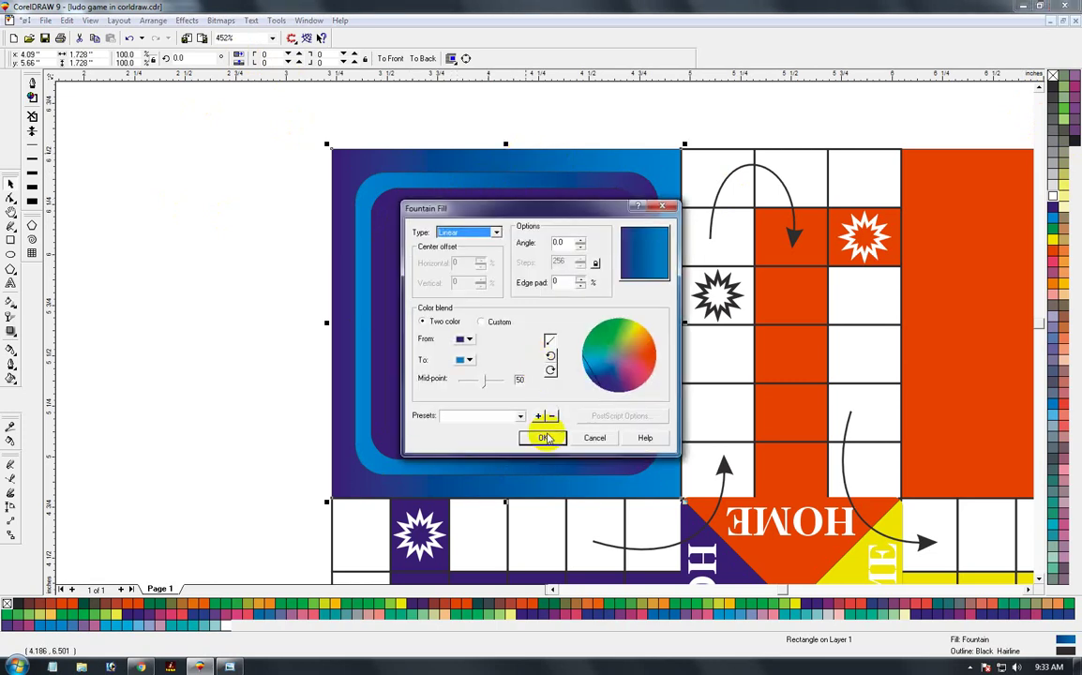
pyautogui.click(546, 438)
pyautogui.click(401, 197)
pyautogui.hotkey('ctrl', 'r')
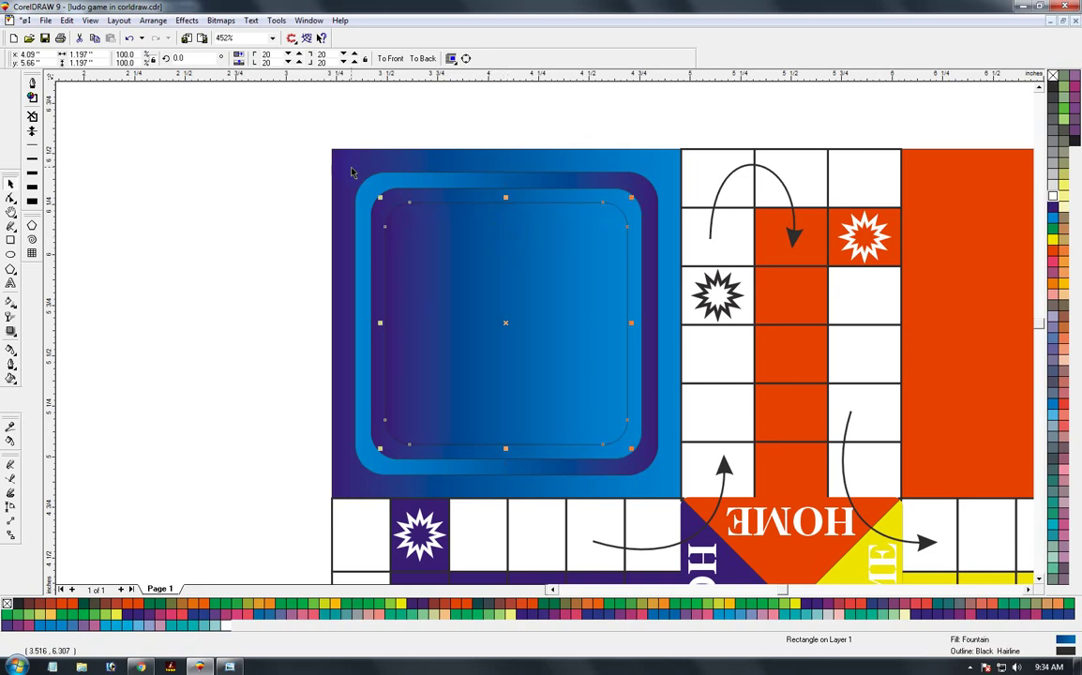
pyautogui.click(239, 58)
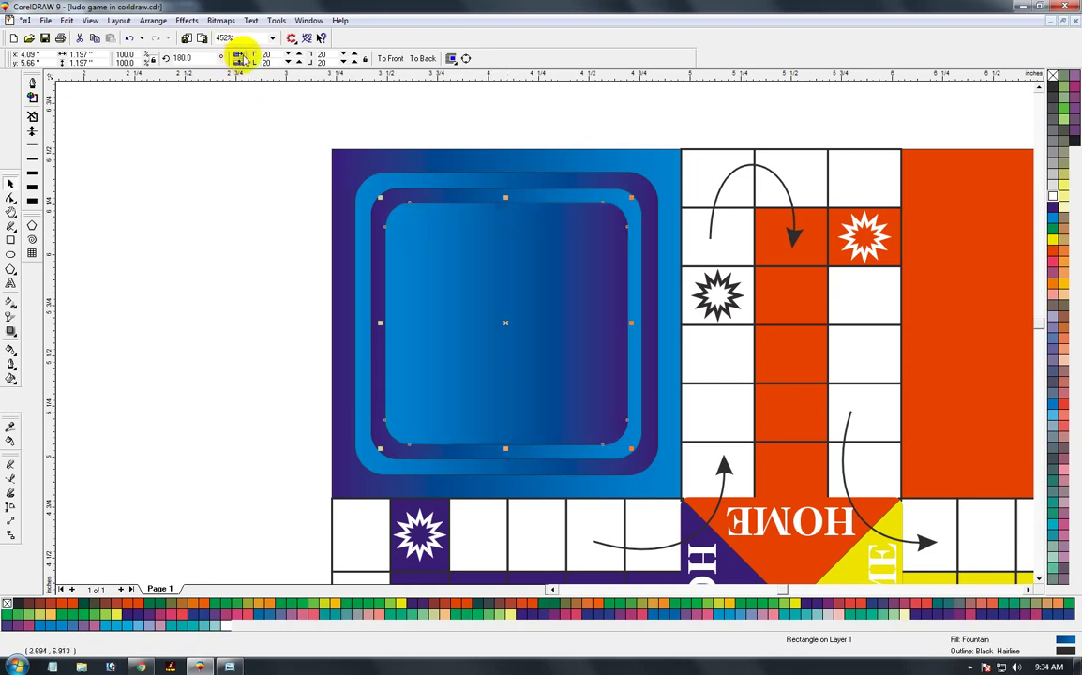
pyautogui.click(214, 178)
# Step: Remove the outlines from the blue corner square and its three nested rounded squares
pyautogui.moveTo(313, 139); pyautogui.dragTo(416, 231)
pyautogui.moveTo(272, 113); pyautogui.dragTo(696, 534)
pyautogui.rightClick(1051, 73)
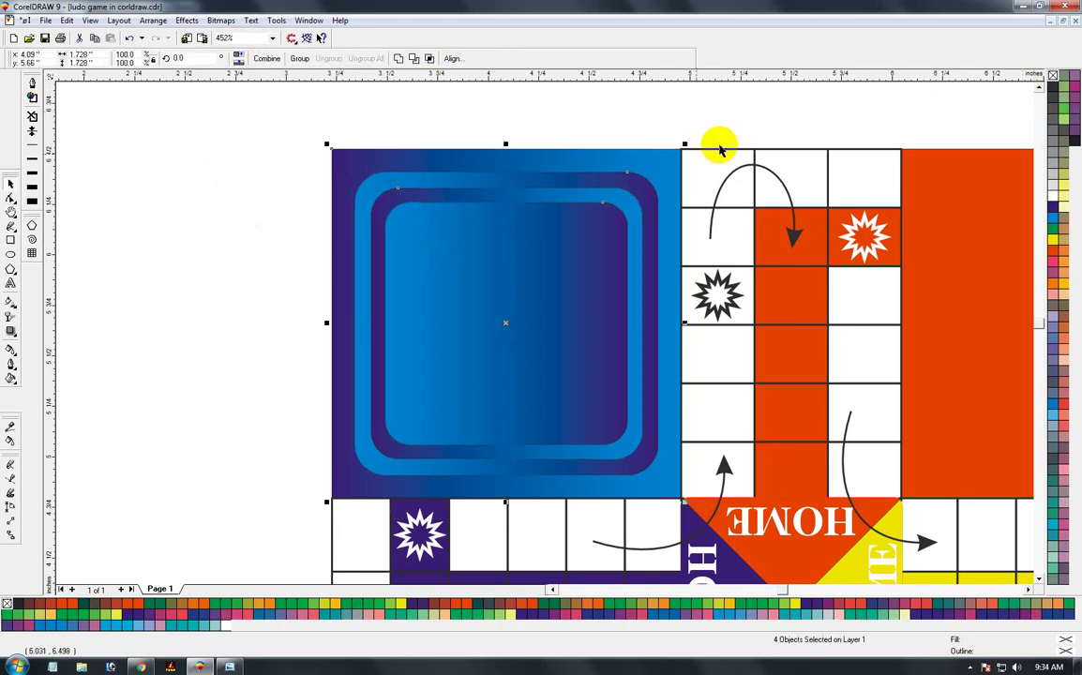
pyautogui.click(229, 234)
# Step: Group the three rounded squares inside the blue corner, leaving the outer corner square out of the group
pyautogui.press('F3')
pyautogui.press('F2')
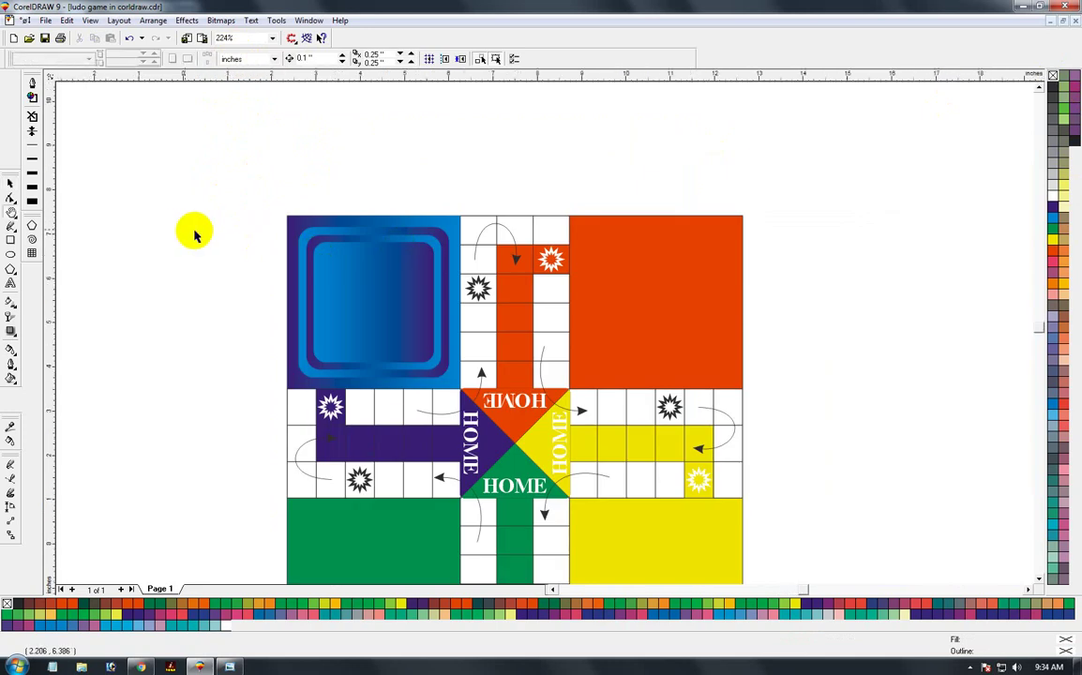
pyautogui.press('F3')
pyautogui.moveTo(306, 231); pyautogui.dragTo(555, 477)
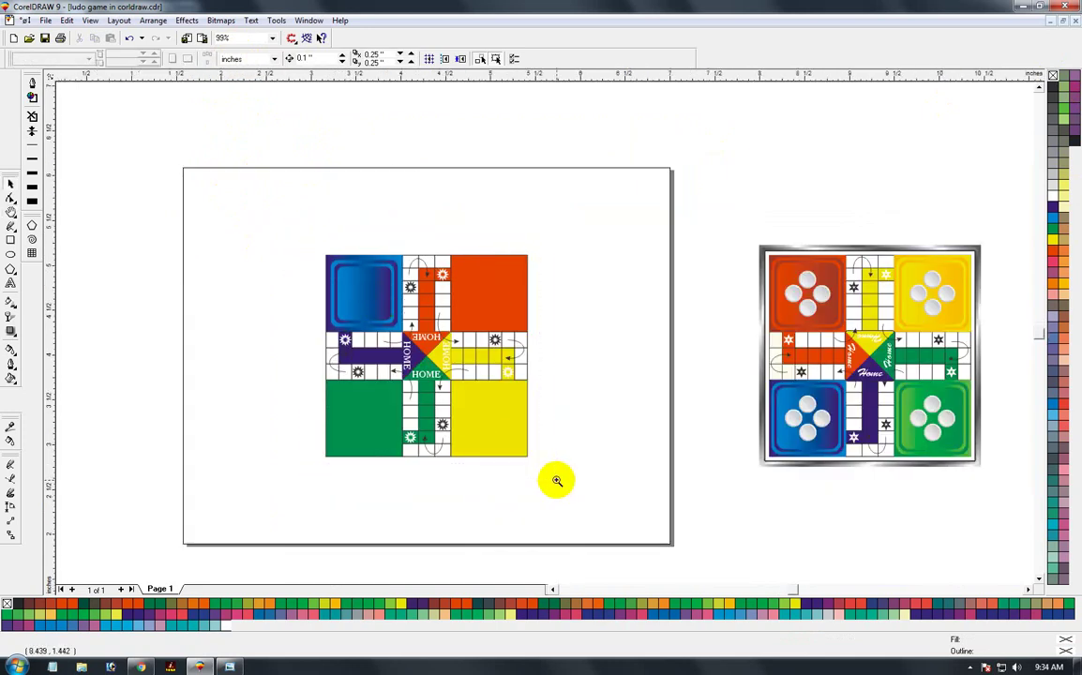
pyautogui.click(9, 186)
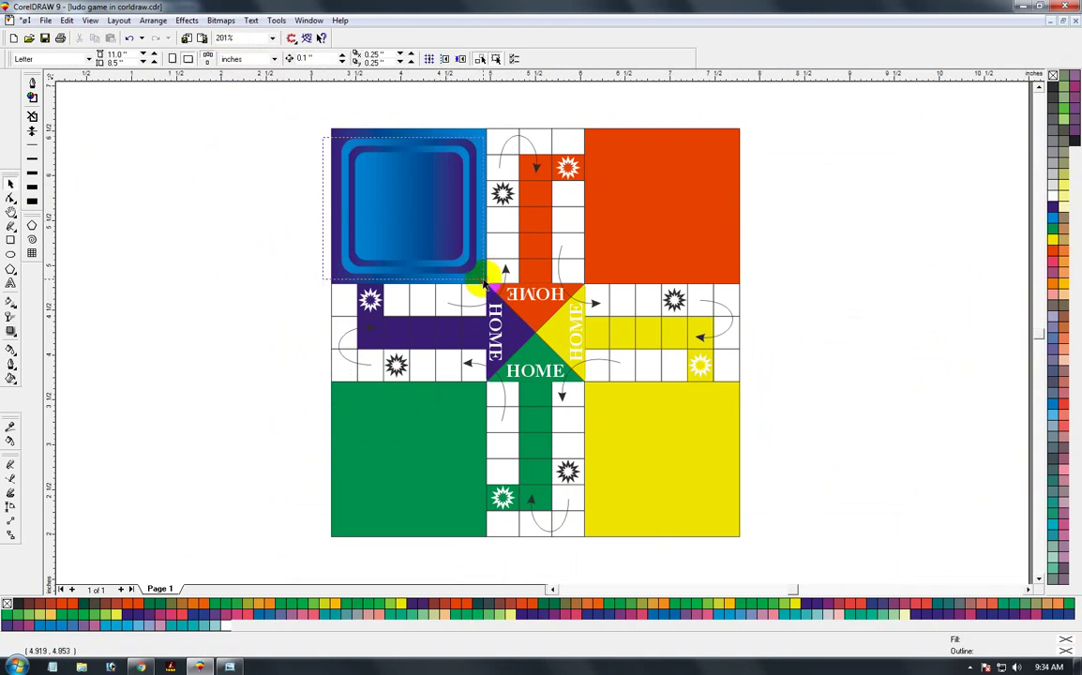
pyautogui.moveTo(485, 282); pyautogui.dragTo(485, 283)
pyautogui.hotkey('ctrl', 'g')
pyautogui.press('Delete')
pyautogui.hotkey('ctrl', 'z')
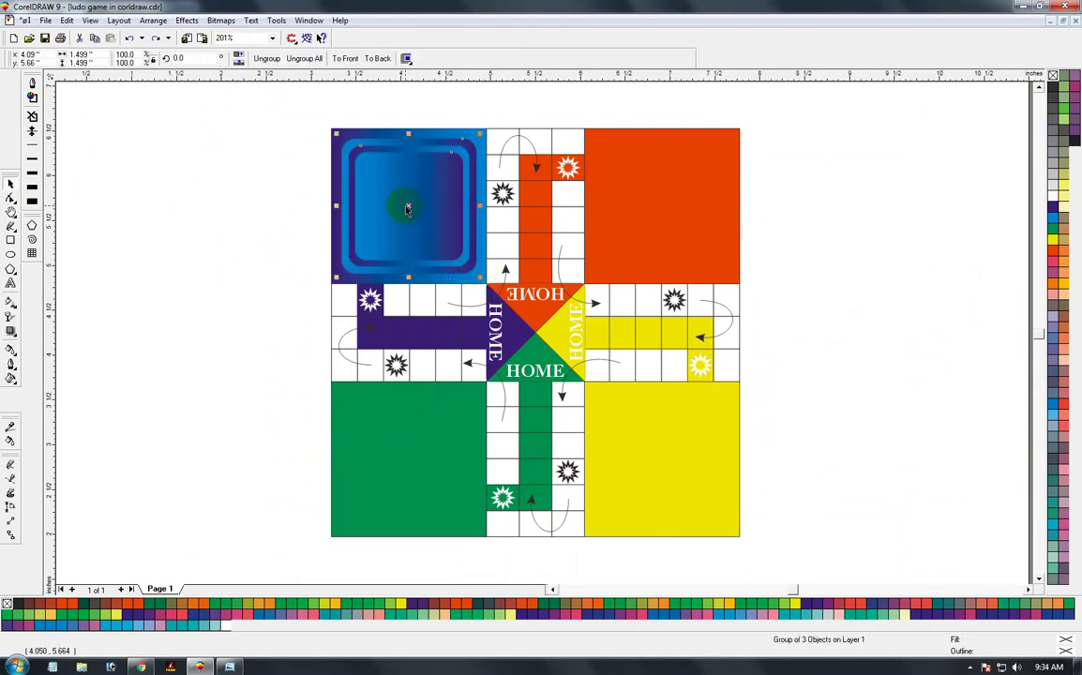
# Step: Copy the rounded-square group to the red corner and centre it horizontally and vertically on the red square
pyautogui.moveTo(408, 206); pyautogui.dragTo(812, 206)
pyautogui.rightClick(812, 206)
pyautogui.keyDown('shift'); pyautogui.click(666, 218); pyautogui.keyUp('shift')
pyautogui.press('c')
pyautogui.press('e')
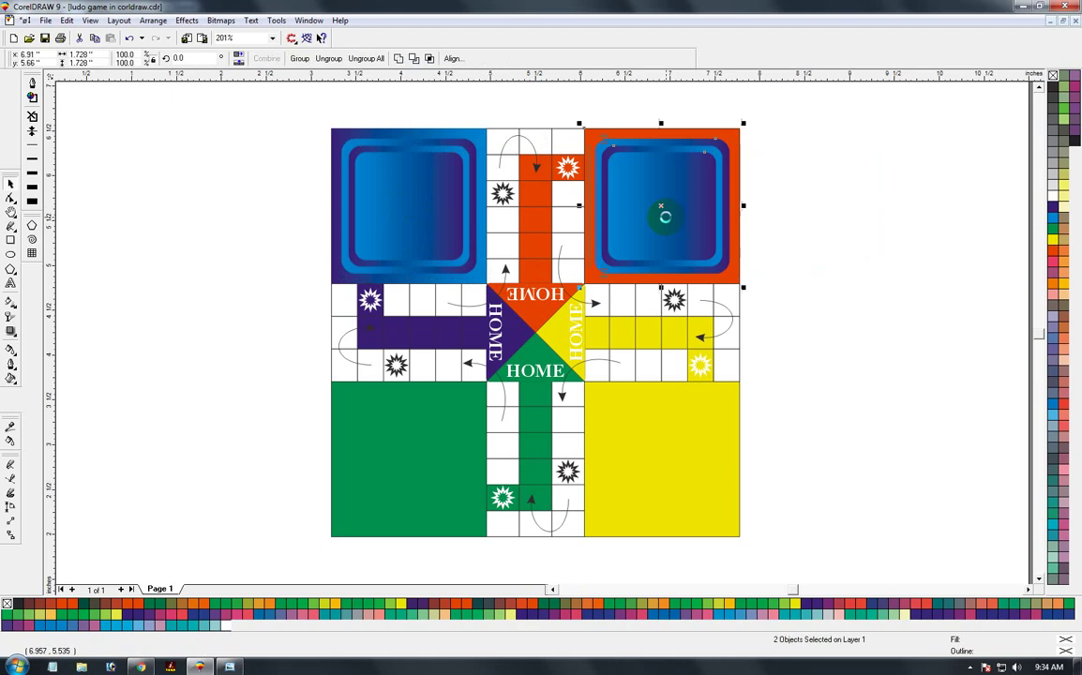
pyautogui.click(880, 342)
# Step: Copy the red corner's rounded-square group to the yellow corner and centre it on the yellow square
pyautogui.click(650, 231)
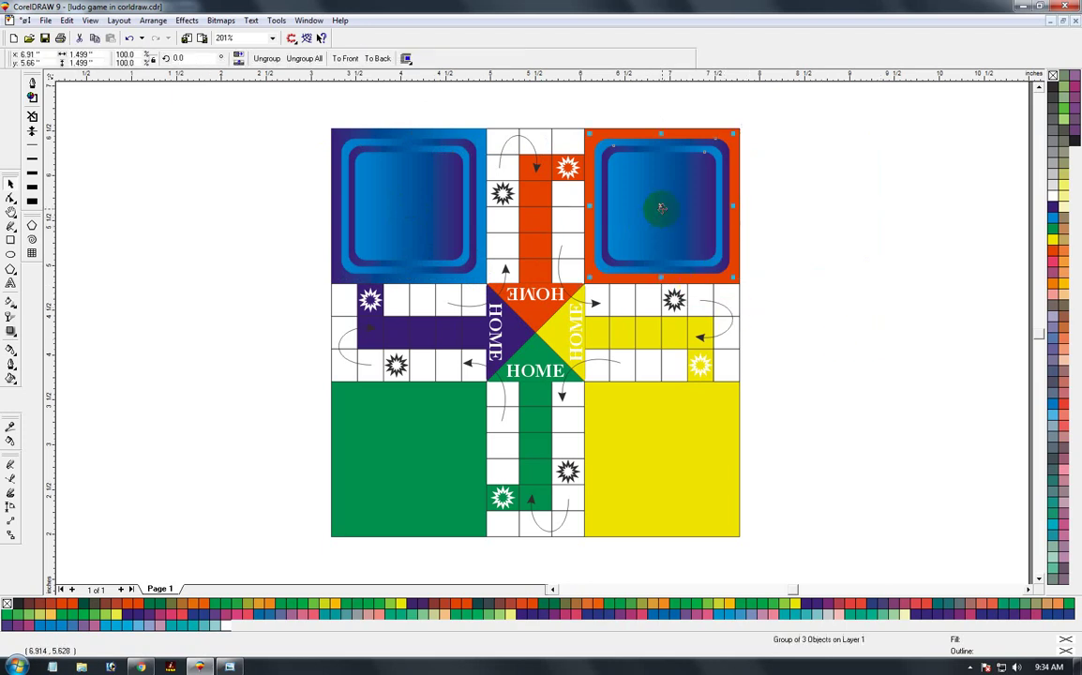
pyautogui.moveTo(661, 208); pyautogui.dragTo(851, 391)
pyautogui.keyDown('shift'); pyautogui.click(700, 483); pyautogui.keyUp('shift')
pyautogui.press('c')
pyautogui.press('e')
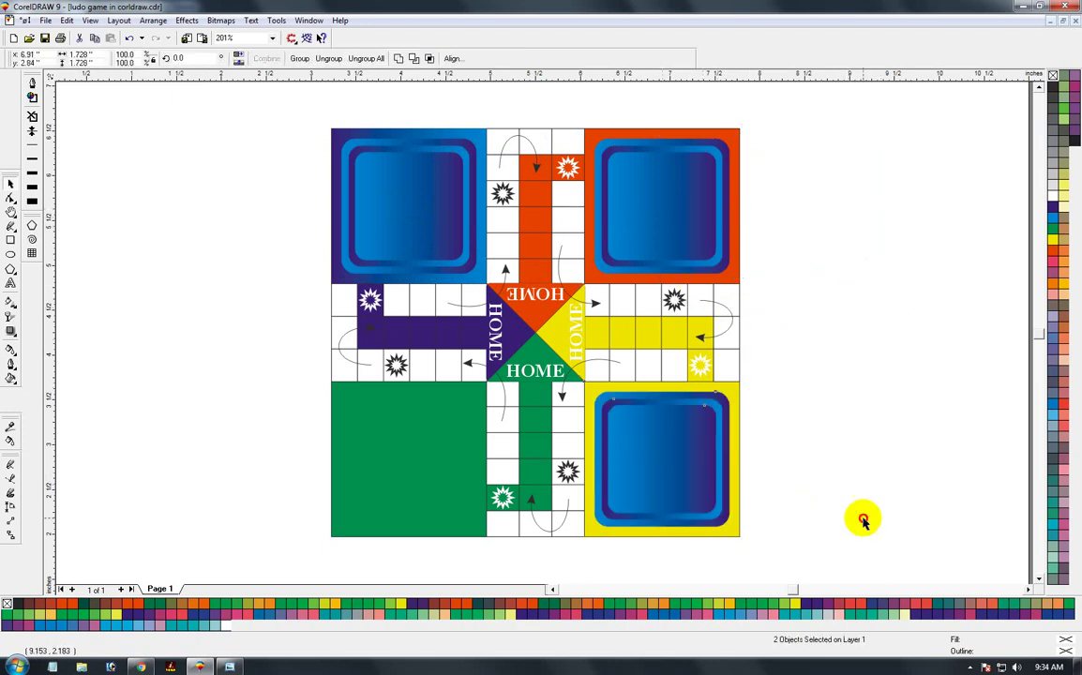
# Step: Copy the yellow corner's rounded-square group and centre it on the green corner square
pyautogui.moveTo(712, 495); pyautogui.dragTo(857, 479)
pyautogui.rightClick(857, 478)
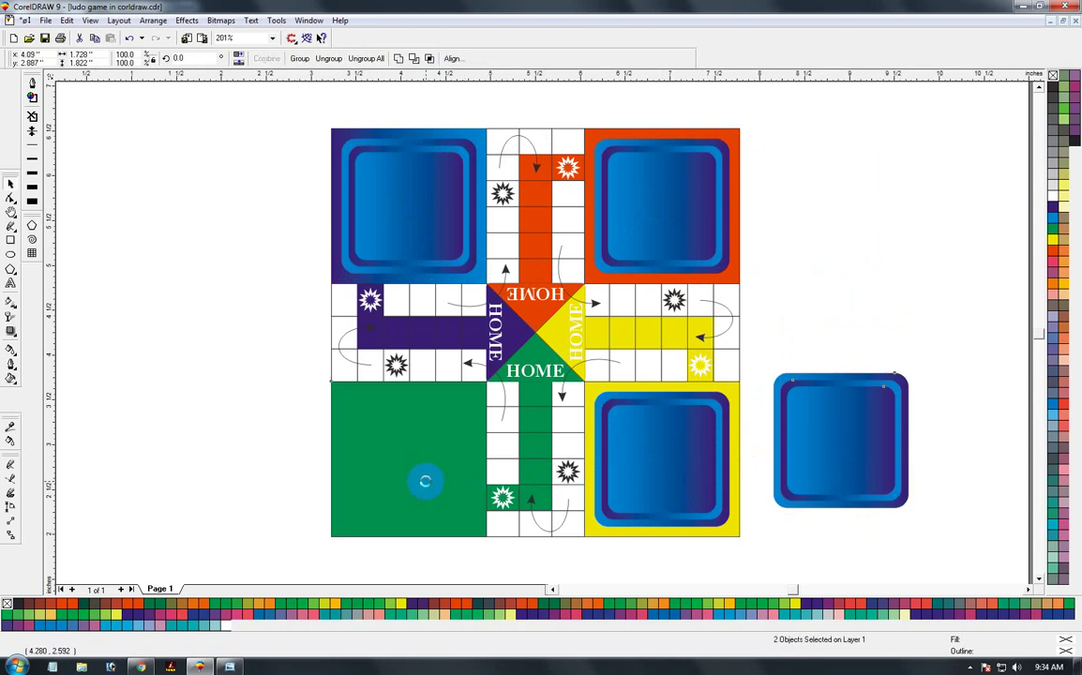
pyautogui.press('c')
pyautogui.press('e')
pyautogui.click(796, 449)
# Step: Ungroup the three blue rounded squares inside the red corner
pyautogui.press('F2')
pyautogui.moveTo(543, 121); pyautogui.dragTo(760, 307)
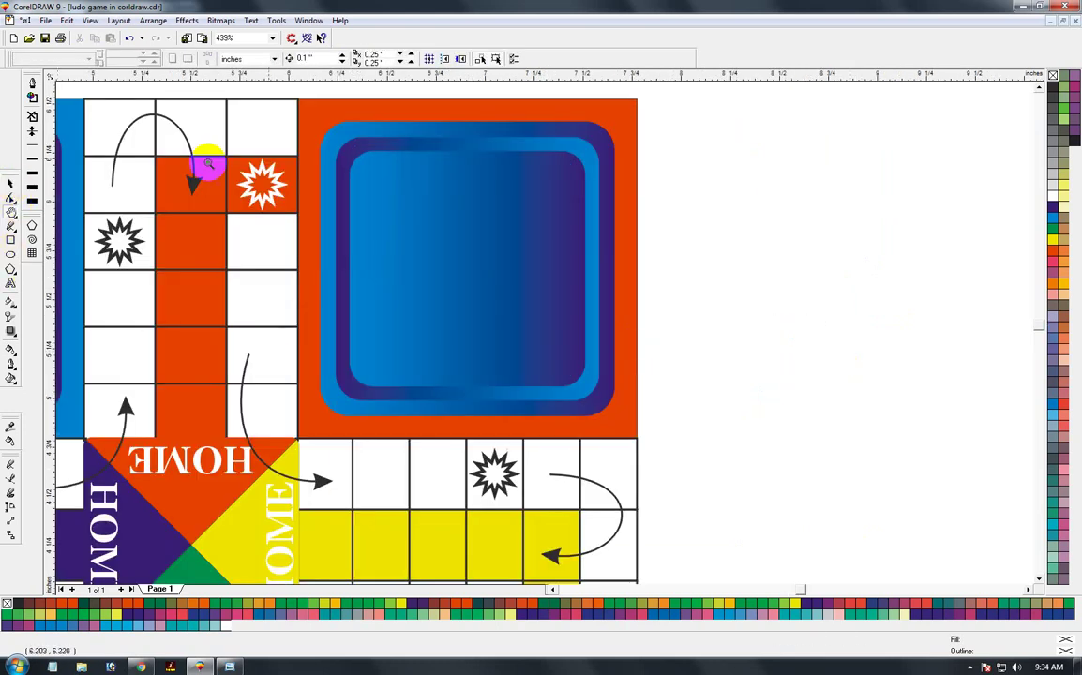
pyautogui.moveTo(272, 92); pyautogui.dragTo(744, 471)
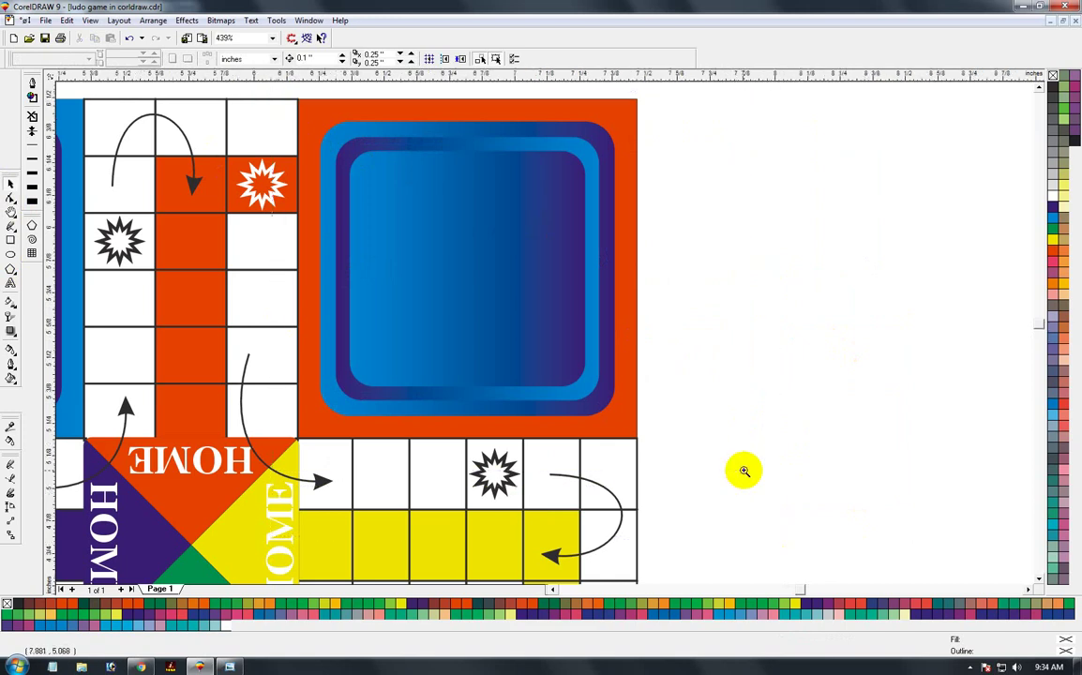
pyautogui.click(11, 185)
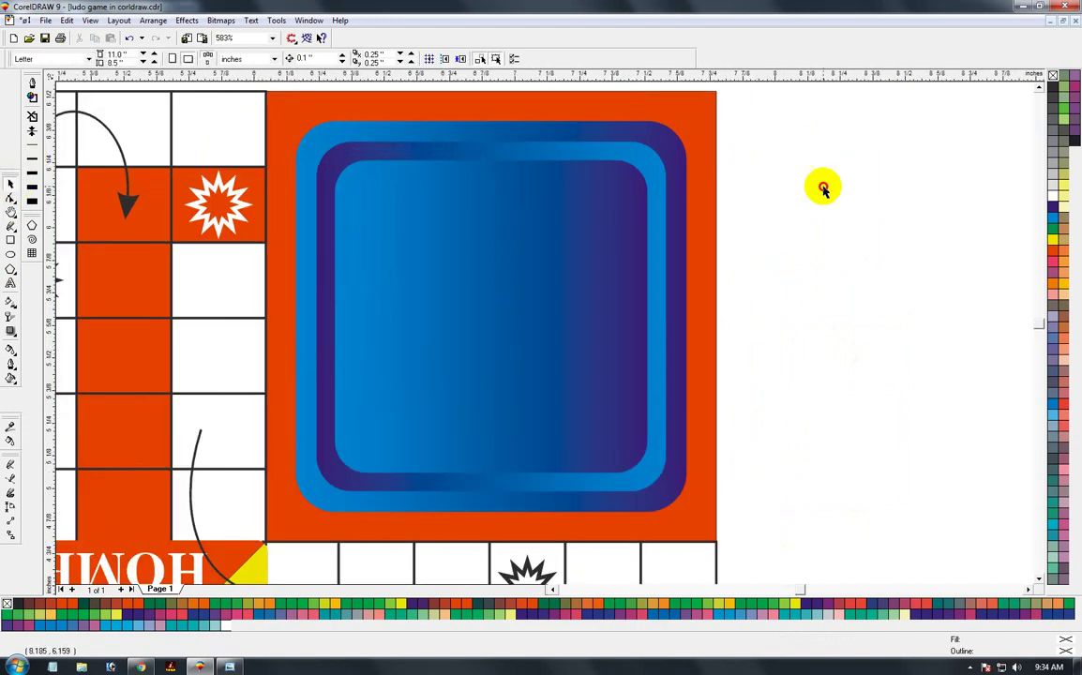
pyautogui.click(662, 101)
pyautogui.click(575, 145)
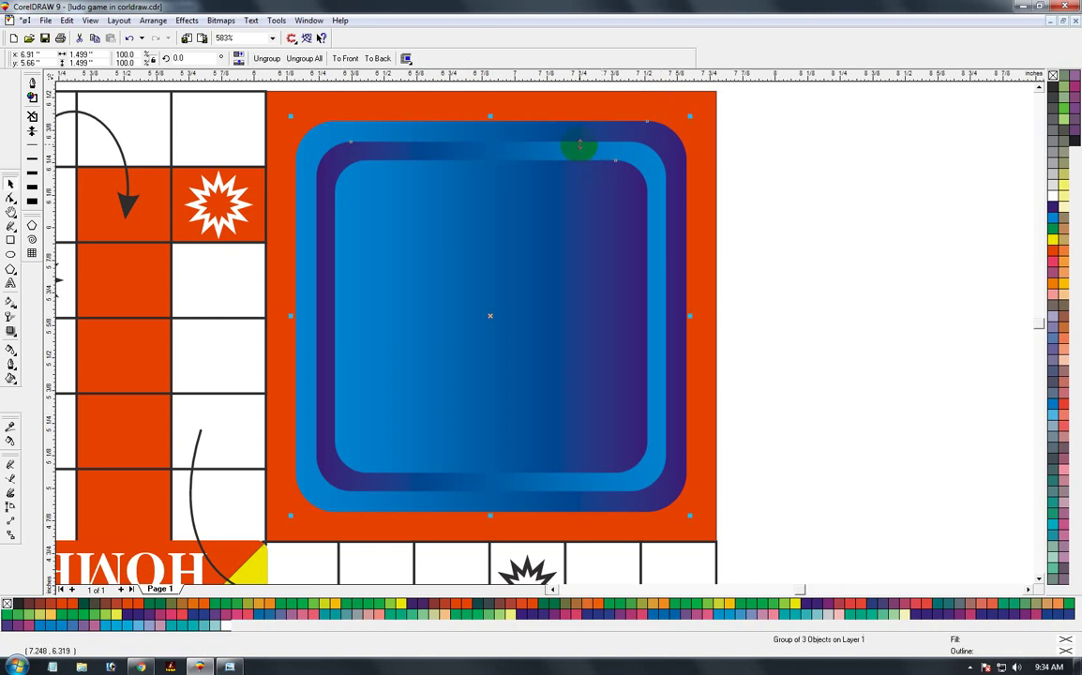
pyautogui.click(281, 60)
pyautogui.click(762, 208)
# Step: Start a linear fountain fill on the red corner square with a darkened shade of Red as the from colour
pyautogui.click(677, 98)
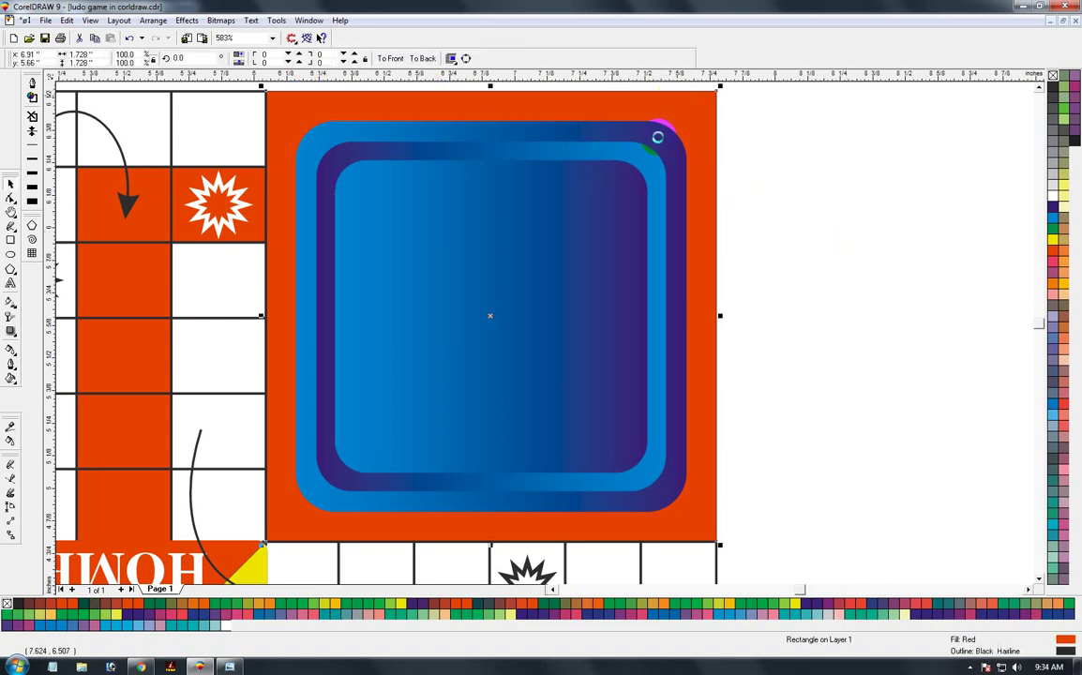
pyautogui.click(464, 340)
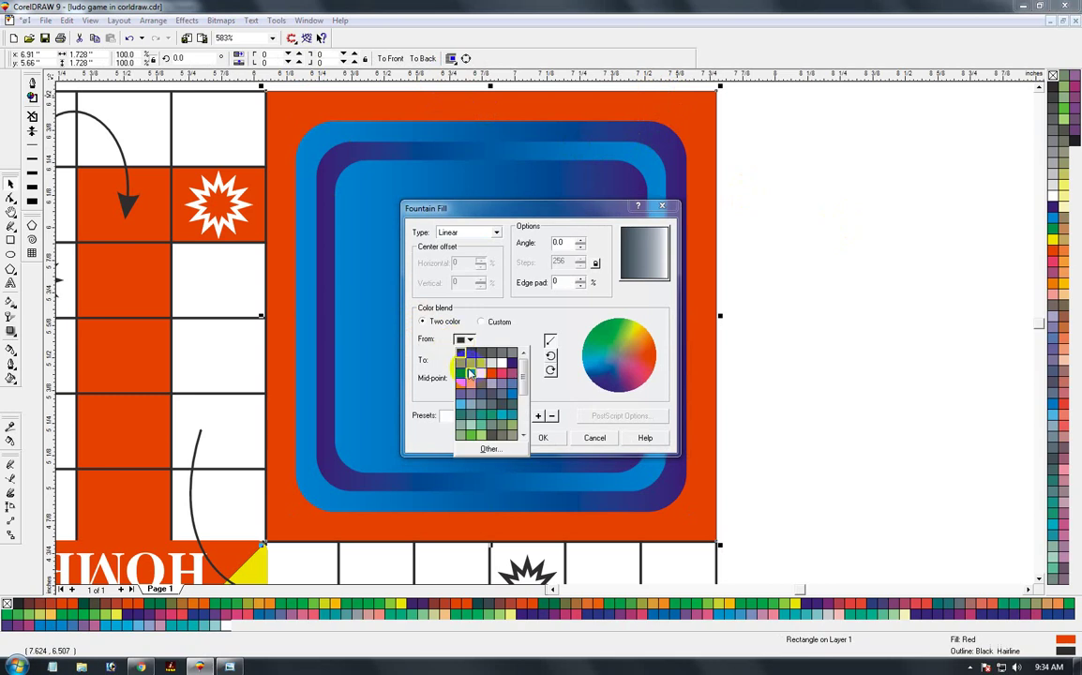
pyautogui.click(503, 449)
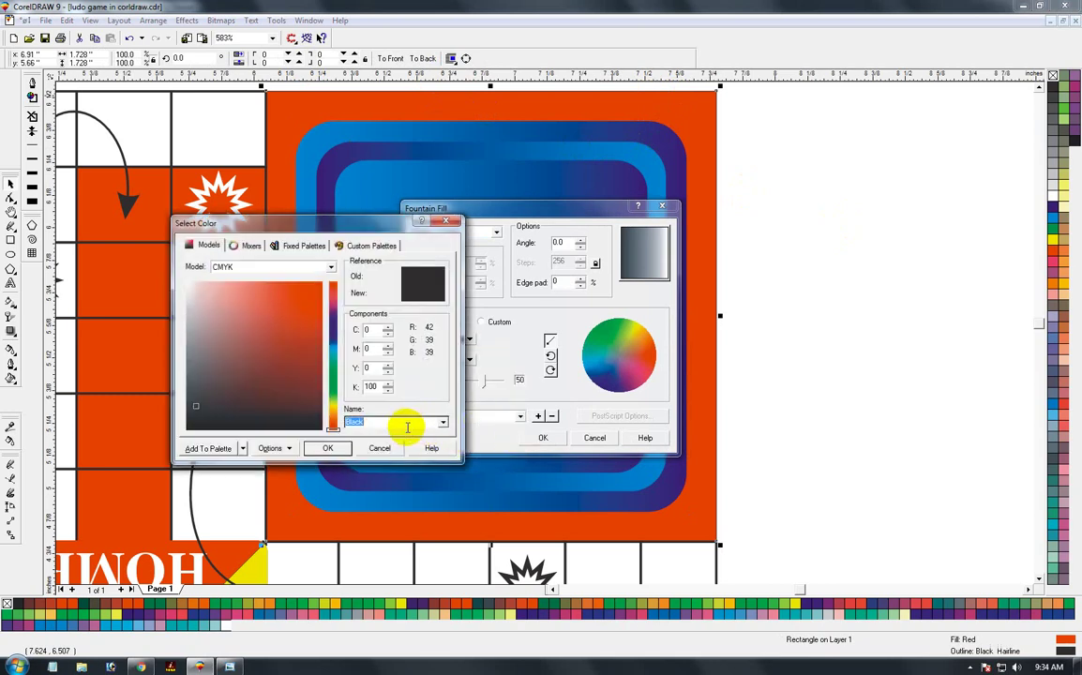
pyautogui.scroll(-3, 408, 426)
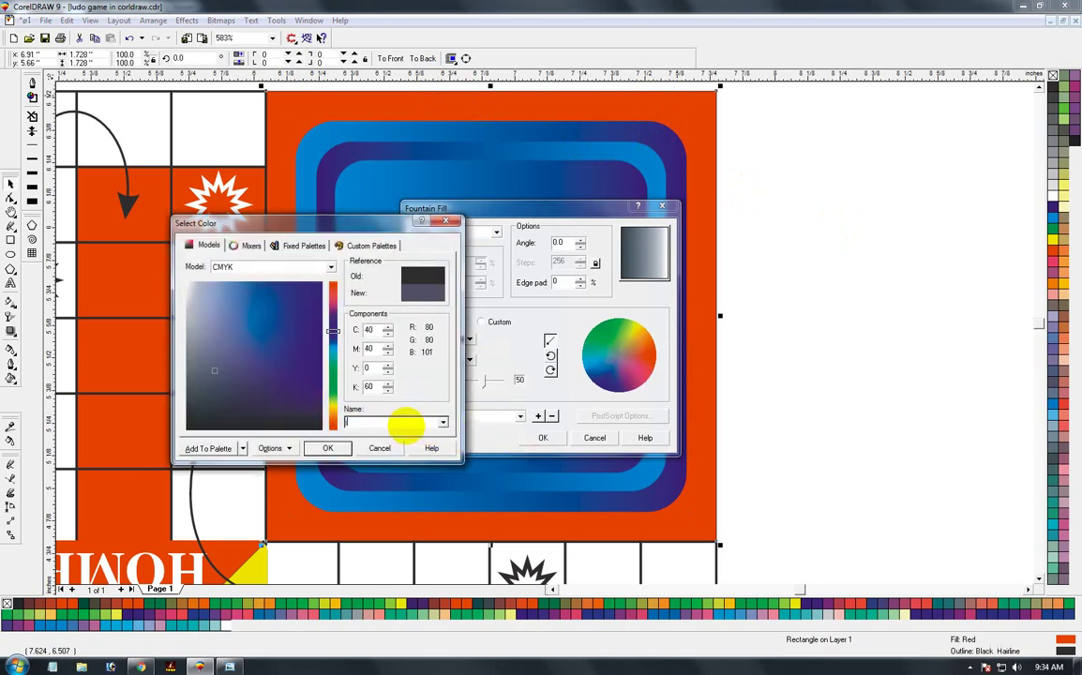
pyautogui.write('Red')
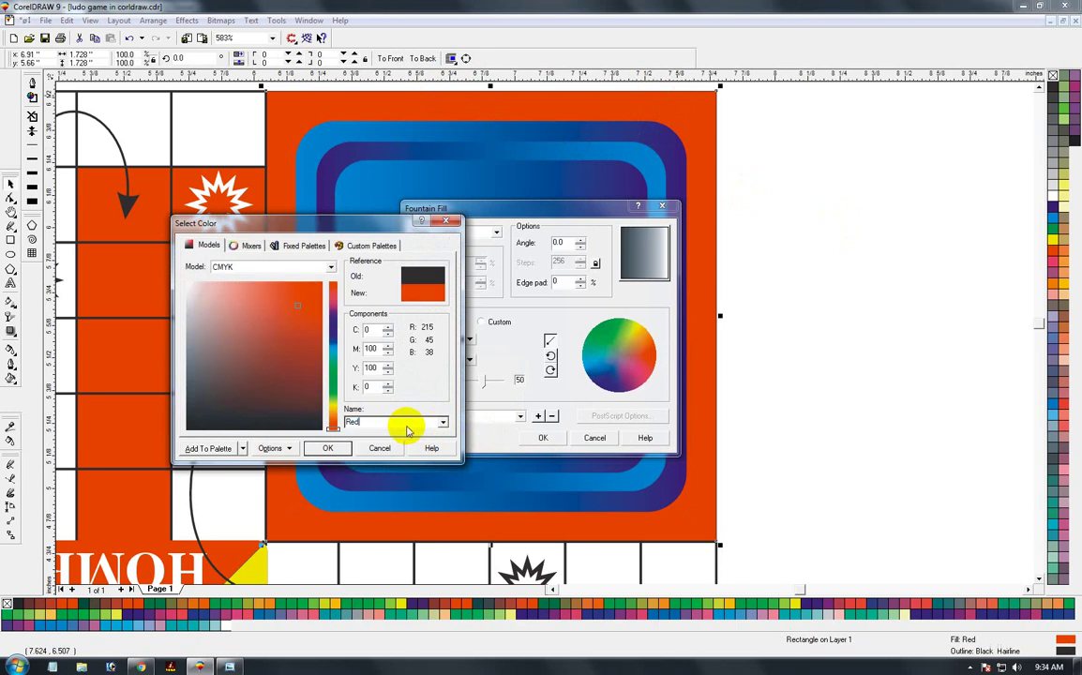
pyautogui.click(376, 388)
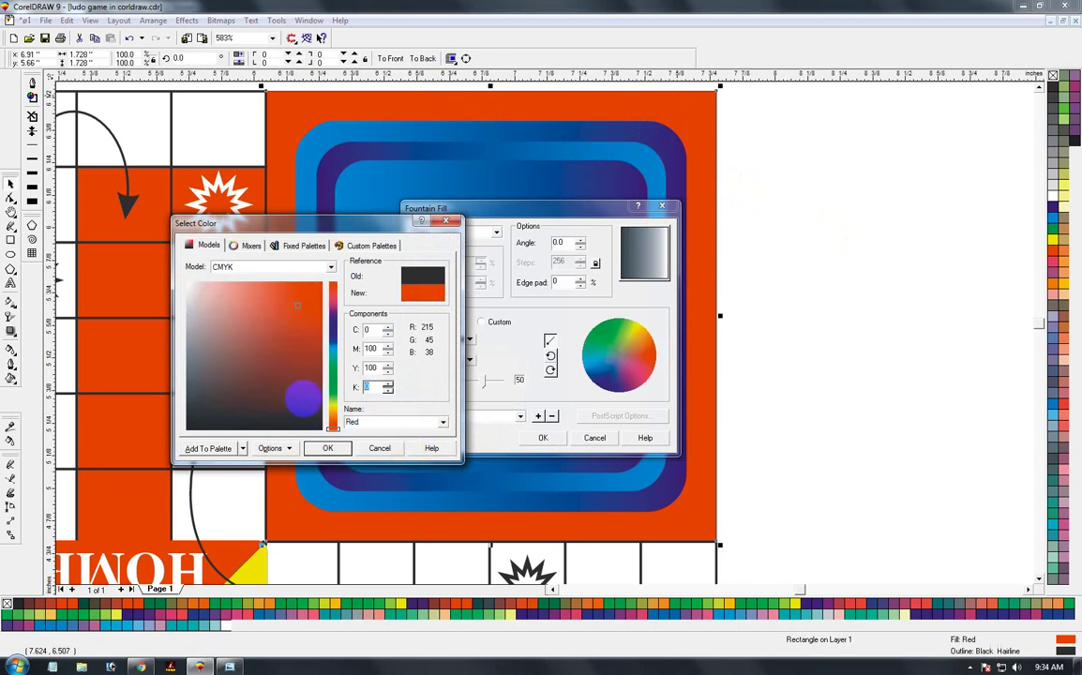
pyautogui.press('Return')
# Step: Set the to colour of the red corner square's fountain fill to Red and apply the fill
pyautogui.click(468, 361)
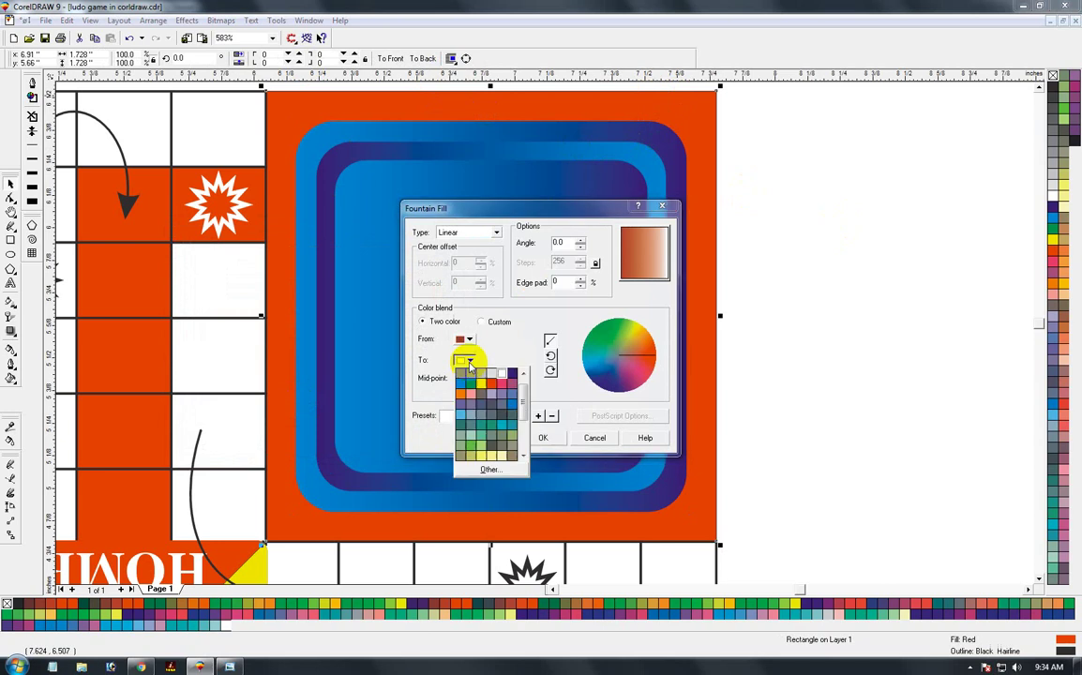
pyautogui.click(491, 472)
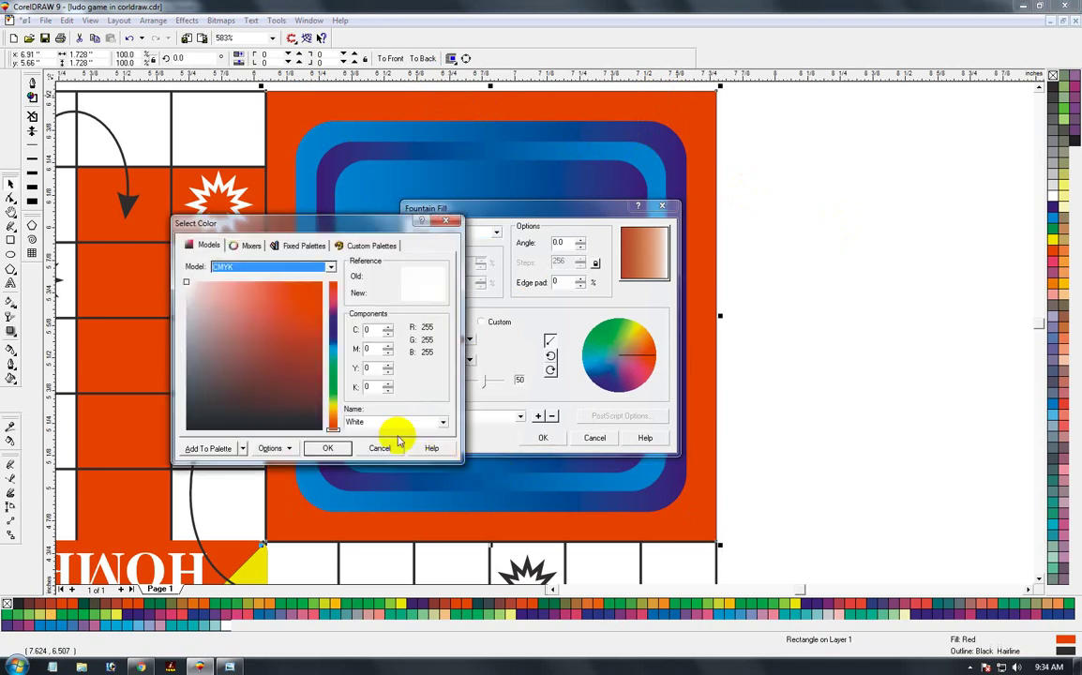
pyautogui.click(330, 448)
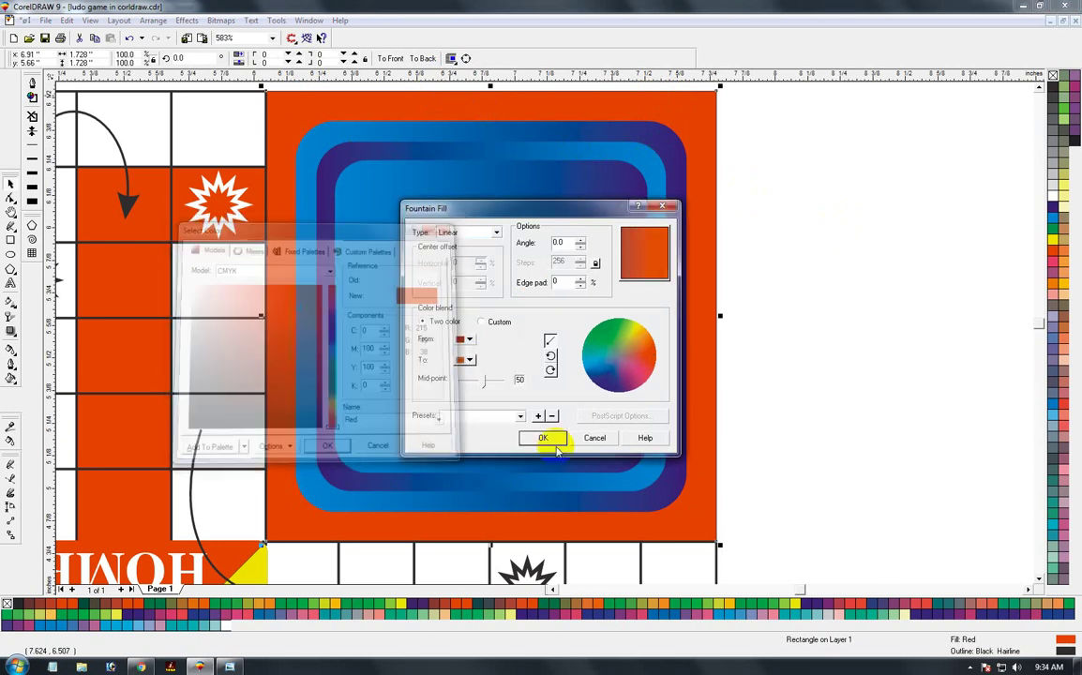
pyautogui.click(543, 438)
# Step: Repeat the dark red to Red gradient on the three blue rounded squares in the red corner
pyautogui.click(422, 134)
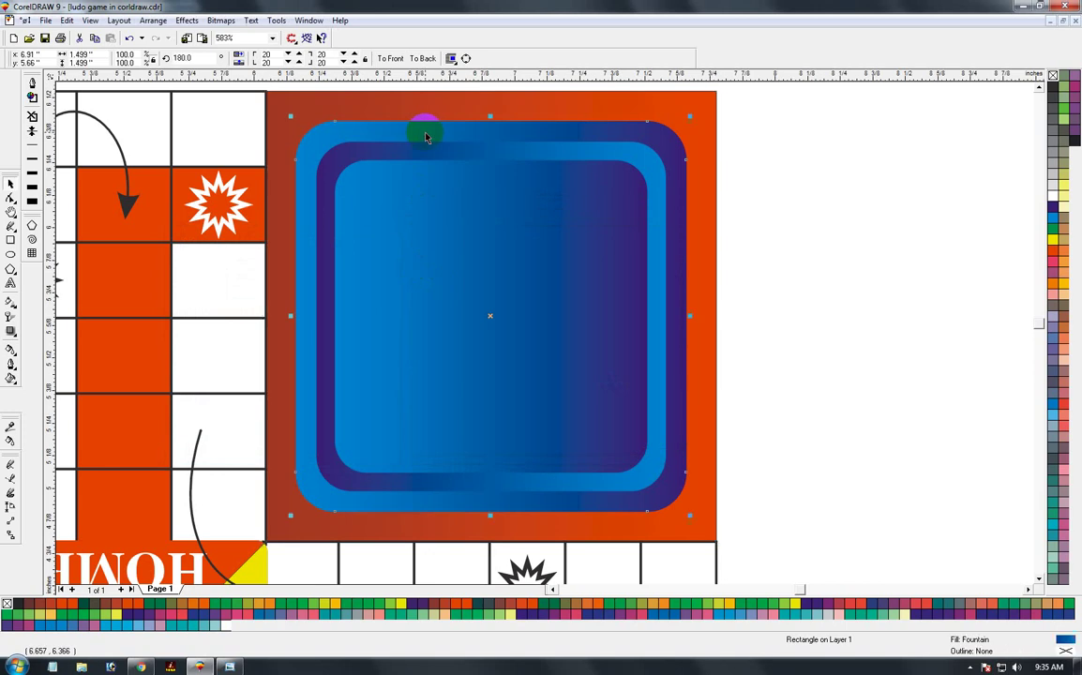
pyautogui.hotkey('ctrl', 'r')
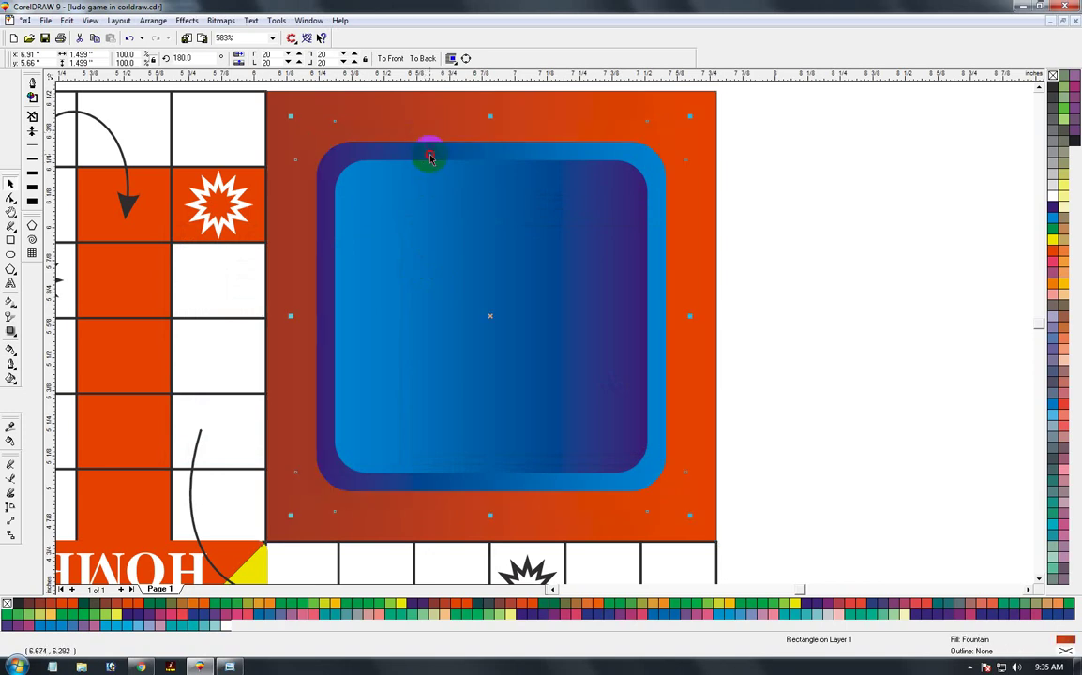
pyautogui.click(430, 157)
pyautogui.hotkey('ctrl', 'r')
pyautogui.click(420, 210)
pyautogui.hotkey('ctrl', 'r')
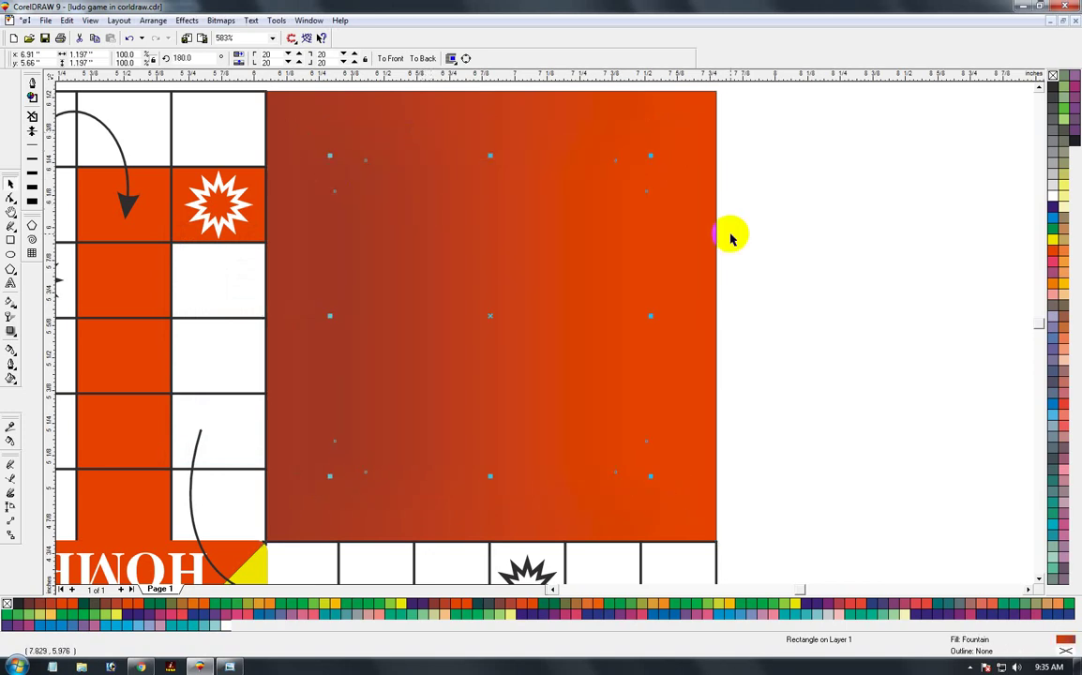
# Step: Mirror the outermost and innermost rounded squares in the red corner horizontally so their gradients run in the opposite direction
pyautogui.hotkey('shift', 'F9')
pyautogui.click(440, 140)
pyautogui.click(591, 122)
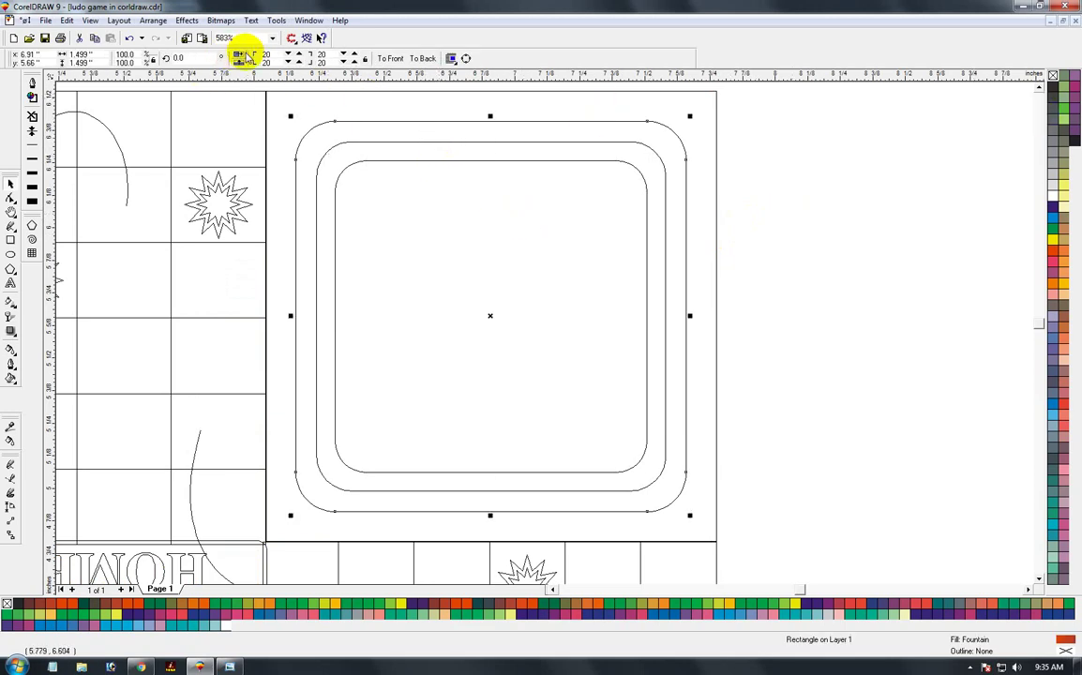
pyautogui.hotkey('shift', 'F9')
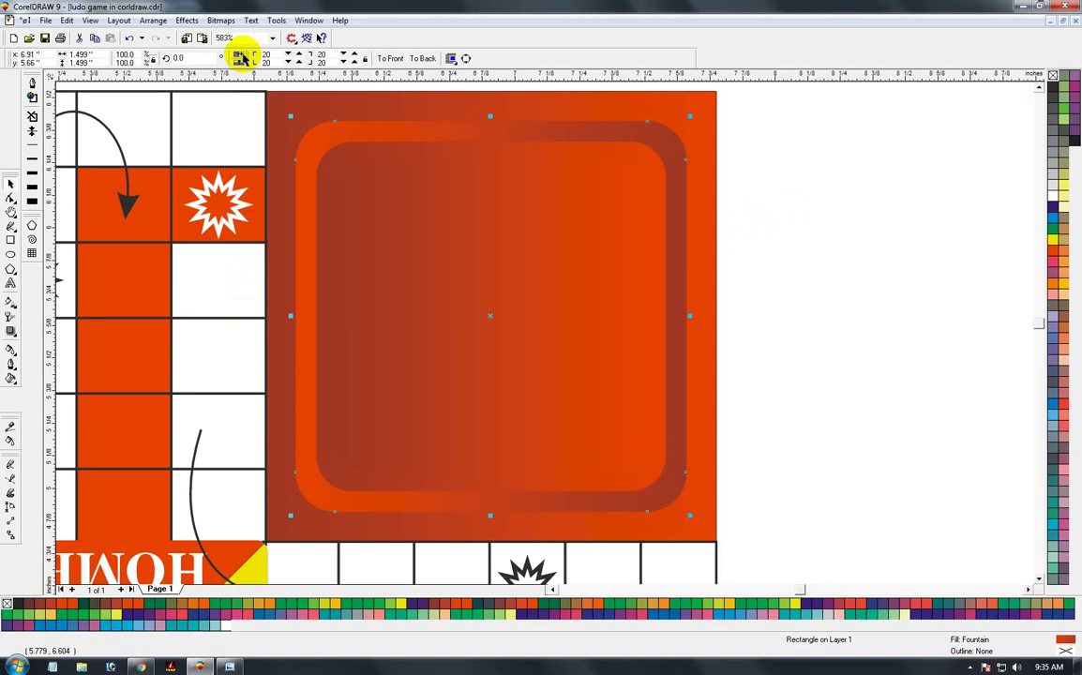
pyautogui.hotkey('shift', 'F9')
pyautogui.click(423, 200)
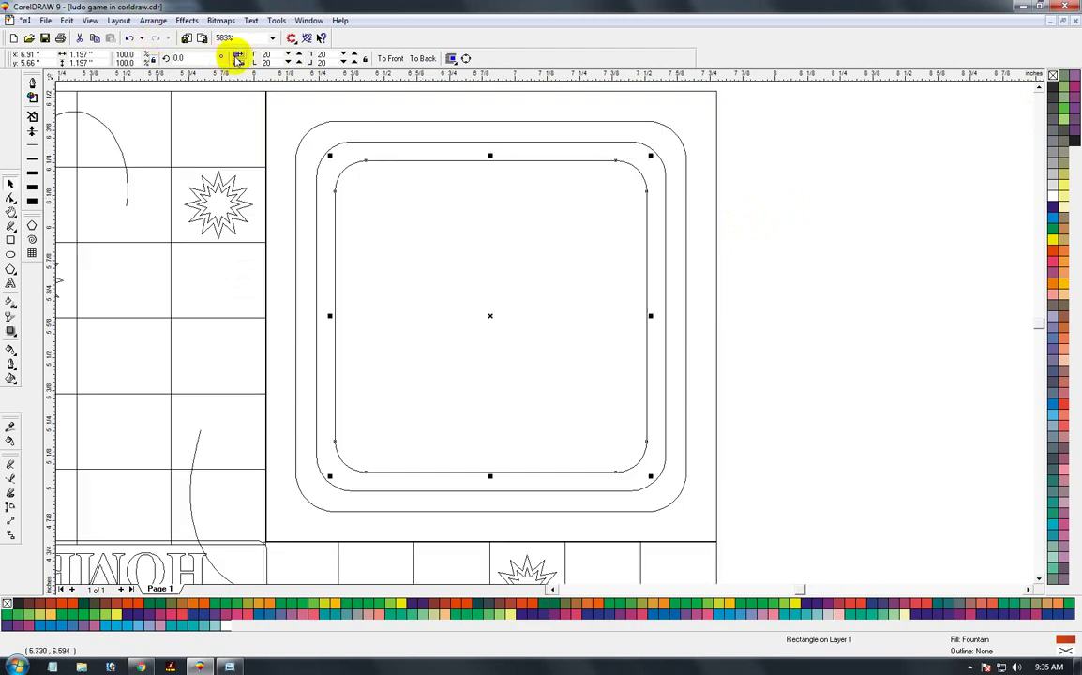
pyautogui.hotkey('shift', 'F9')
pyautogui.click(772, 302)
pyautogui.press('F4')
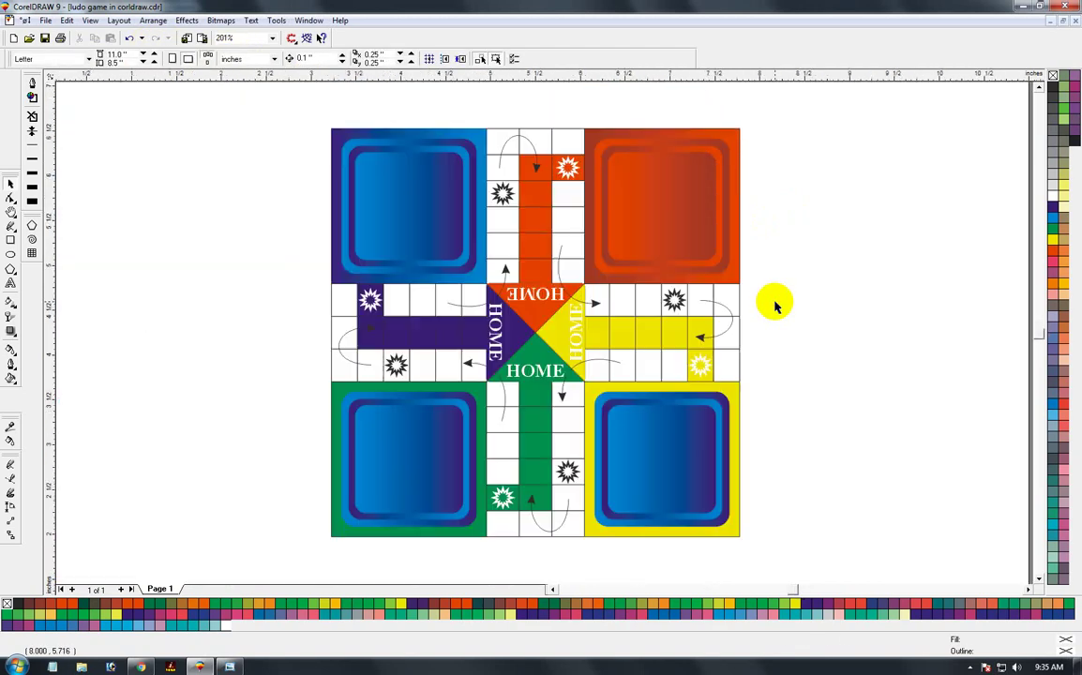
pyautogui.press('z')
pyautogui.moveTo(281, 95); pyautogui.dragTo(756, 550)
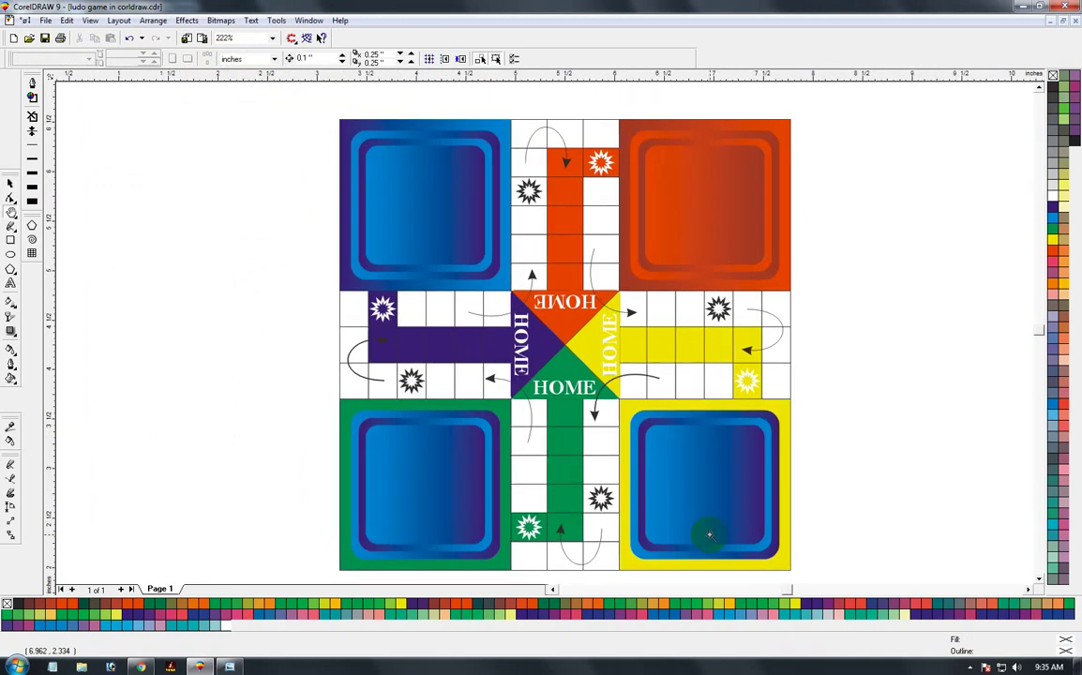
pyautogui.press('space')
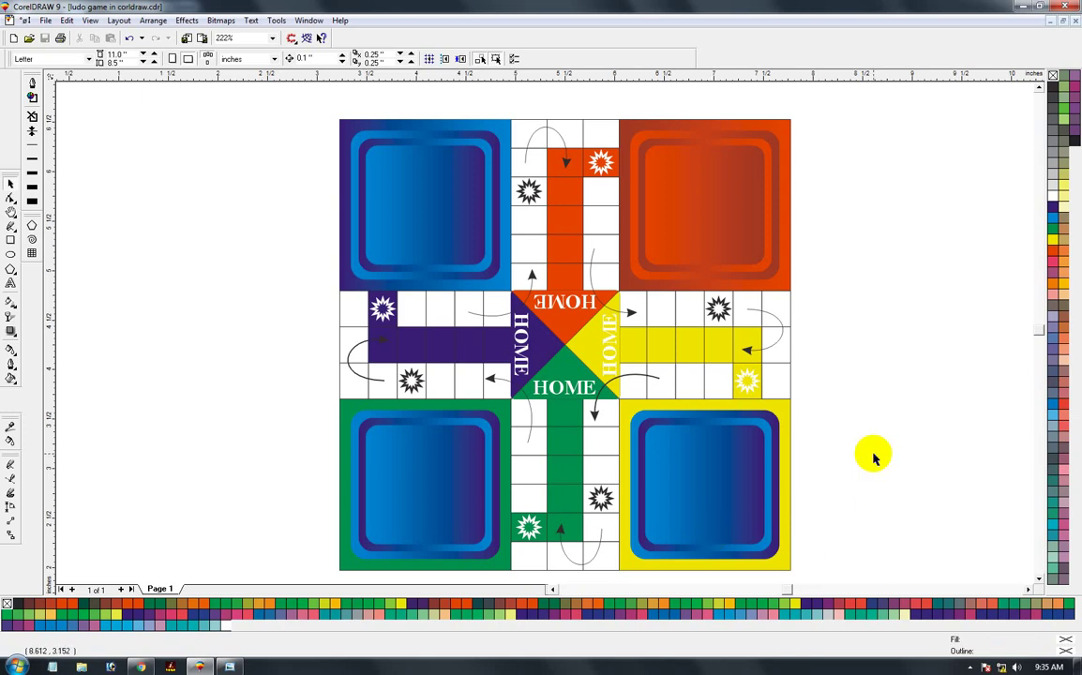
pyautogui.press('space')
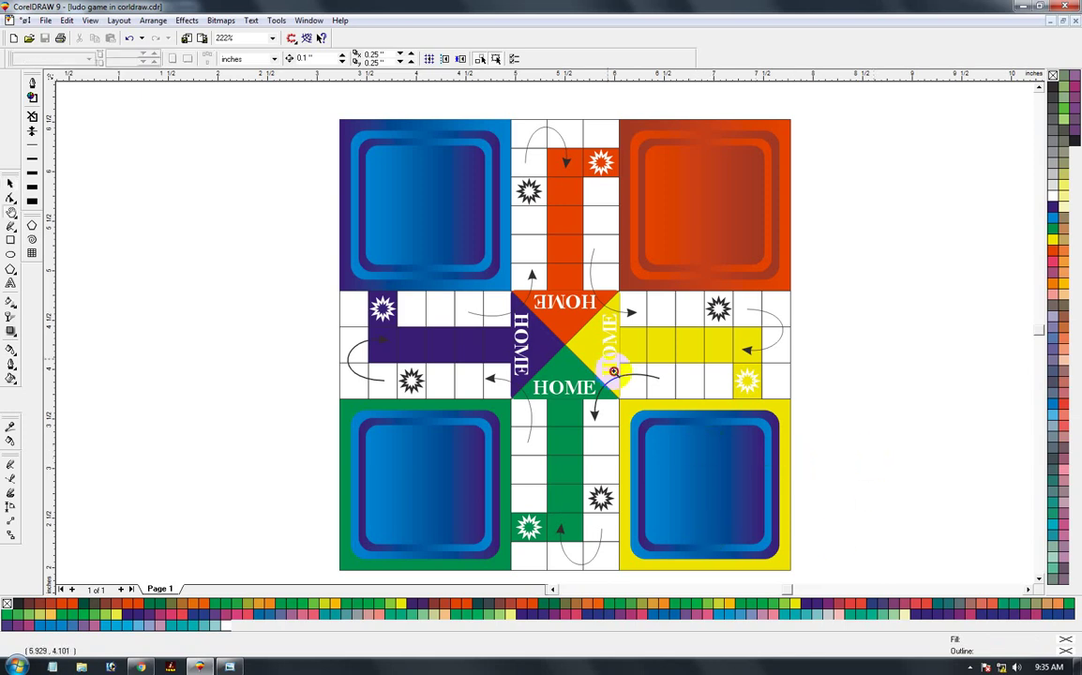
# Step: Start a linear fountain fill on the yellow corner square with Deep Yellow as the from colour
pyautogui.scroll(-1, 816, 572)
pyautogui.click(720, 461)
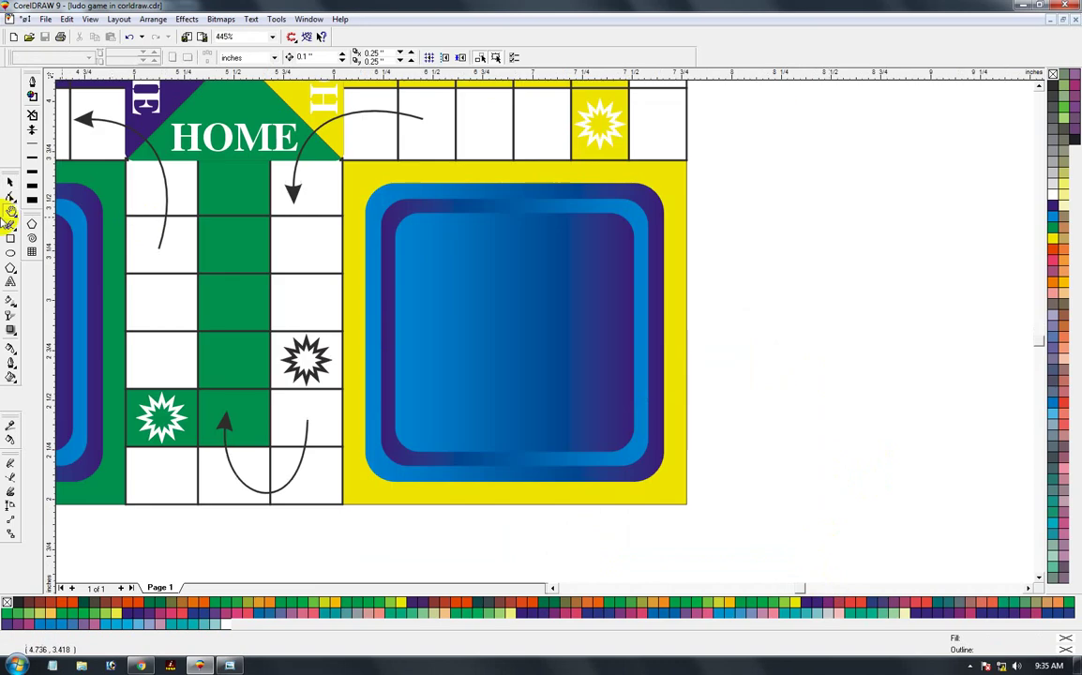
pyautogui.click(10, 185)
pyautogui.click(653, 176)
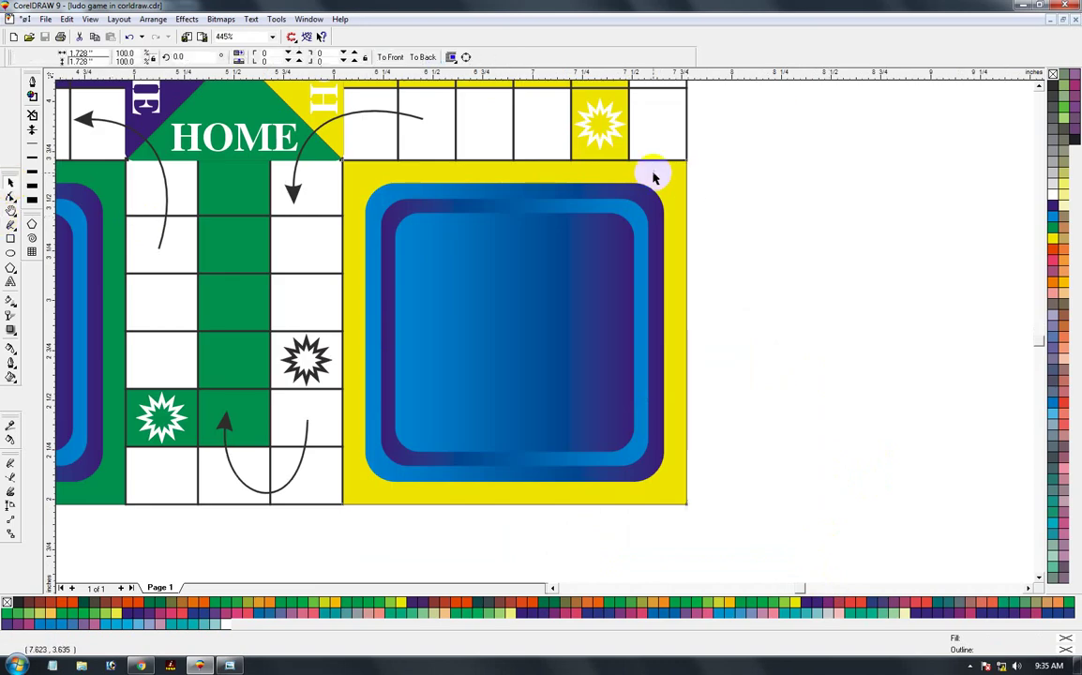
pyautogui.click(756, 204)
pyautogui.click(620, 178)
pyautogui.press('F11')
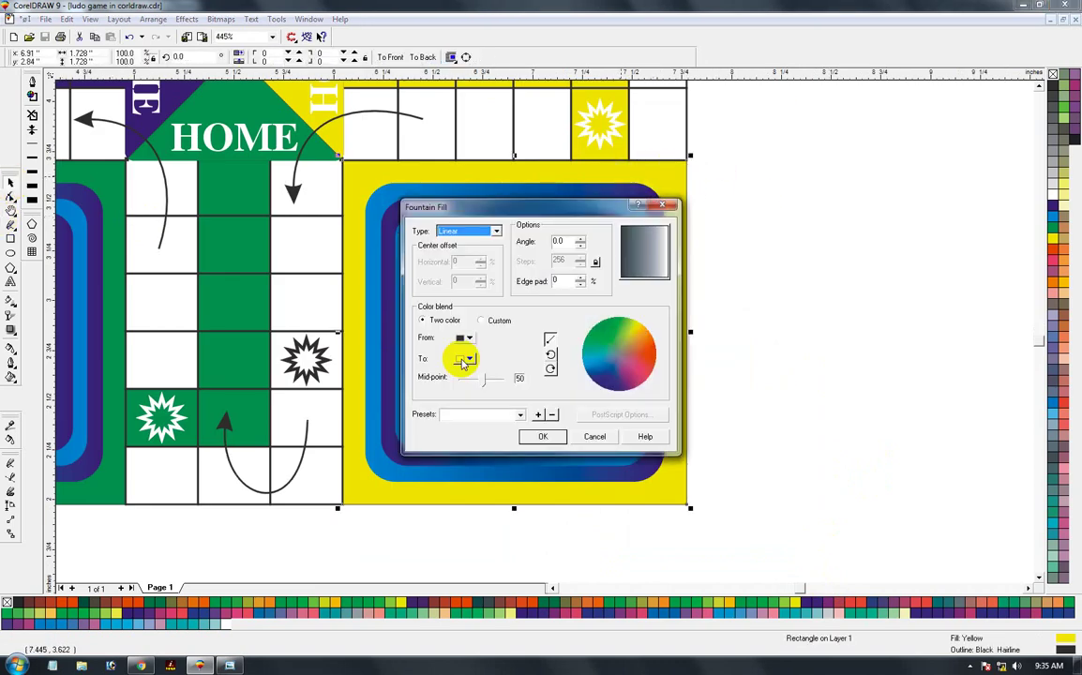
pyautogui.click(467, 340)
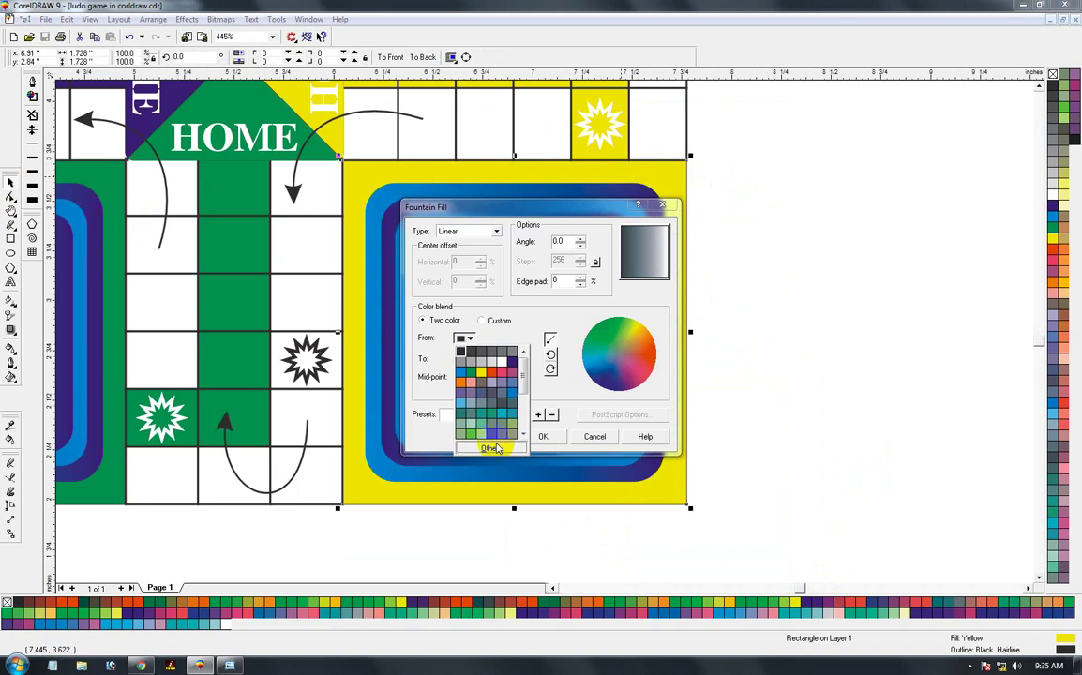
pyautogui.click(495, 448)
pyautogui.click(389, 420)
pyautogui.write('D')
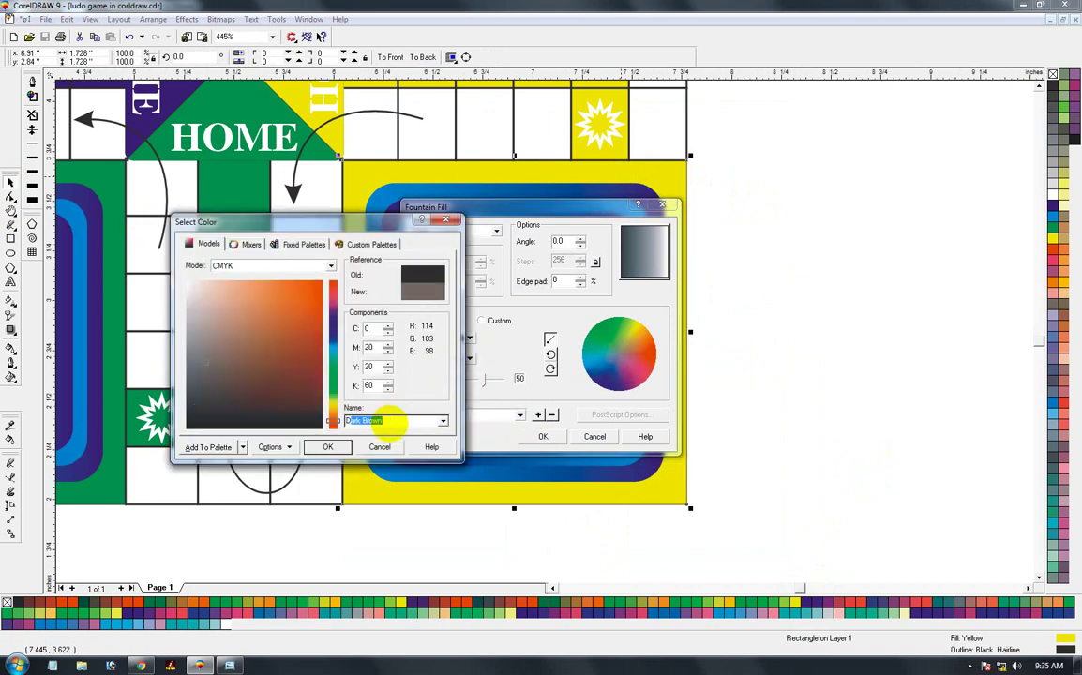
pyautogui.write('eep Yellow')
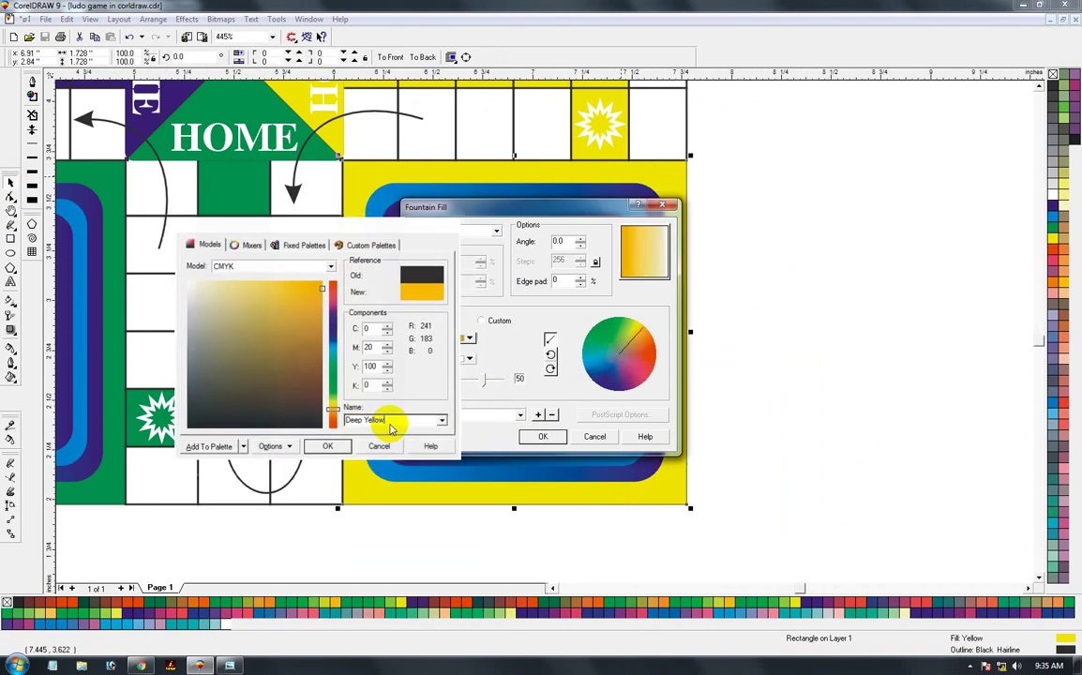
pyautogui.press('Return')
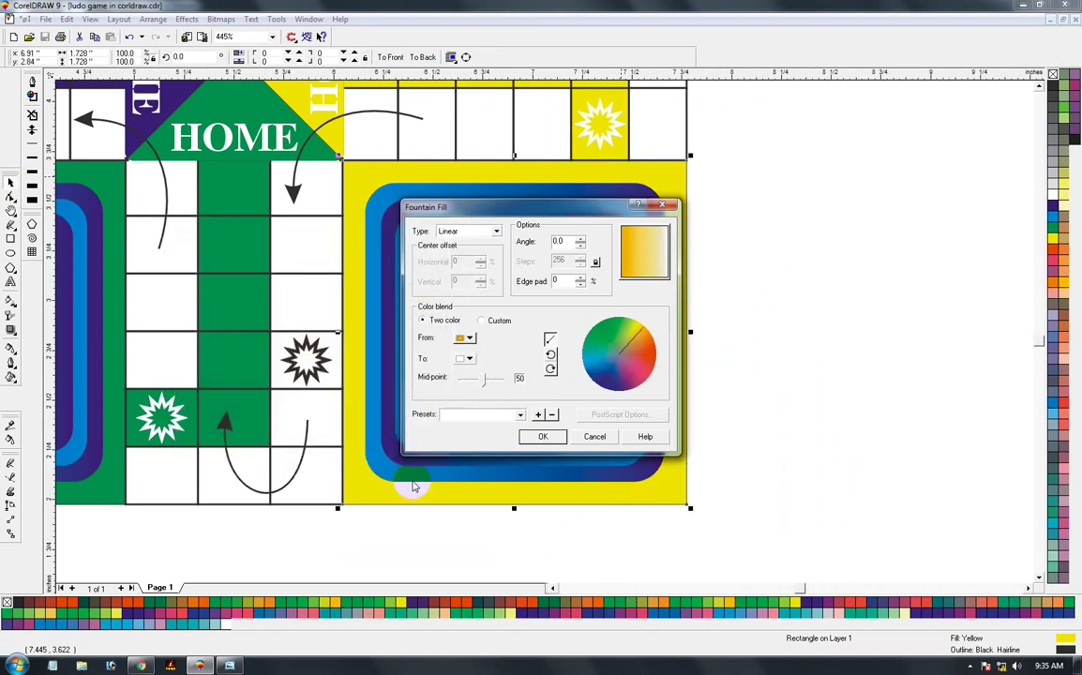
# Step: Set the to colour of the yellow corner square's fountain fill to yellow and apply the fill
pyautogui.click(464, 358)
pyautogui.click(480, 382)
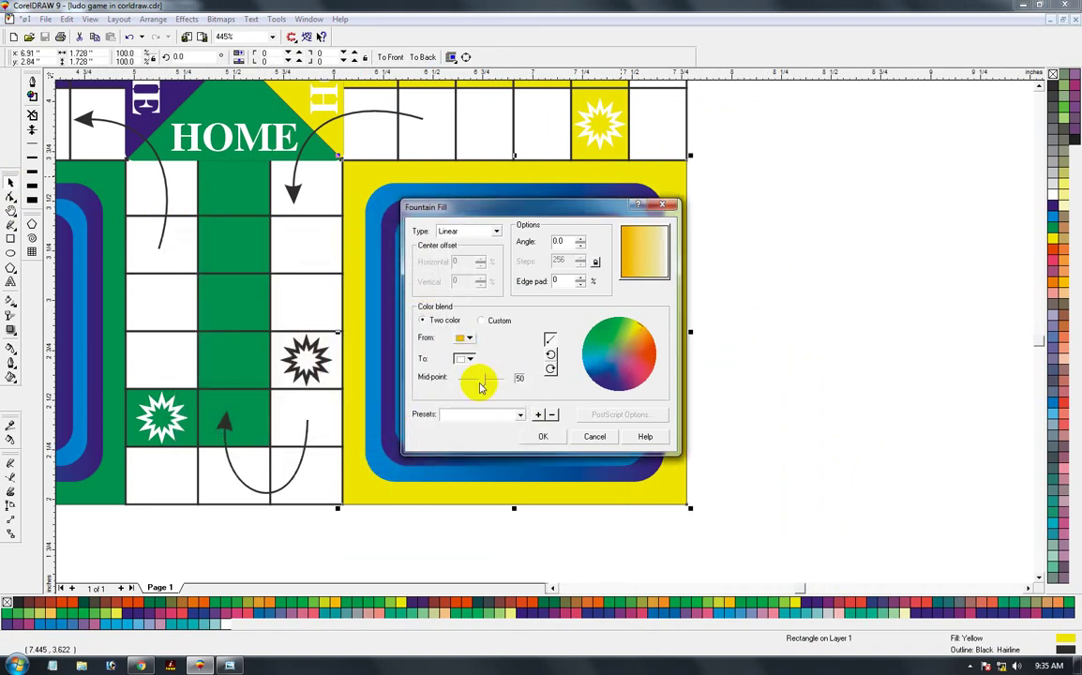
pyautogui.click(530, 435)
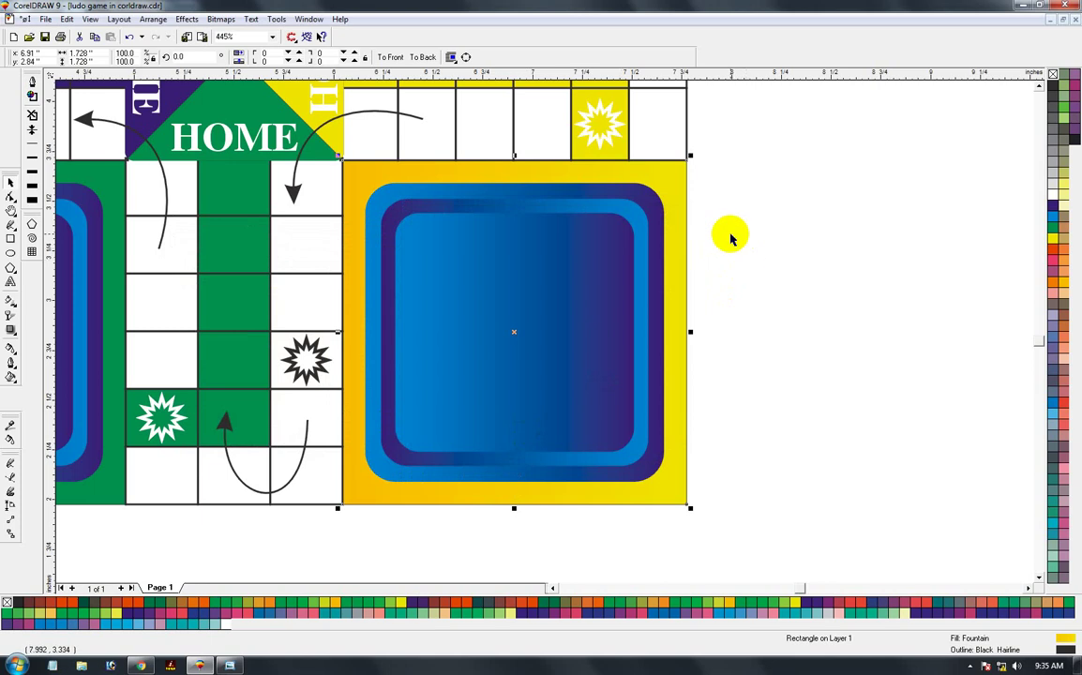
# Step: Repeat the Deep Yellow to yellow gradient on the three grouped rounded squares in the yellow corner
pyautogui.hotkey('shift', 'F9')
pyautogui.keyDown('ctrl'); pyautogui.click(625, 191); pyautogui.keyUp('ctrl')
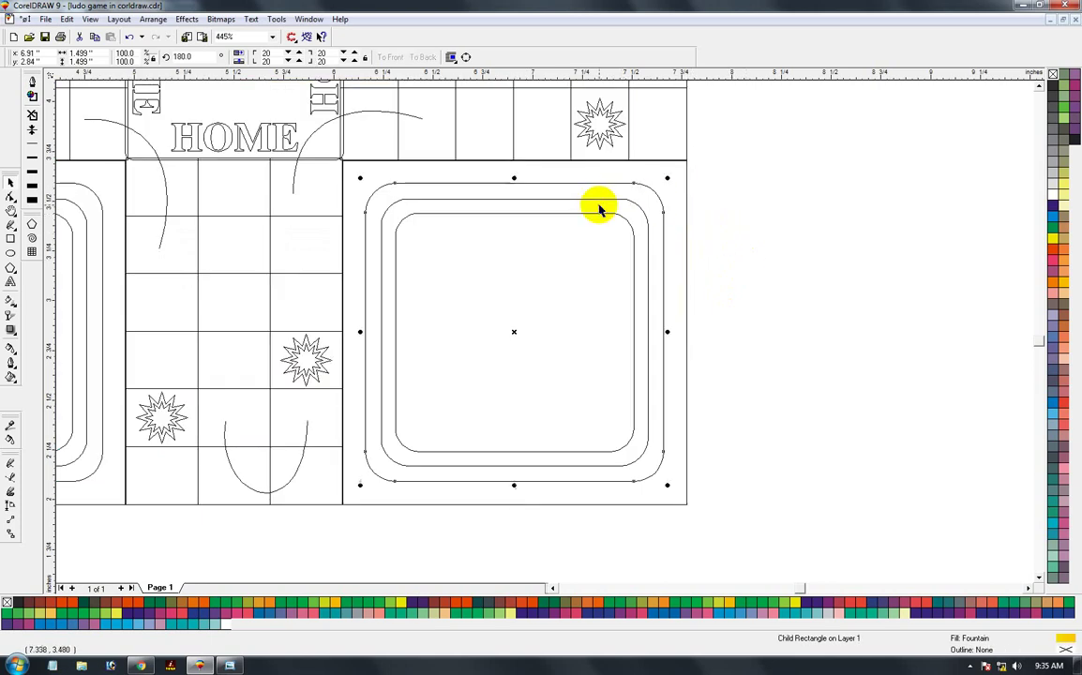
pyautogui.keyDown('ctrl'); pyautogui.click(549, 265); pyautogui.keyUp('ctrl')
pyautogui.hotkey('shift', 'F9')
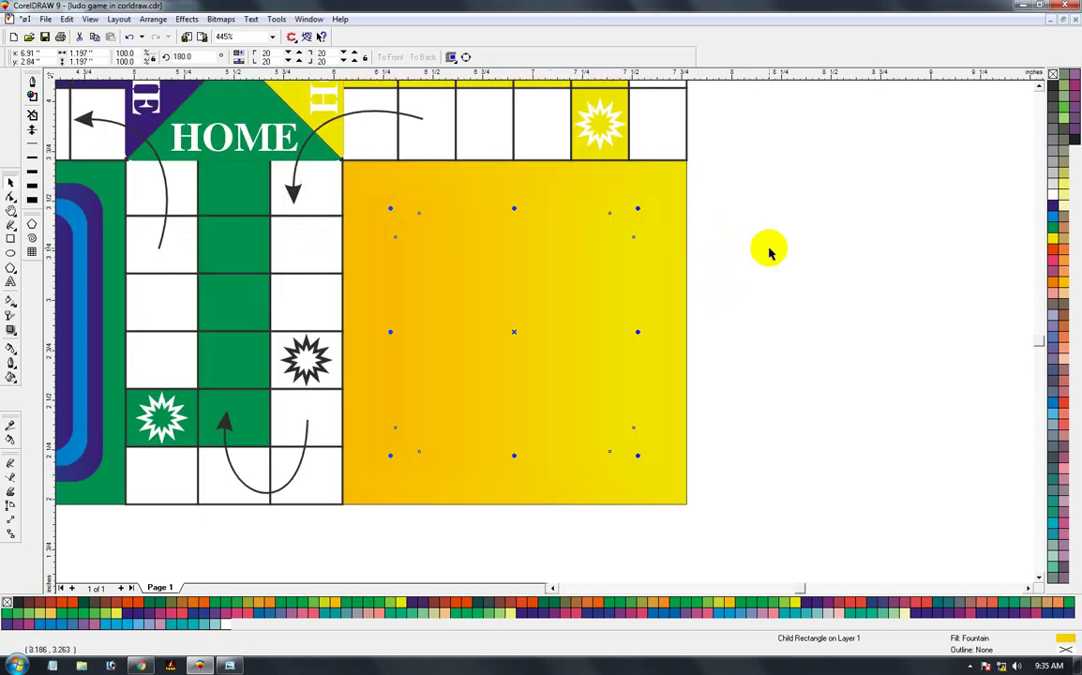
# Step: Ungroup the yellow corner's rounded squares and mirror the outermost and innermost ones horizontally to reverse their gradients
pyautogui.click(541, 258)
pyautogui.click(327, 59)
pyautogui.hotkey('shift', 'F9')
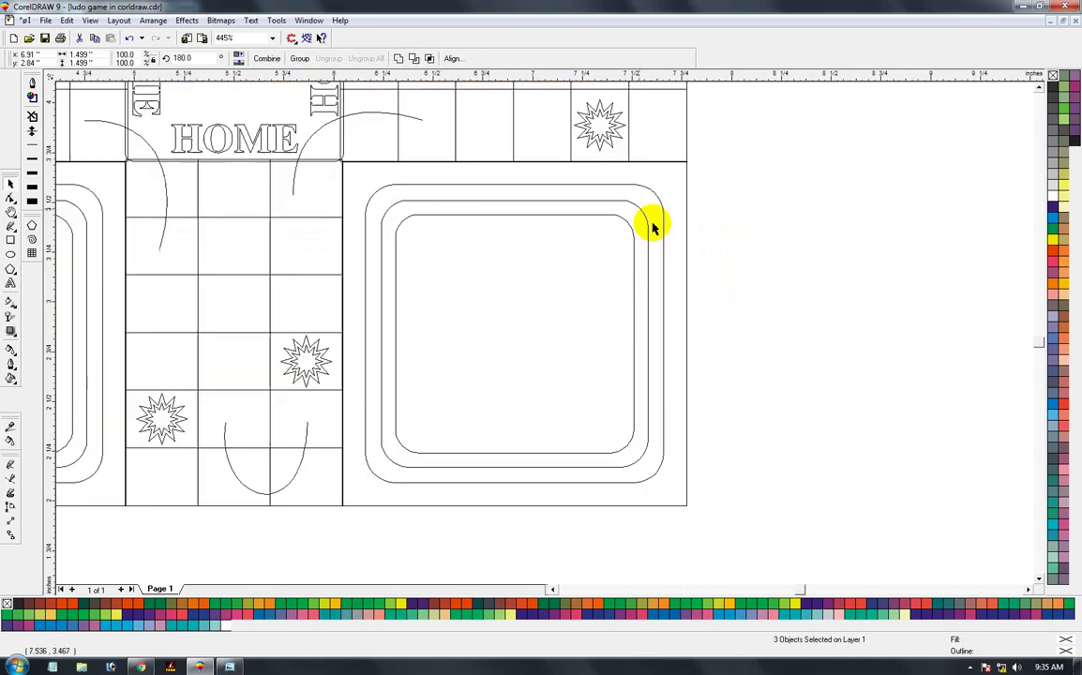
pyautogui.click(624, 187)
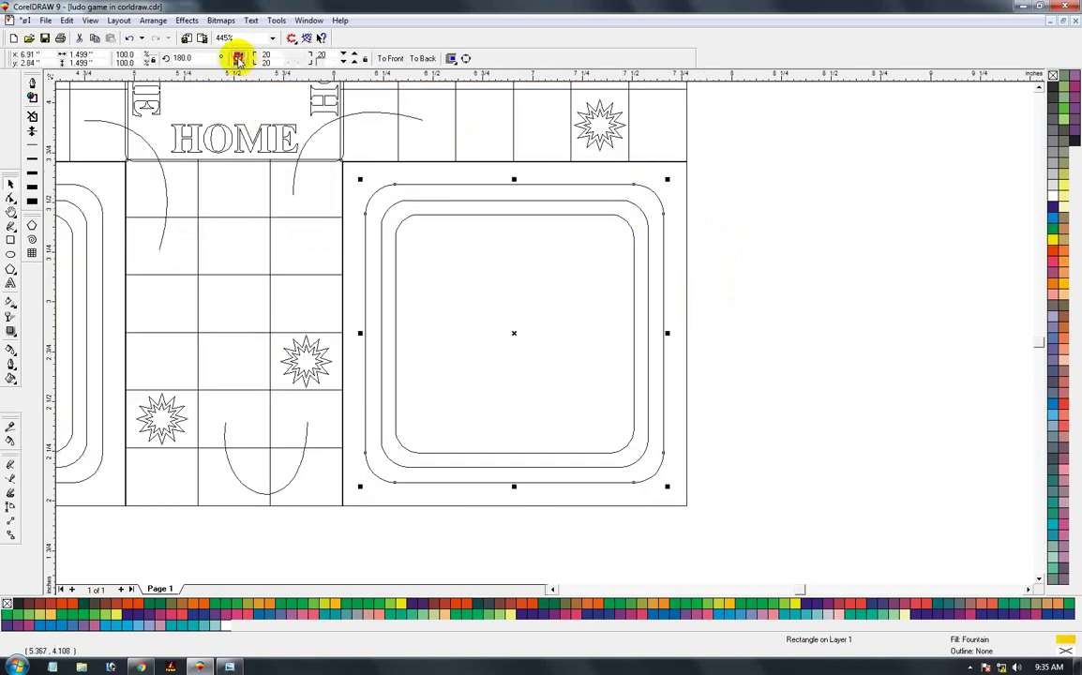
pyautogui.click(462, 255)
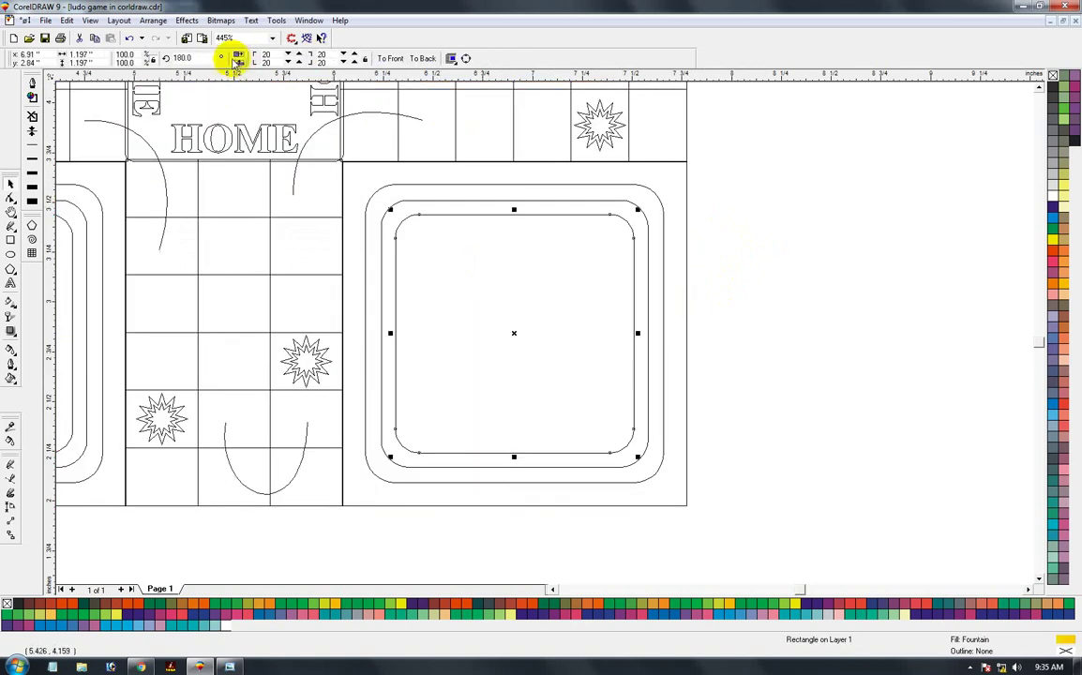
pyautogui.hotkey('shift', 'F9')
pyautogui.click(821, 387)
pyautogui.press('F3')
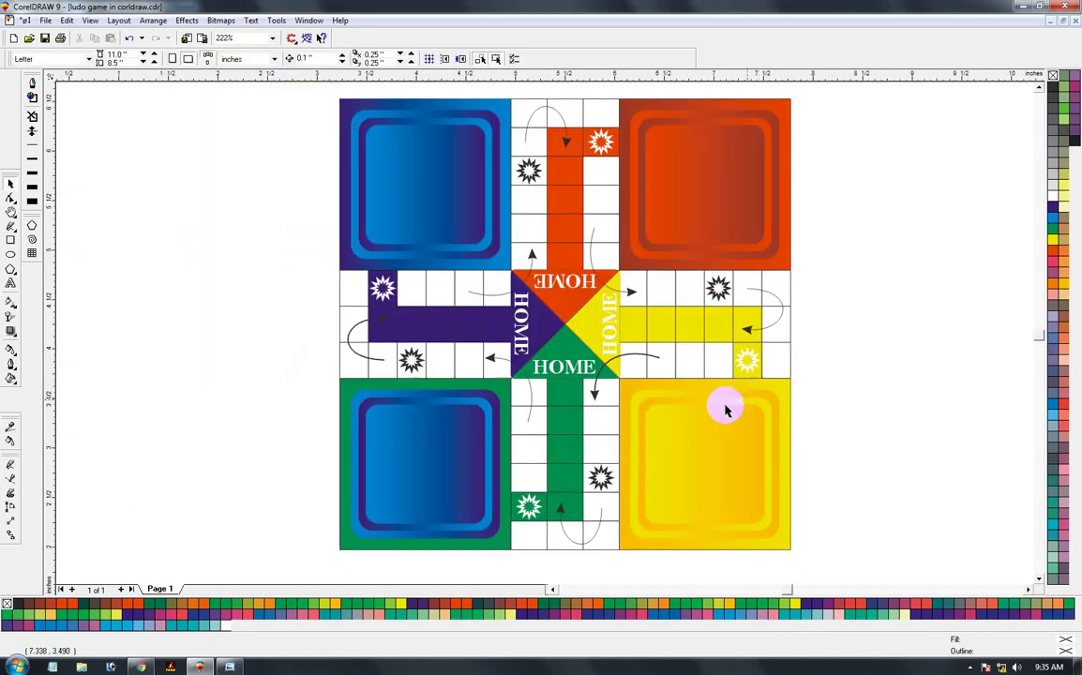
# Step: Start a linear fountain fill on the green corner square with Green as the from colour
pyautogui.press('F2')
pyautogui.moveTo(278, 349); pyautogui.dragTo(536, 550)
pyautogui.click(14, 185)
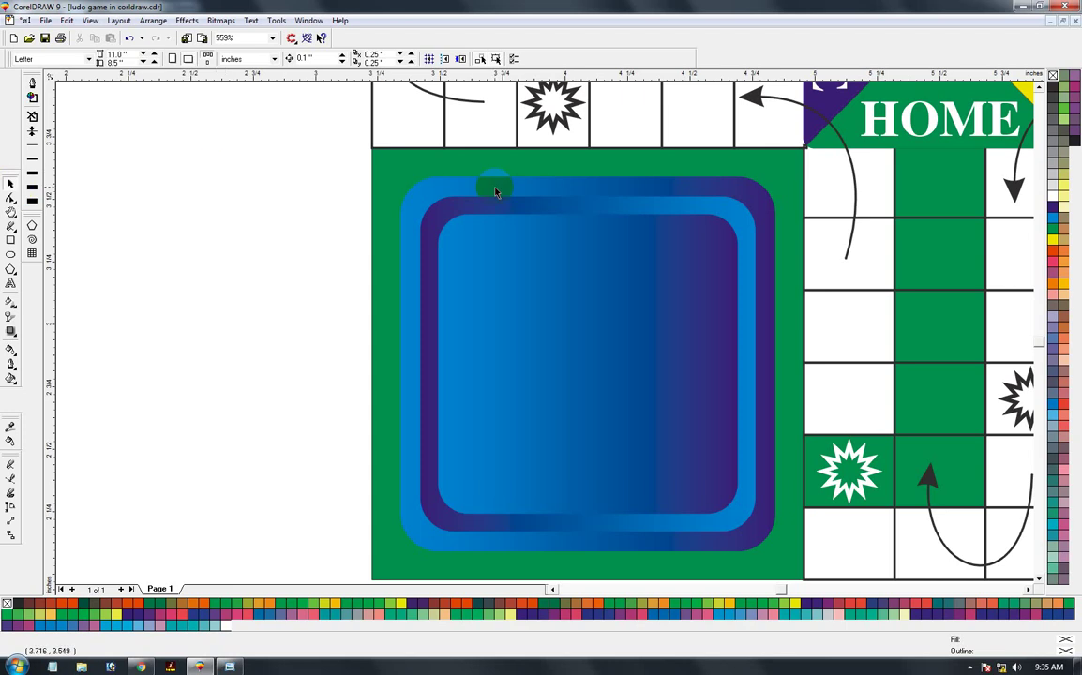
pyautogui.click(412, 166)
pyautogui.press('F11')
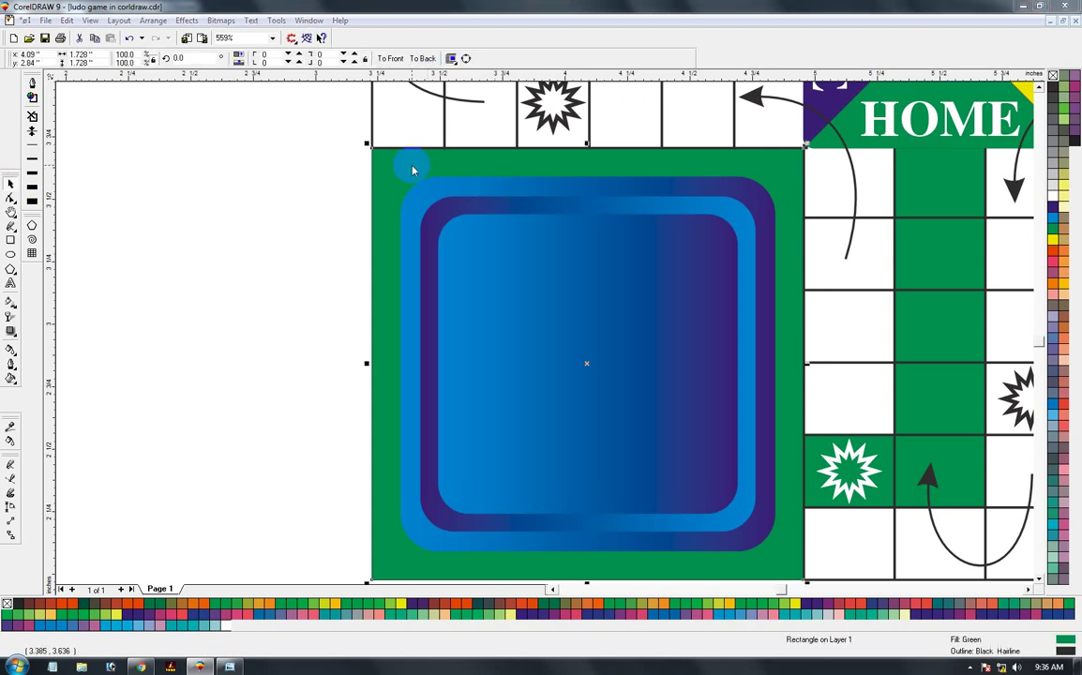
pyautogui.click(466, 341)
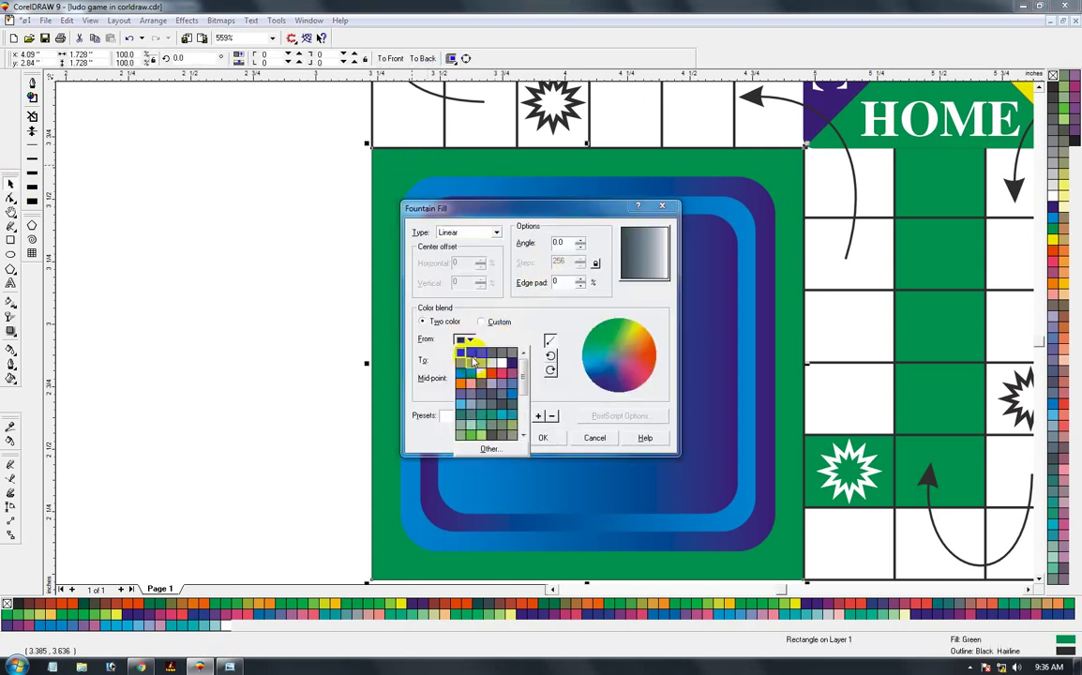
pyautogui.click(490, 449)
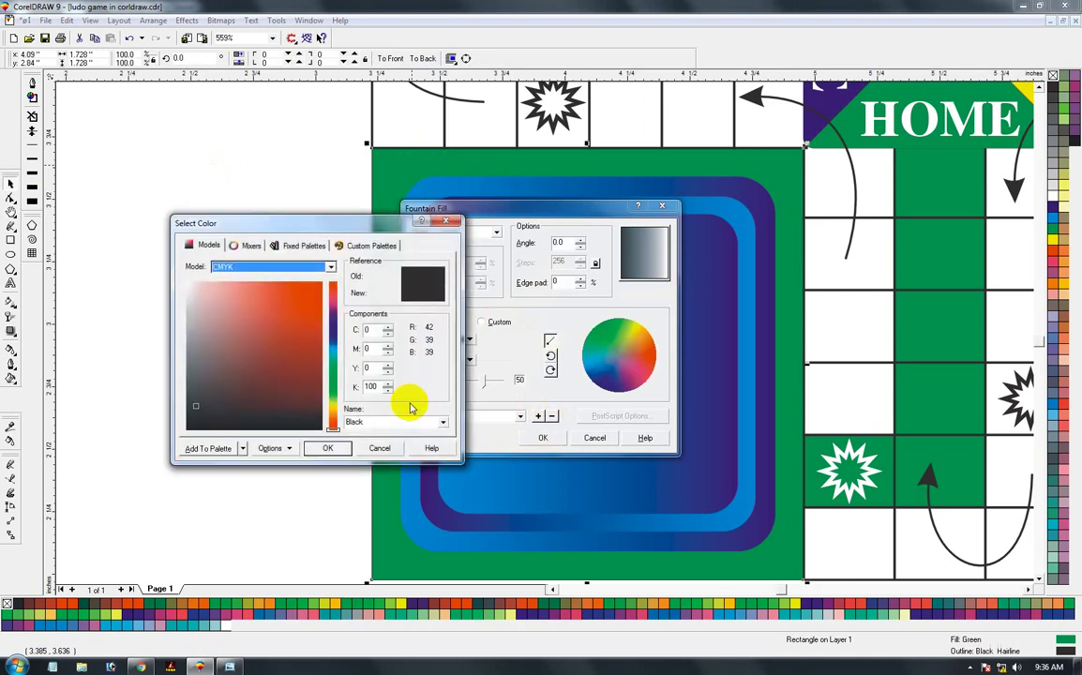
pyautogui.write('Green')
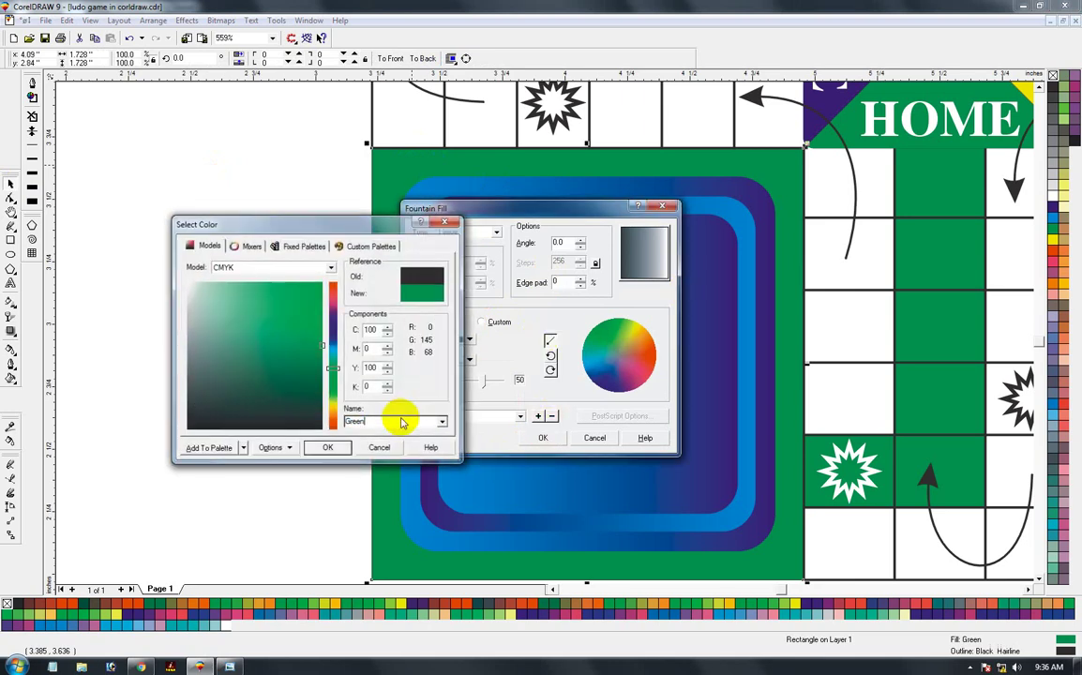
pyautogui.press('Return')
# Step: Set the to colour of the green corner square's fountain fill to a light yellowish green and apply the fill
pyautogui.click(468, 360)
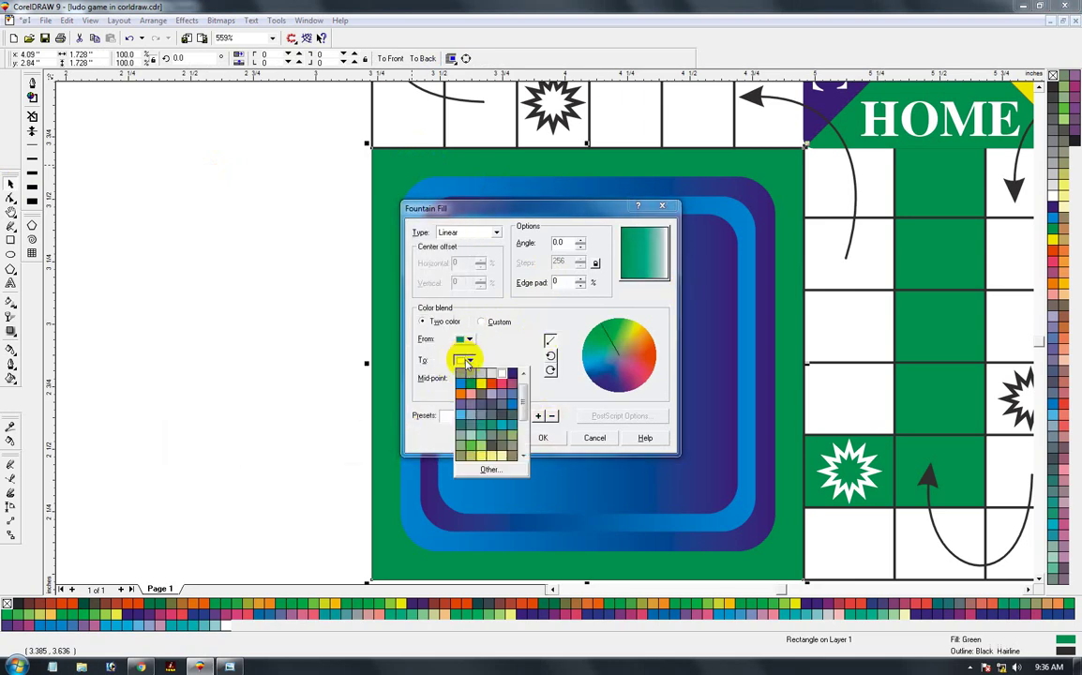
pyautogui.click(476, 469)
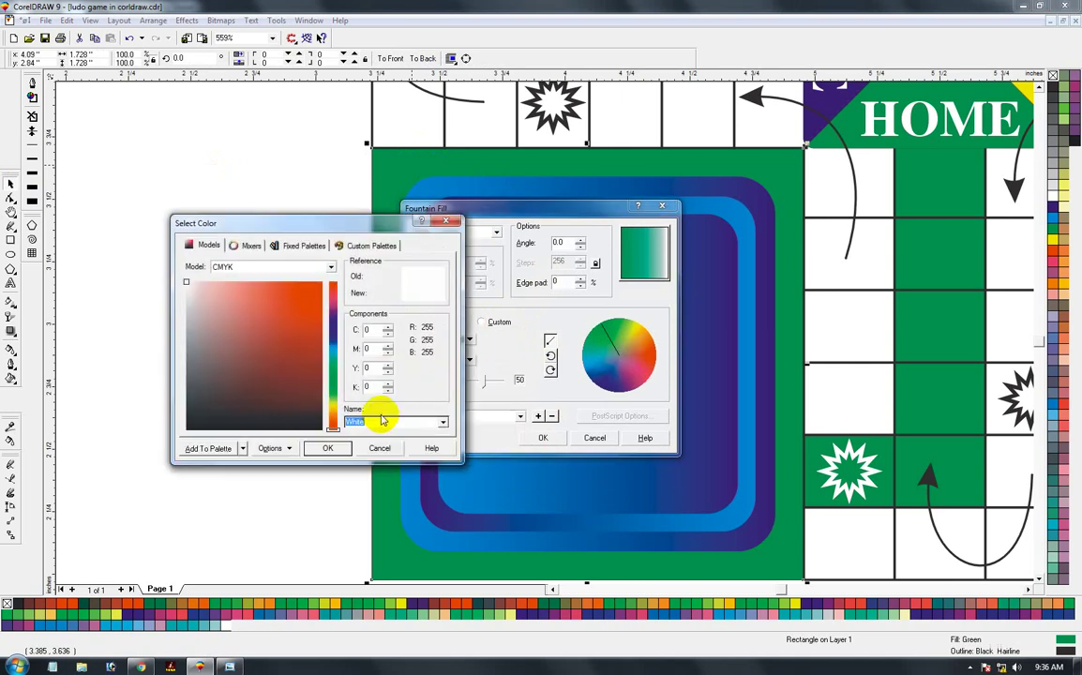
pyautogui.write('Char')
pyautogui.press('Return')
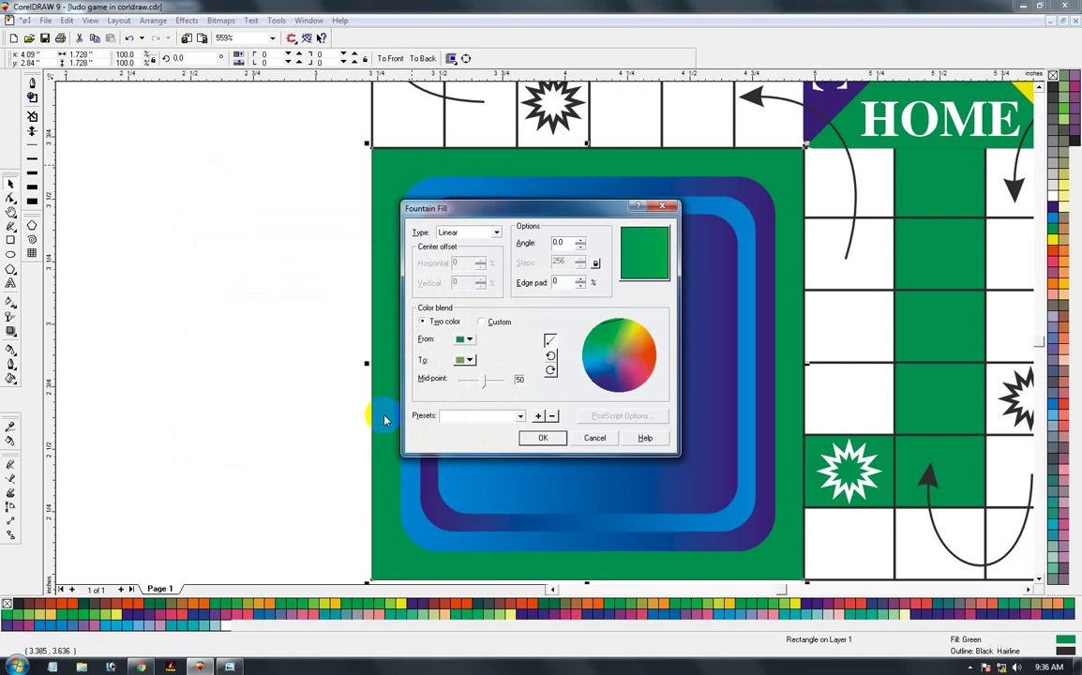
pyautogui.click(559, 446)
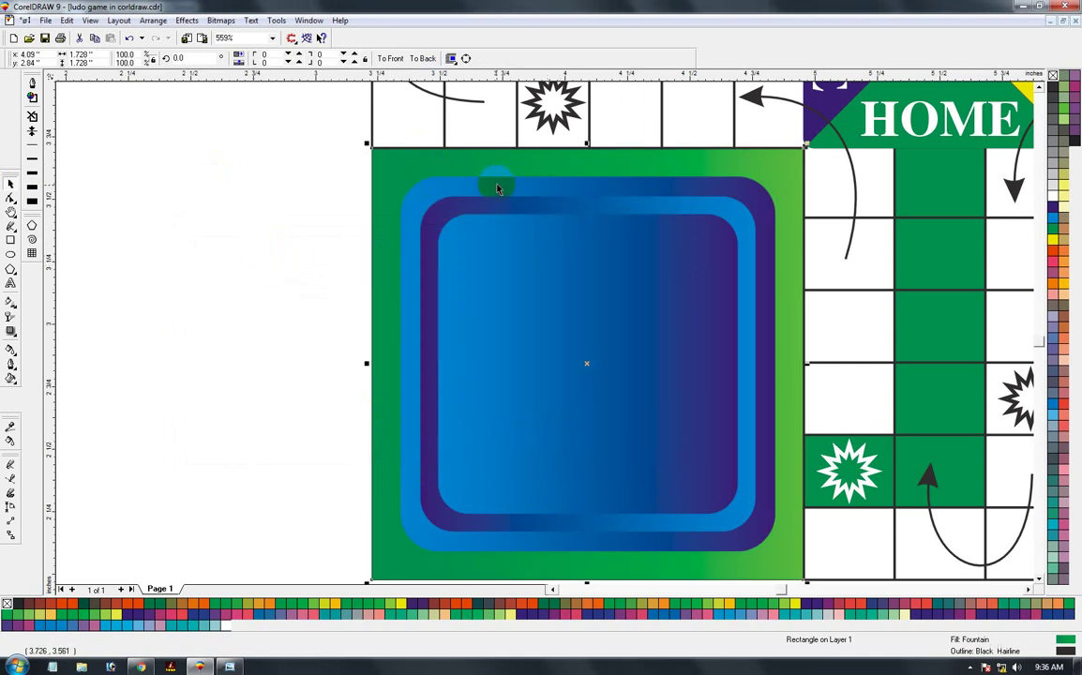
# Step: Ungroup the green corner's rounded squares and reapply the green gradient to the corner square
pyautogui.click(495, 192)
pyautogui.click(304, 61)
pyautogui.click(295, 201)
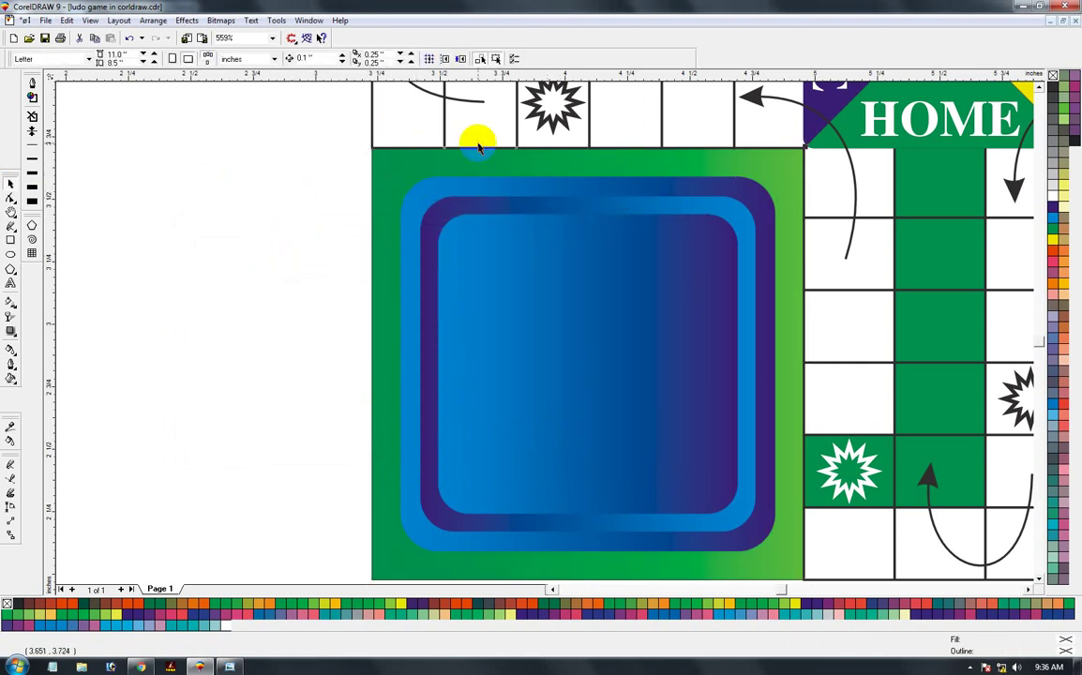
pyautogui.click(475, 169)
pyautogui.press('F11')
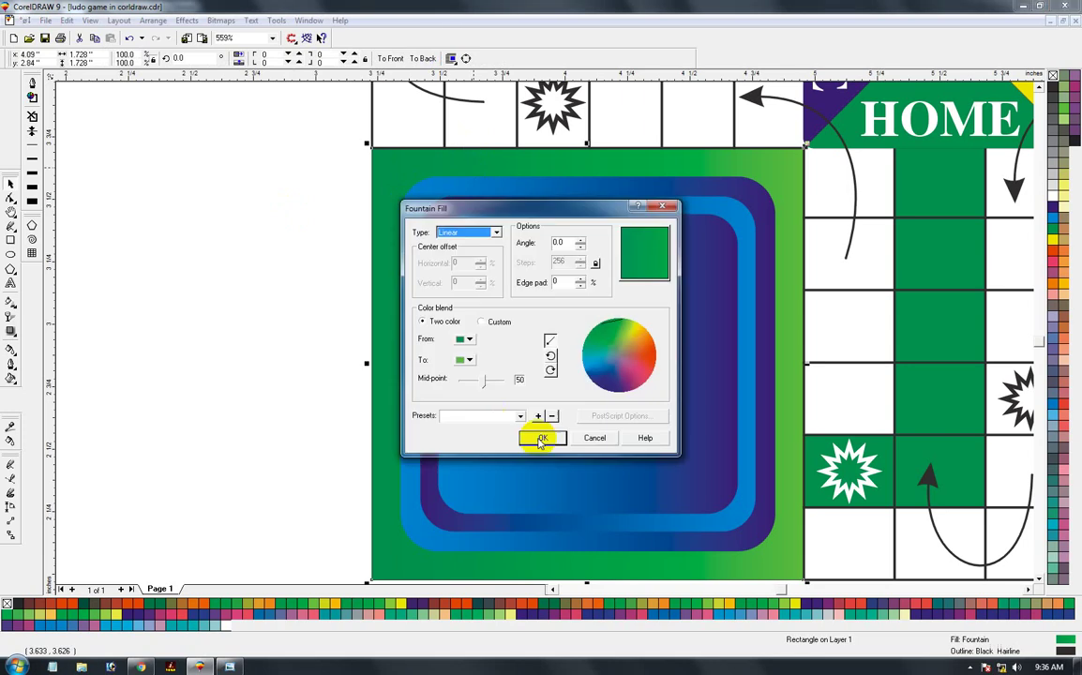
pyautogui.click(540, 438)
# Step: Repeat the green to light green gradient on each of the three rounded squares in the green corner
pyautogui.click(514, 183)
pyautogui.hotkey('ctrl', 'r')
pyautogui.click(490, 207)
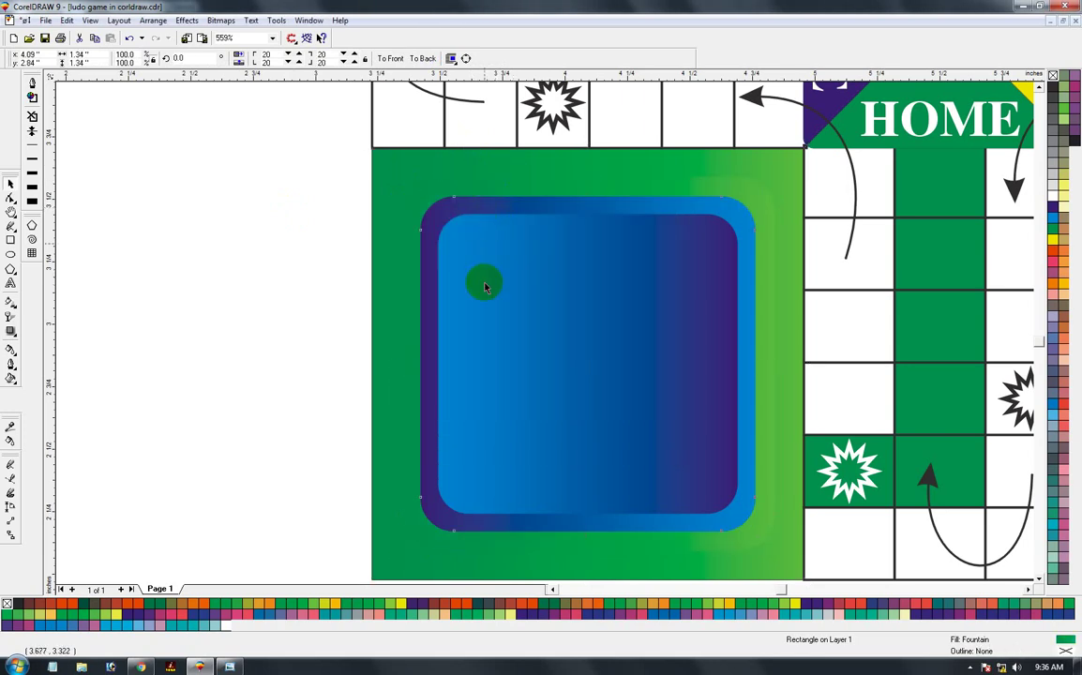
pyautogui.hotkey('ctrl', 'r')
pyautogui.click(483, 286)
pyautogui.hotkey('ctrl', 'r')
# Step: Mirror the green corner's outermost and innermost rounded squares horizontally to reverse their gradients
pyautogui.hotkey('shift', 'F9')
pyautogui.click(170, 372)
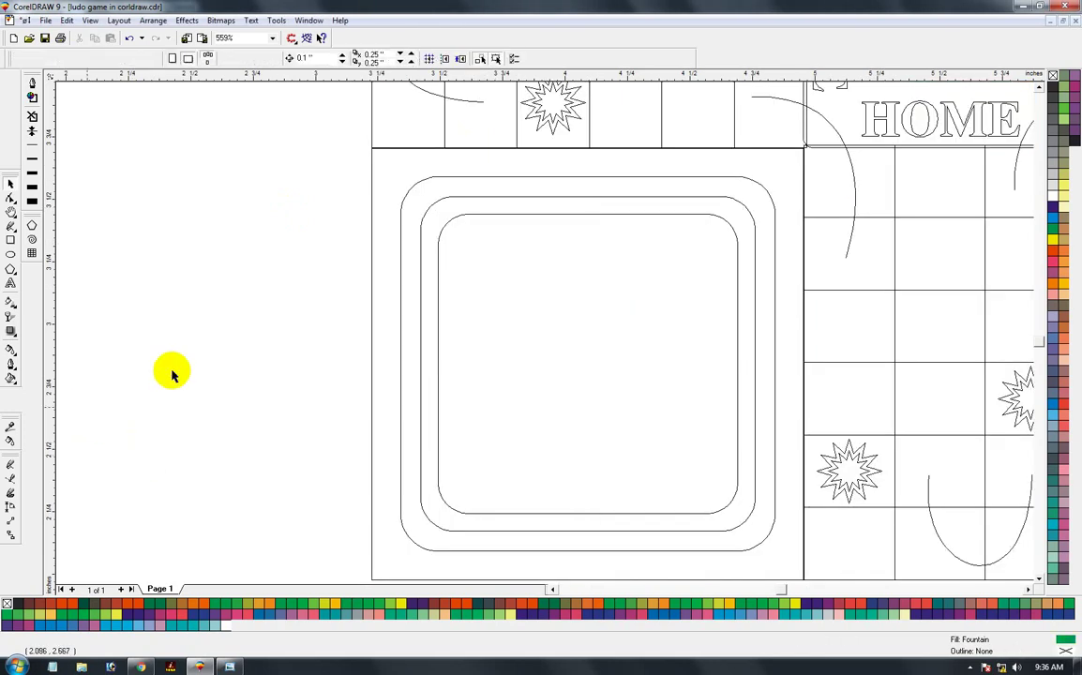
pyautogui.click(454, 178)
pyautogui.hotkey('shift', 'F9')
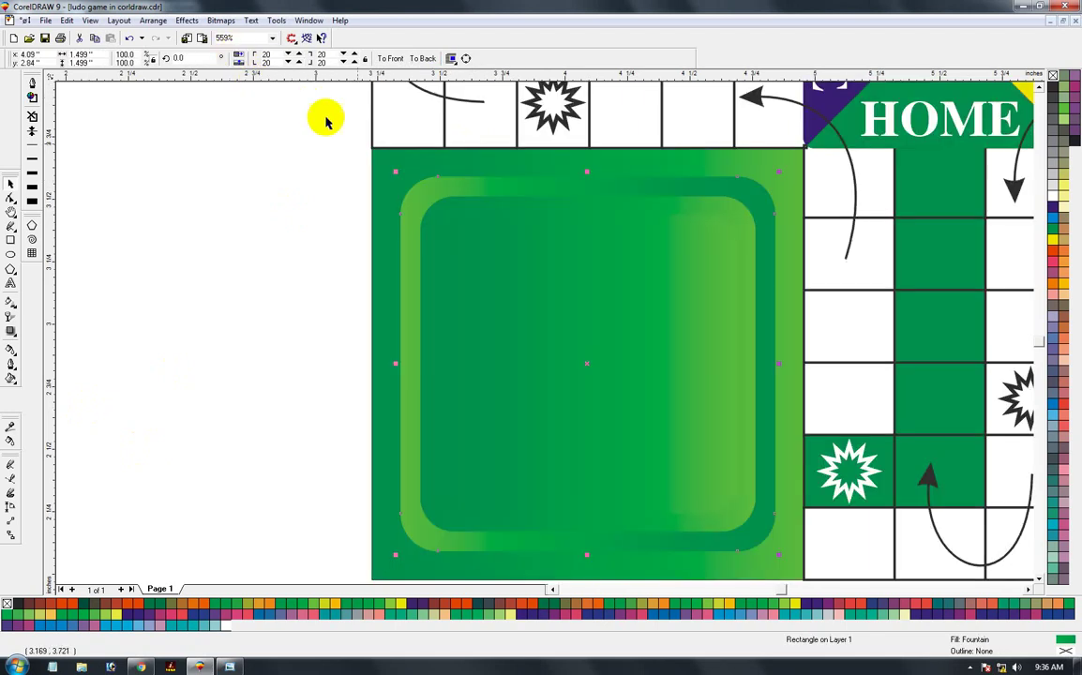
pyautogui.hotkey('shift', 'F9')
pyautogui.click(498, 216)
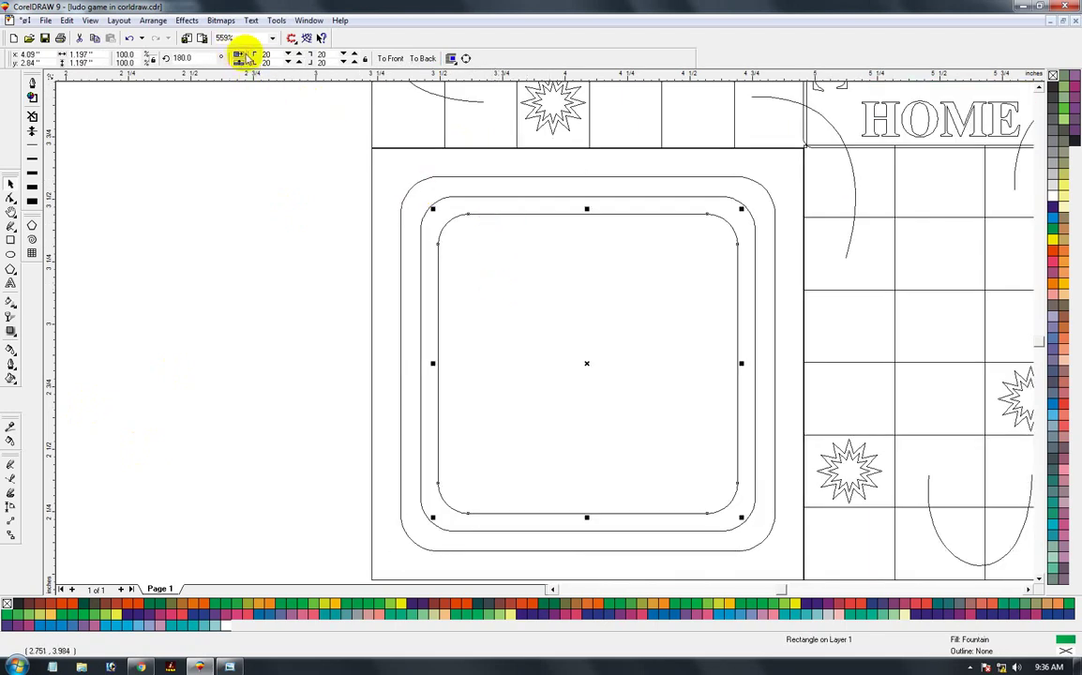
pyautogui.hotkey('shift', 'F9')
pyautogui.click(215, 255)
pyautogui.press('F3')
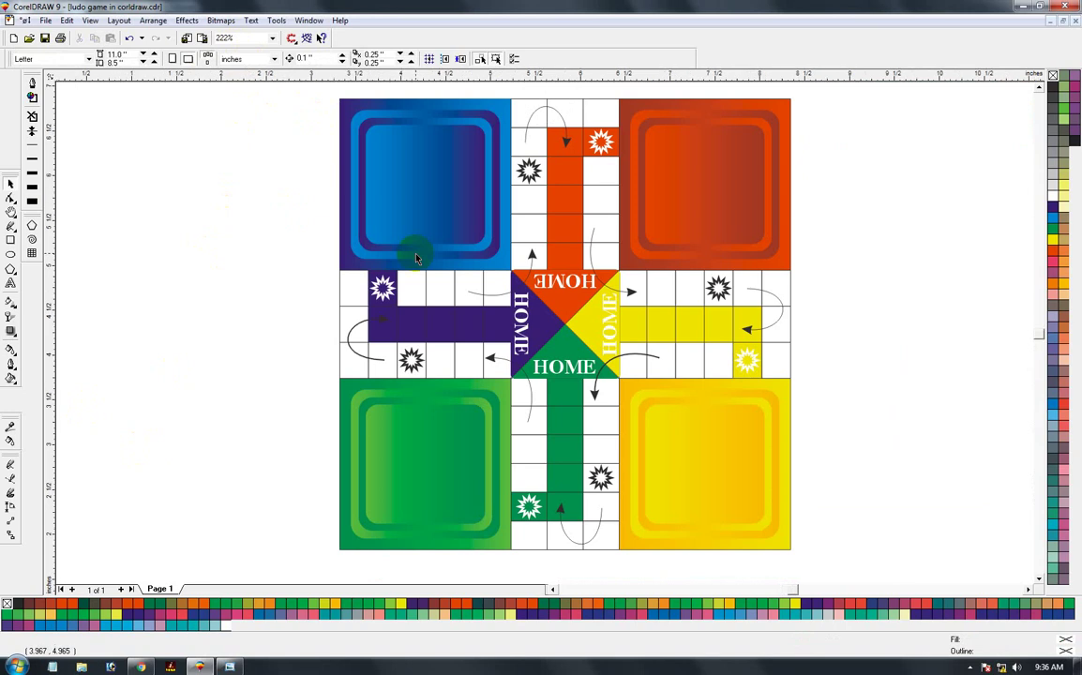
pyautogui.press('F4')
pyautogui.press('F2')
pyautogui.moveTo(313, 124); pyautogui.dragTo(761, 563)
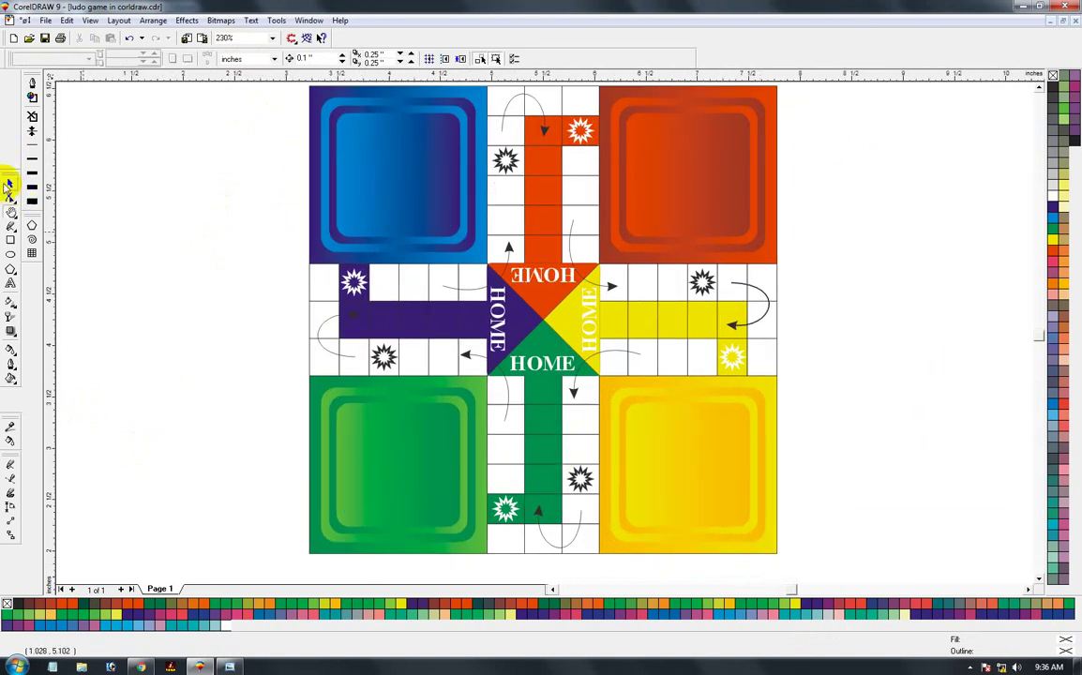
pyautogui.click(11, 186)
pyautogui.press('F4')
pyautogui.press('F2')
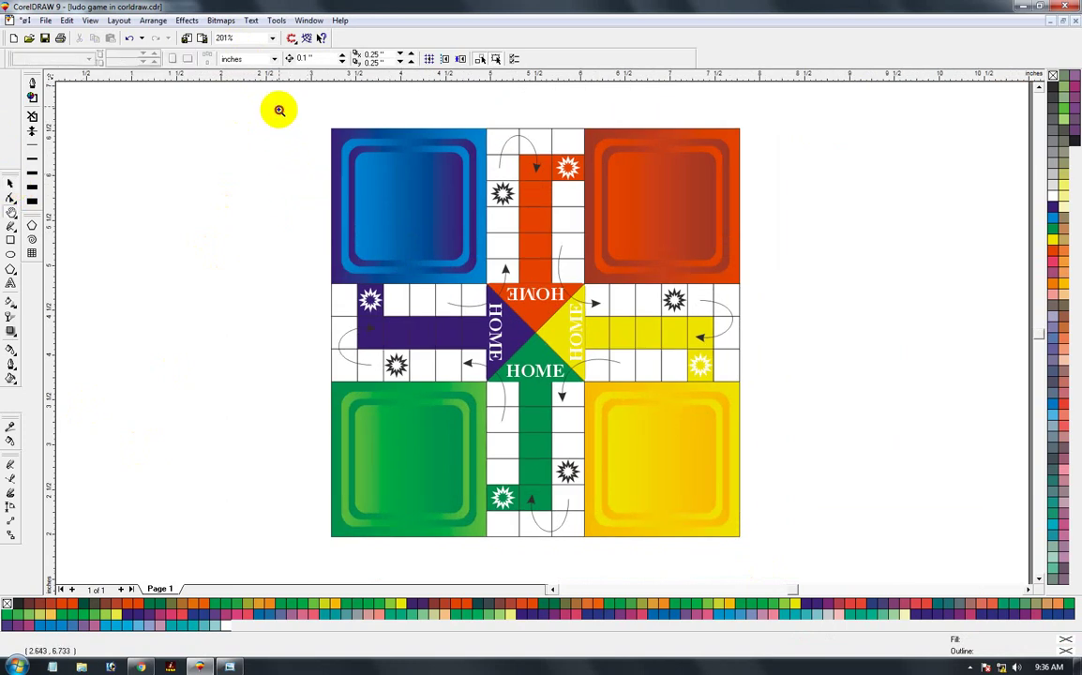
pyautogui.moveTo(278, 99); pyautogui.dragTo(761, 555)
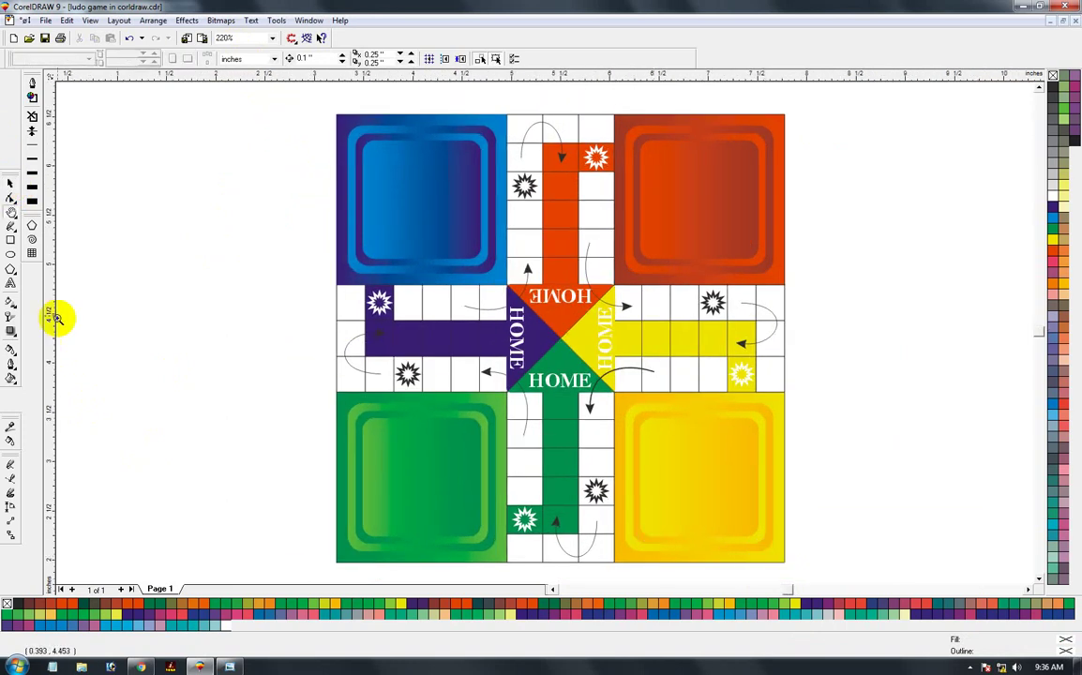
# Step: Draw a circle about 0.3 inches in diameter inside the blue corner's innermost rounded square
pyautogui.click(546, 260)
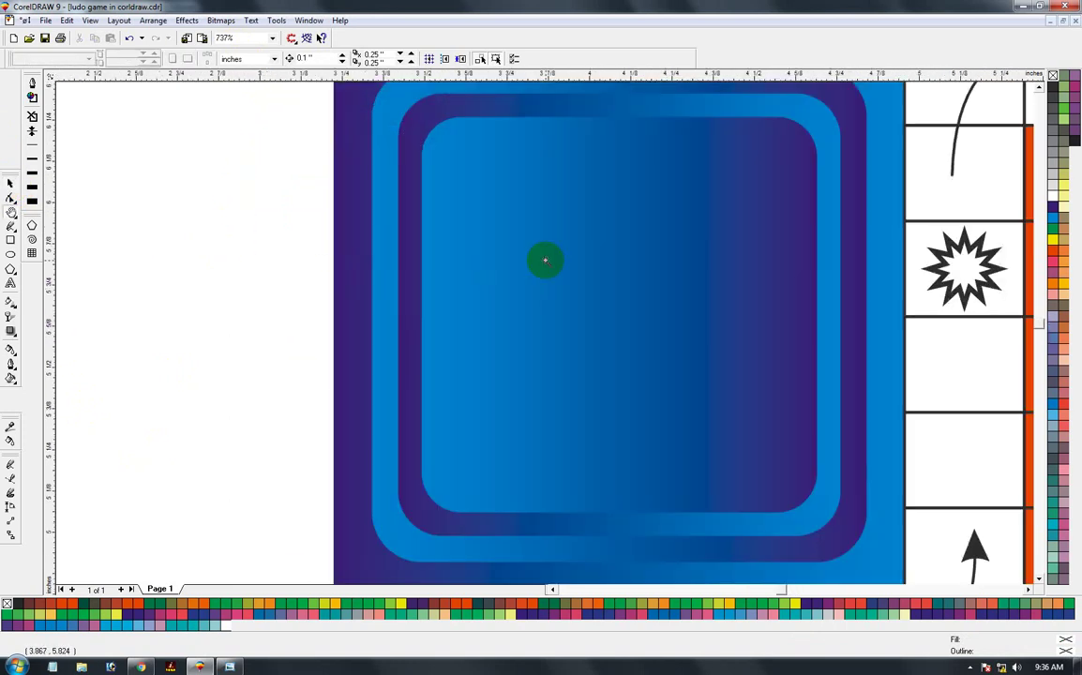
pyautogui.click(10, 255)
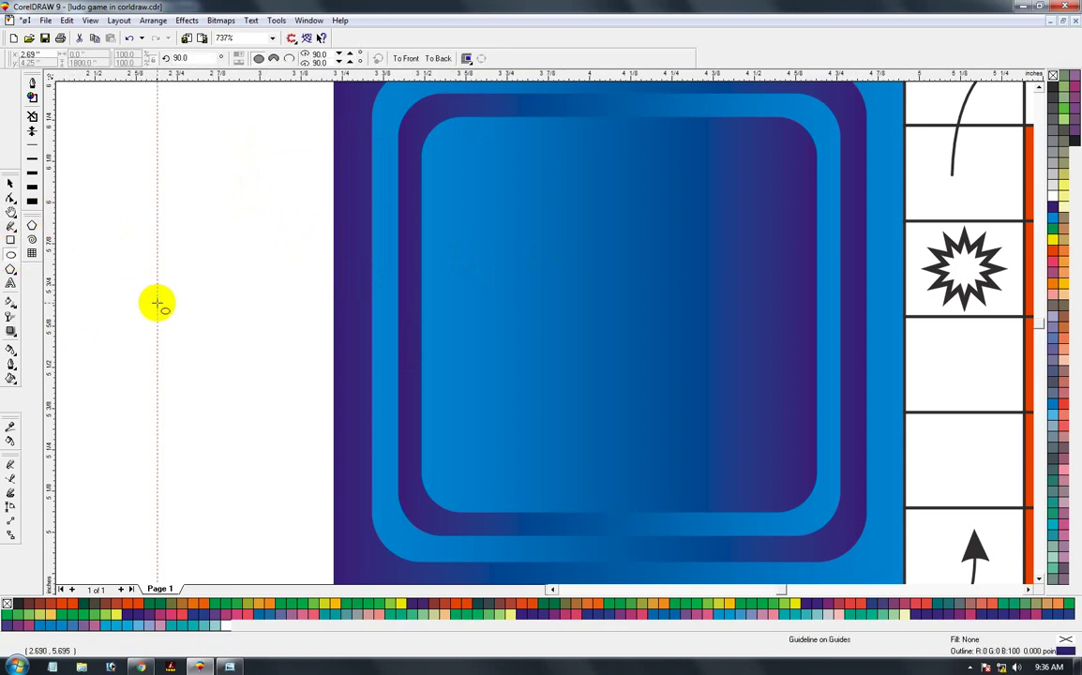
pyautogui.moveTo(571, 257); pyautogui.dragTo(660, 358)
pyautogui.moveTo(704, 413); pyautogui.dragTo(705, 414)
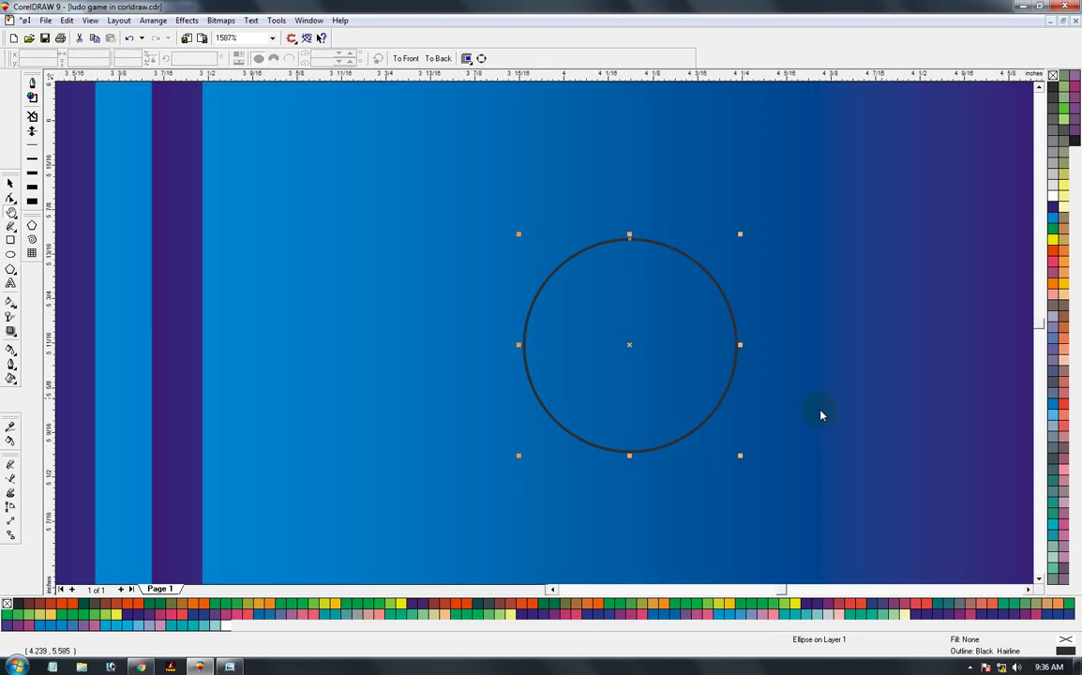
# Step: Fill the circle with a linear fountain fill from light grey to white
pyautogui.press('F11')
pyautogui.click(466, 340)
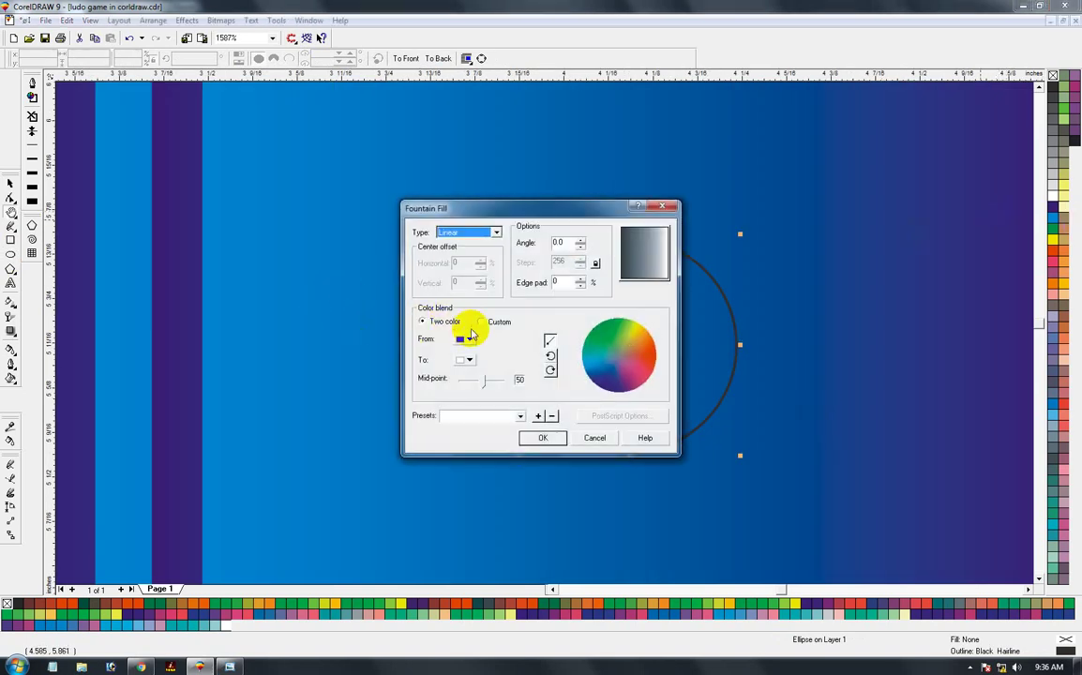
pyautogui.click(478, 368)
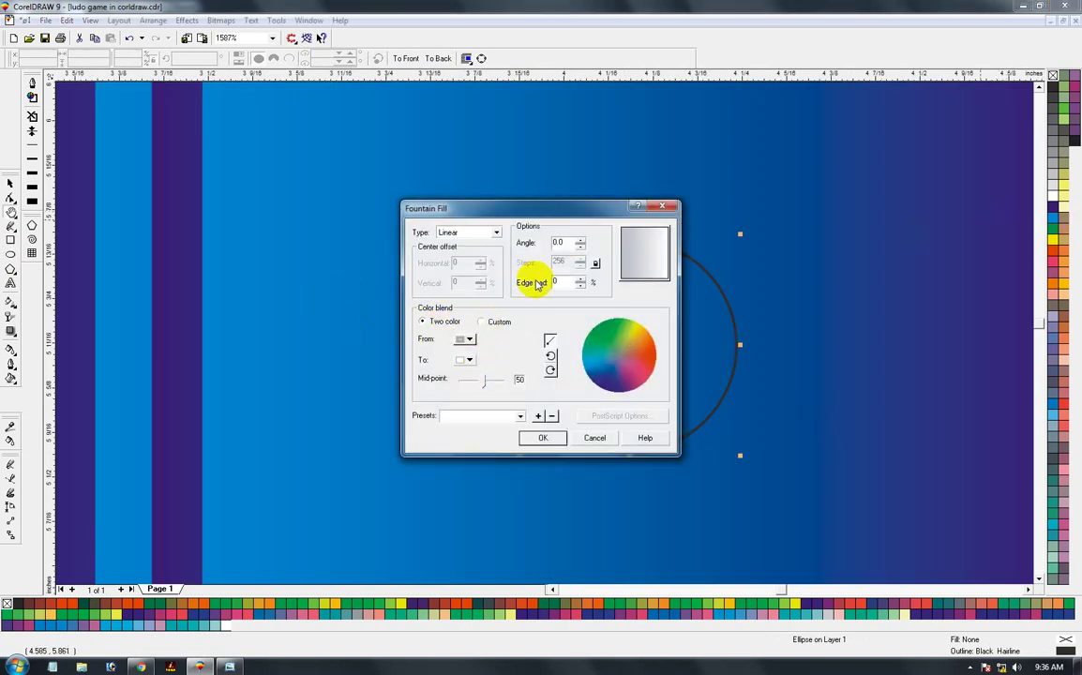
pyautogui.click(546, 438)
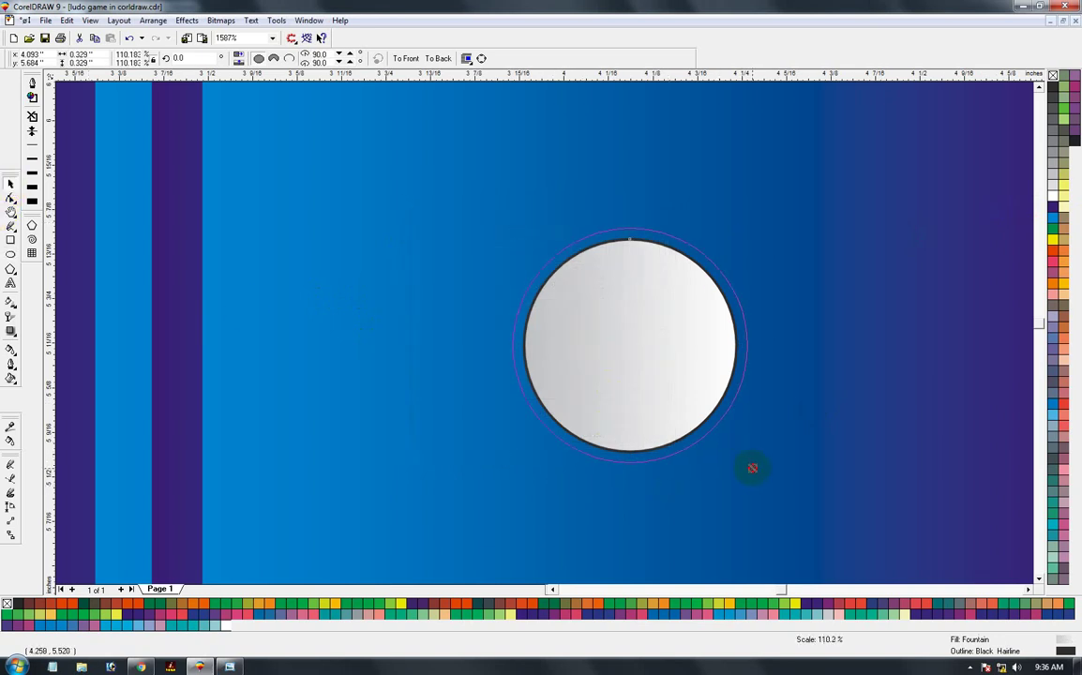
# Step: Place a concentric, horizontally mirrored copy about 0.347 inches across behind the circle and remove both outlines
pyautogui.moveTo(758, 476); pyautogui.dragTo(758, 473)
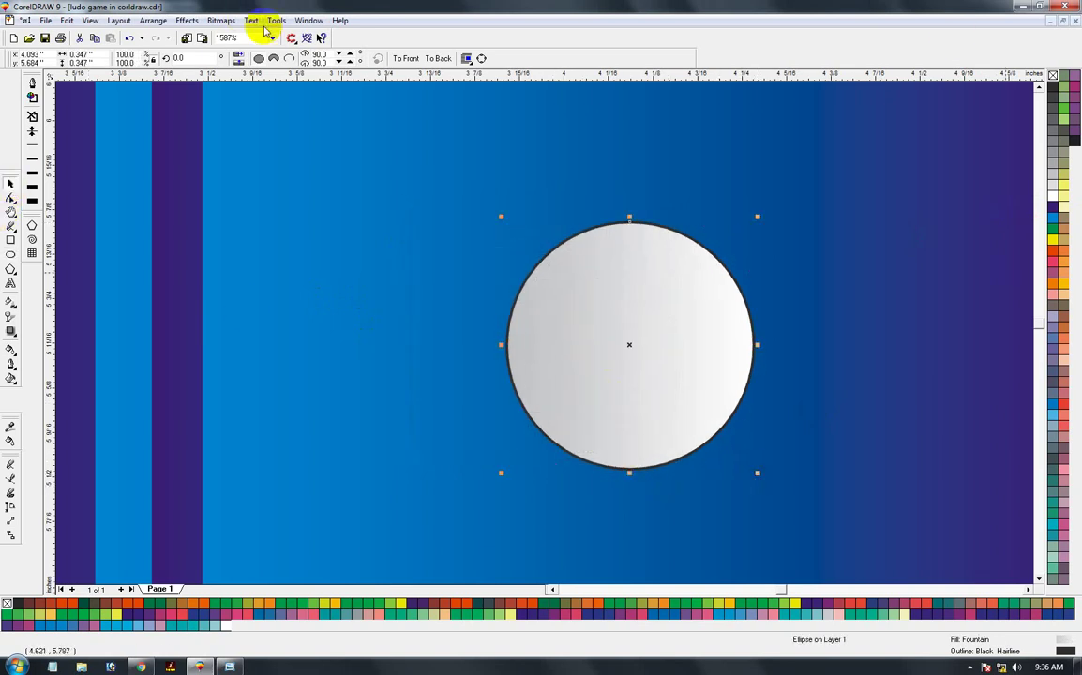
pyautogui.click(238, 55)
pyautogui.hotkey('shift', 'F9')
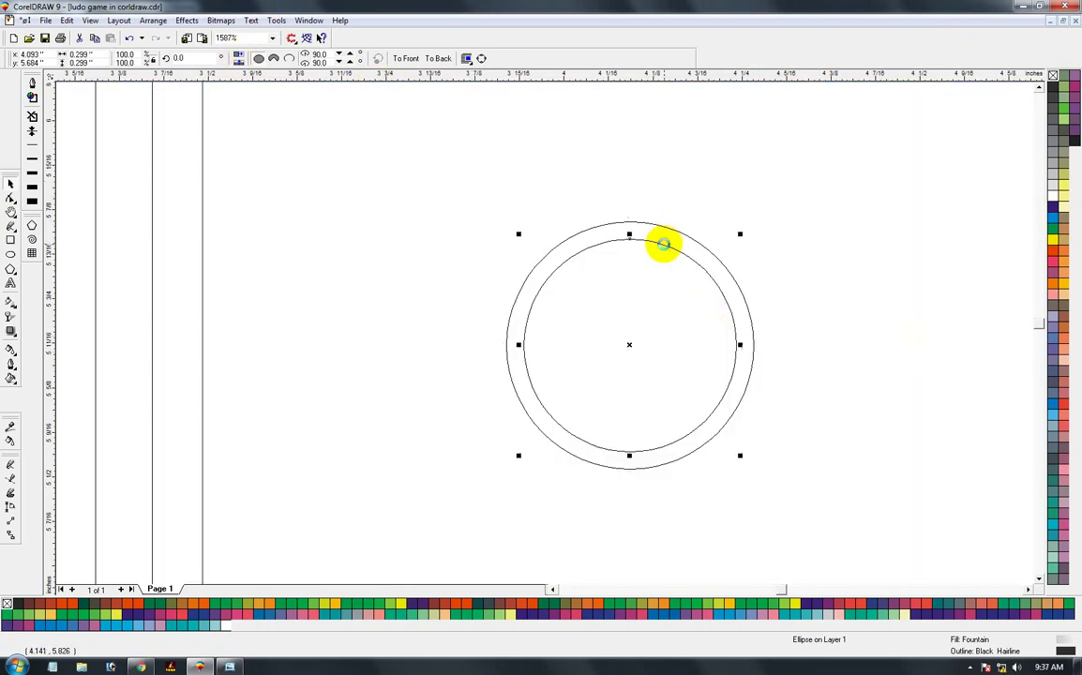
pyautogui.hotkey('shift', 'F9')
pyautogui.press('F3')
pyautogui.click(285, 269)
# Step: Duplicate the double circle sideways and copy the resulting pair below to form a two-by-two arrangement
pyautogui.moveTo(255, 216); pyautogui.dragTo(743, 460)
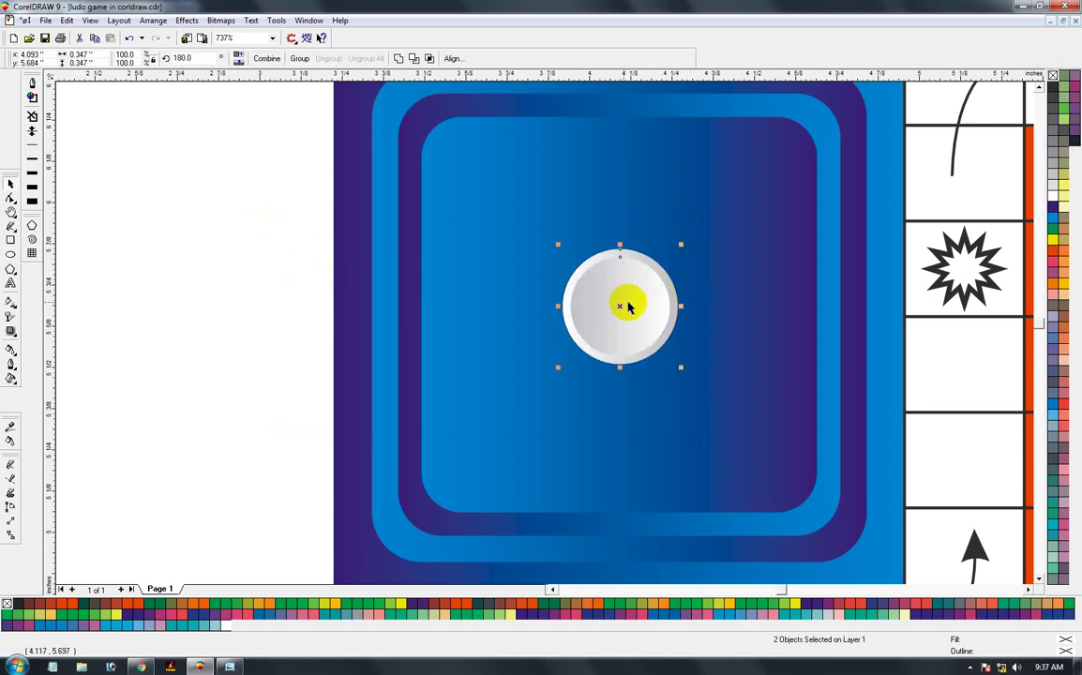
pyautogui.moveTo(617, 306); pyautogui.dragTo(687, 277)
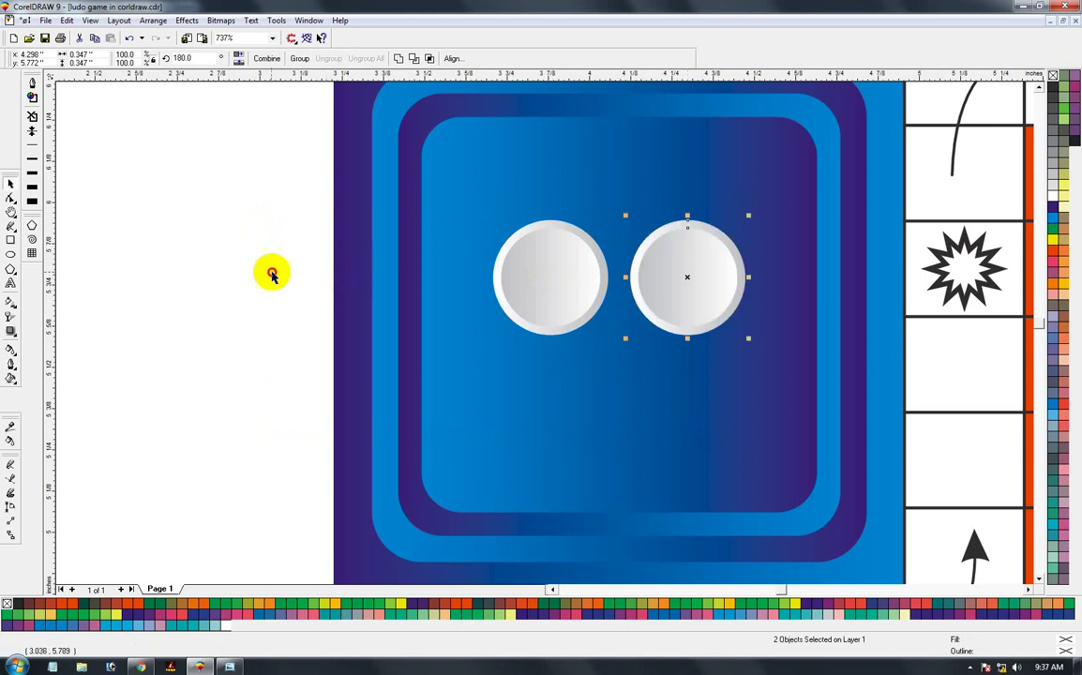
pyautogui.click(273, 275)
pyautogui.moveTo(236, 184); pyautogui.dragTo(821, 384)
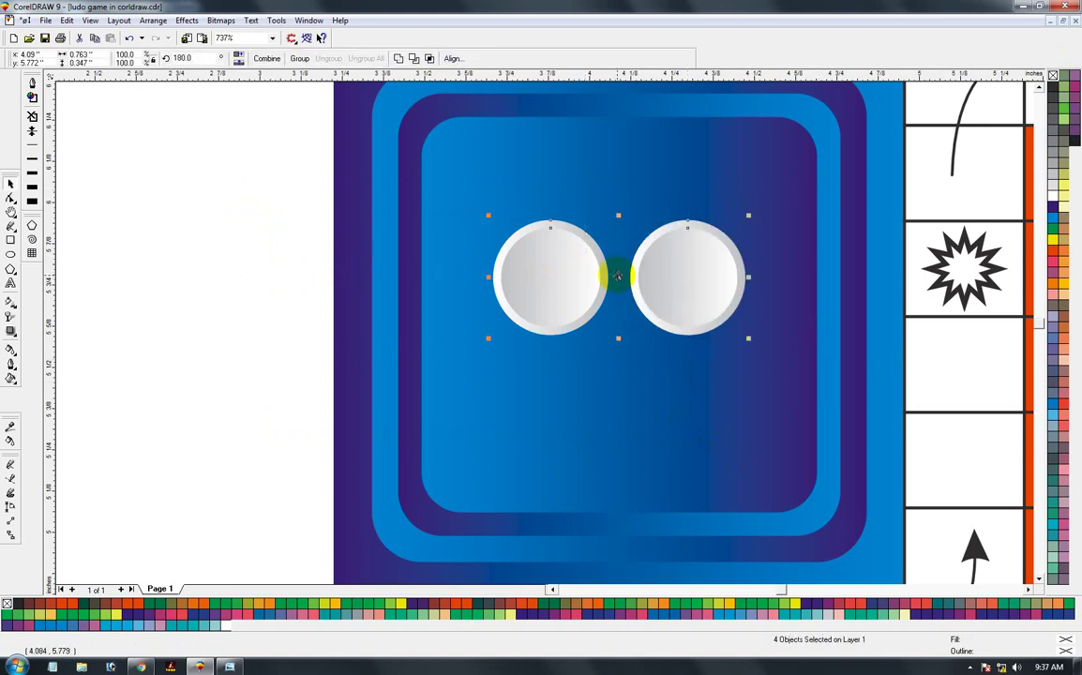
pyautogui.moveTo(618, 276); pyautogui.dragTo(621, 409)
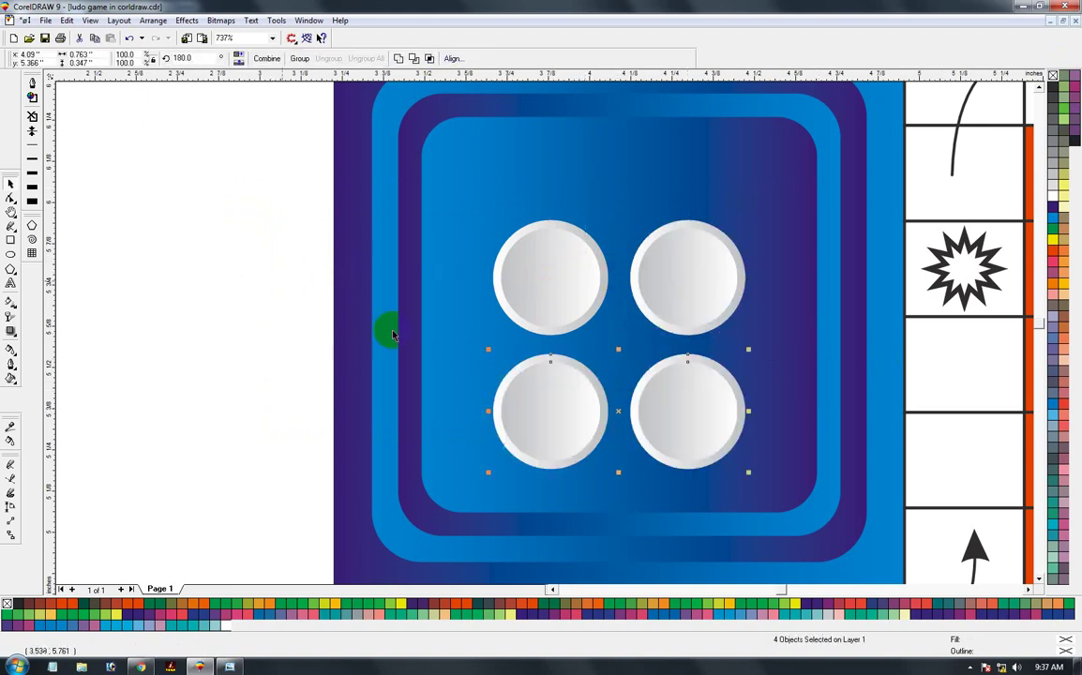
# Step: Group the four double circles and rotate the group by 45 degrees
pyautogui.moveTo(200, 197)
pyautogui.mouseDown()
pyautogui.moveTo(768, 526)
pyautogui.moveTo(792, 518)
pyautogui.mouseUp()
pyautogui.hotkey('ctrl', 'g')
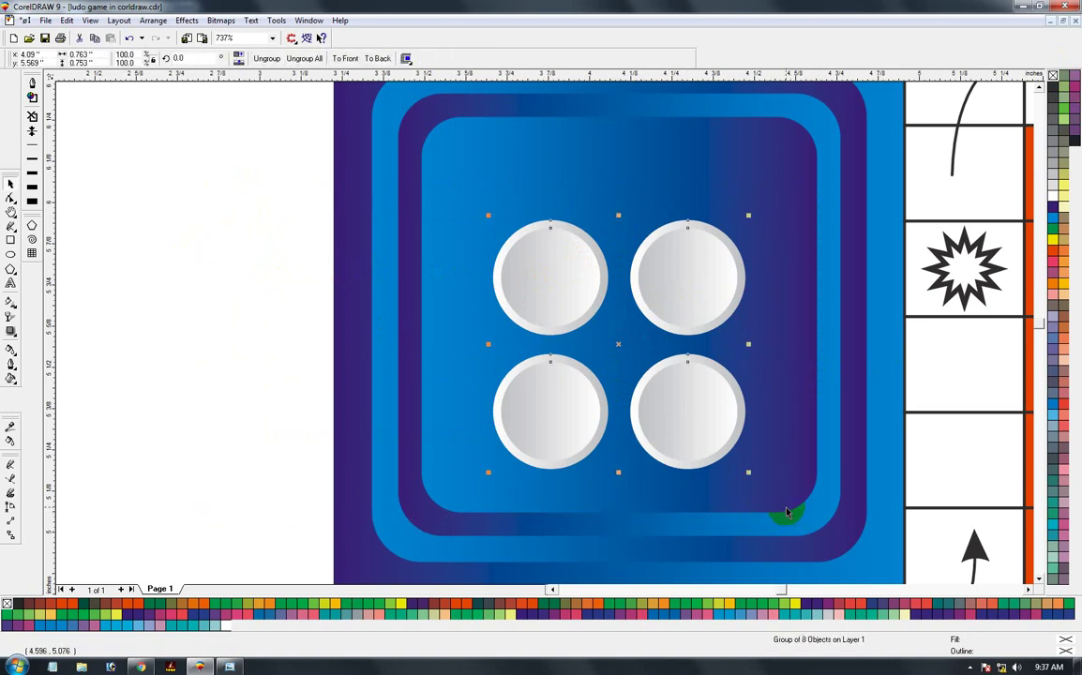
pyautogui.press('Delete')
pyautogui.hotkey('ctrl', 'z')
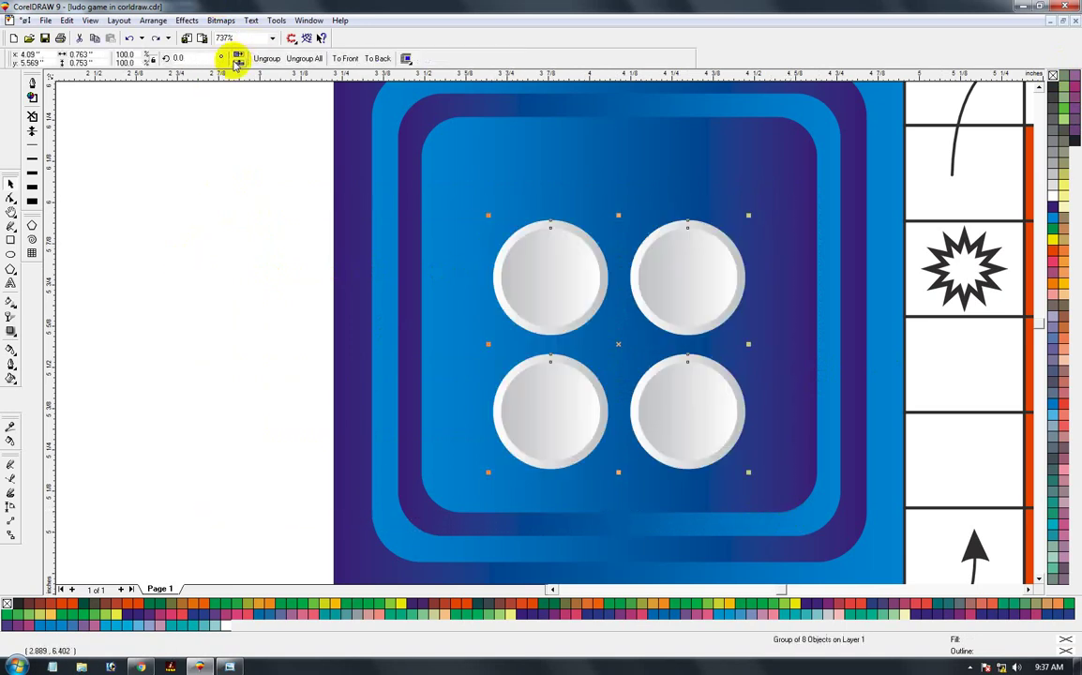
pyautogui.press('Return')
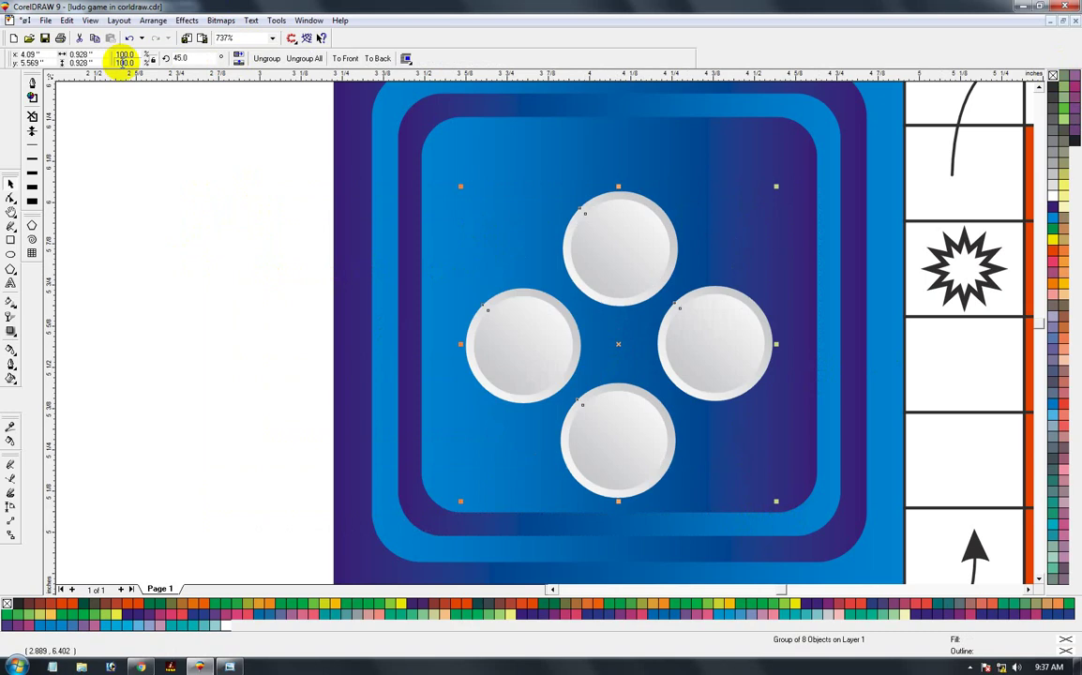
# Step: Centre the circle group vertically on the blue corner's rounded squares
pyautogui.keyDown('shift'); pyautogui.click(560, 169); pyautogui.keyUp('shift')
pyautogui.press('e')
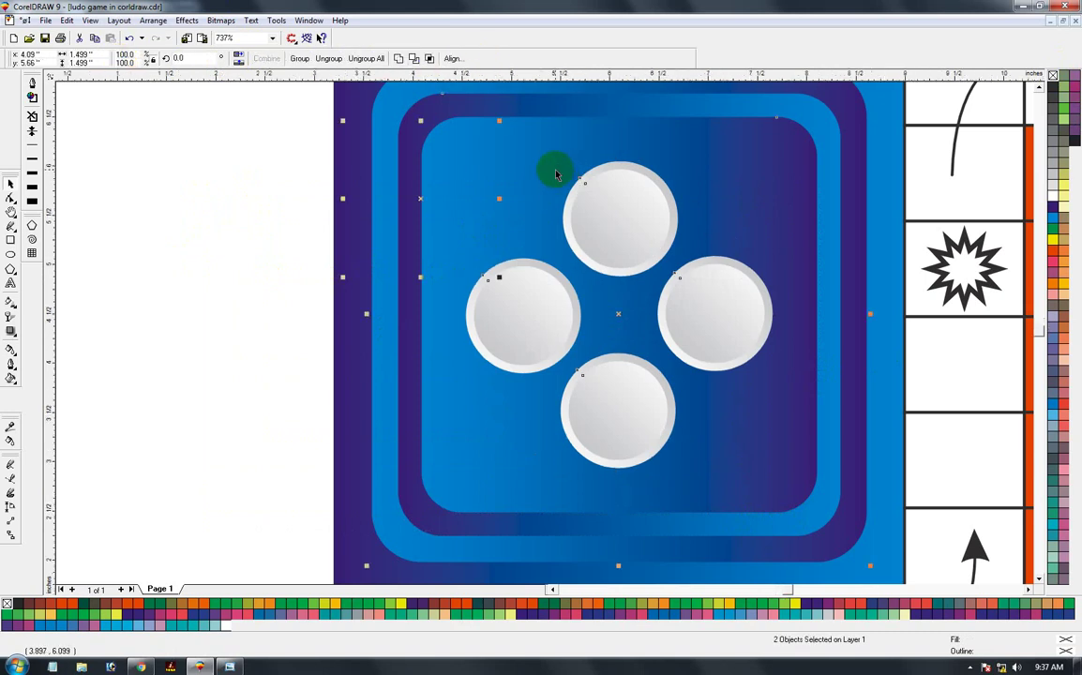
# Step: Duplicate the blue corner's circle group and centre the copy horizontally on the red corner's rounded squares
pyautogui.press('F4')
pyautogui.click(426, 234)
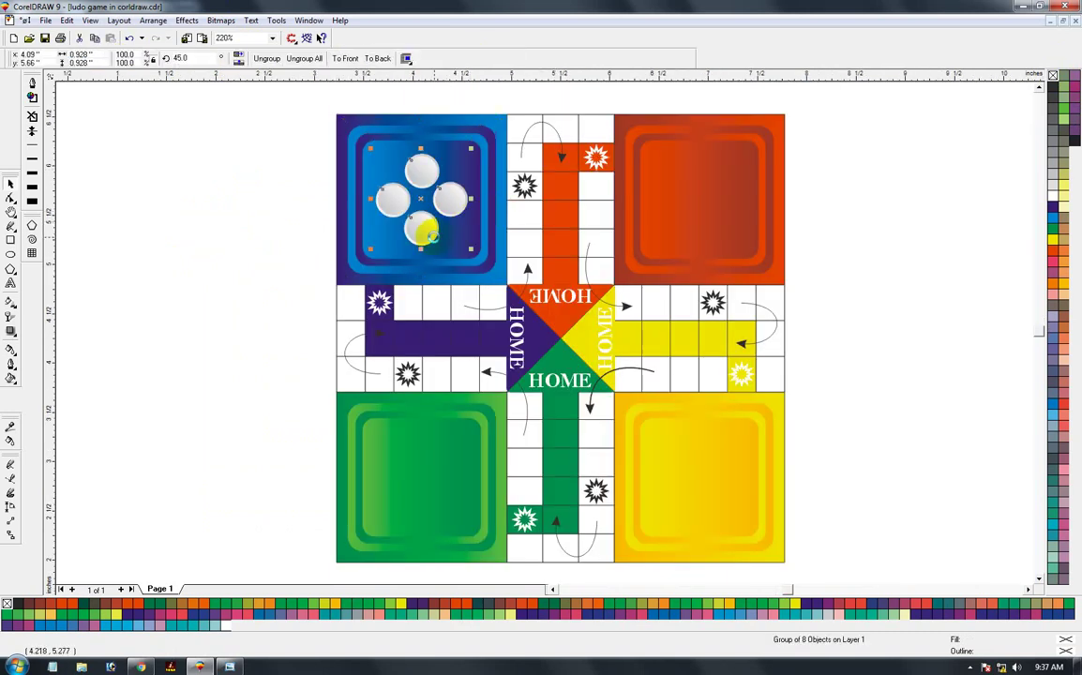
pyautogui.press('KP_Add')
pyautogui.keyDown('shift'); pyautogui.click(705, 222); pyautogui.keyUp('shift')
pyautogui.press('c')
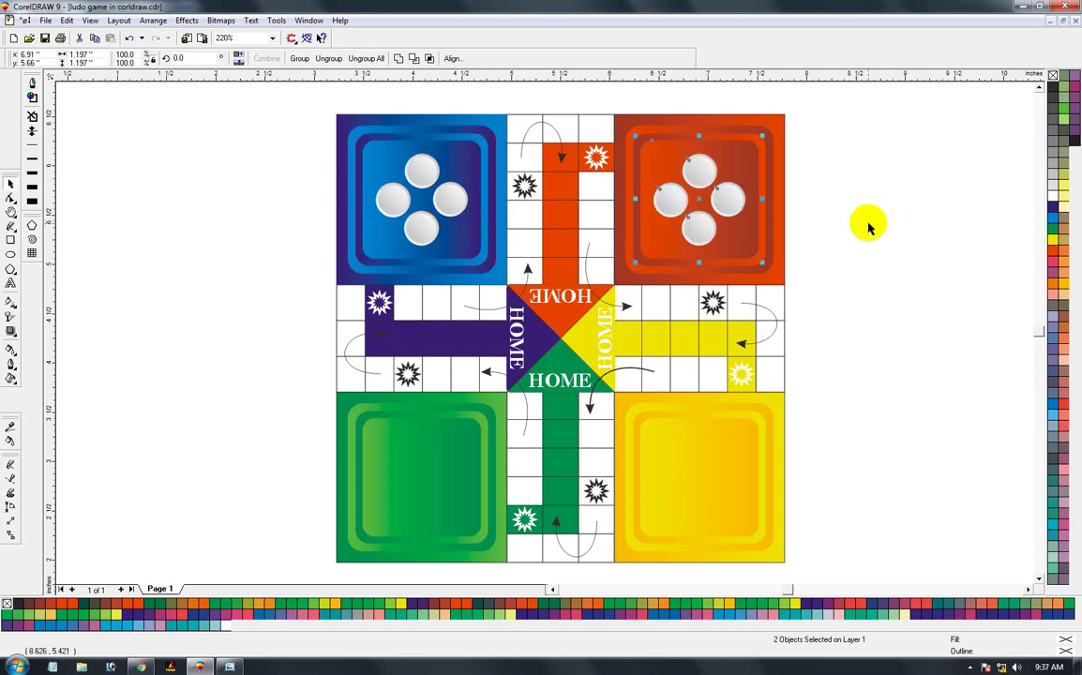
pyautogui.click(870, 228)
# Step: Duplicate the red corner's circle group and centre the copy vertically on the yellow corner's rounded squares
pyautogui.click(733, 208)
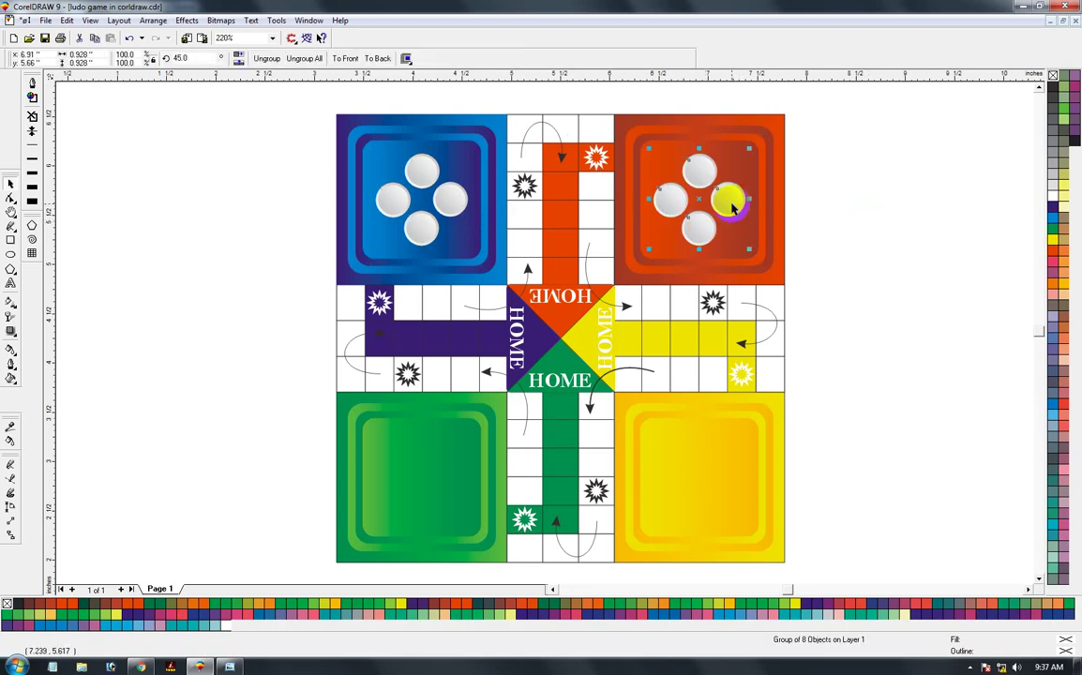
pyautogui.press('KP_Add')
pyautogui.keyDown('shift'); pyautogui.click(698, 453); pyautogui.keyUp('shift')
pyautogui.press('e')
pyautogui.click(856, 441)
# Step: Copy the yellow corner's circle group sideways and centre it on the green corner's rounded squares
pyautogui.click(723, 483)
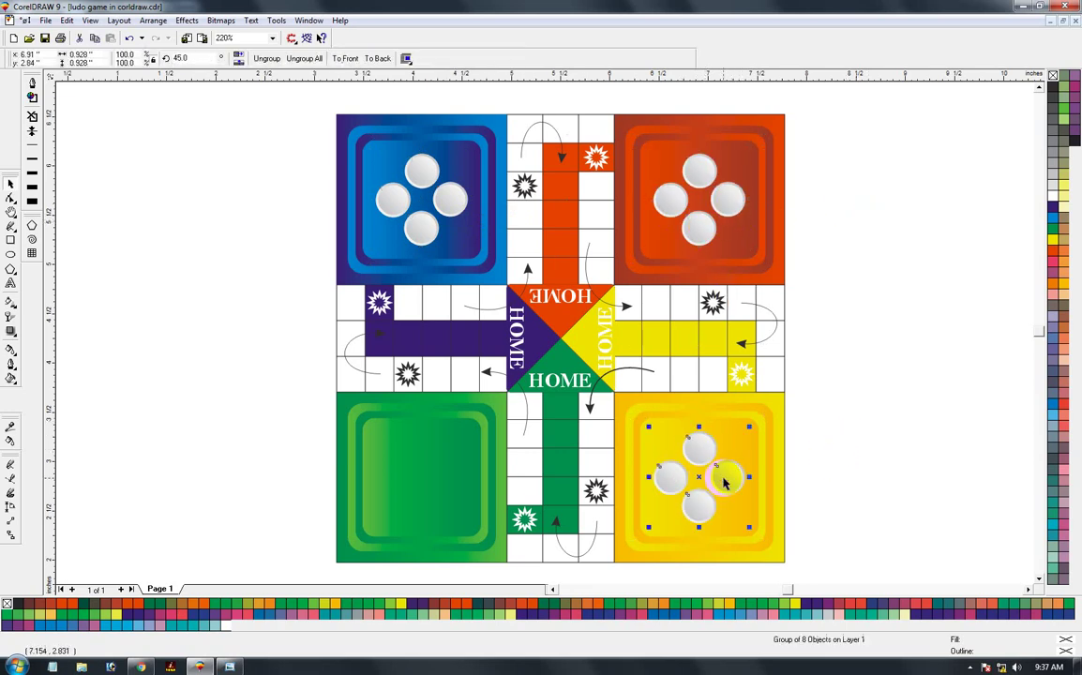
pyautogui.moveTo(713, 495); pyautogui.dragTo(403, 495)
pyautogui.rightClick(403, 494)
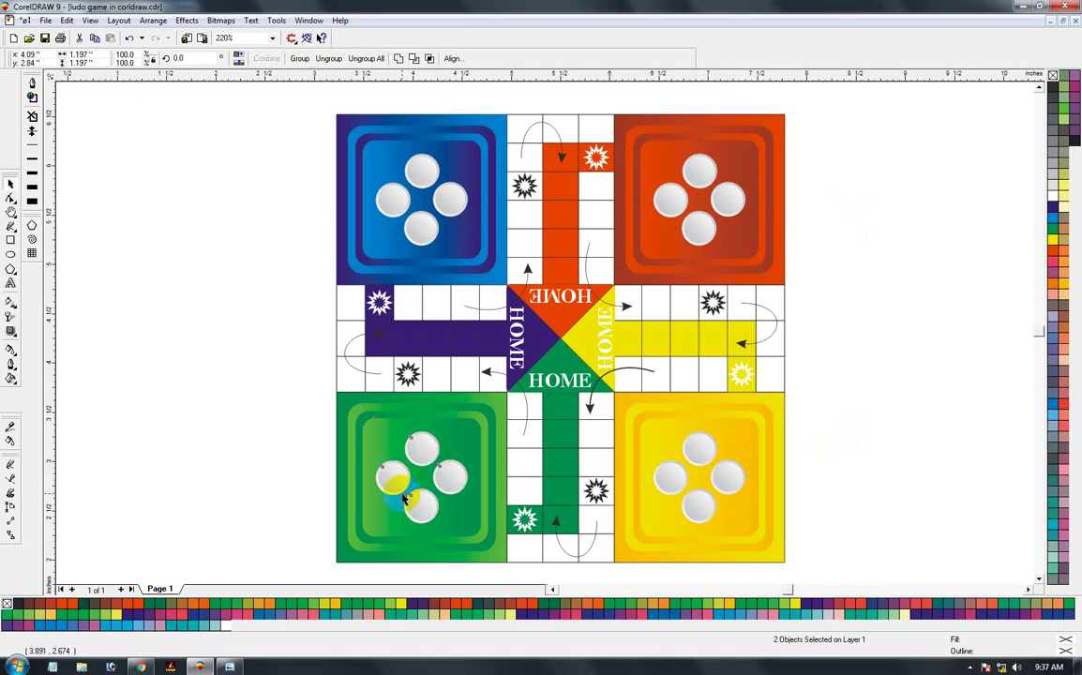
pyautogui.click(219, 442)
# Step: Compare the drawn board with the framed reference board beside the page
pyautogui.scroll(-1, 408, 401)
pyautogui.press('F3')
pyautogui.press('F2')
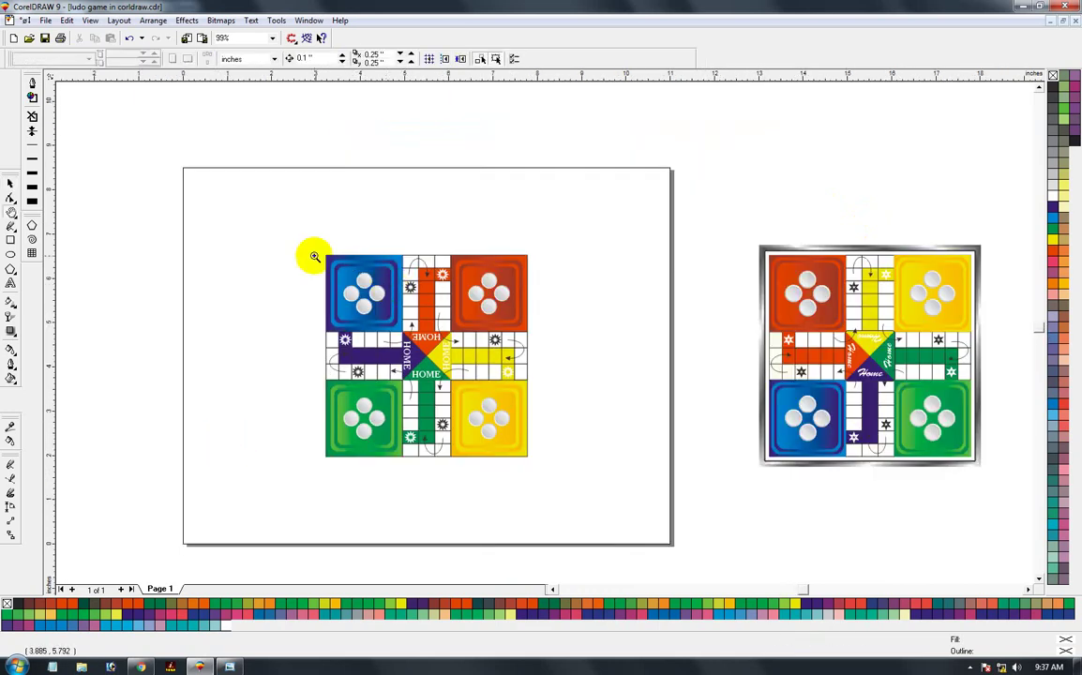
pyautogui.moveTo(281, 200); pyautogui.dragTo(570, 493)
pyautogui.press('F2')
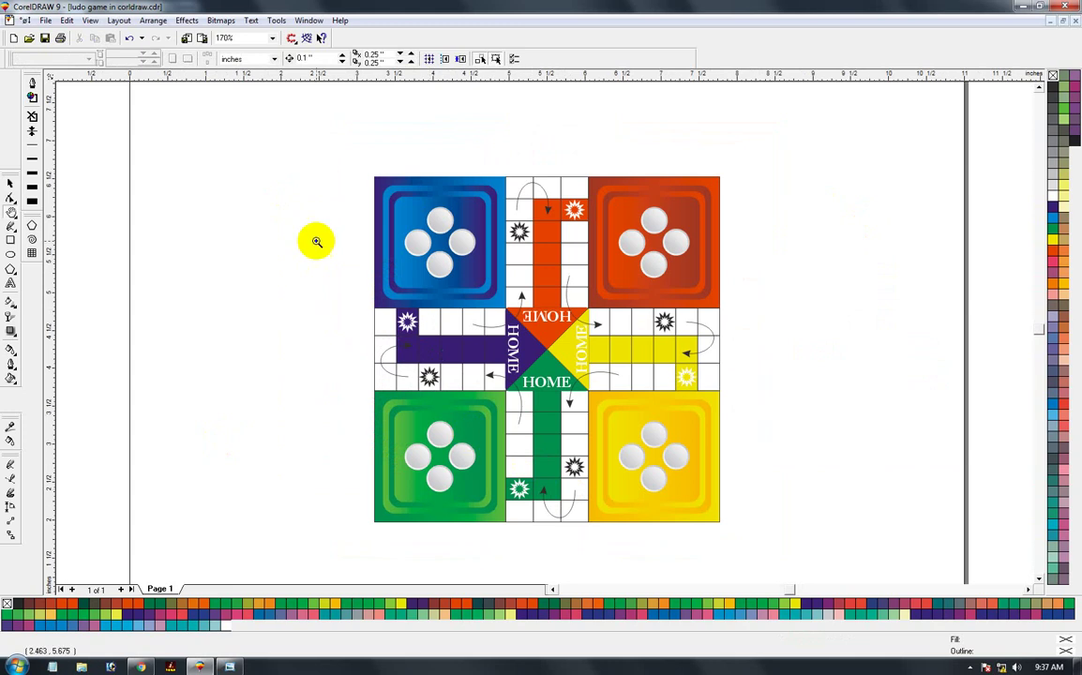
pyautogui.click(351, 156)
pyautogui.press('F3')
pyautogui.press('F3')
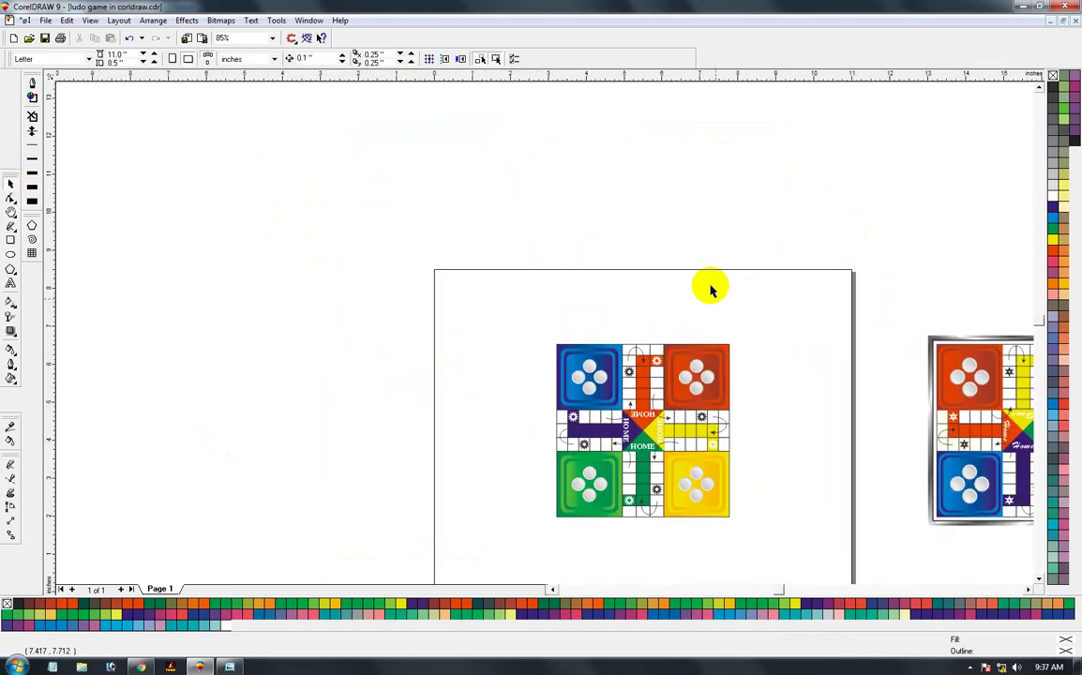
pyautogui.press('F3')
pyautogui.moveTo(857, 433); pyautogui.dragTo(722, 319)
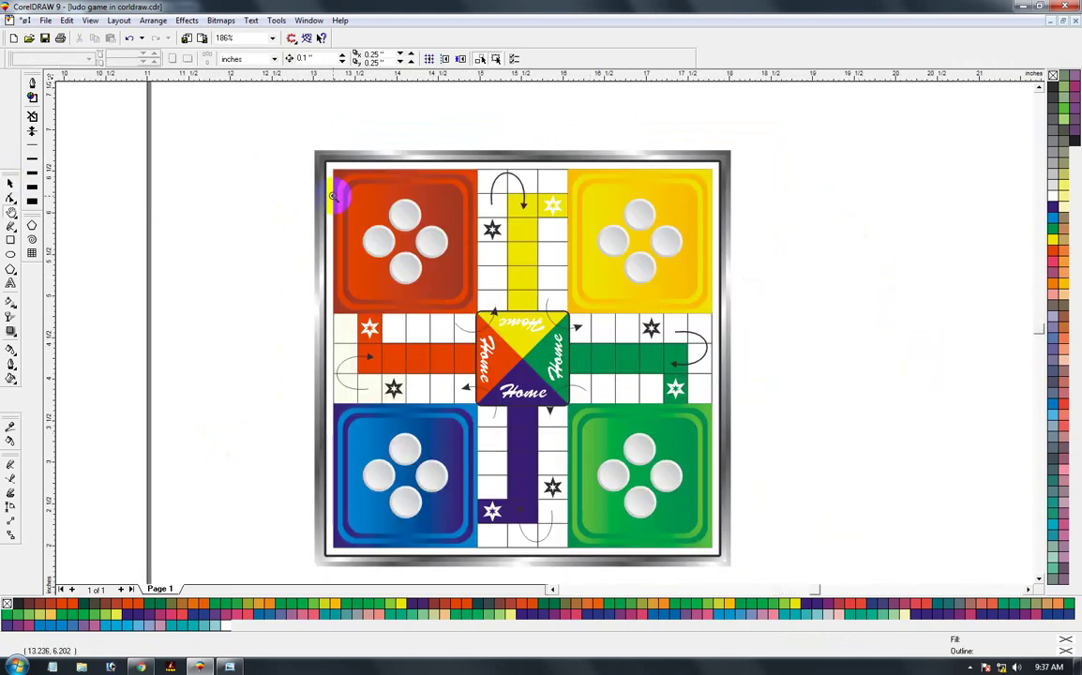
pyautogui.press('F3')
pyautogui.press('F2')
pyautogui.moveTo(509, 263); pyautogui.dragTo(702, 449)
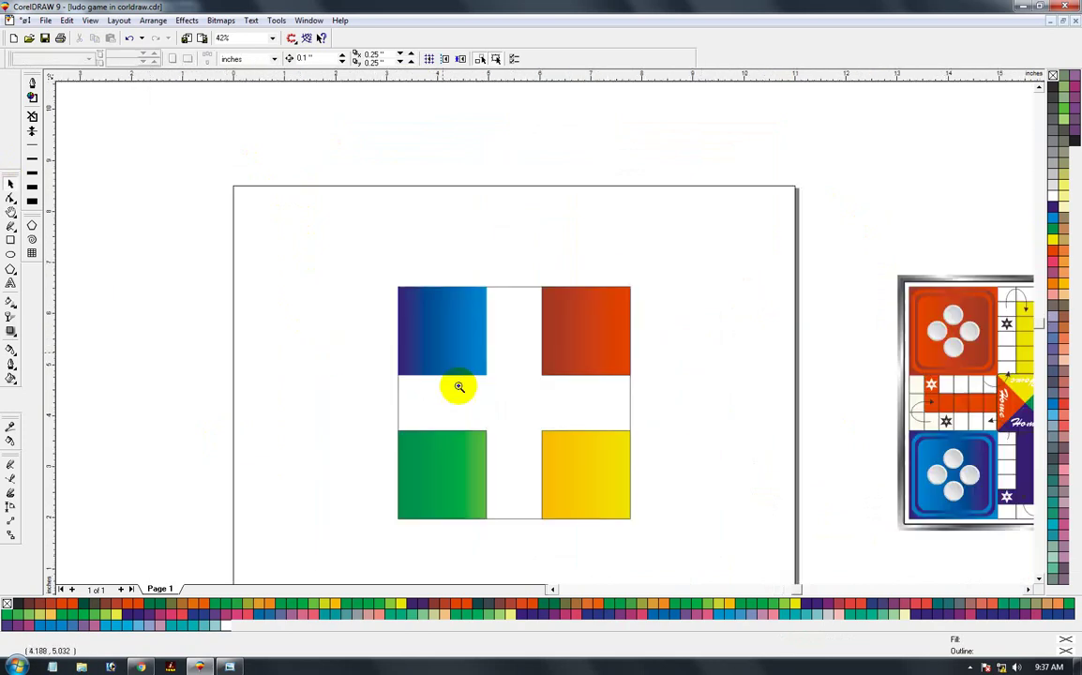
# Step: Group all the objects of the drawn Ludo board and select the group
pyautogui.click(11, 186)
pyautogui.moveTo(379, 265); pyautogui.dragTo(721, 587)
pyautogui.press('Delete')
pyautogui.hotkey('ctrl', 'z')
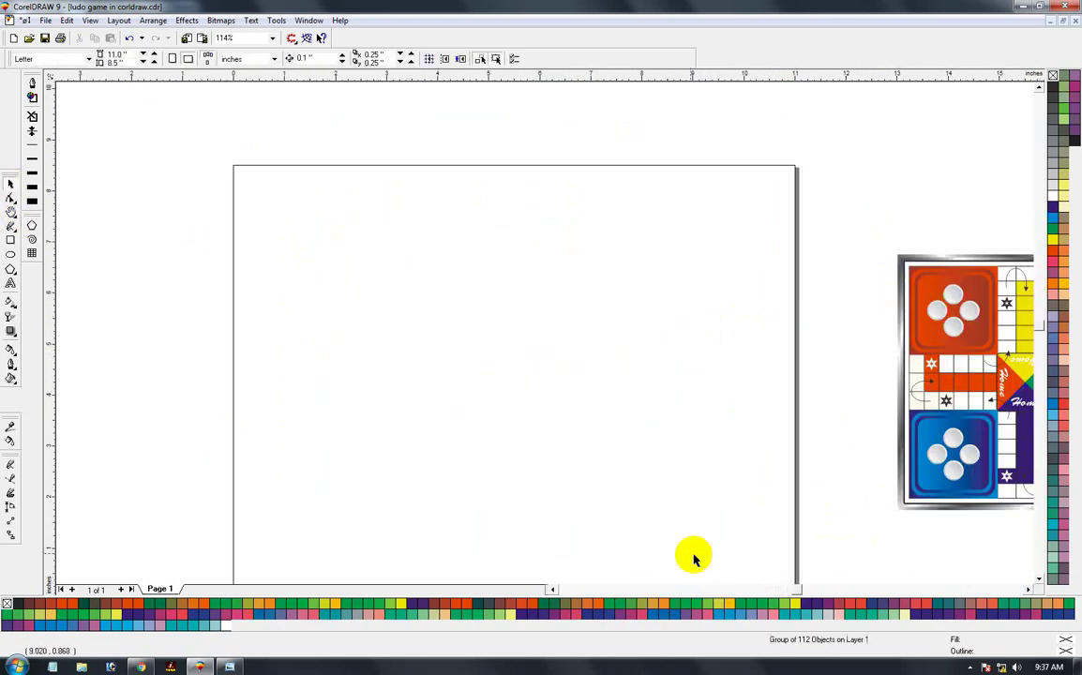
pyautogui.click(679, 417)
pyautogui.click(543, 454)
pyautogui.click(541, 457)
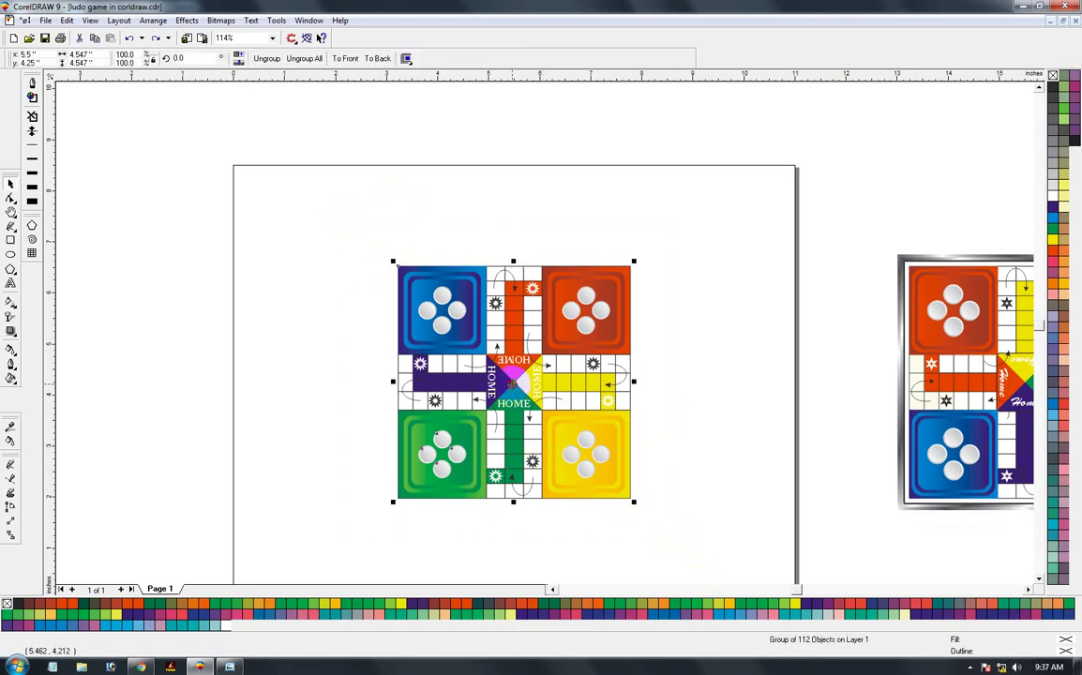
# Step: Place an ungrouped copy of the board beside the original and delete everything in it except the outer square
pyautogui.moveTo(513, 383); pyautogui.dragTo(196, 382)
pyautogui.rightClick(196, 382)
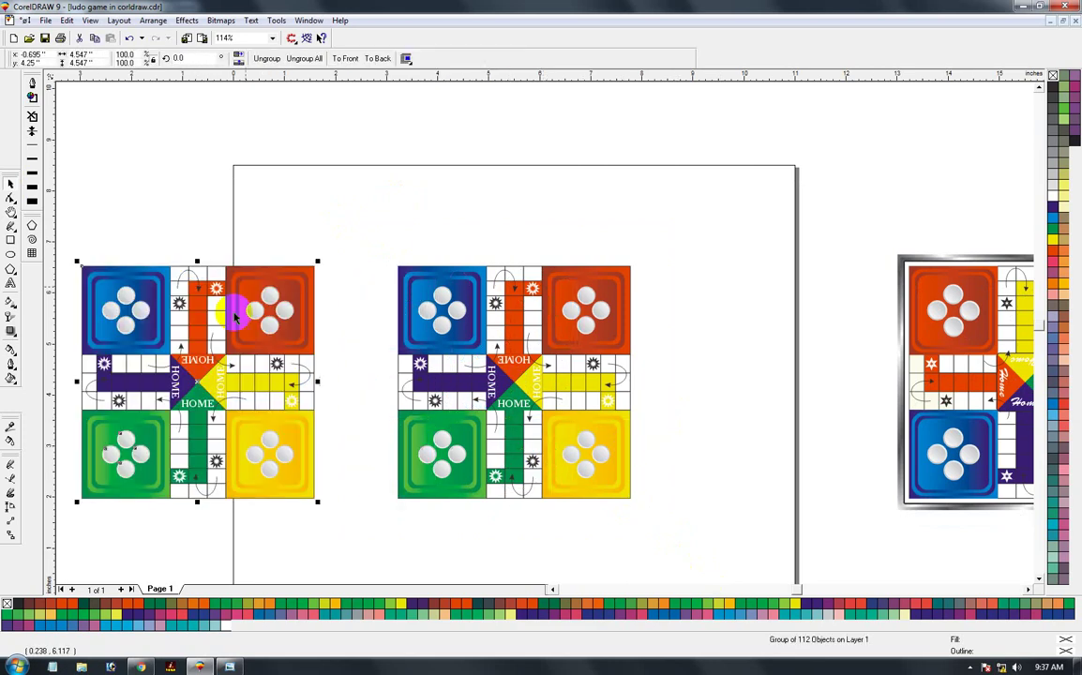
pyautogui.click(307, 59)
pyautogui.moveTo(195, 207); pyautogui.dragTo(343, 533)
pyautogui.press('Delete')
pyautogui.moveTo(72, 235); pyautogui.dragTo(236, 536)
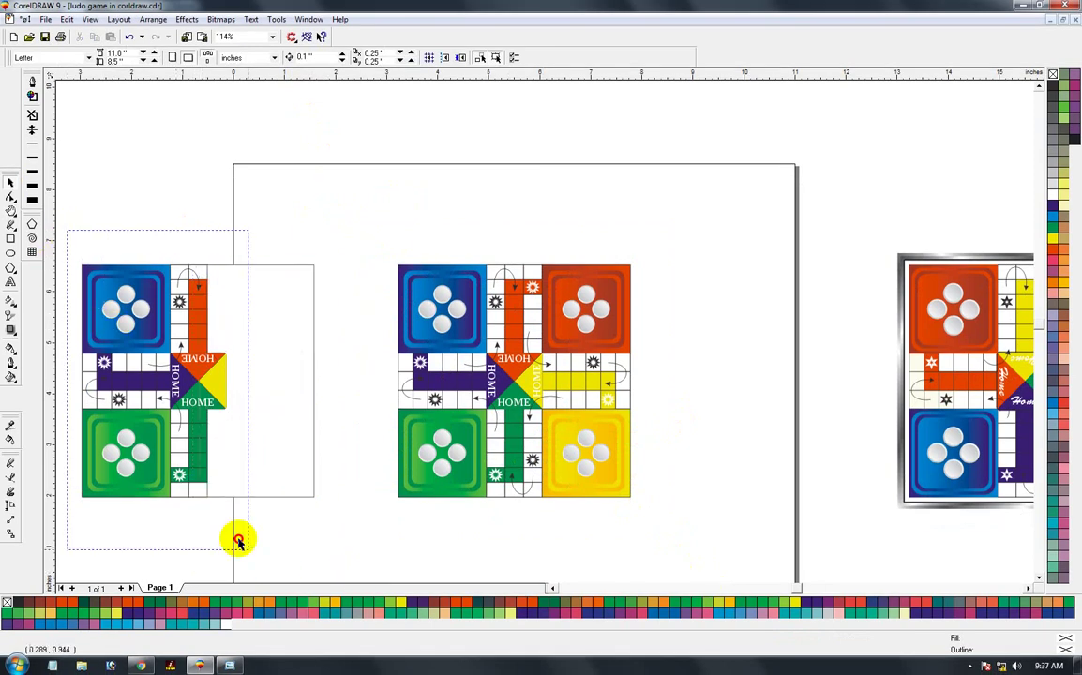
pyautogui.press('Delete')
# Step: Enlarge the leftover outer square to about 4.77 inches and centre it behind the board
pyautogui.click(264, 458)
pyautogui.moveTo(316, 499); pyautogui.dragTo(325, 507)
pyautogui.keyDown('shift'); pyautogui.click(424, 323); pyautogui.keyUp('shift')
pyautogui.press('c')
pyautogui.press('e')
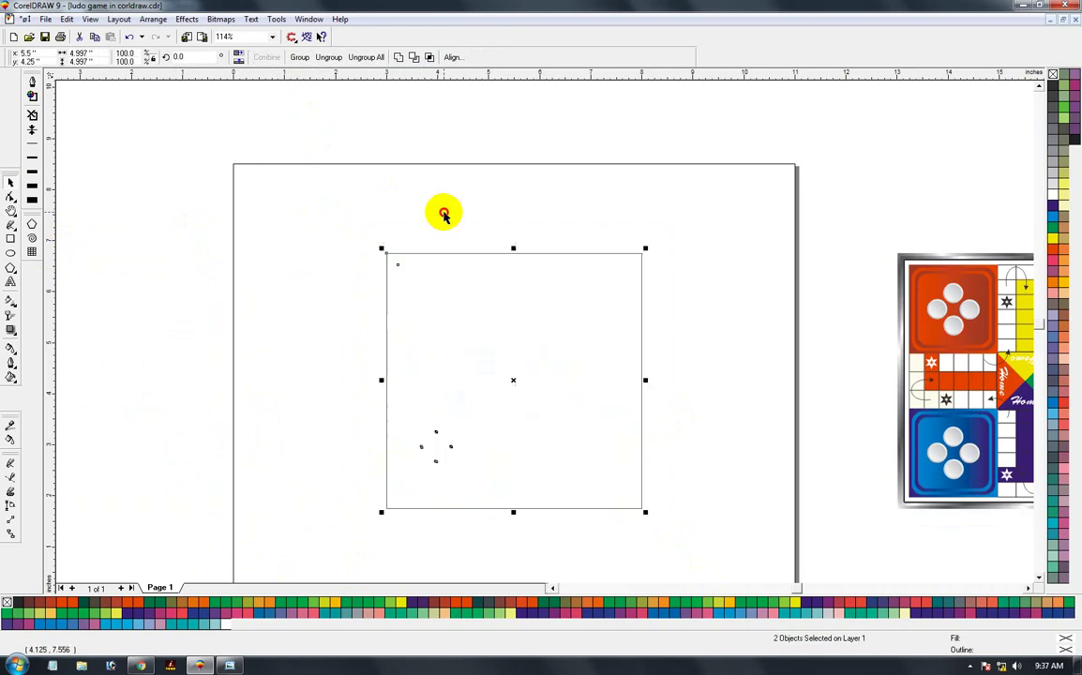
pyautogui.click(466, 301)
pyautogui.hotkey('shift', 'pagedown')
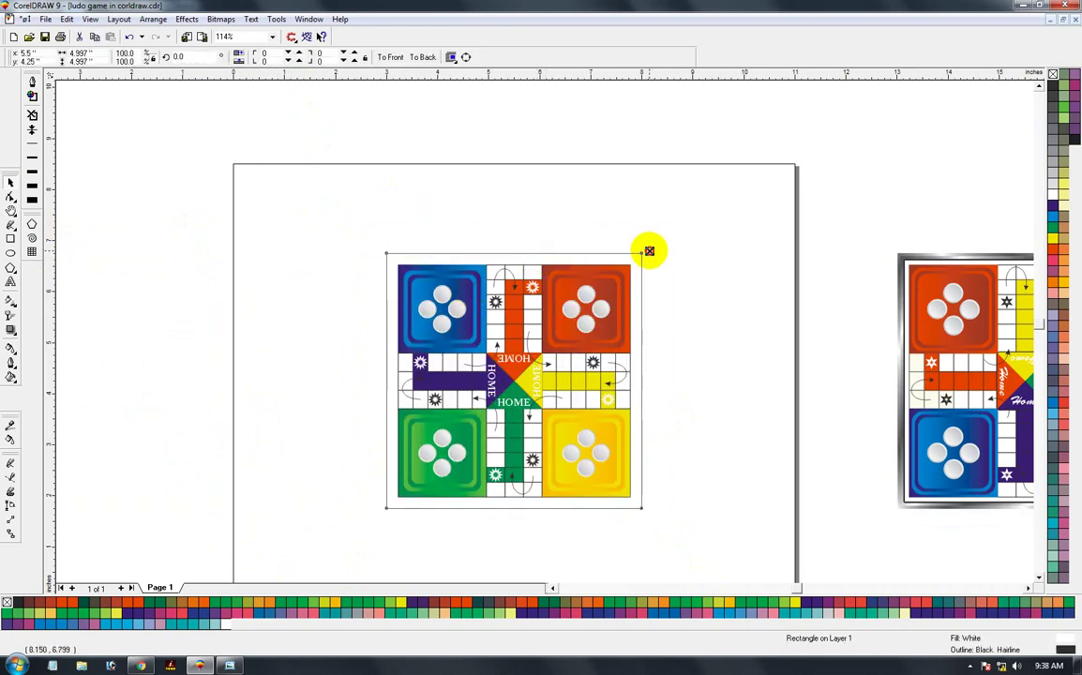
pyautogui.moveTo(648, 251); pyautogui.dragTo(646, 250)
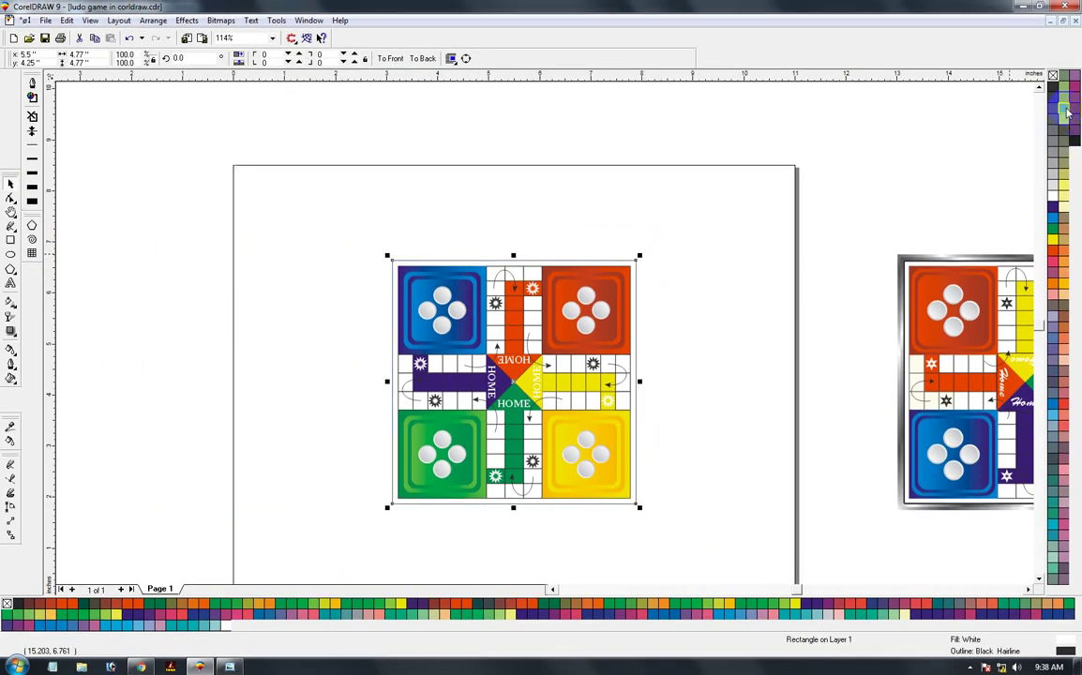
# Step: Give the surrounding square a black 2.5-point outline with rounded corners and line caps, behind fill and scaling with the image
pyautogui.rightClick(1052, 89)
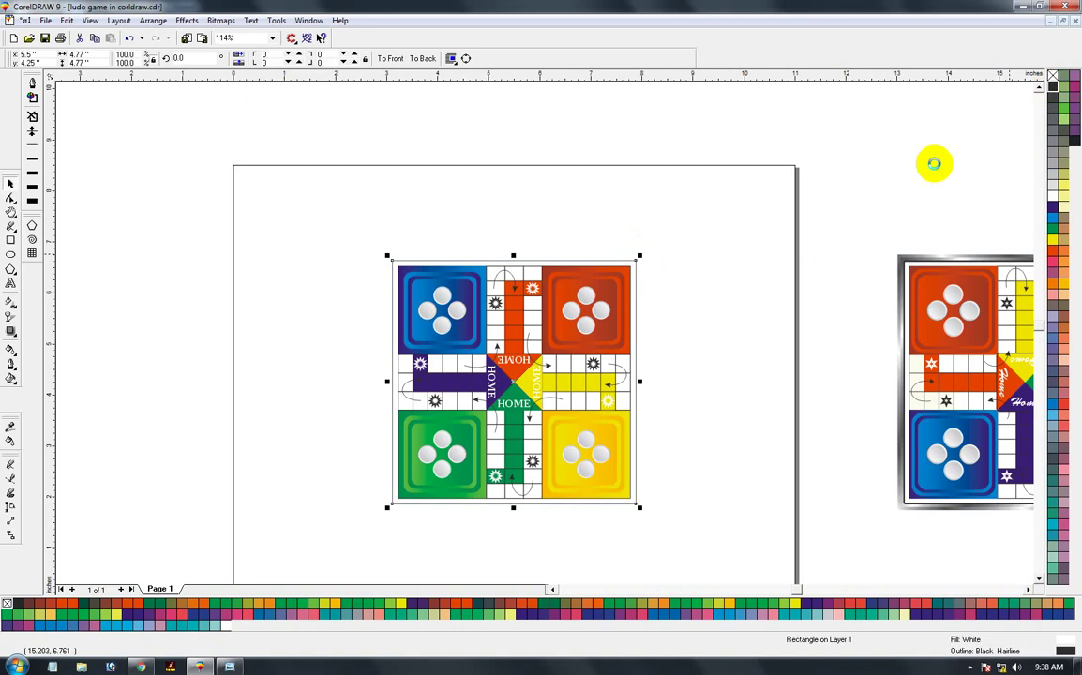
pyautogui.press('F12')
pyautogui.moveTo(447, 267); pyautogui.dragTo(339, 282)
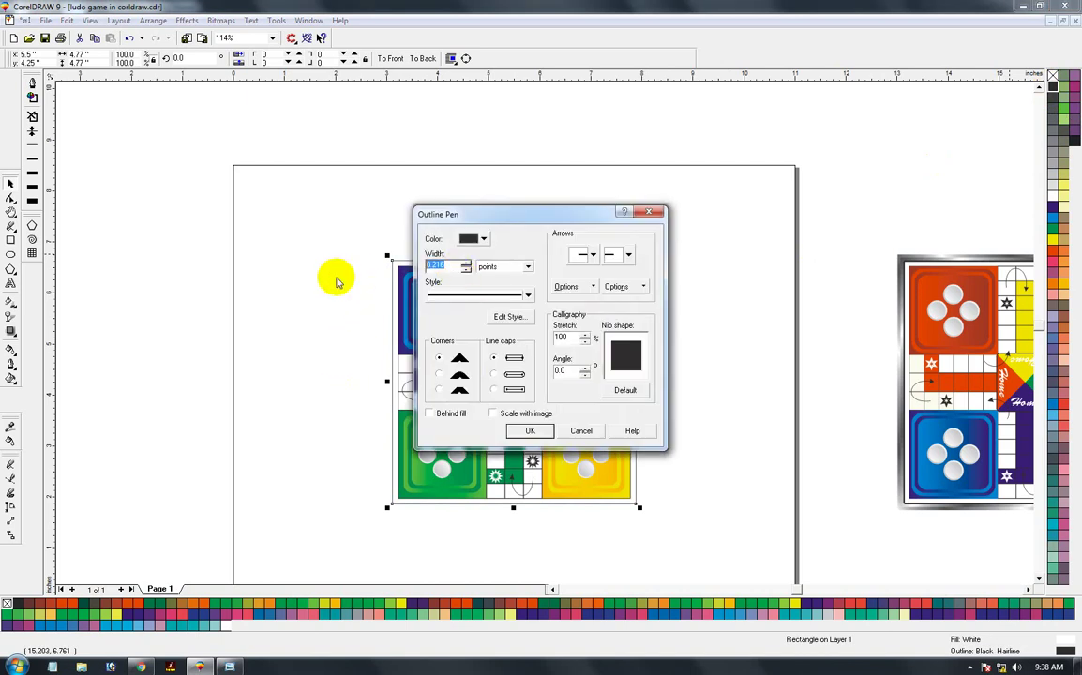
pyautogui.click(439, 374)
pyautogui.click(494, 374)
pyautogui.click(430, 413)
pyautogui.click(492, 413)
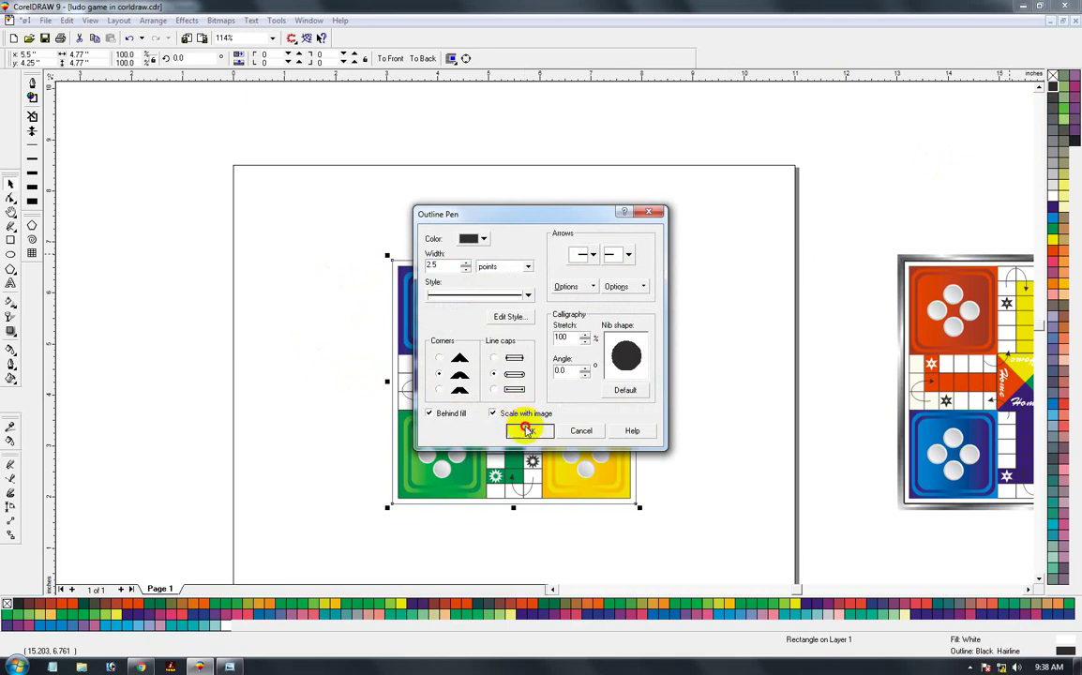
pyautogui.click(526, 430)
pyautogui.click(683, 213)
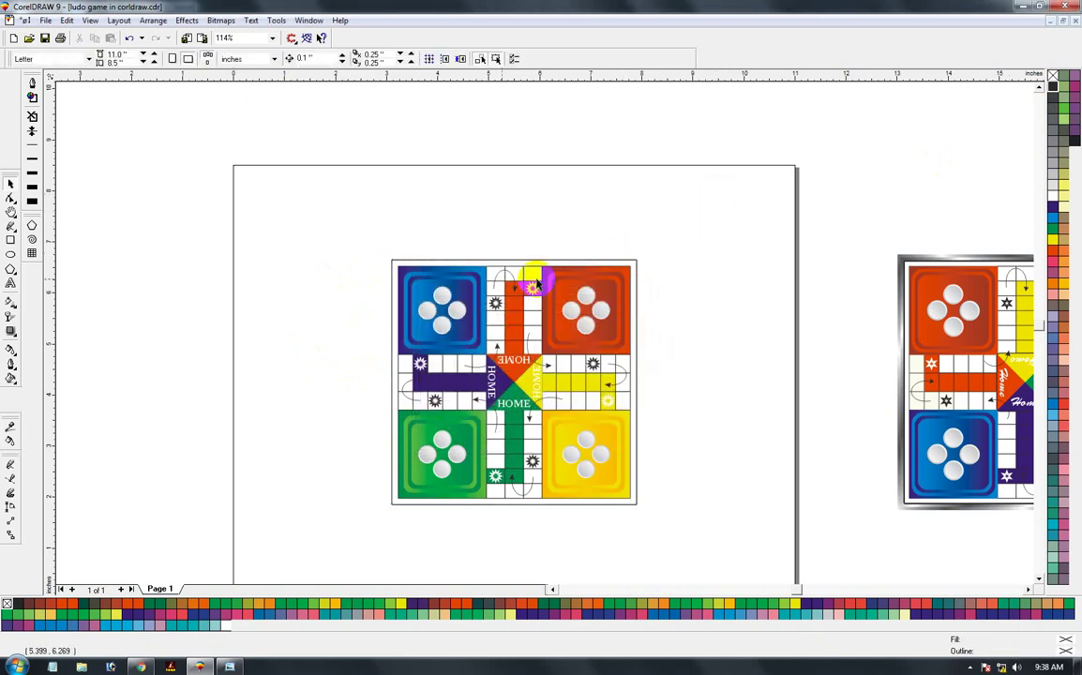
# Step: Set the surrounding square's outline width to 5 points
pyautogui.press('F2')
pyautogui.moveTo(378, 219); pyautogui.dragTo(504, 316)
pyautogui.click(12, 185)
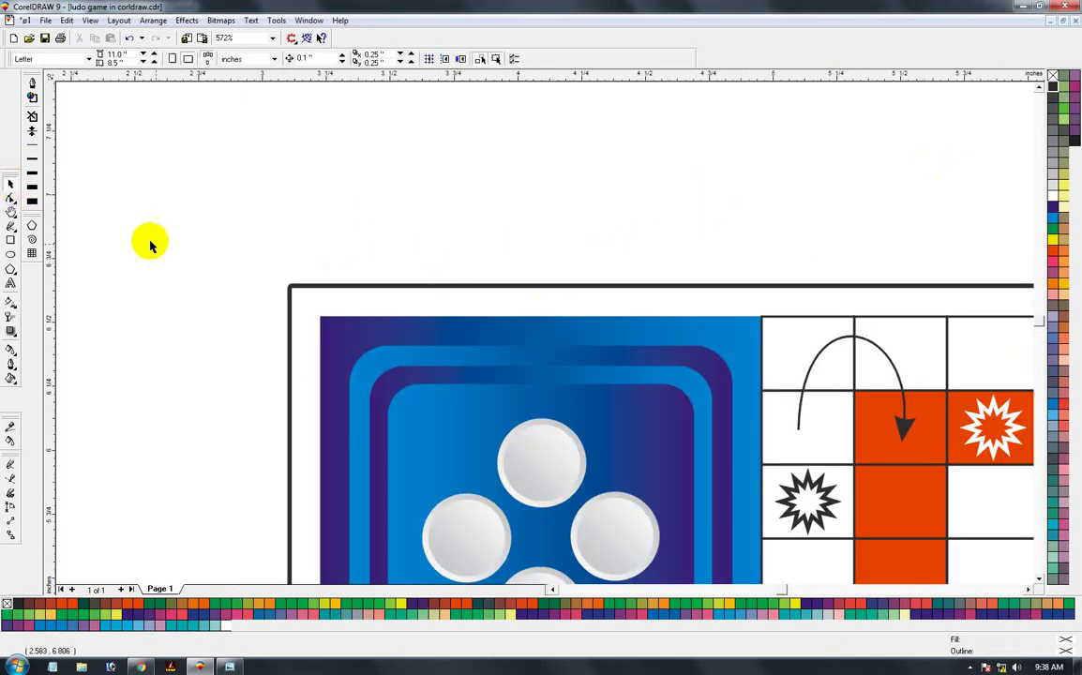
pyautogui.click(331, 297)
pyautogui.press('F12')
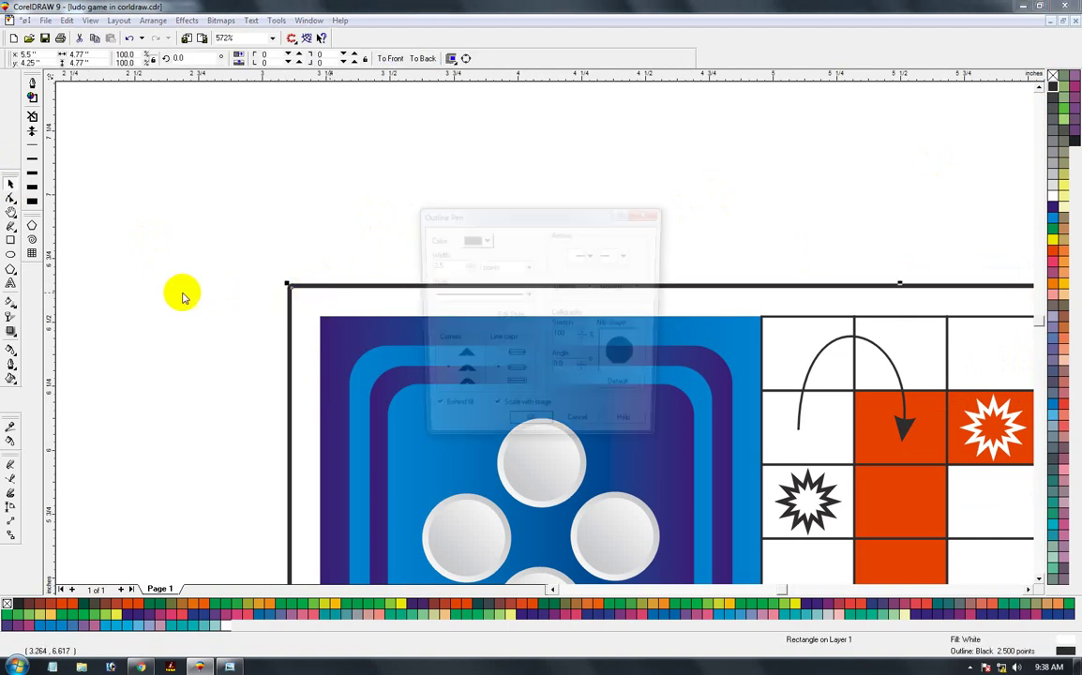
pyautogui.write('5')
pyautogui.press('Return')
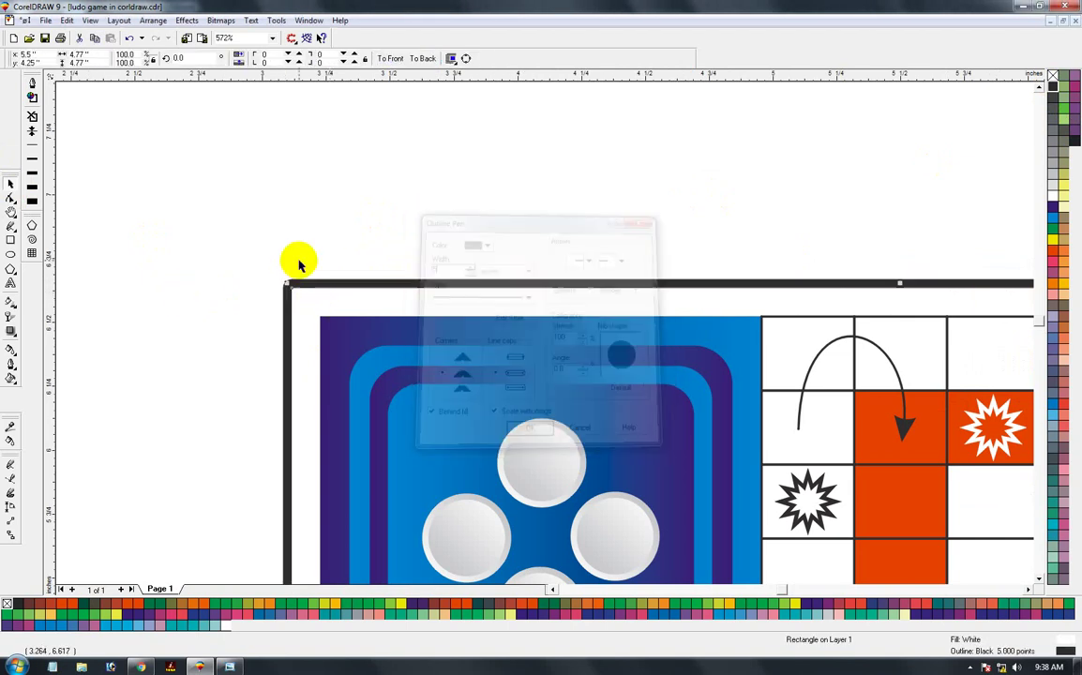
# Step: Create a larger concentric copy of the surrounding square, about 5.033 inches wide, and remove its outline
pyautogui.press('F3')
pyautogui.press('F2')
pyautogui.click(608, 208)
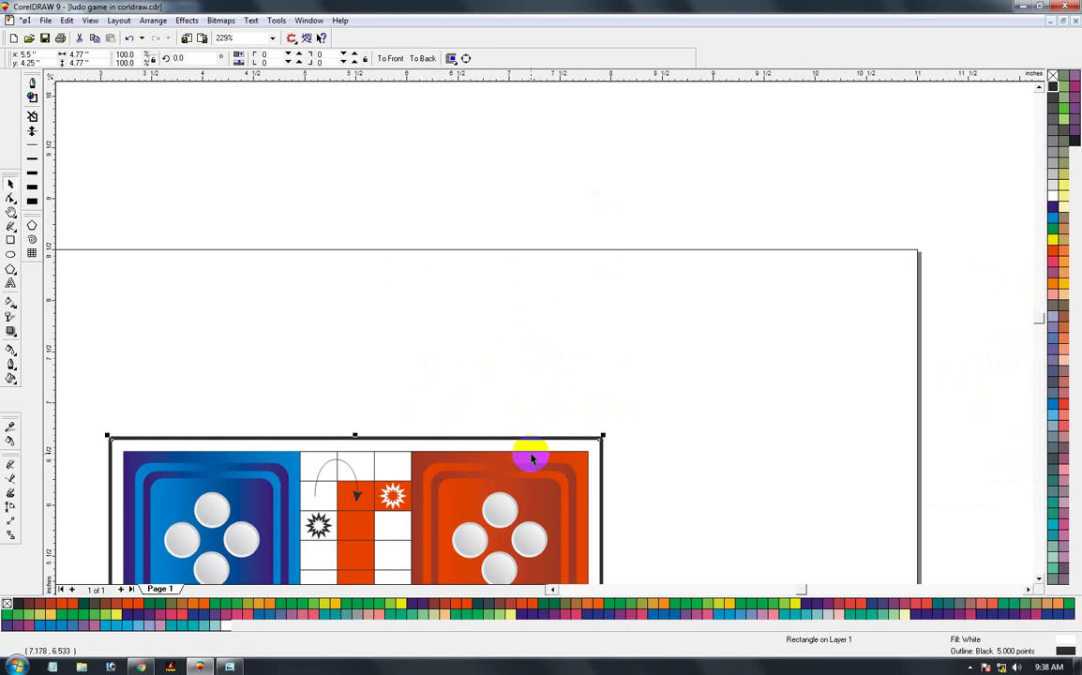
pyautogui.click(668, 383)
pyautogui.click(602, 438)
pyautogui.moveTo(601, 437); pyautogui.dragTo(621, 424)
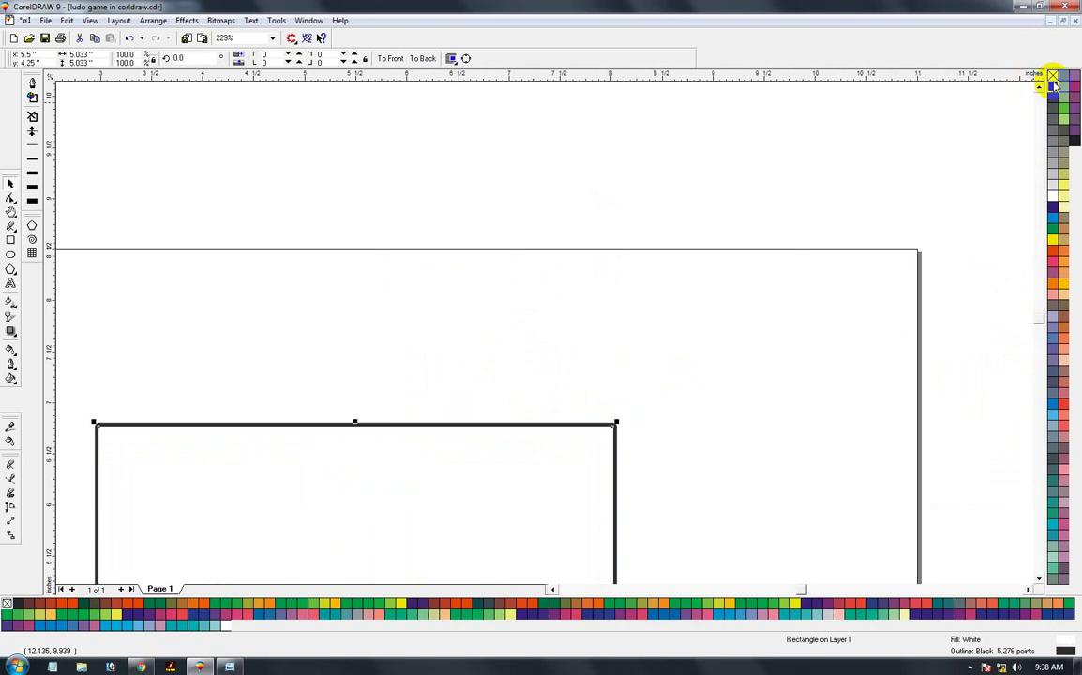
pyautogui.rightClick(1052, 75)
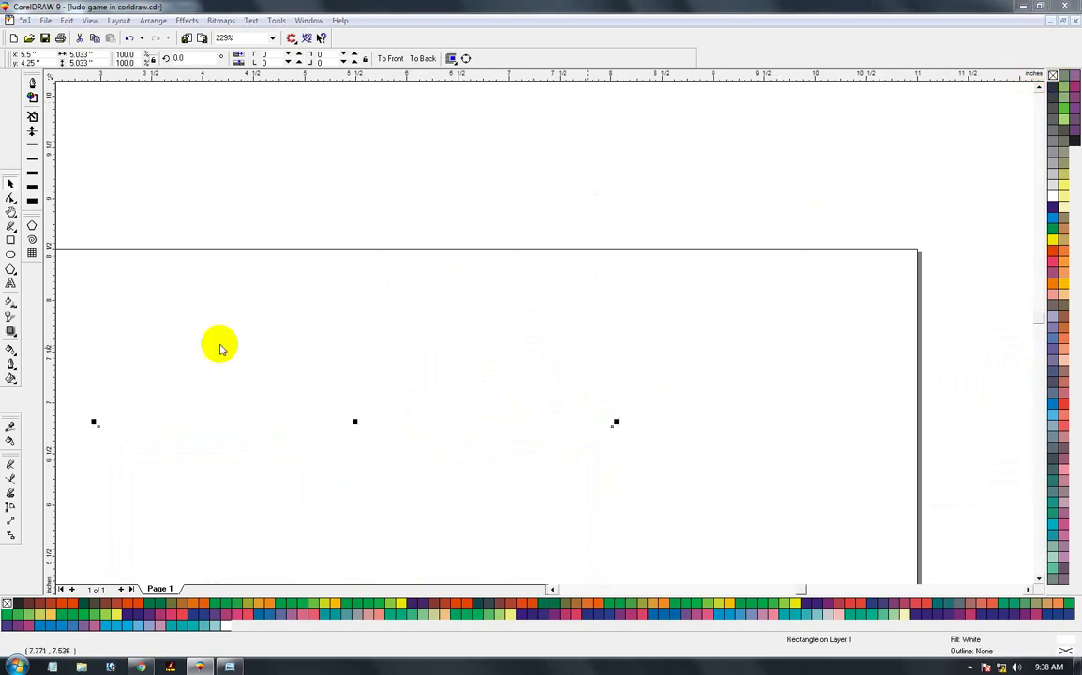
# Step: Set up a custom linear fountain fill for the larger square with six intermediate colour markers, including ones at 9, 25 and 59%
pyautogui.press('F11')
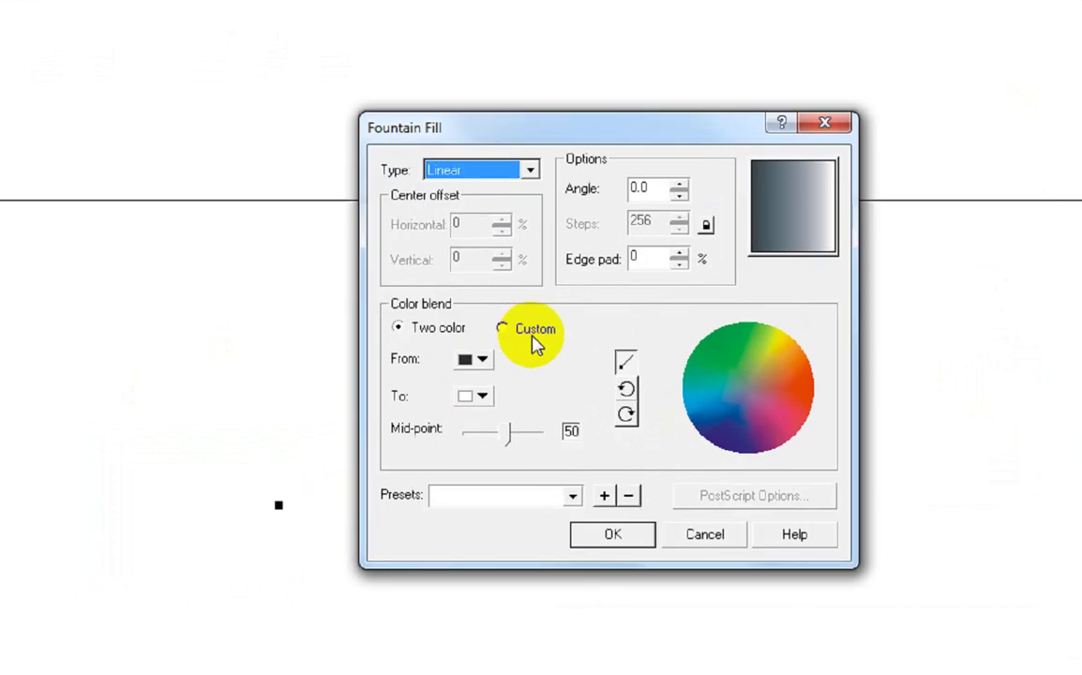
pyautogui.click(498, 327)
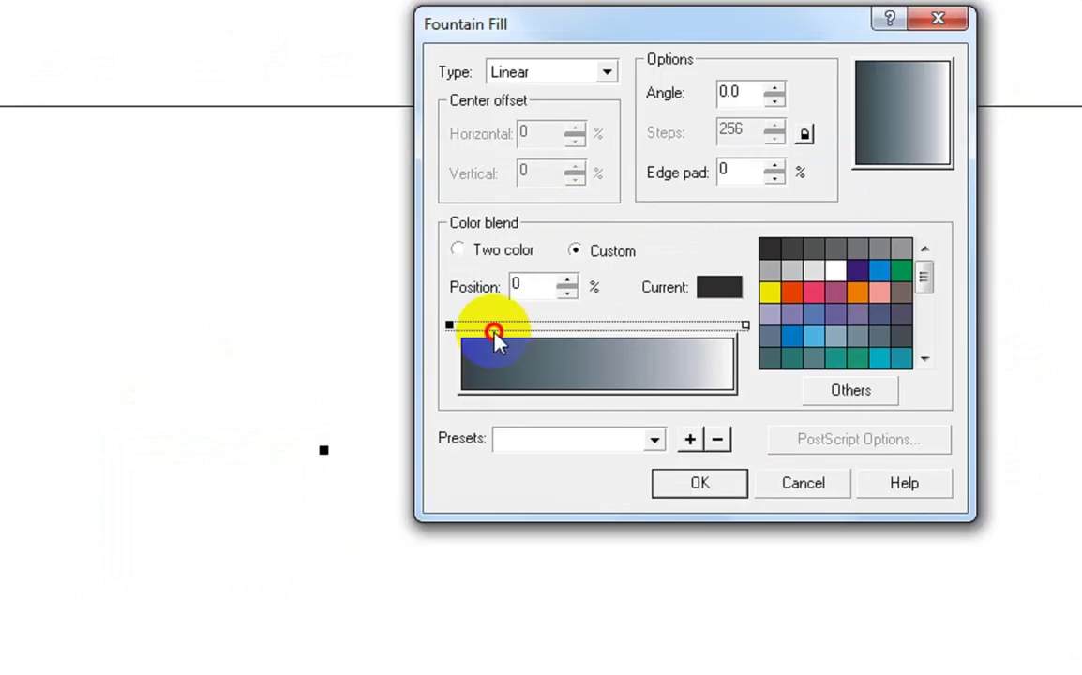
pyautogui.doubleClick(487, 325)
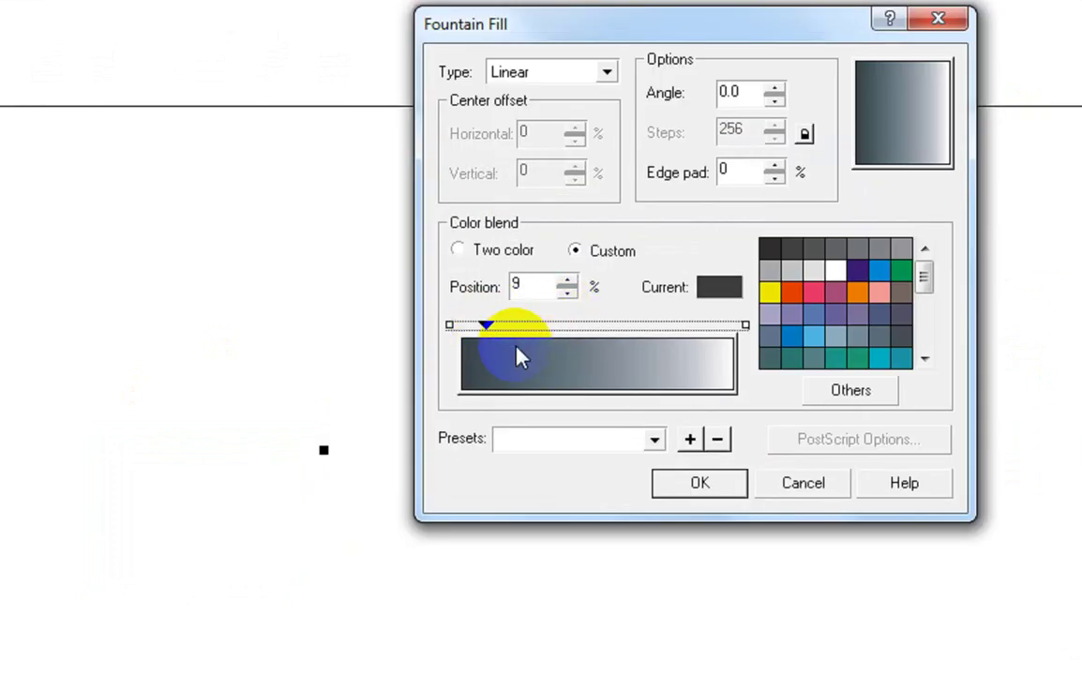
pyautogui.doubleClick(530, 325)
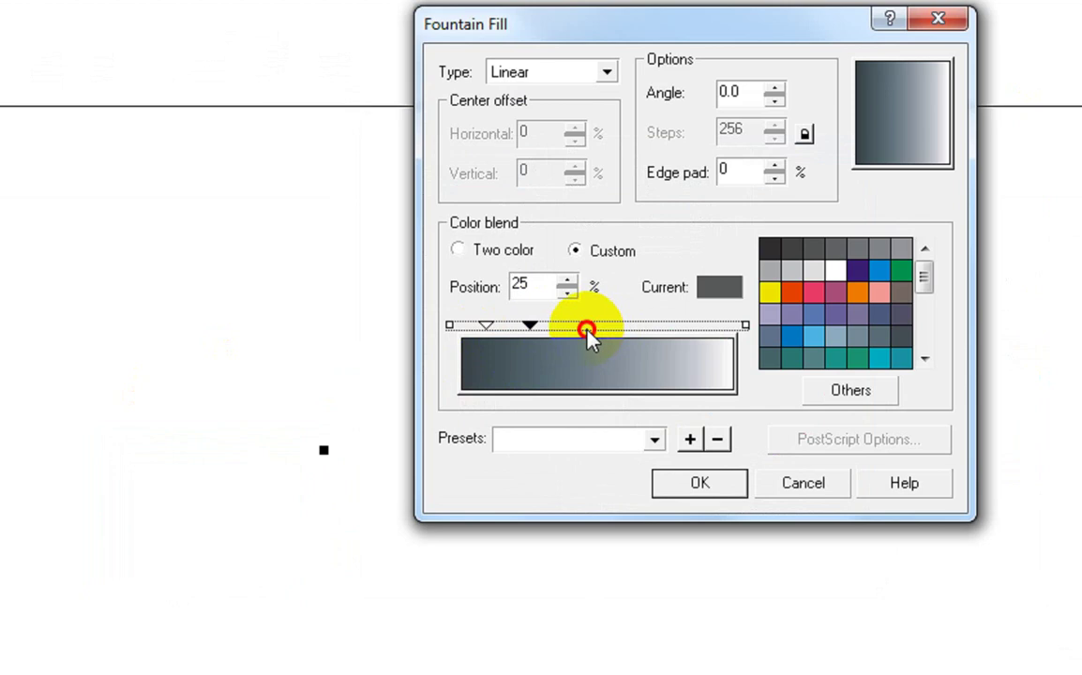
pyautogui.doubleClick(585, 326)
pyautogui.doubleClick(622, 325)
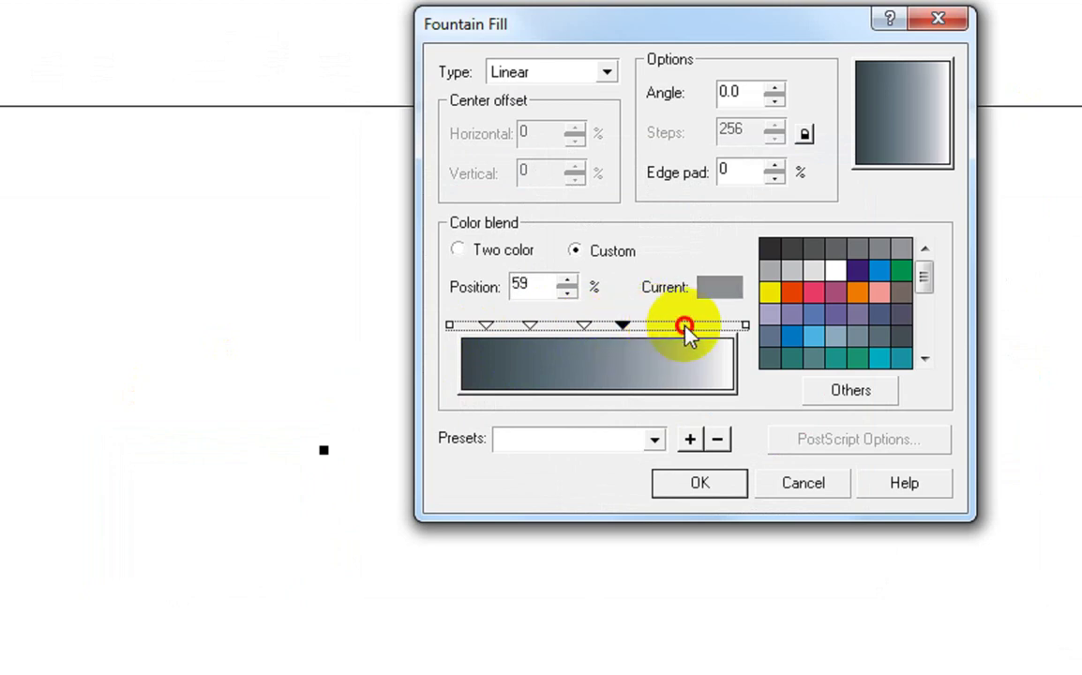
pyautogui.doubleClick(681, 325)
pyautogui.doubleClick(731, 326)
# Step: Set the 0% end marker and the second, fourth and sixth intermediate markers of the fountain fill to the darkest grey
pyautogui.click(449, 325)
pyautogui.keyDown('ctrl'); pyautogui.click(530, 325); pyautogui.keyUp('ctrl')
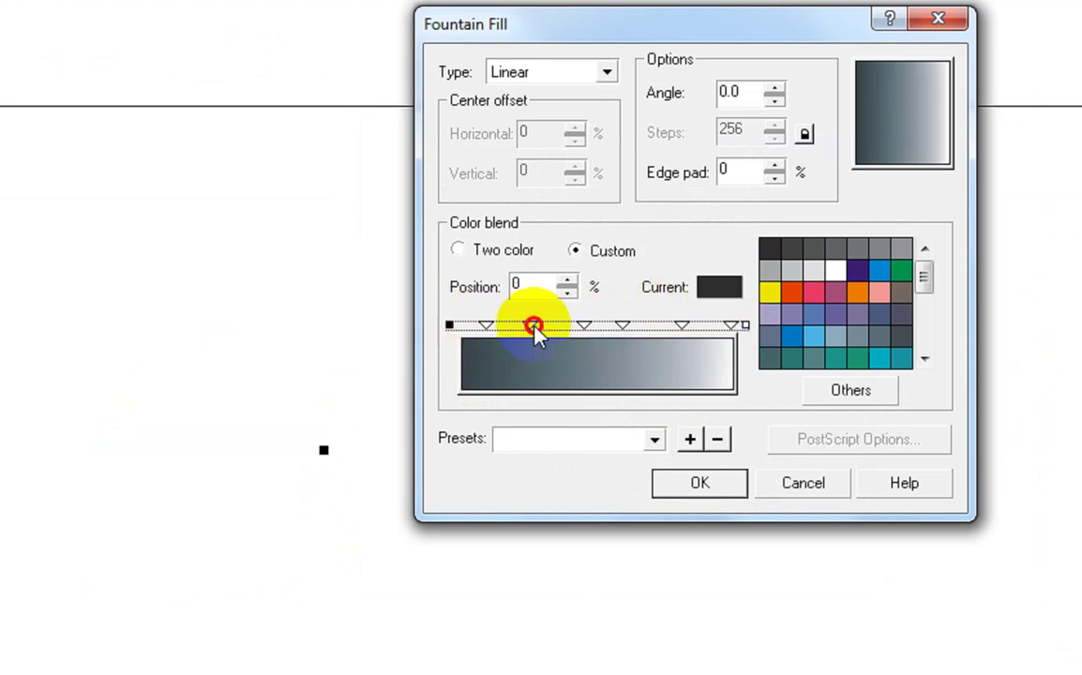
pyautogui.keyDown('ctrl'); pyautogui.click(622, 325); pyautogui.keyUp('ctrl')
pyautogui.keyDown('ctrl'); pyautogui.click(731, 326); pyautogui.keyUp('ctrl')
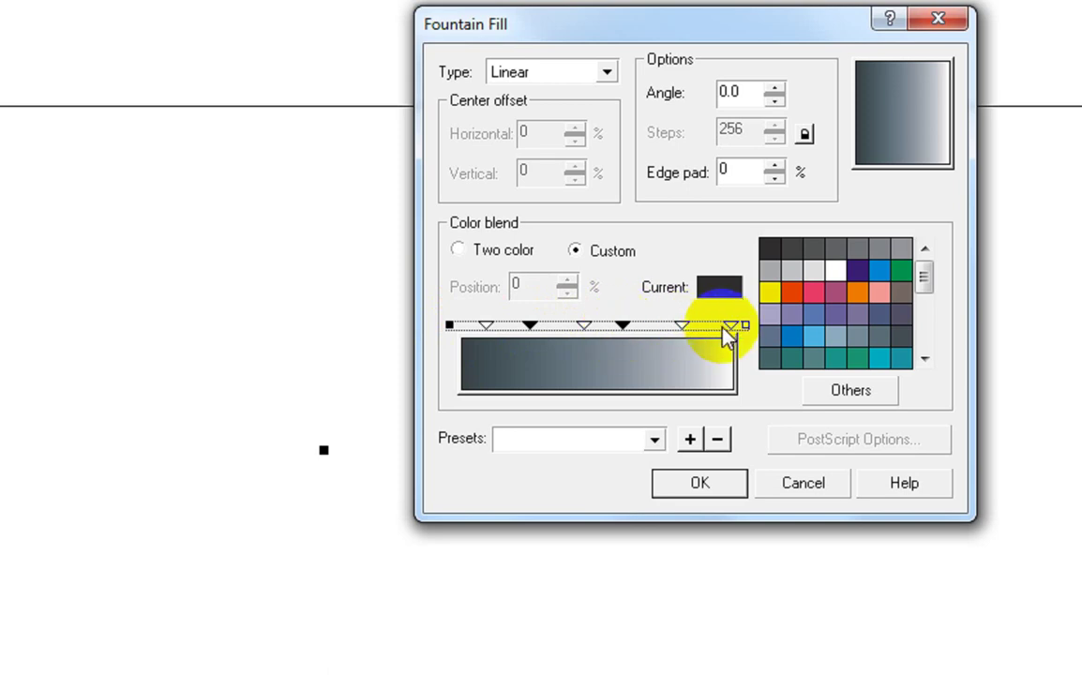
pyautogui.click(797, 250)
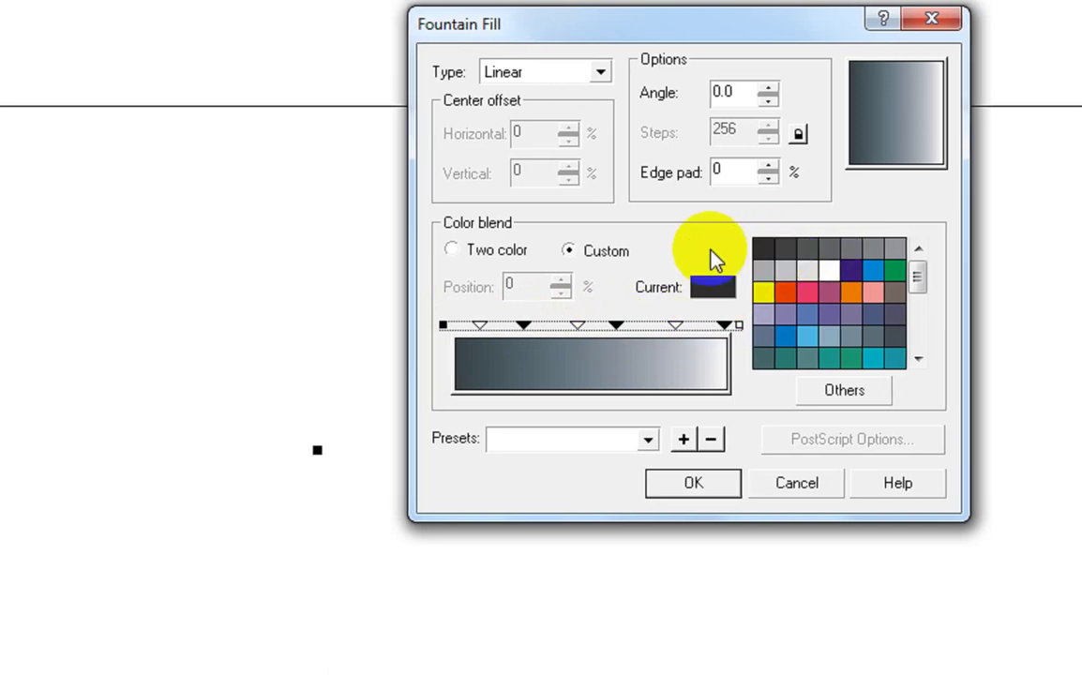
pyautogui.click(763, 248)
# Step: Set the first, third and fifth intermediate markers and the 100% end marker to white, and apply the fountain fill
pyautogui.click(479, 327)
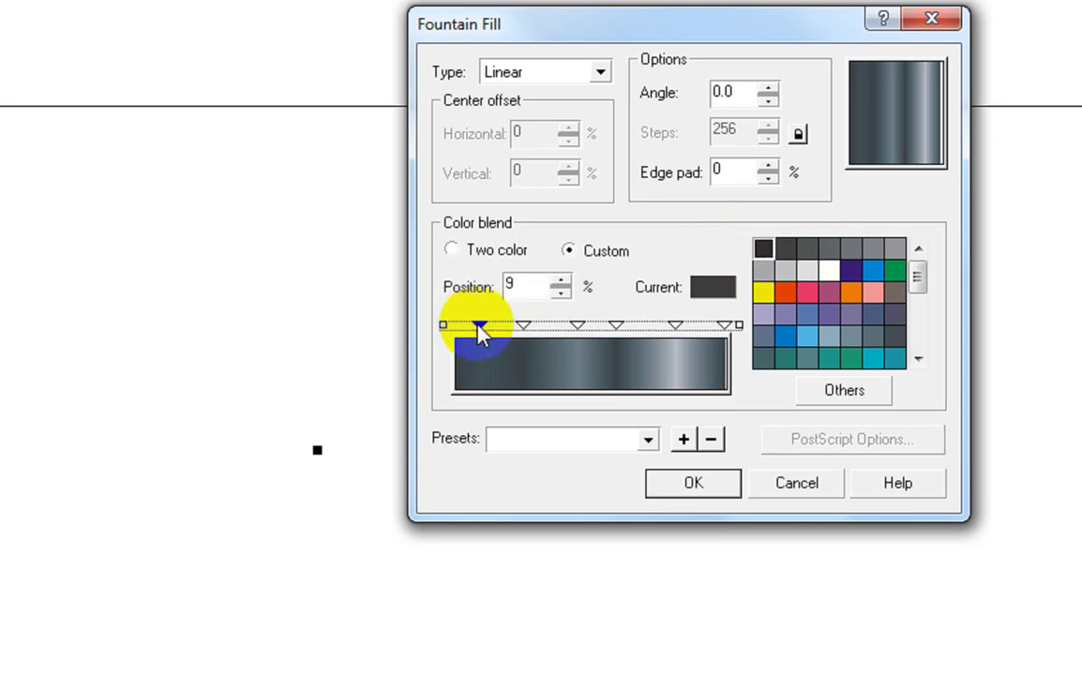
pyautogui.keyDown('ctrl'); pyautogui.click(577, 326); pyautogui.keyUp('ctrl')
pyautogui.keyDown('ctrl'); pyautogui.click(675, 326); pyautogui.keyUp('ctrl')
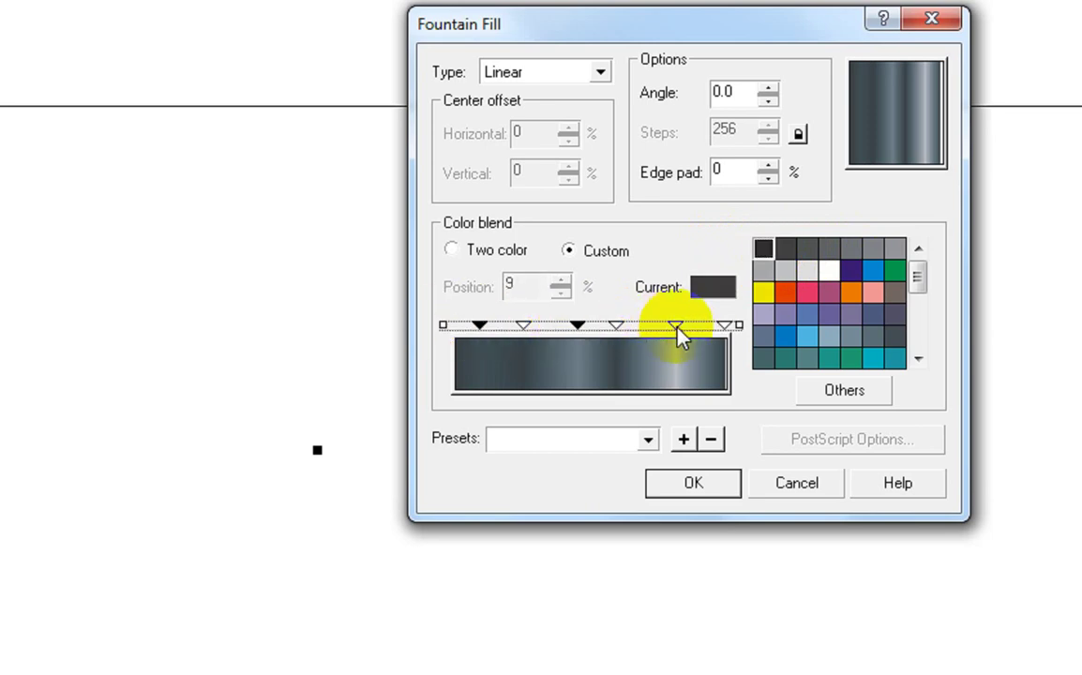
pyautogui.keyDown('ctrl'); pyautogui.click(739, 324); pyautogui.keyUp('ctrl')
pyautogui.click(828, 271)
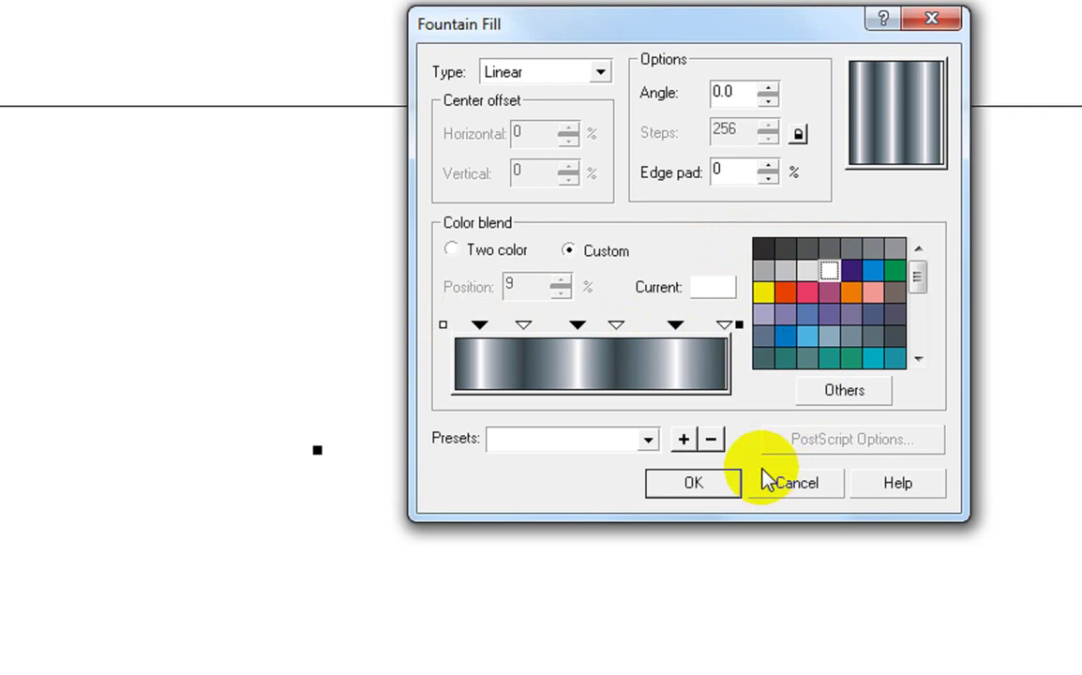
pyautogui.click(717, 495)
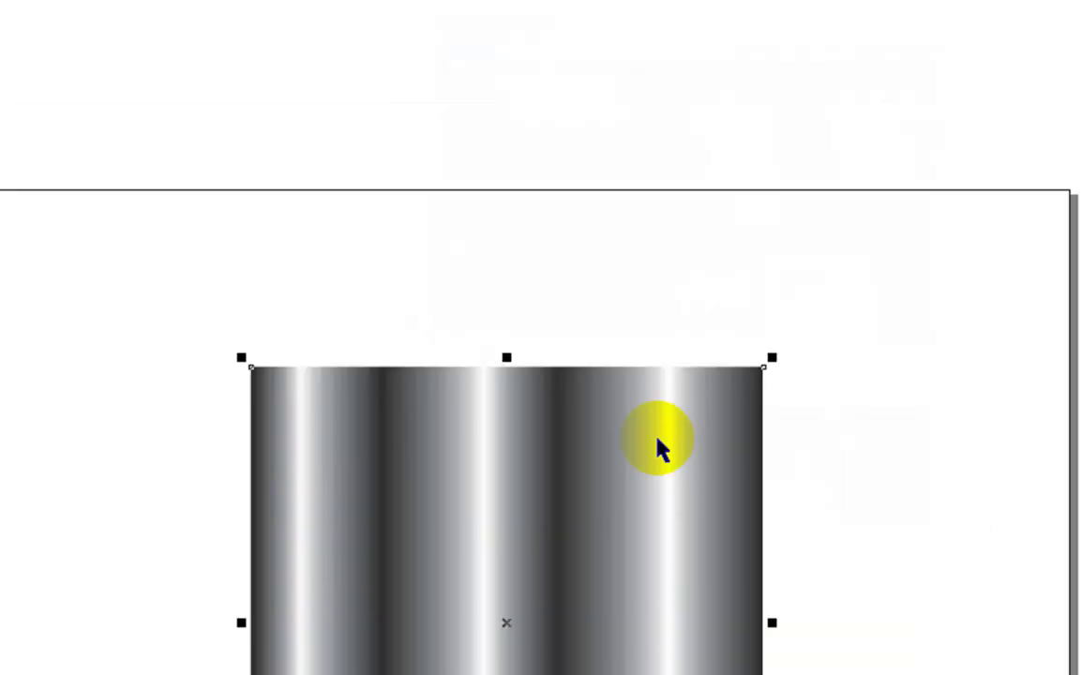
# Step: Send the gradient square behind the board and add a slightly larger, mirrored concentric copy behind everything as the outer frame
pyautogui.hotkey('shift', 'pagedown')
pyautogui.click(823, 244)
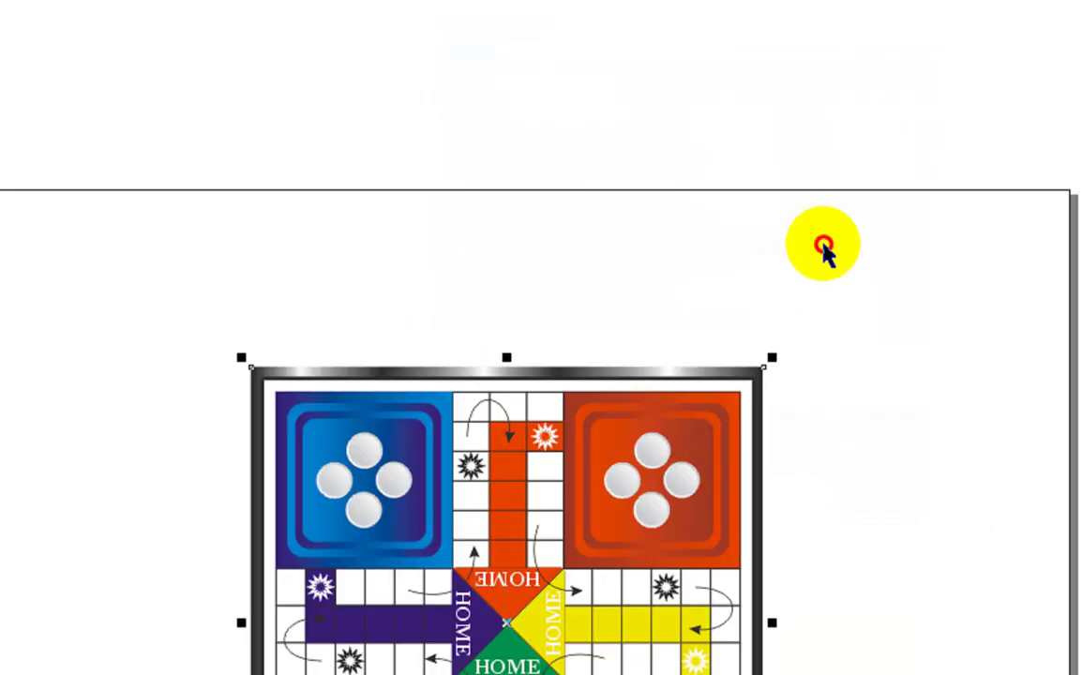
pyautogui.moveTo(773, 357); pyautogui.dragTo(823, 339)
pyautogui.rightClick(823, 339)
pyautogui.hotkey('shift', 'pagedown')
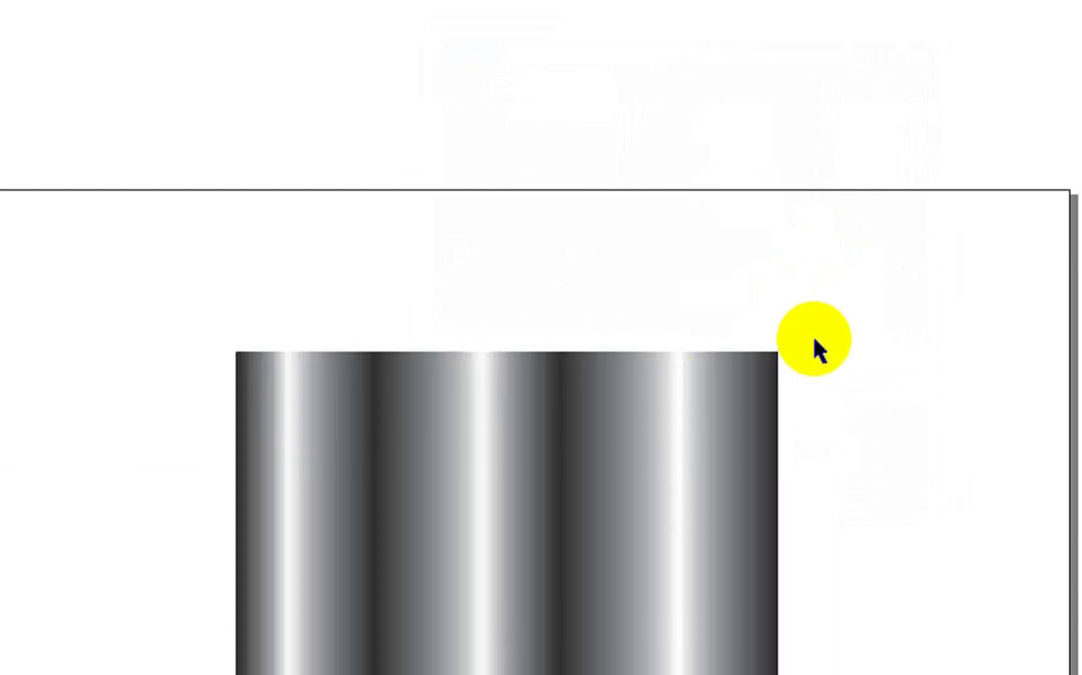
pyautogui.click(208, 94)
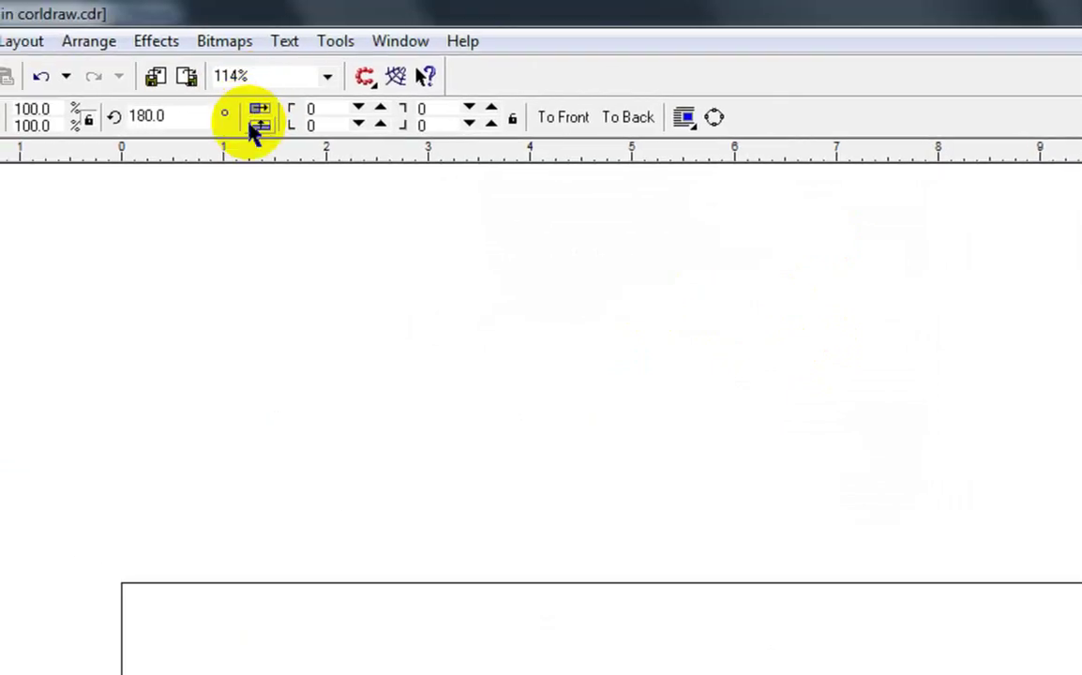
pyautogui.click(538, 484)
# Step: Inspect the whole Ludo board and its double metallic frame close up
pyautogui.press('F3')
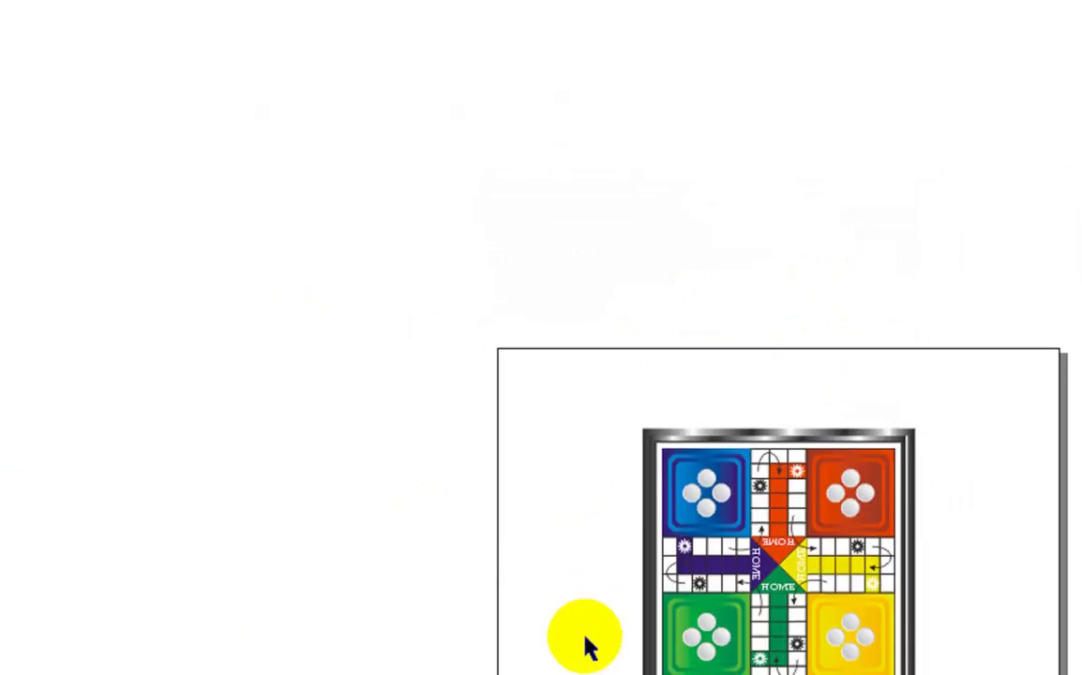
pyautogui.press('F2')
pyautogui.moveTo(549, 335); pyautogui.dragTo(898, 612)
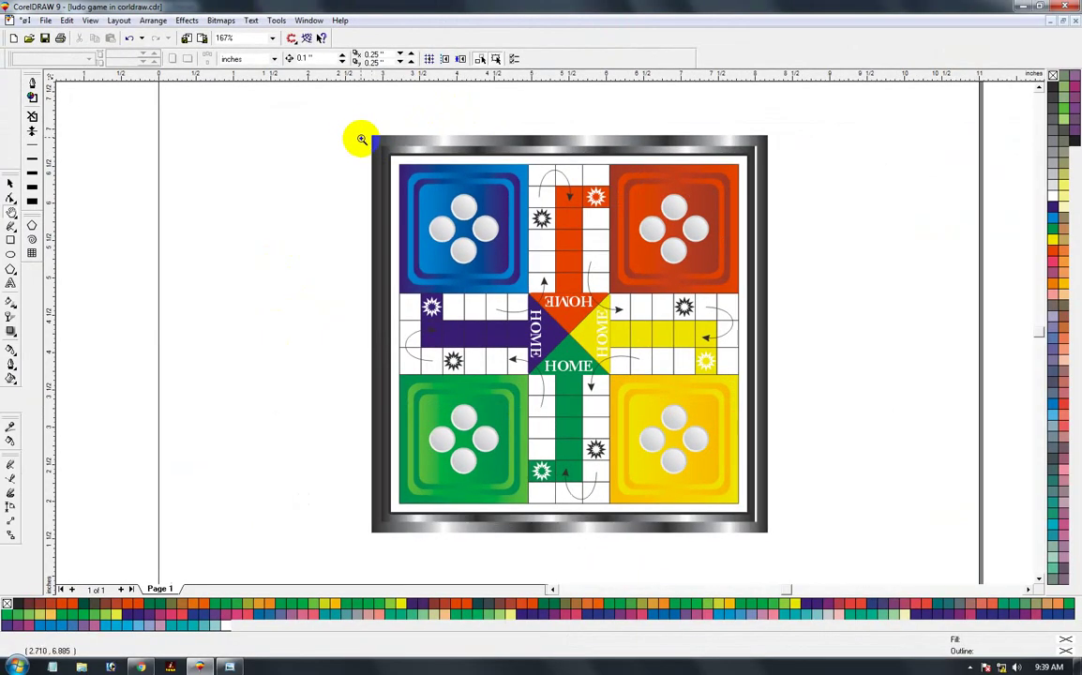
pyautogui.moveTo(359, 130); pyautogui.dragTo(776, 537)
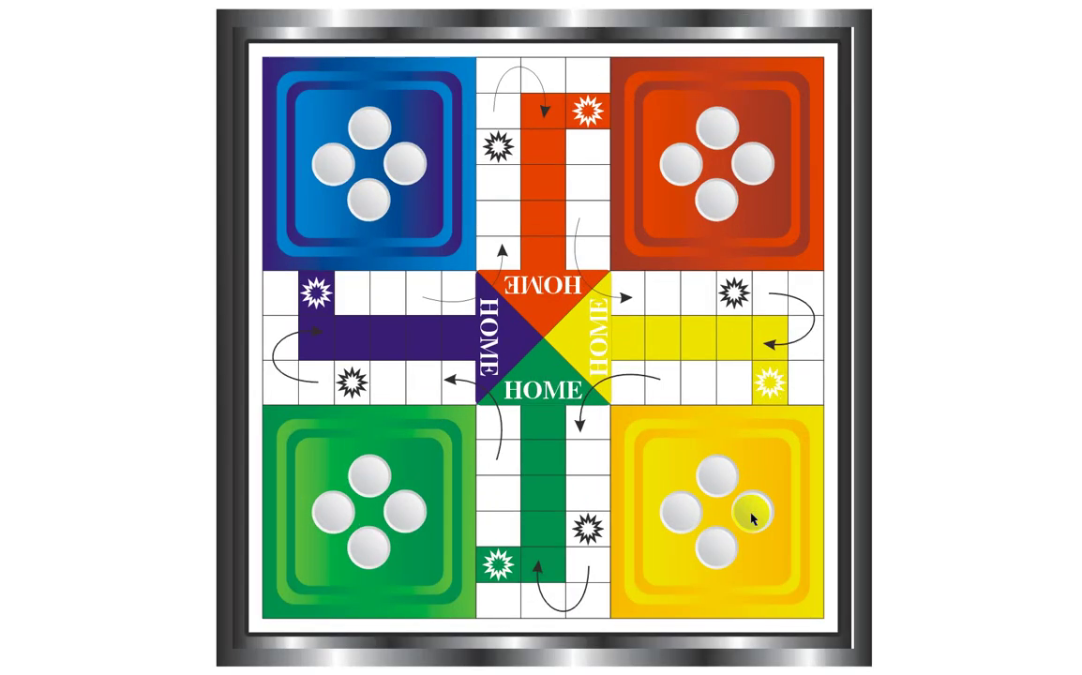